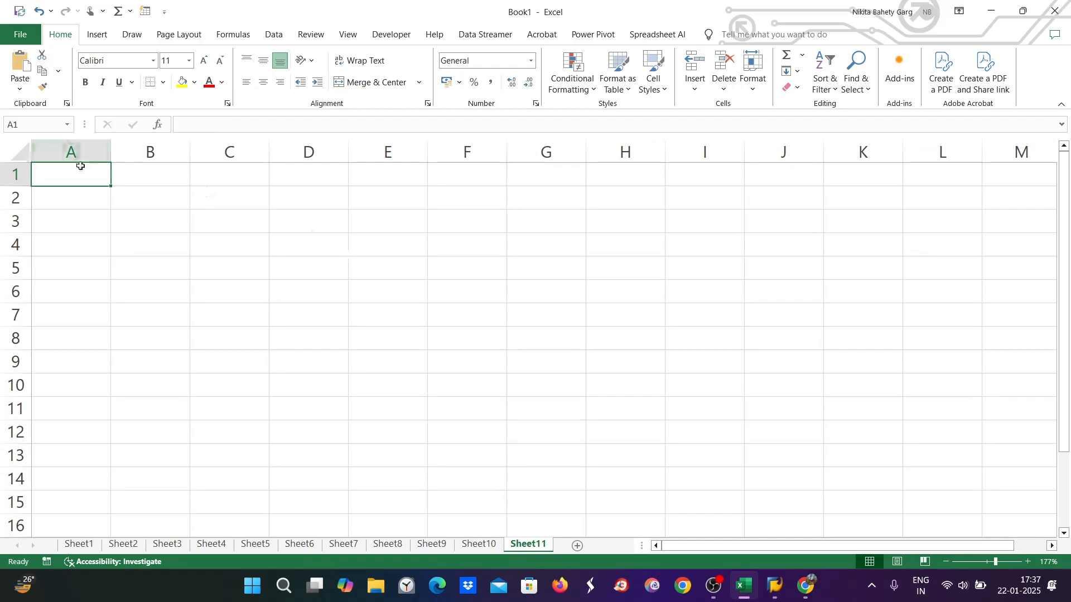
# Type 'Smoothing and Catch up : Ways of calculating depreciation' in A1 and merge-centre it over A1:F1
pyautogui.write('S')
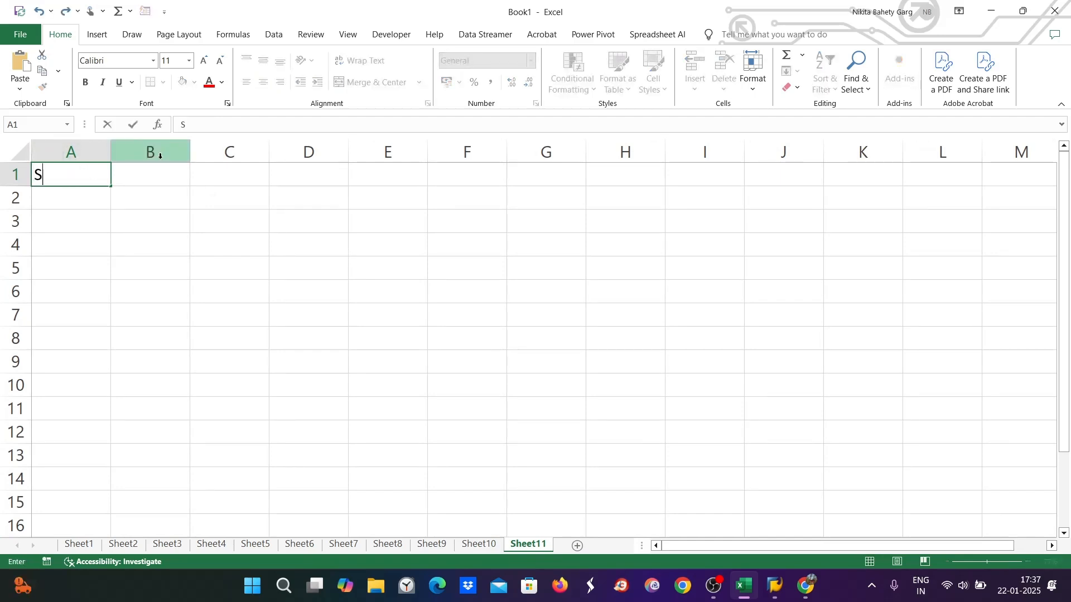
pyautogui.write('moot hing')
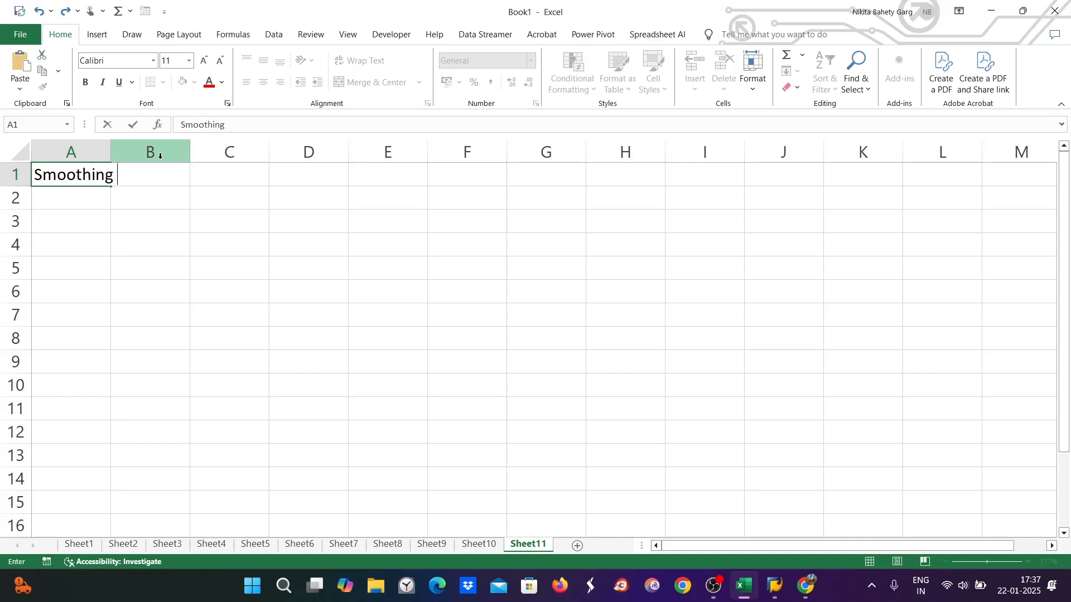
pyautogui.write('and Catch up')
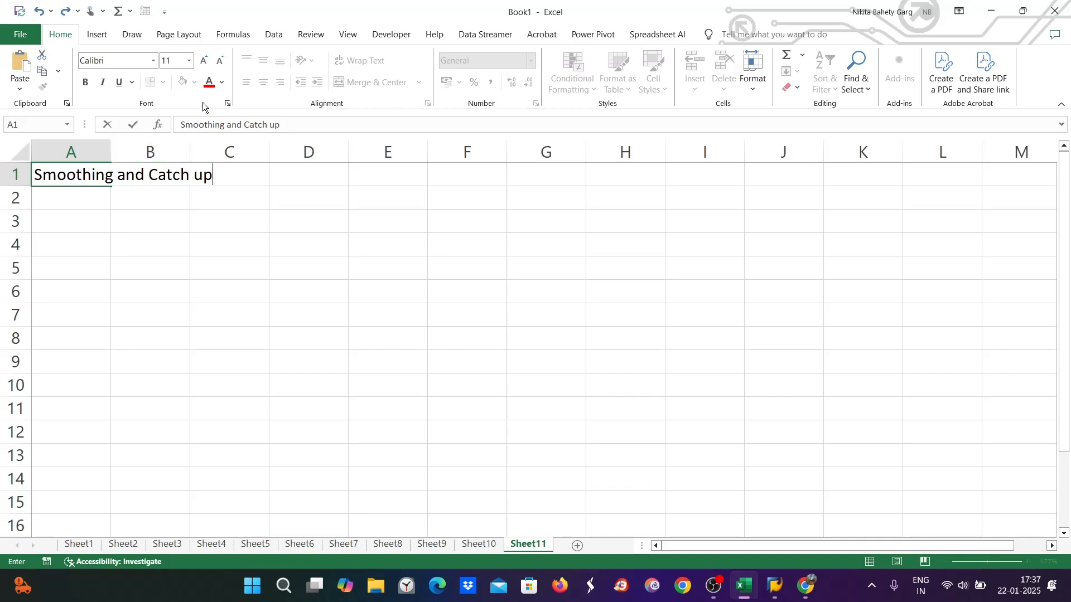
pyautogui.write(': Ways of')
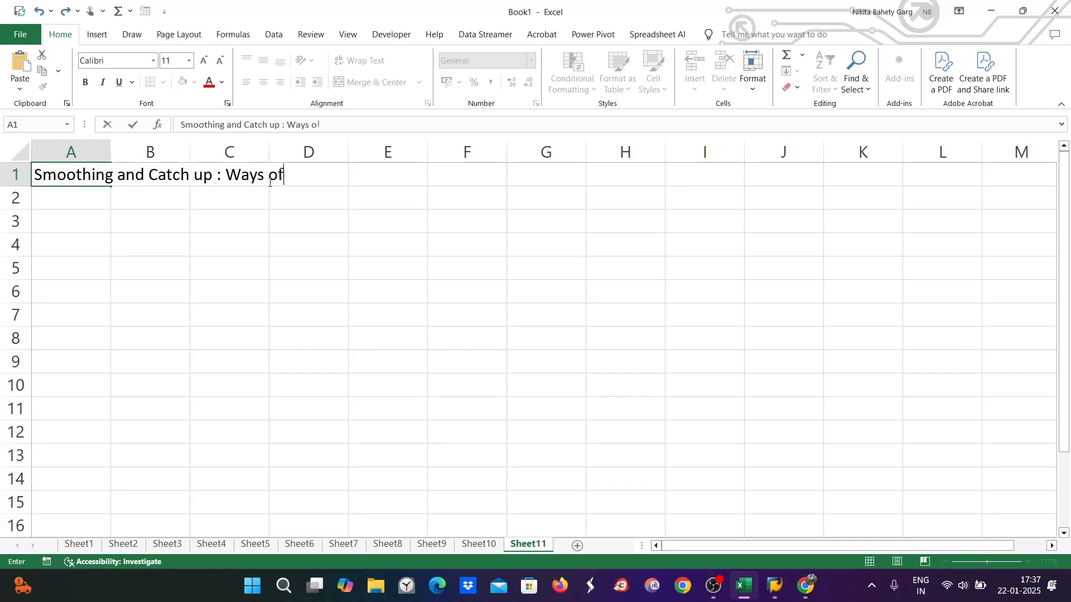
pyautogui.write(' calculatin')
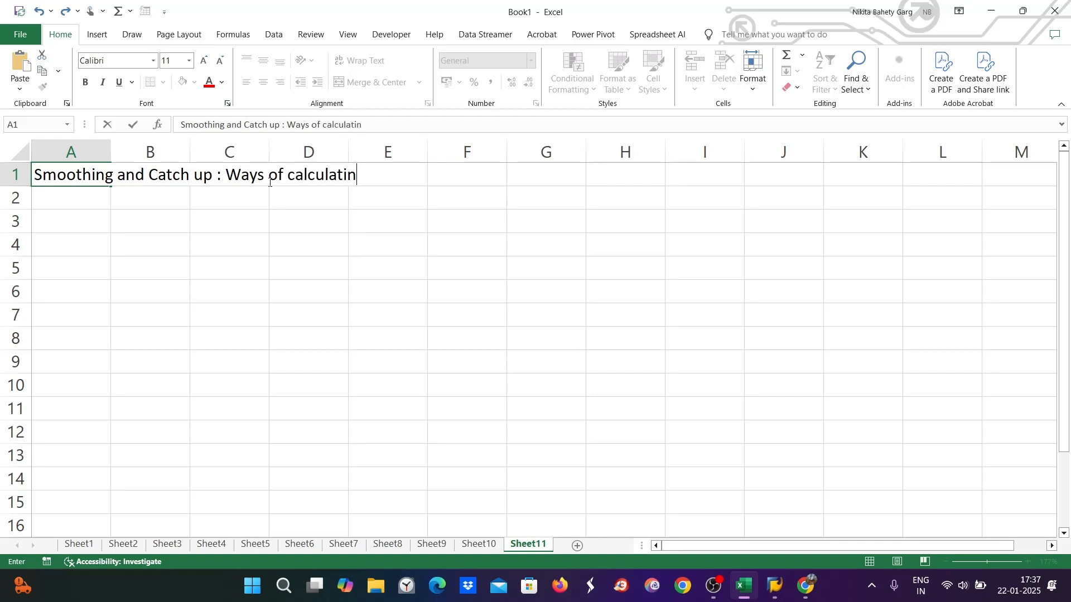
pyautogui.write('g depre')
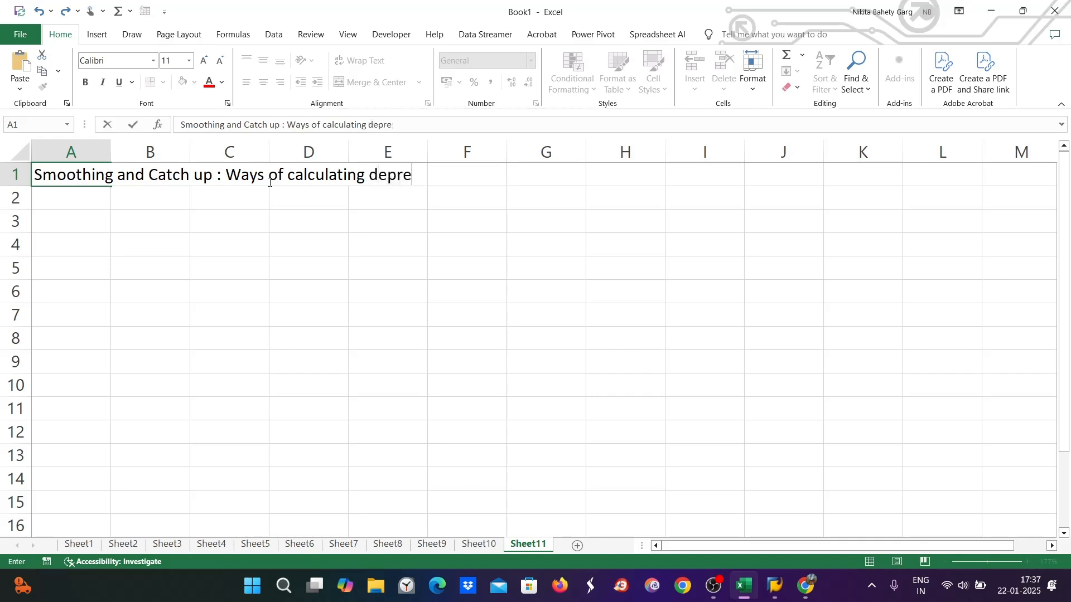
pyautogui.write('ciation')
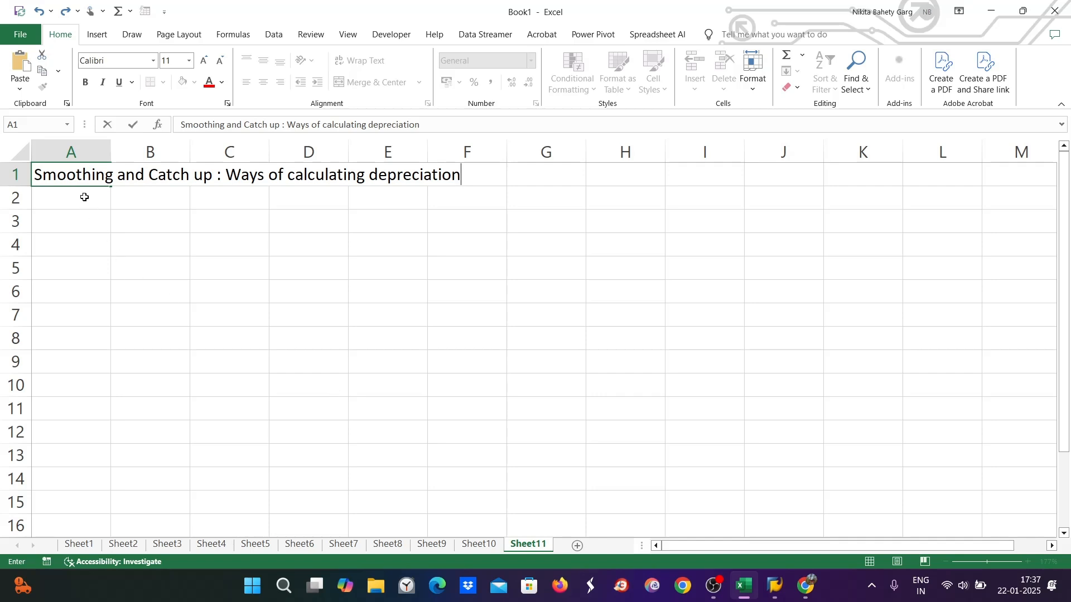
pyautogui.click(117, 247)
pyautogui.moveTo(68, 180); pyautogui.dragTo(466, 175)
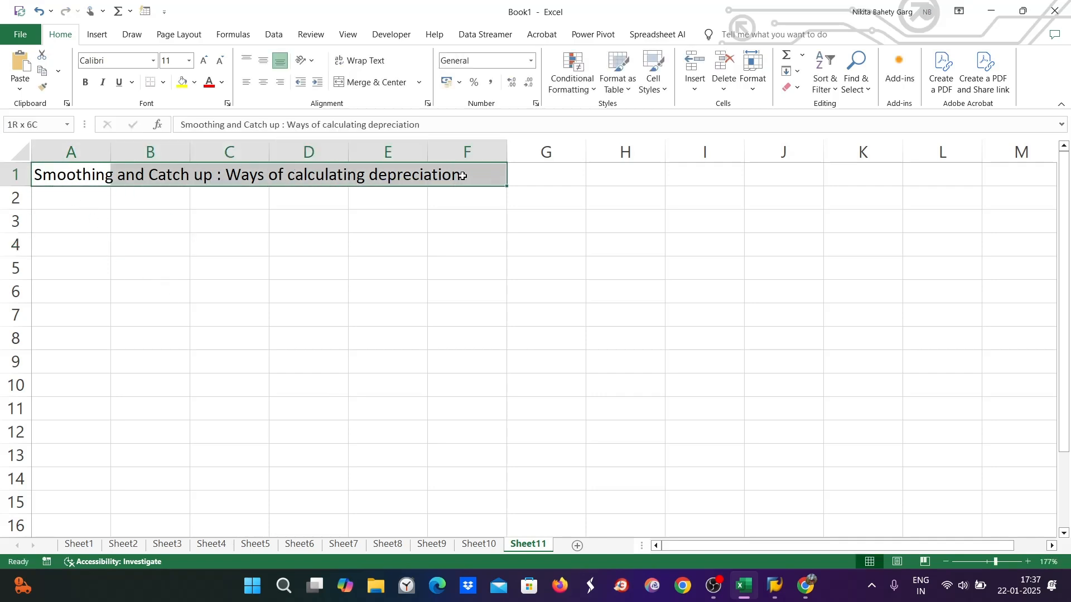
pyautogui.click(374, 83)
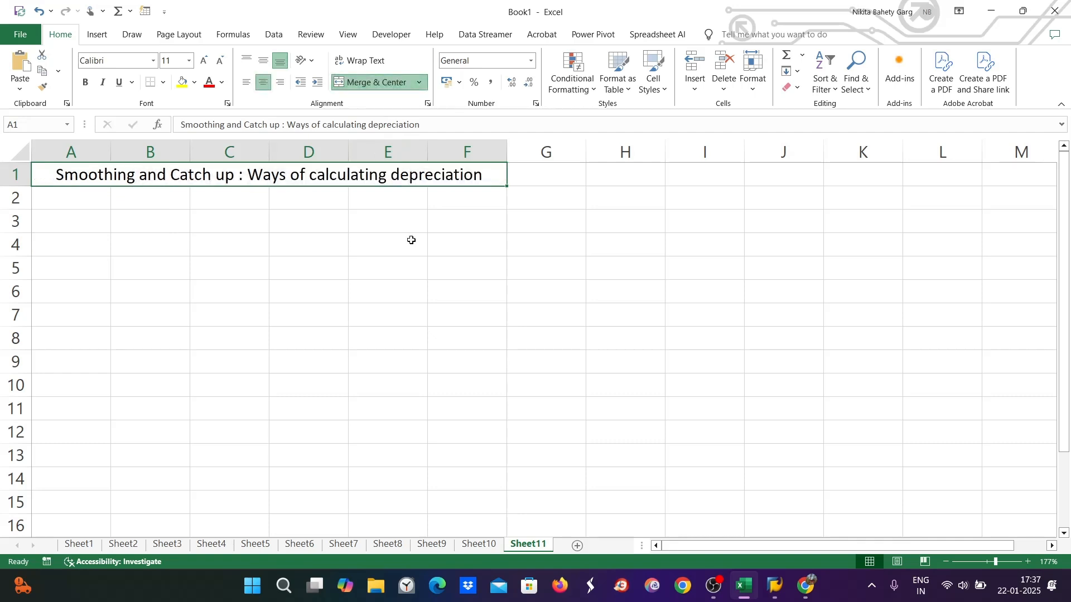
# Log on to SAP client 800 with the user ID and account password
pyautogui.click(785, 593)
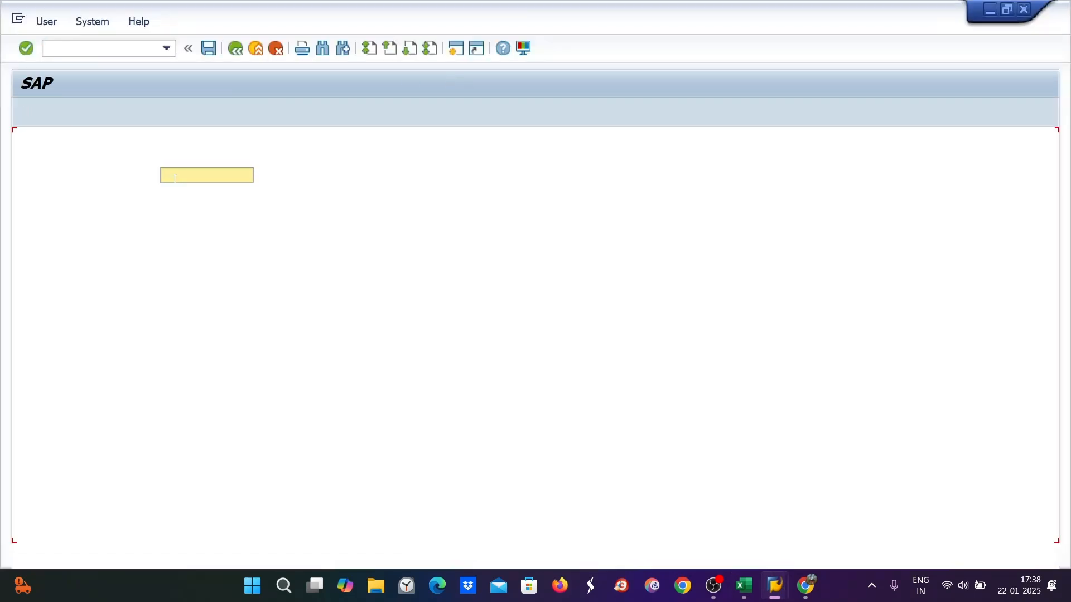
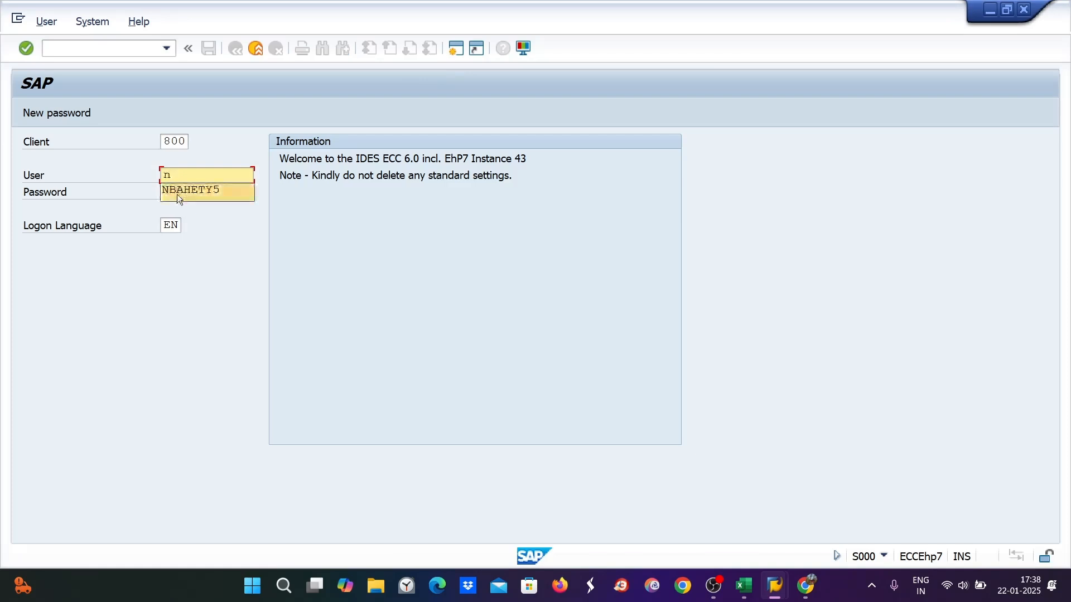
pyautogui.click(175, 191)
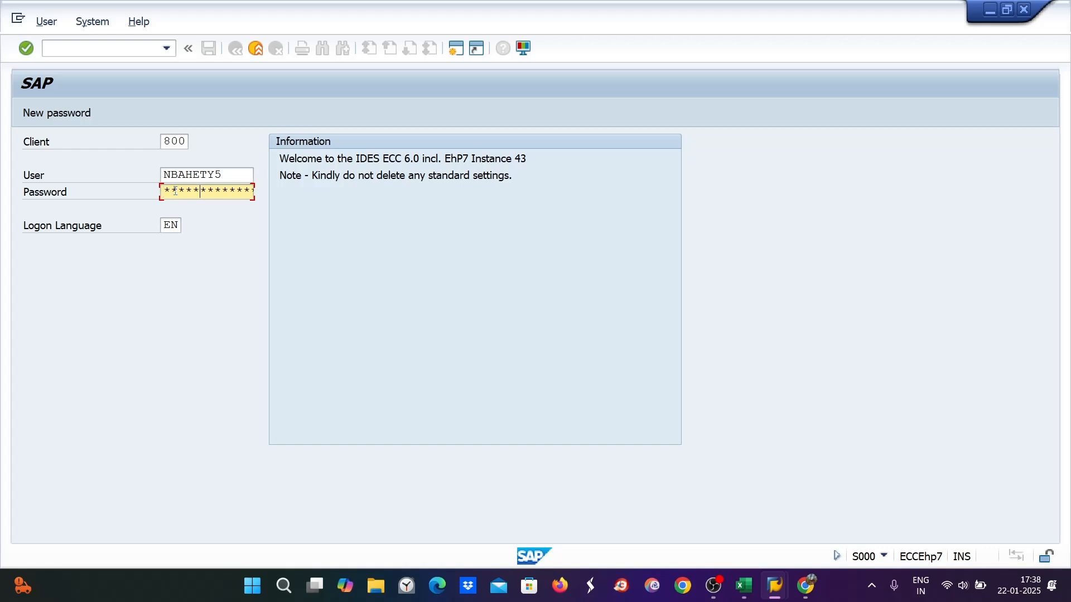
pyautogui.press('Return')
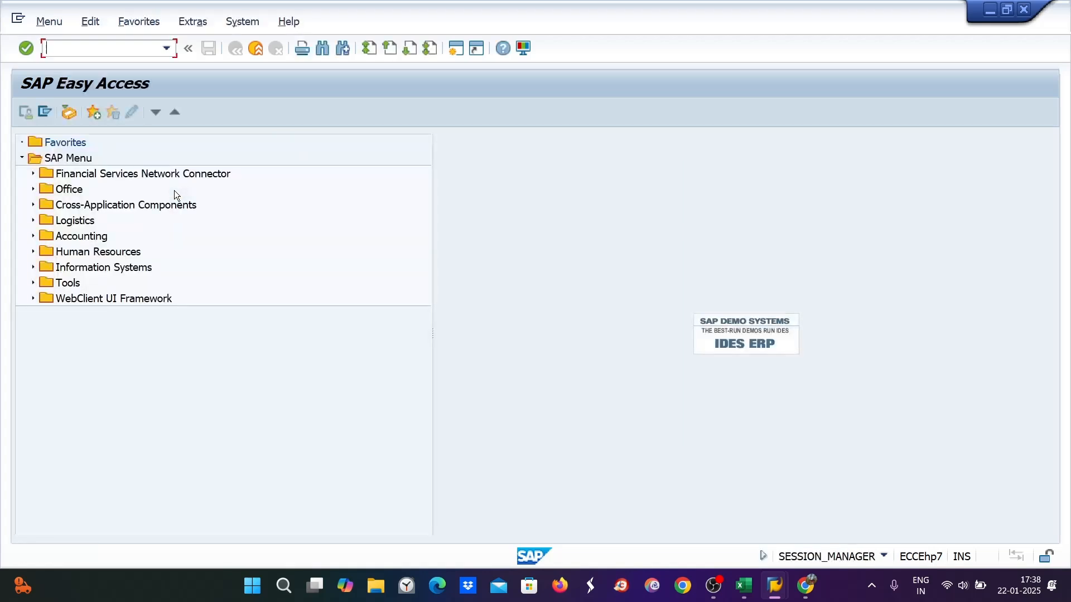
# On Sheet10, review the accumulated depreciation in I19 and asset values 2000 and 3000 in I38:J38
pyautogui.click(746, 592)
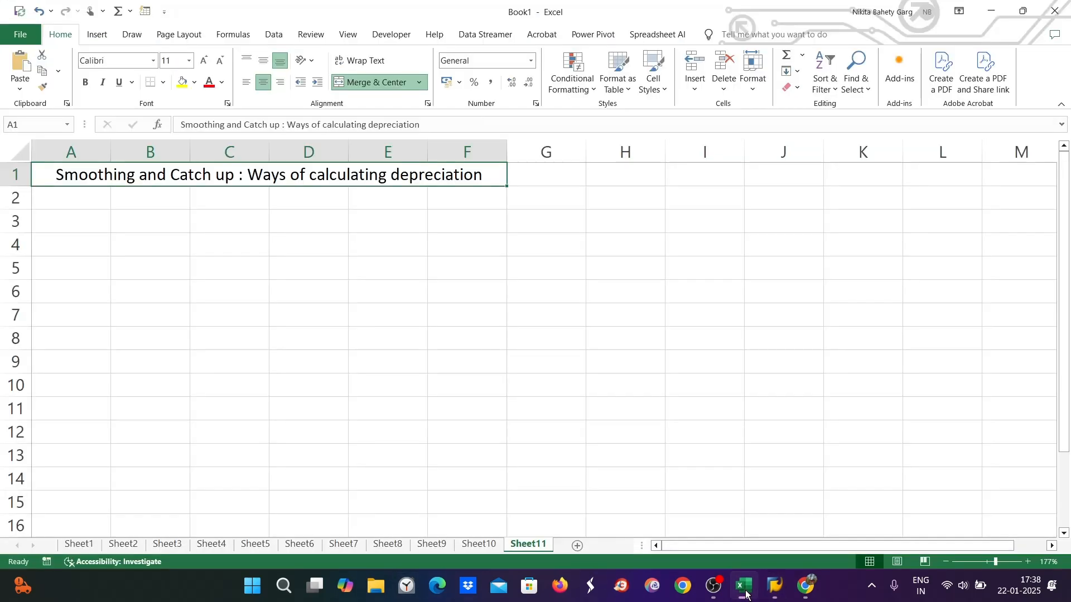
pyautogui.click(478, 545)
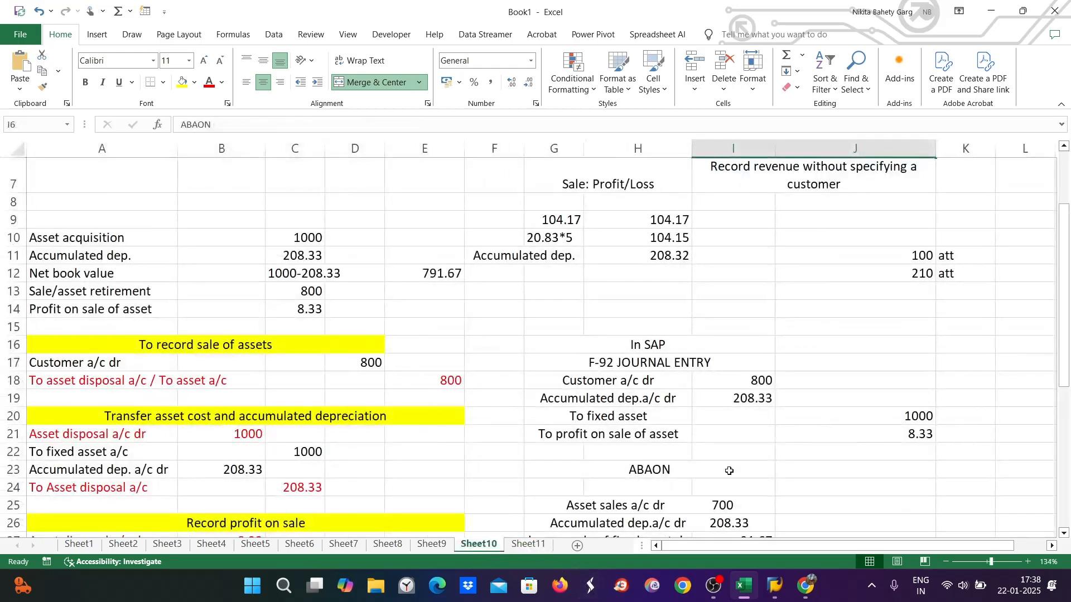
pyautogui.click(749, 397)
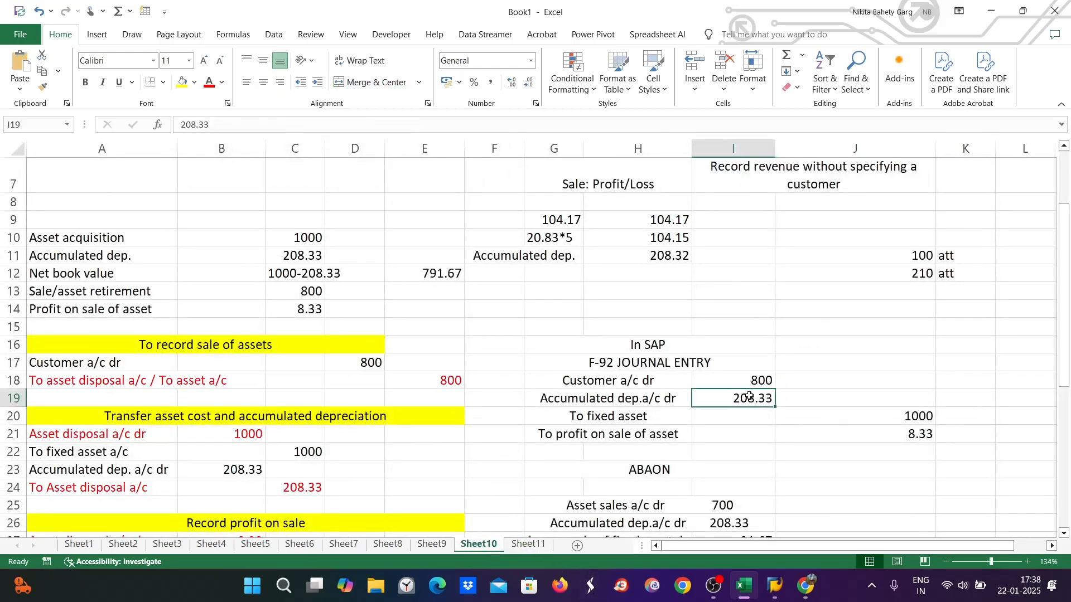
pyautogui.scroll(-3, 753, 413)
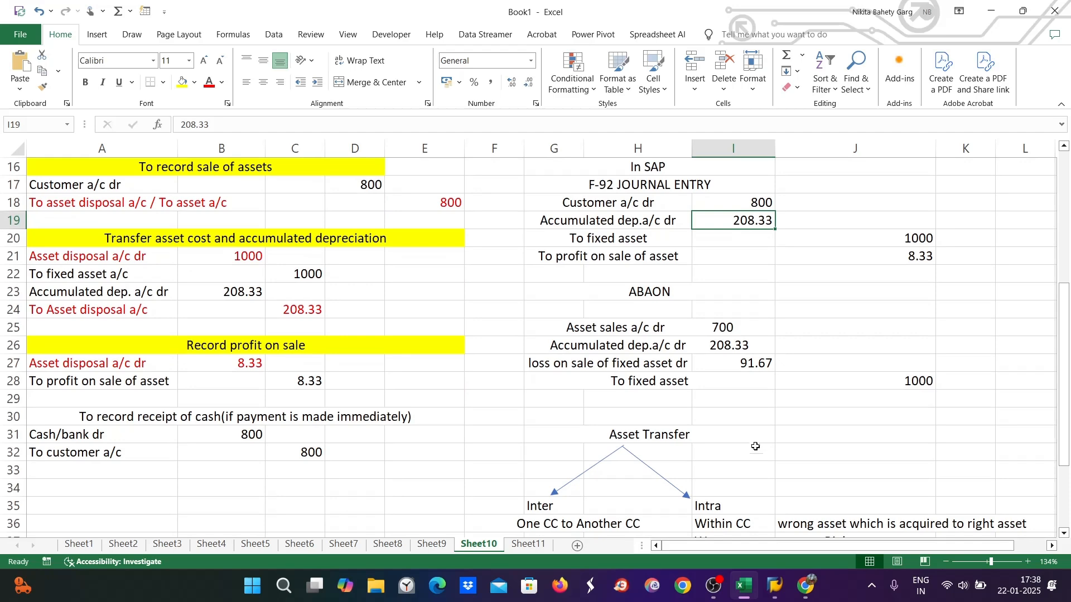
pyautogui.scroll(-2, 756, 454)
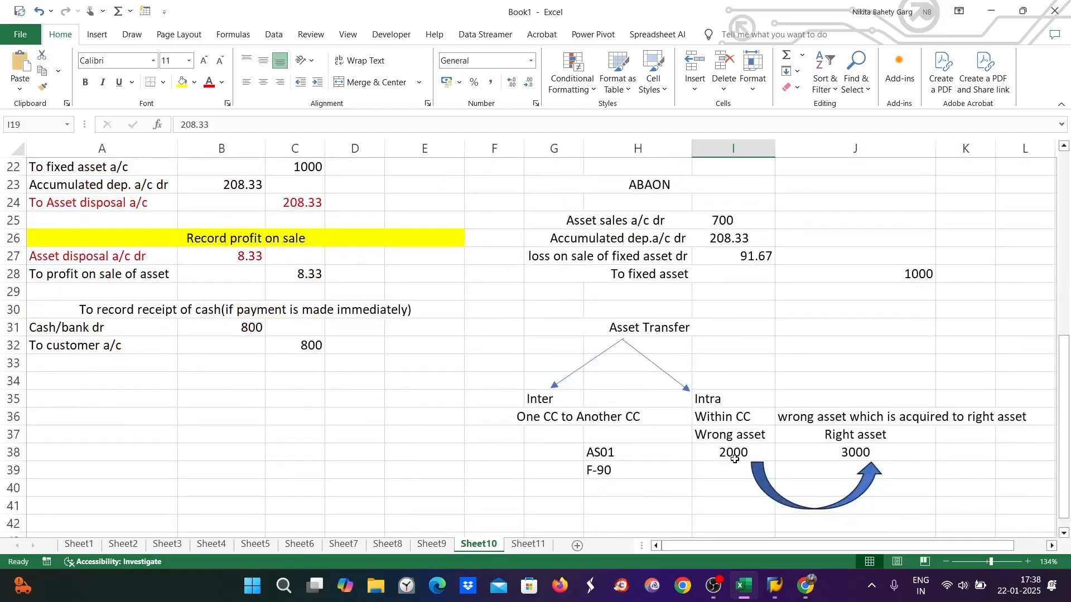
pyautogui.click(733, 453)
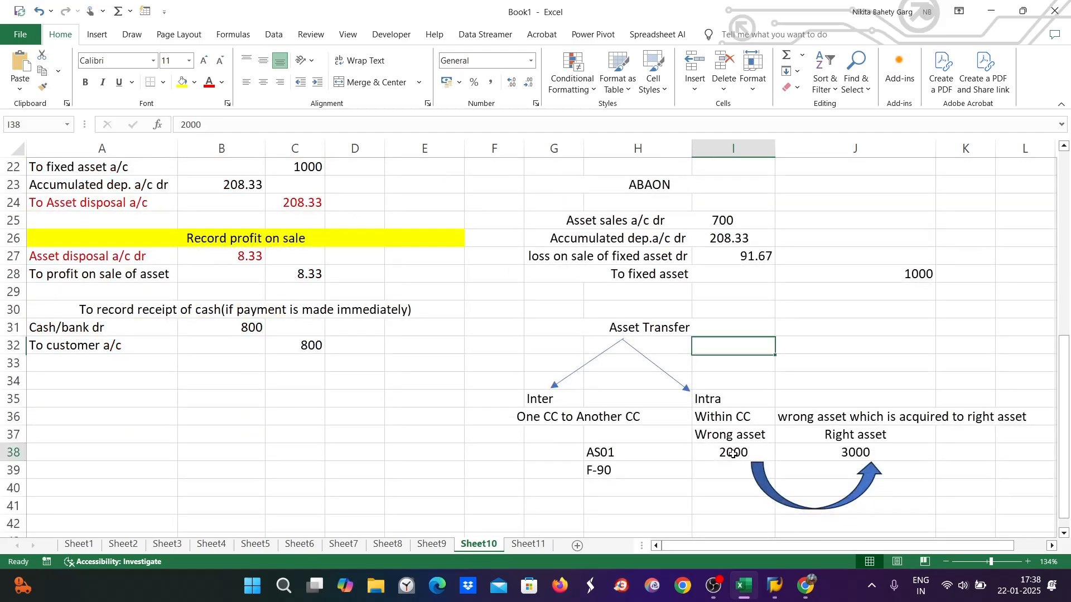
pyautogui.click(871, 449)
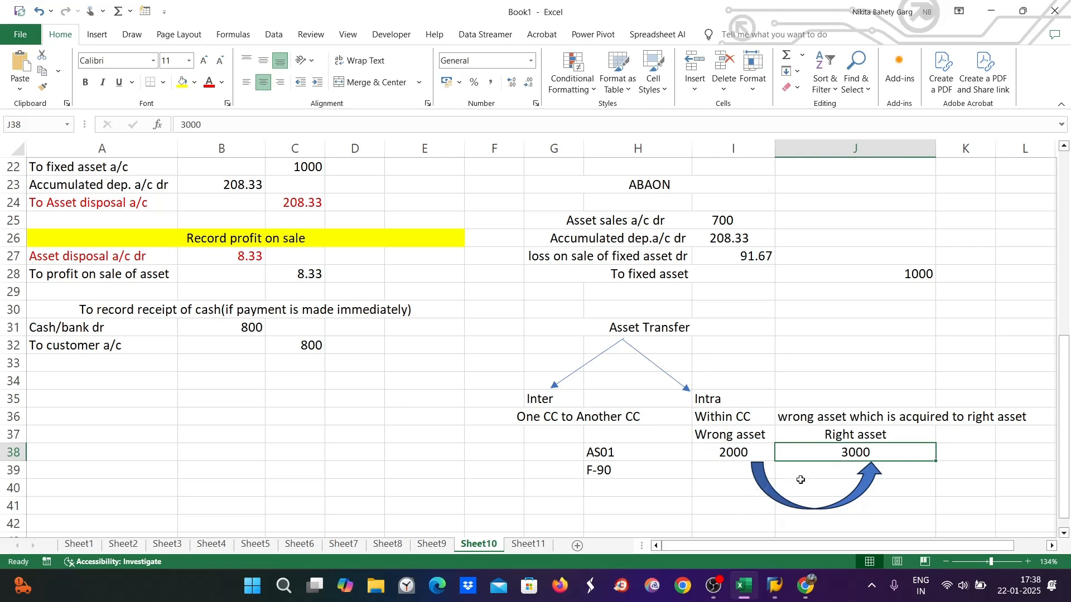
pyautogui.scroll(-1, 762, 474)
# Merge and centre I42:J42, enter 'Period : 6', then go back to Sheet11
pyautogui.moveTo(760, 469); pyautogui.dragTo(908, 467)
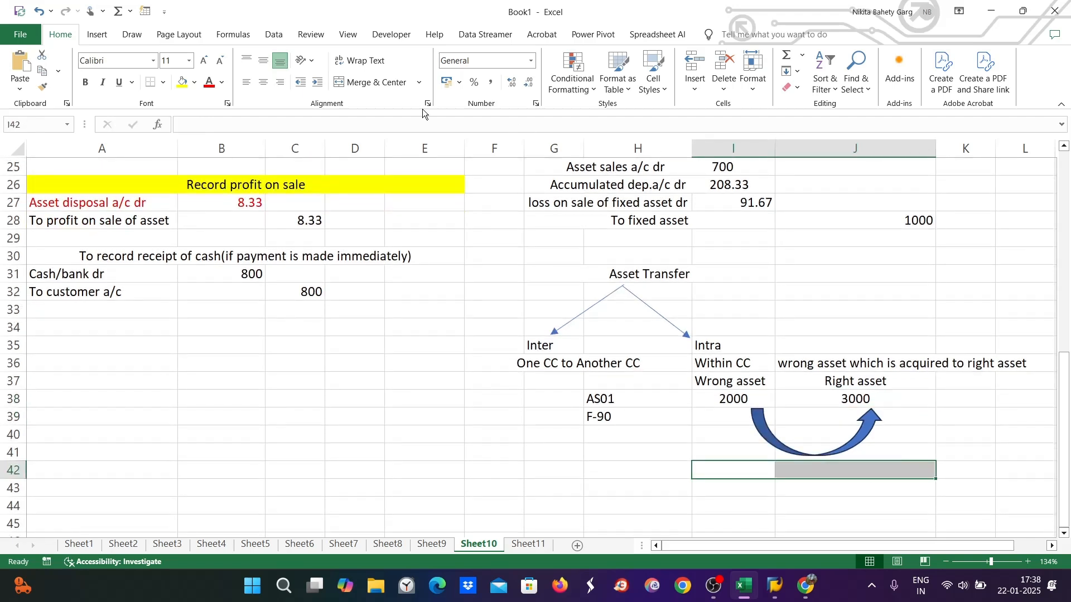
pyautogui.click(378, 83)
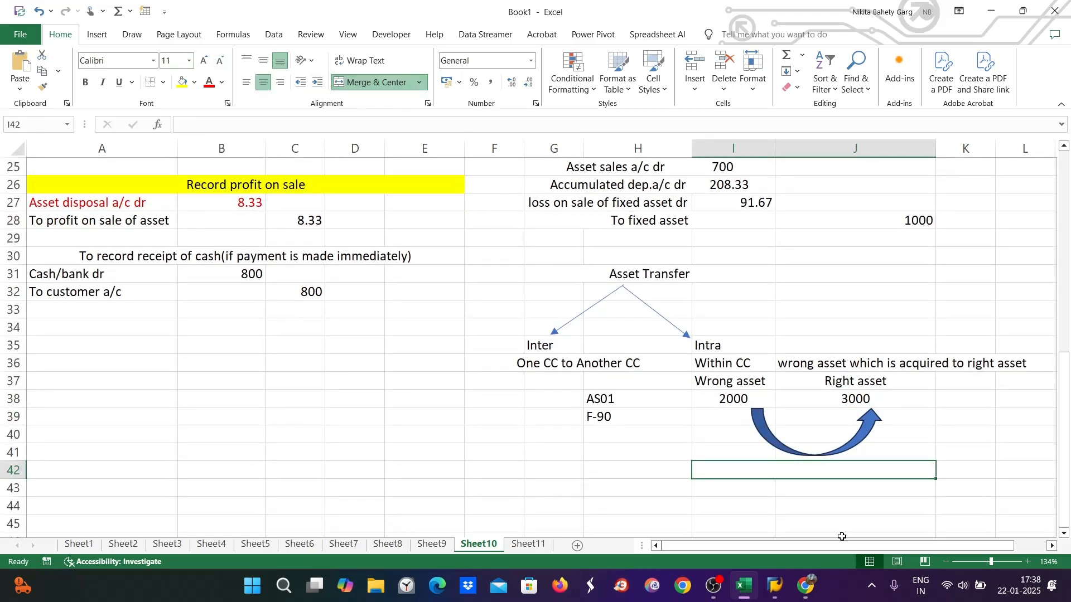
pyautogui.doubleClick(781, 472)
pyautogui.write('Per')
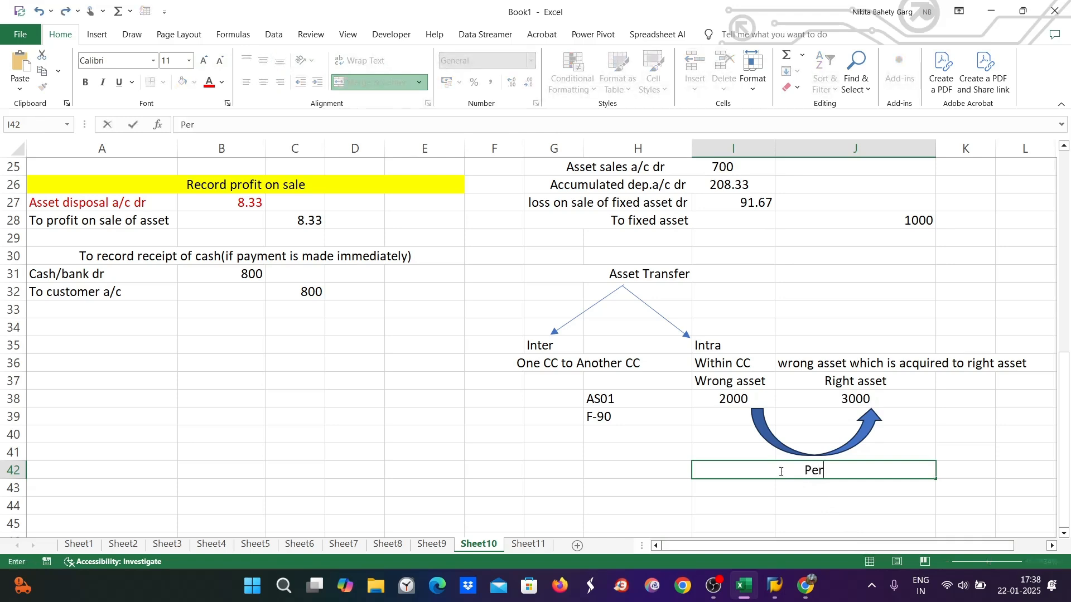
pyautogui.write('iod : 6')
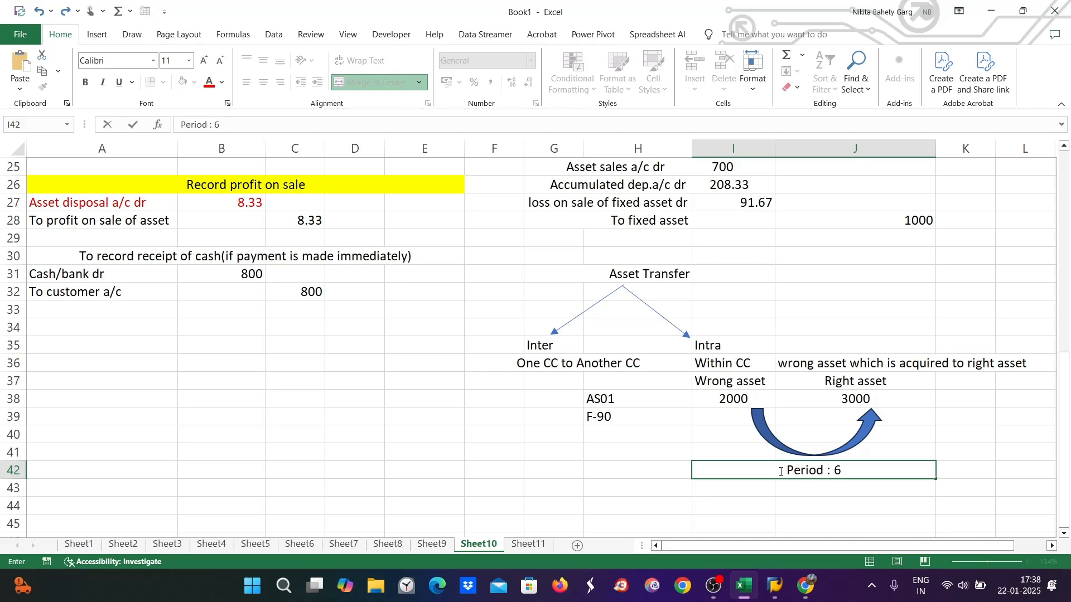
pyautogui.click(528, 545)
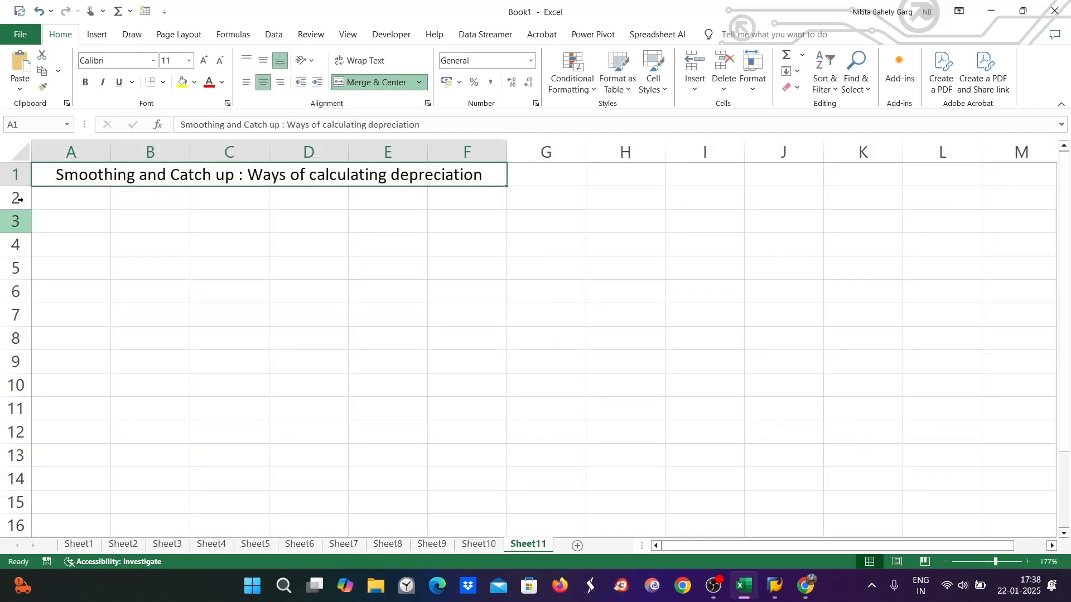
# Enter 'Dish tv' in H1, 'ZE89' in G1 and 'DI89' in I1 of Sheet11
pyautogui.click(606, 172)
pyautogui.write('Dish tv')
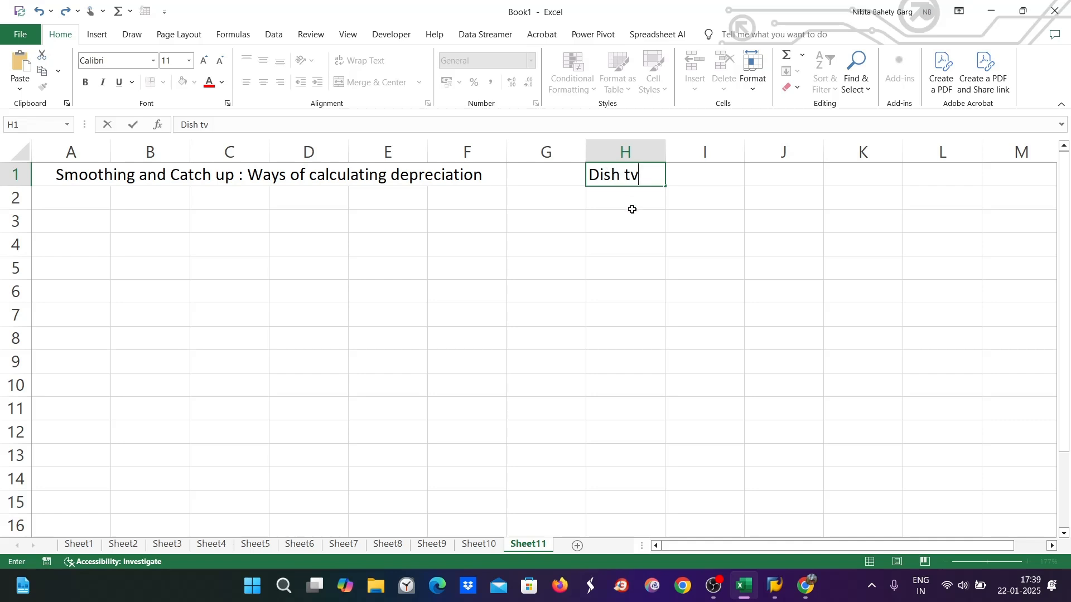
pyautogui.moveTo(643, 176); pyautogui.dragTo(580, 184)
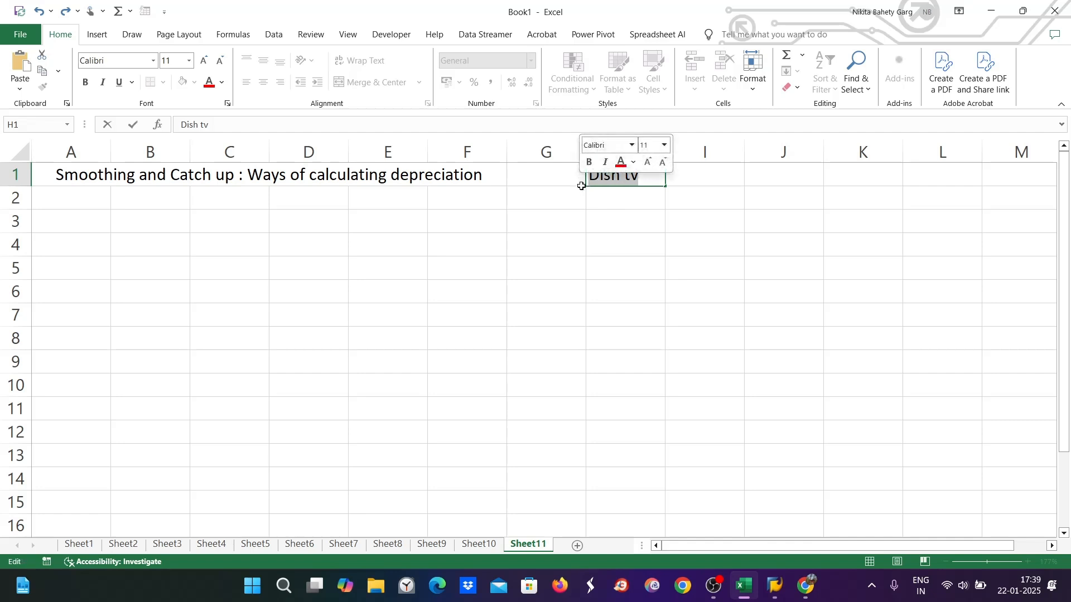
pyautogui.click(532, 176)
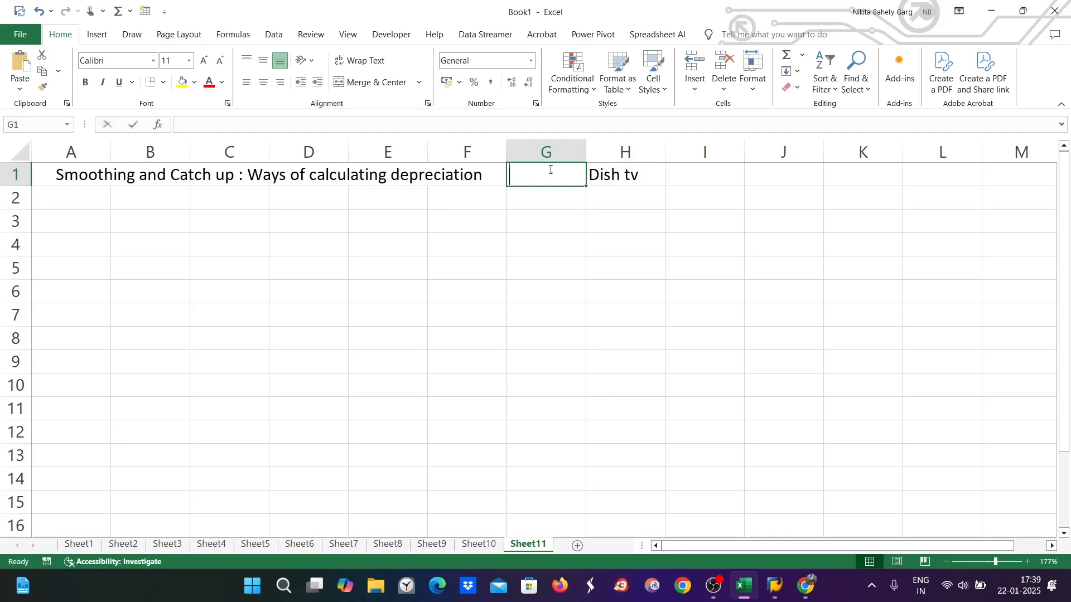
pyautogui.write('ZE89')
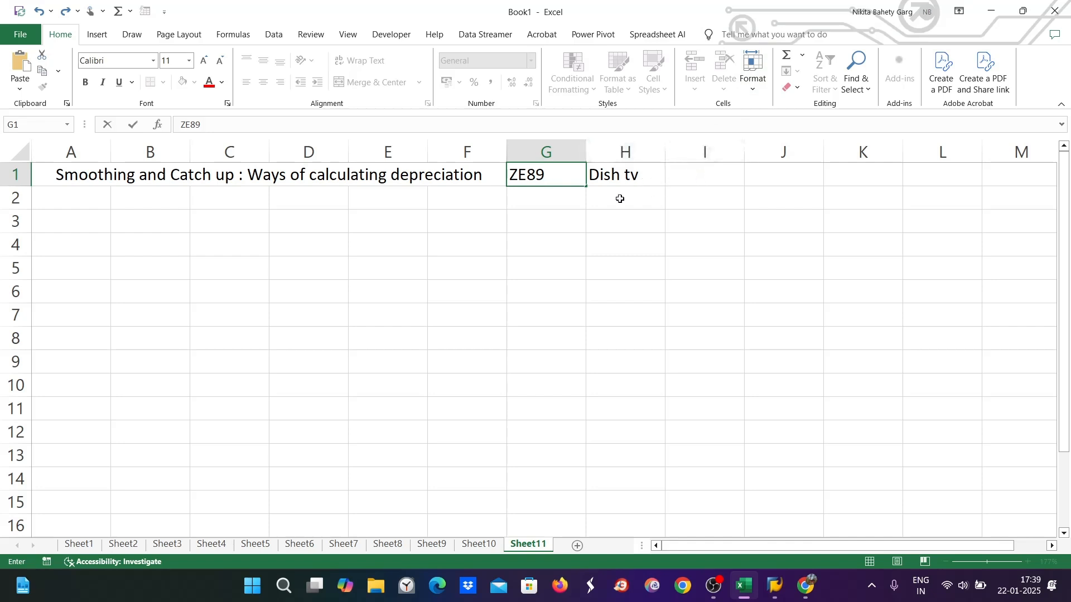
pyautogui.click(610, 179)
pyautogui.doubleClick(685, 172)
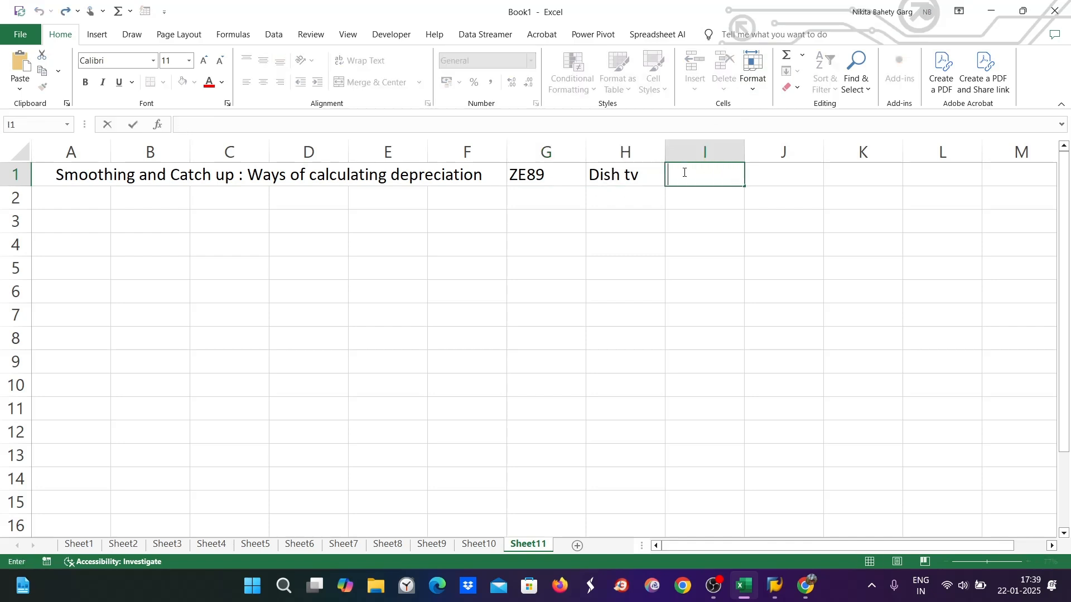
pyautogui.write('DI89')
# Launch the Asset Explorer with transaction AW01N from SAP Easy Access
pyautogui.click(776, 586)
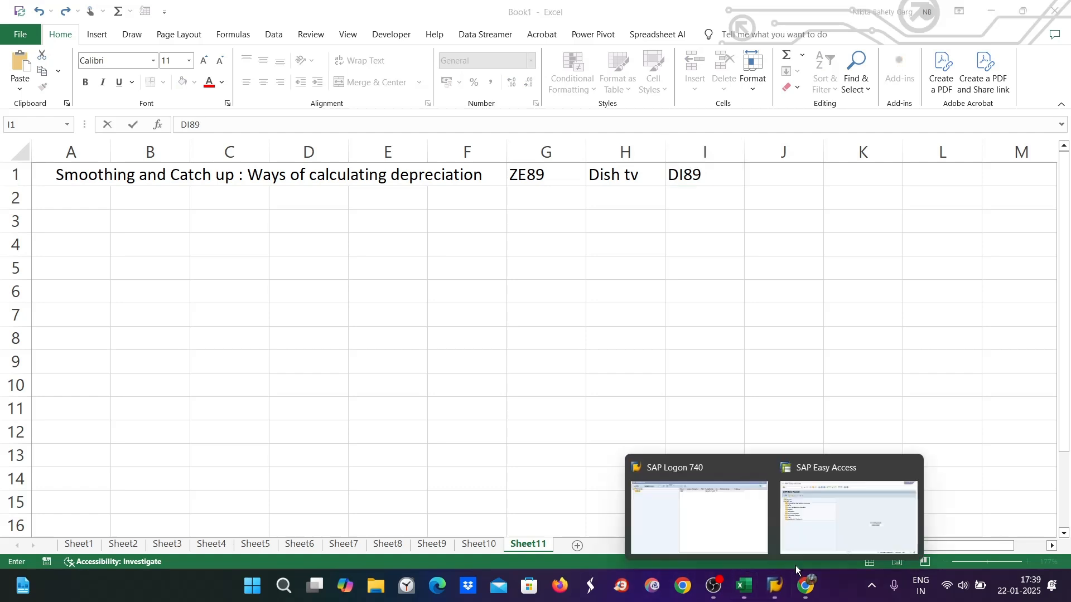
pyautogui.click(785, 549)
pyautogui.write('AW01N')
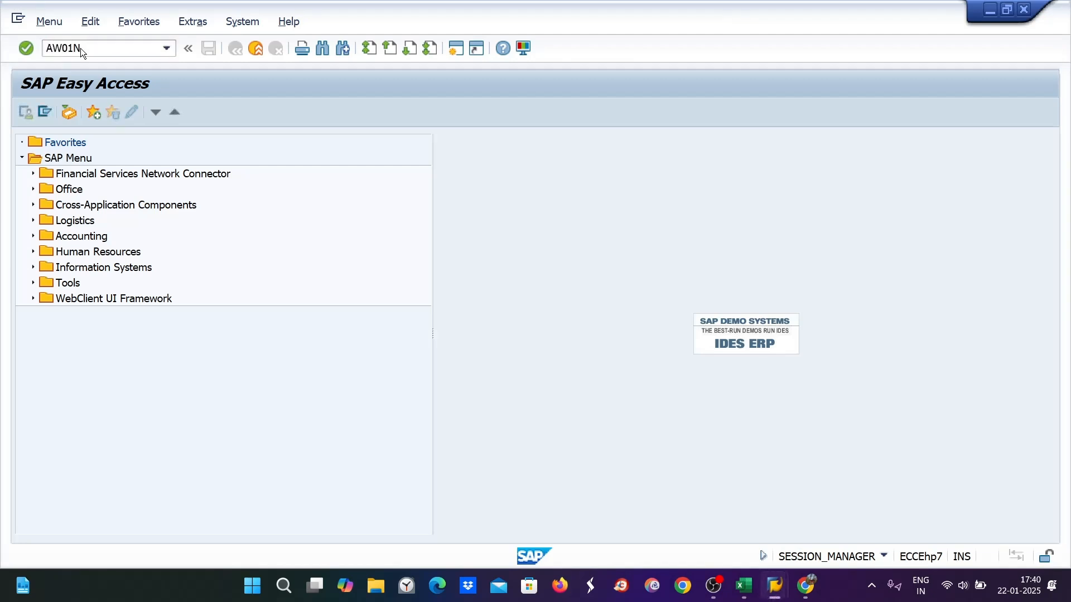
pyautogui.press('Return')
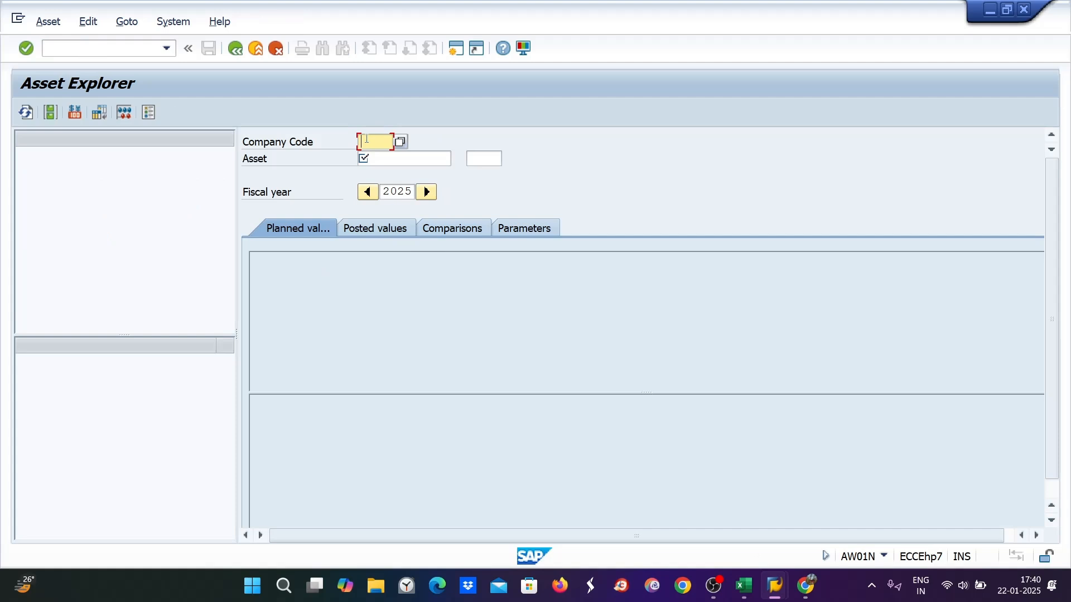
# Load company code ZE89, asset 1001, and show its Posted values tab
pyautogui.write('ZE89')
pyautogui.click(374, 158)
pyautogui.write('100')
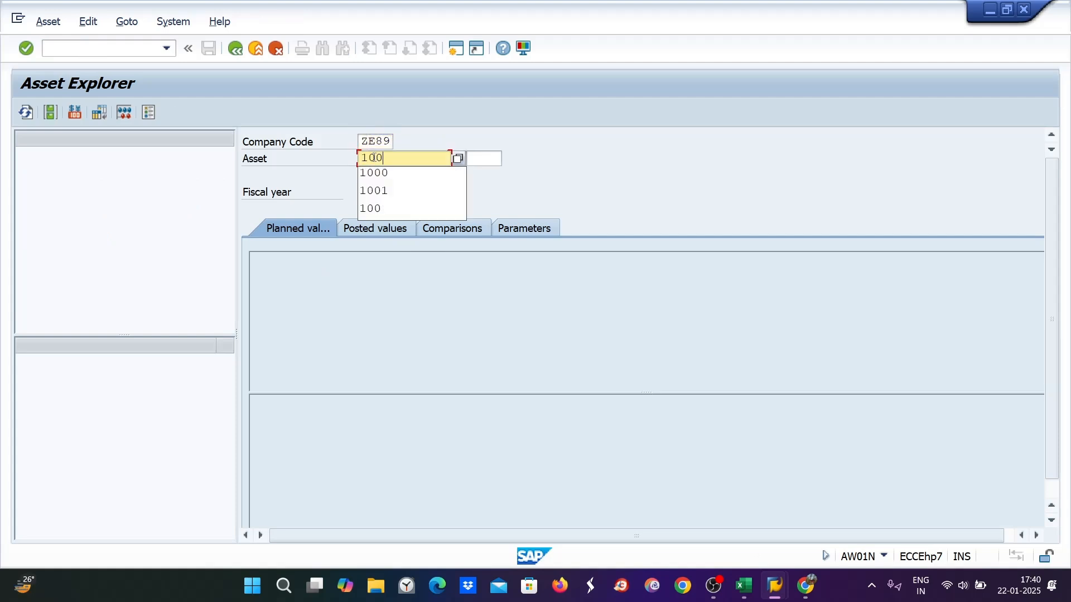
pyautogui.write('0')
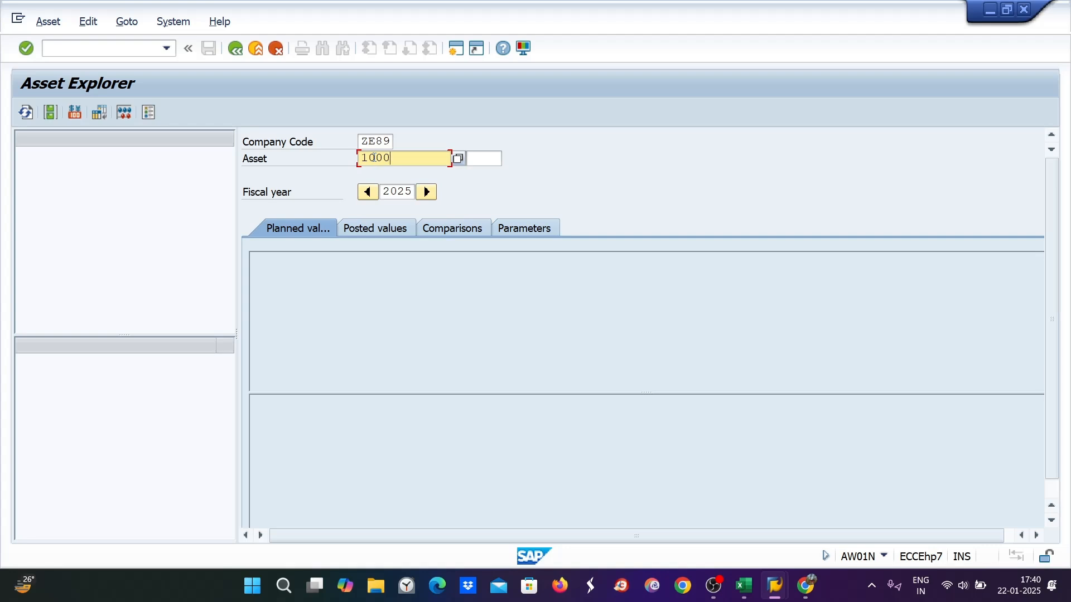
pyautogui.press('BackSpace')
pyautogui.write('1')
pyautogui.press('Return')
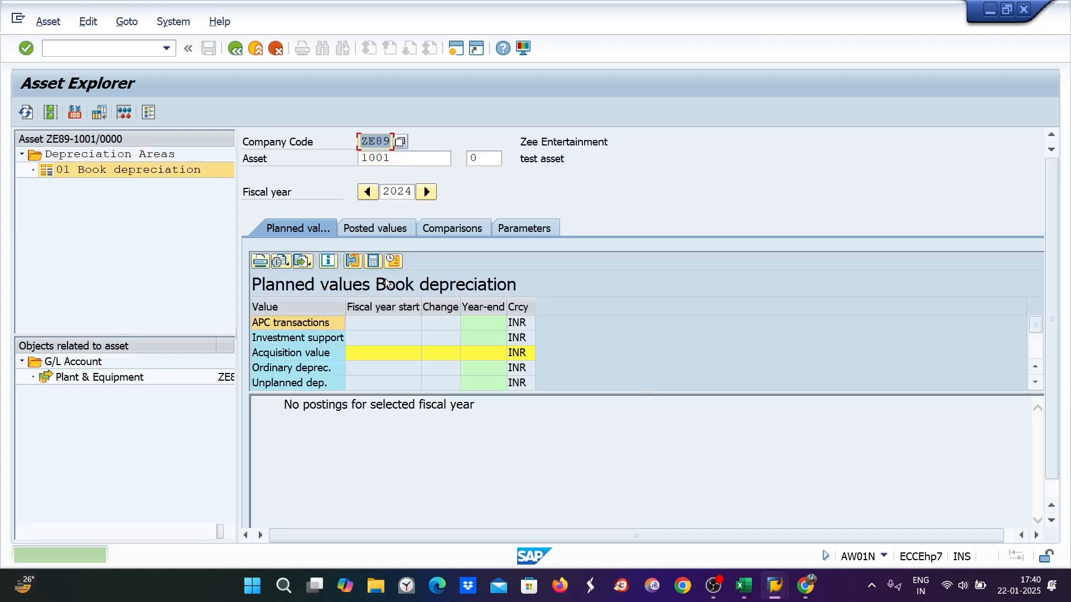
pyautogui.click(369, 234)
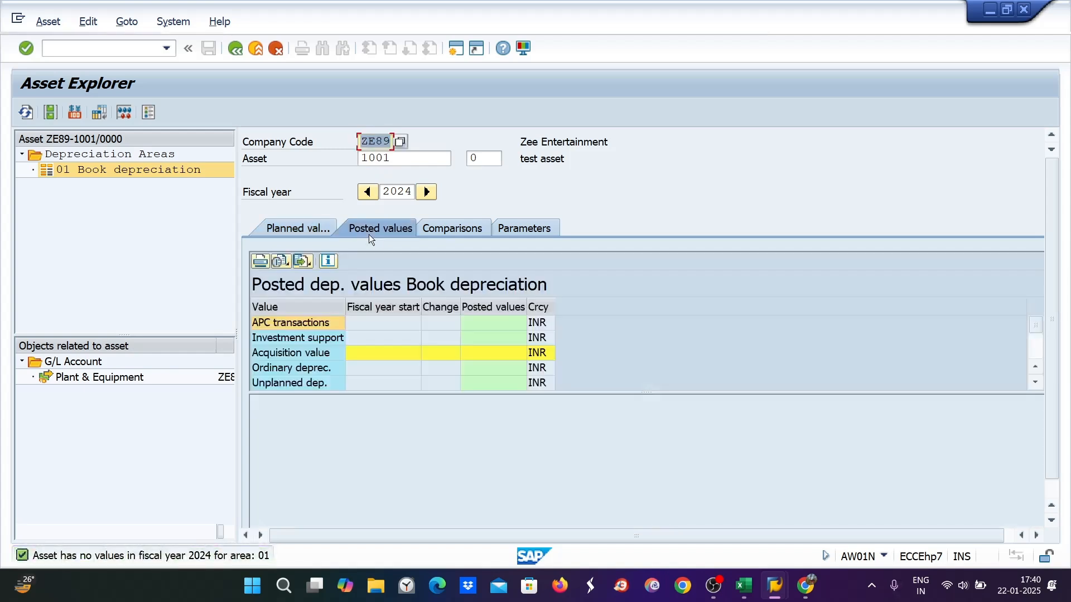
# Clear the asset number field to look up a different asset
pyautogui.press('Tab')
pyautogui.write('2')
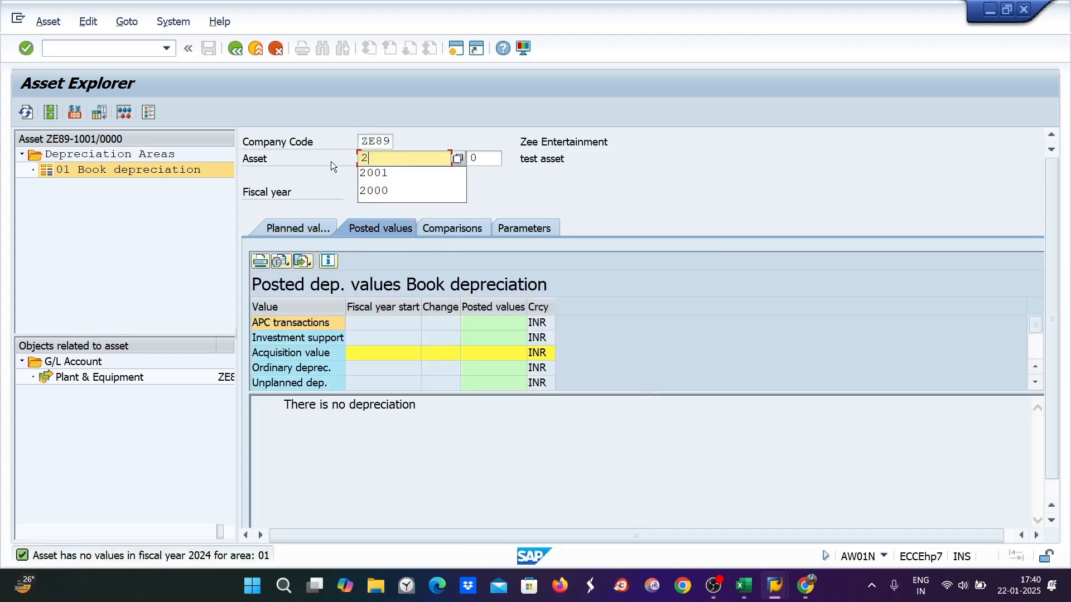
pyautogui.write('000')
pyautogui.press('BackSpace')
pyautogui.press('BackSpace')
pyautogui.press('BackSpace')
pyautogui.press('BackSpace')
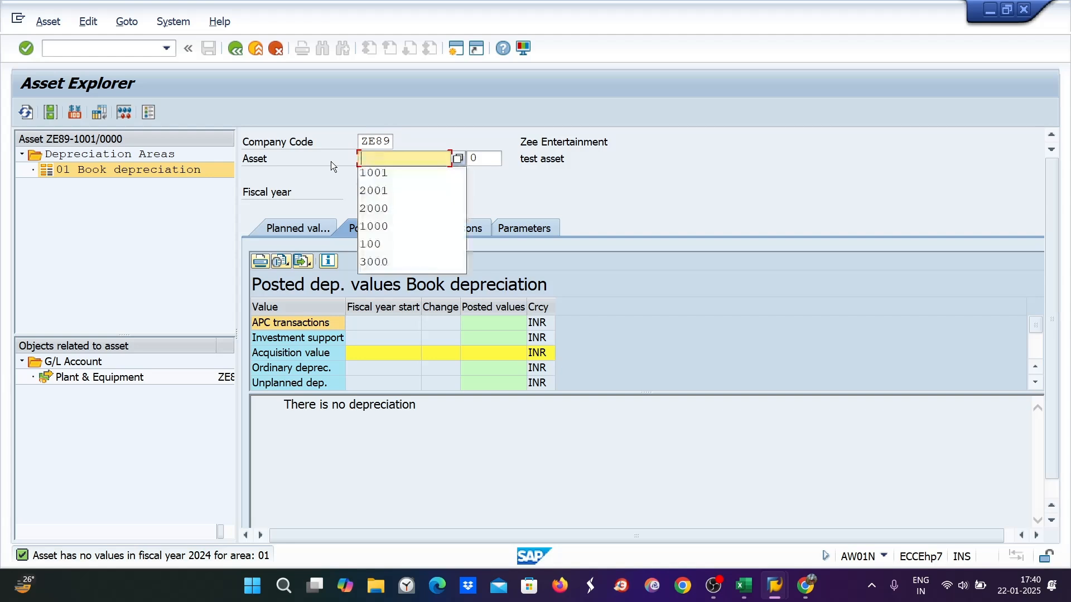
# Load asset 3000 and review its posted and planned depreciation per period
pyautogui.write('3000')
pyautogui.press('Return')
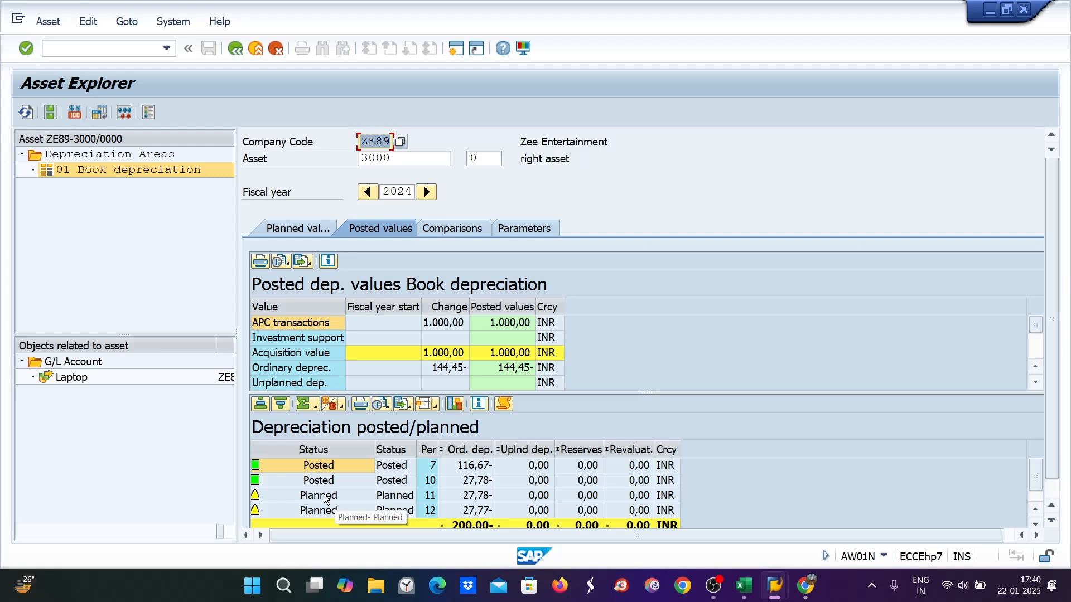
pyautogui.click(447, 499)
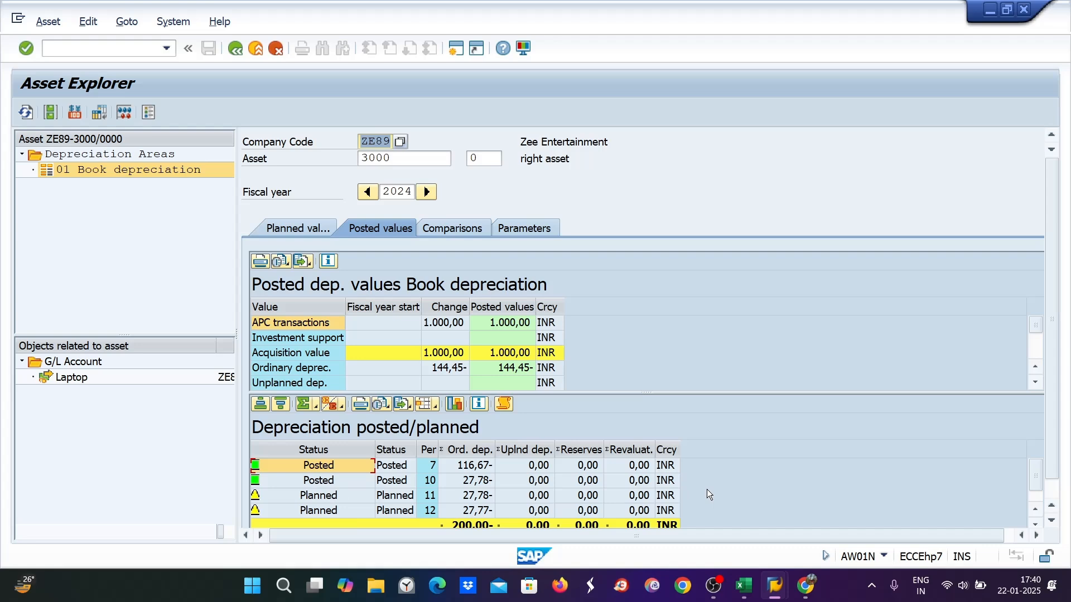
# Back in Excel, start 'CO' in cell I2 under DI89, then view Sheet1's depreciation notes
pyautogui.moveTo(744, 586)
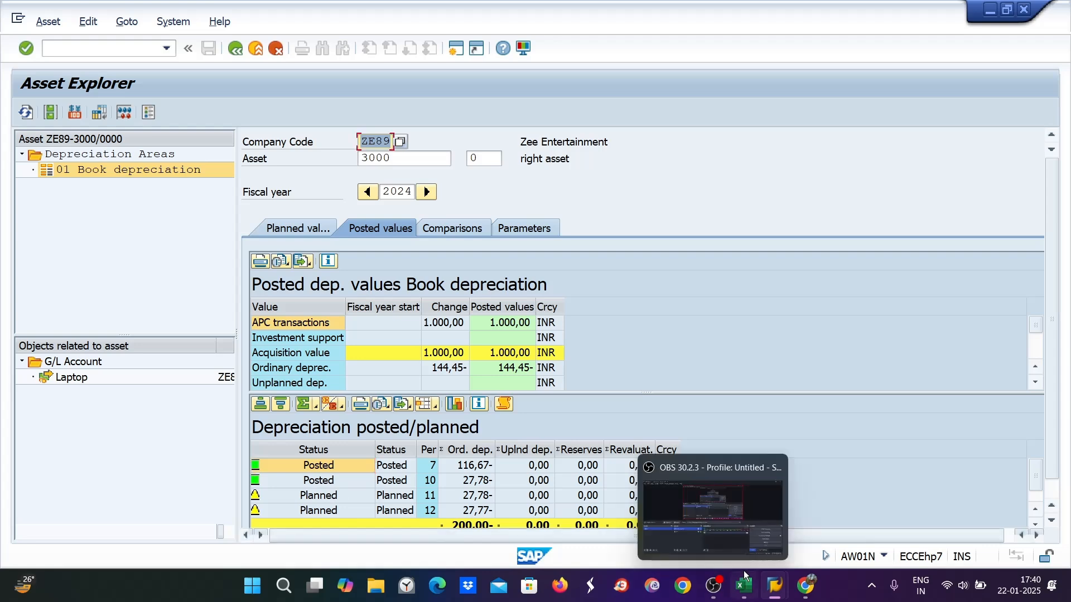
pyautogui.click(744, 586)
pyautogui.doubleClick(681, 178)
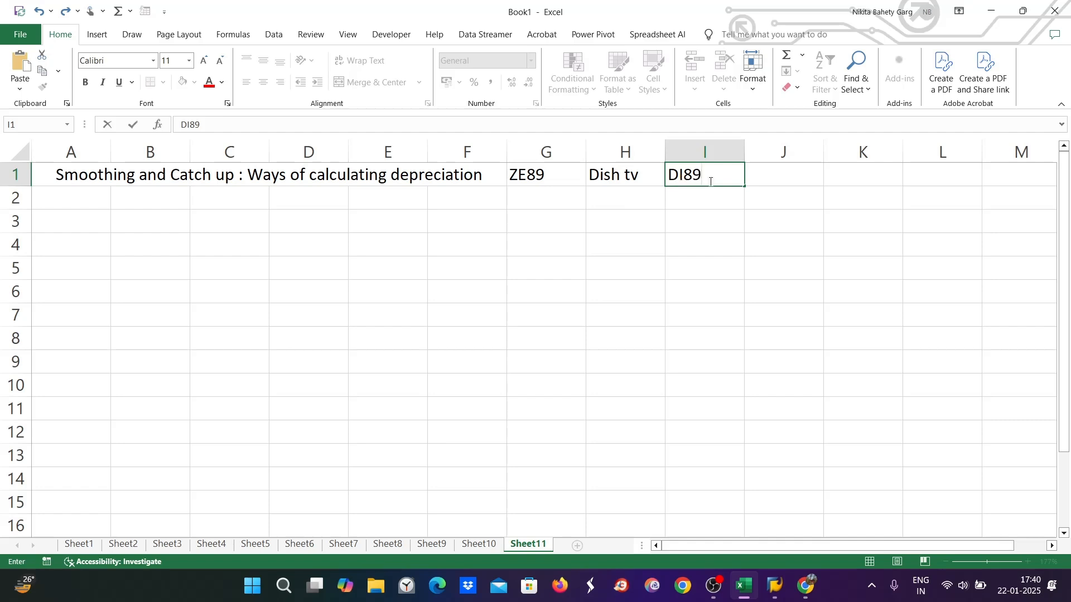
pyautogui.moveTo(700, 177); pyautogui.dragTo(658, 180)
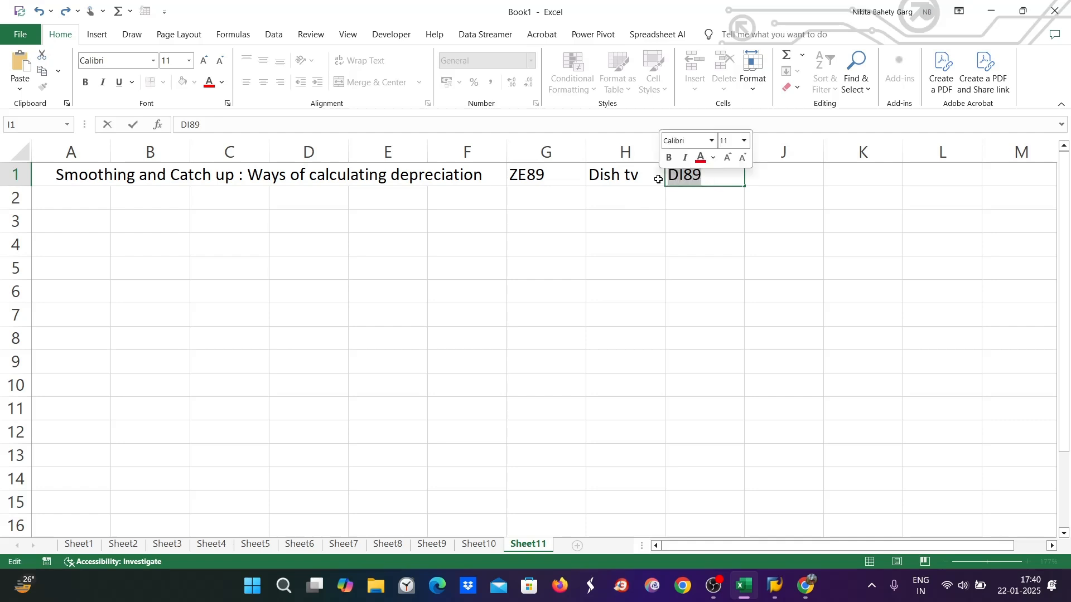
pyautogui.doubleClick(682, 202)
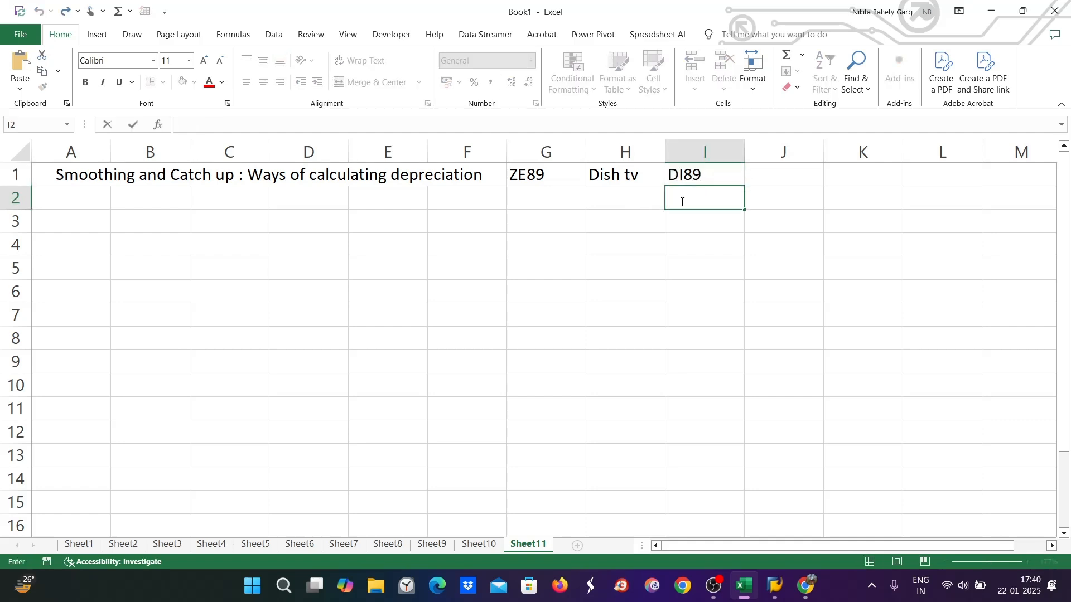
pyautogui.write('CO')
pyautogui.click(83, 543)
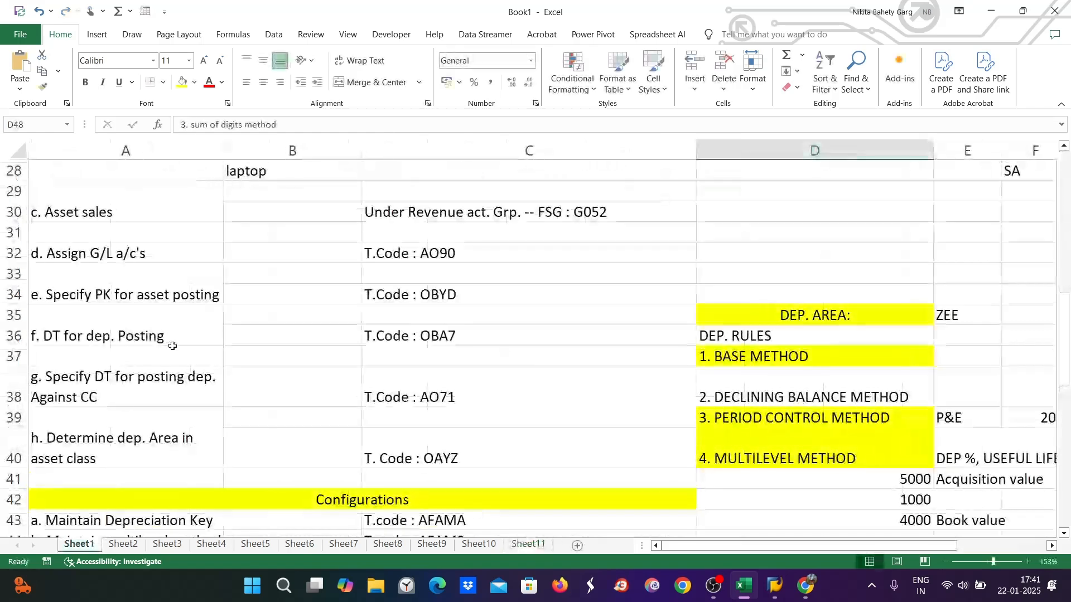
pyautogui.scroll(9, 170, 345)
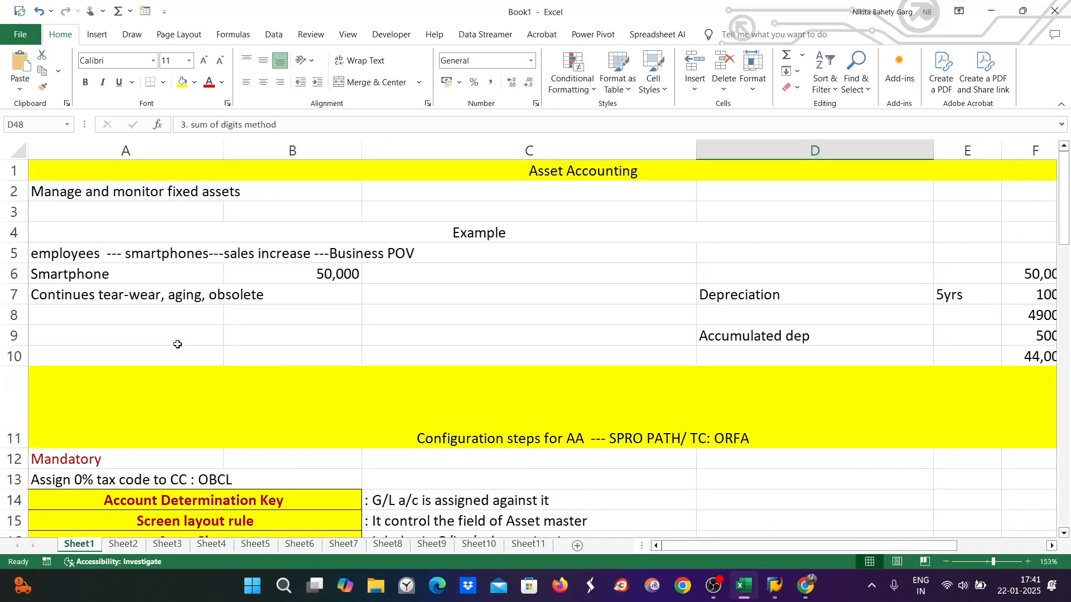
pyautogui.scroll(-3, 177, 344)
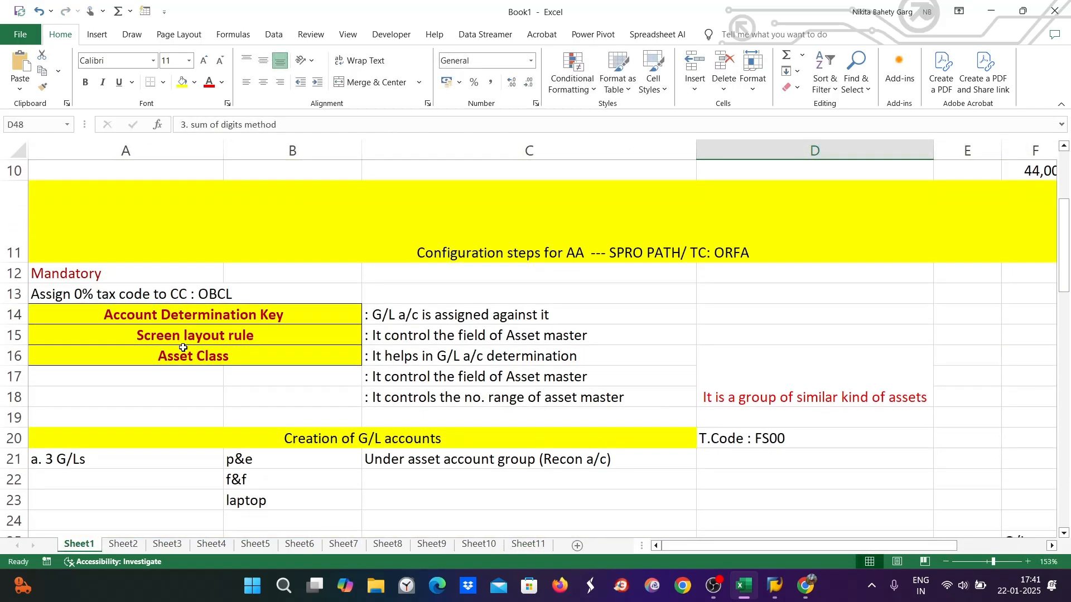
pyautogui.scroll(3, 185, 347)
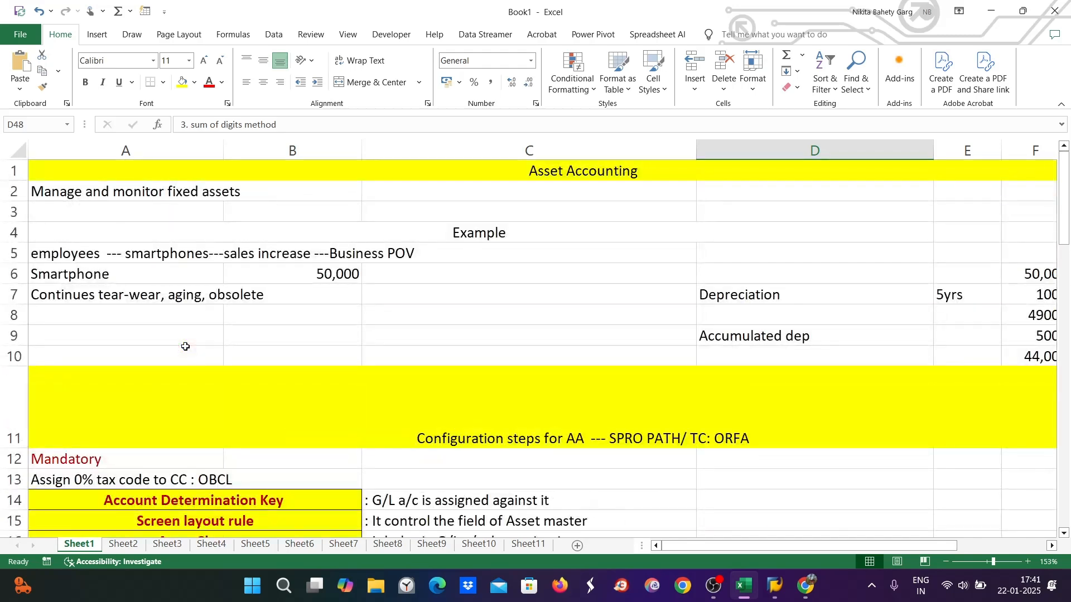
pyautogui.scroll(-5, 186, 347)
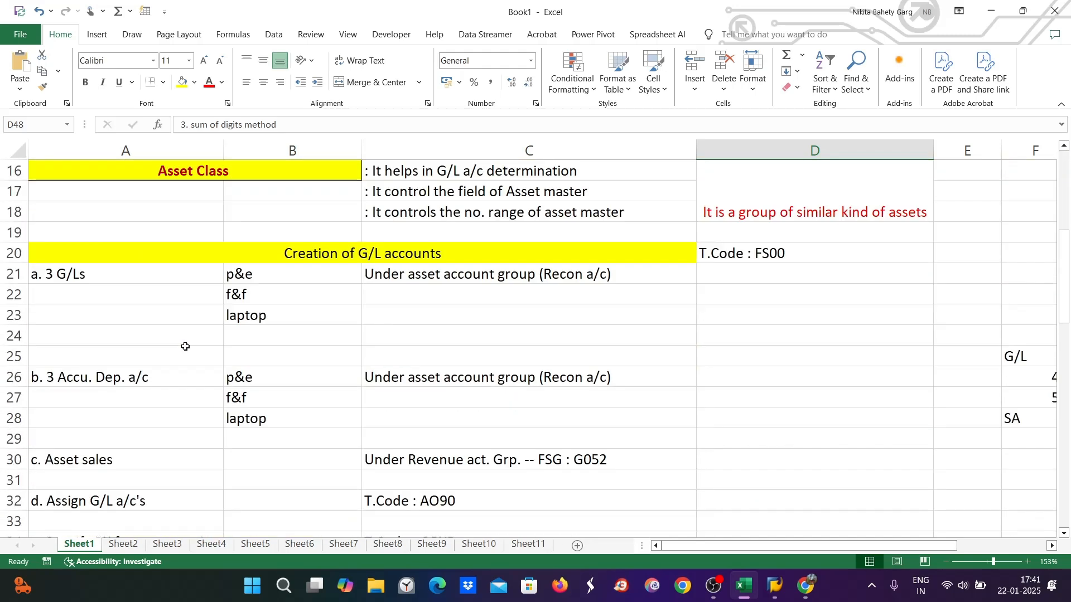
pyautogui.scroll(-3, 185, 347)
pyautogui.scroll(8, 190, 347)
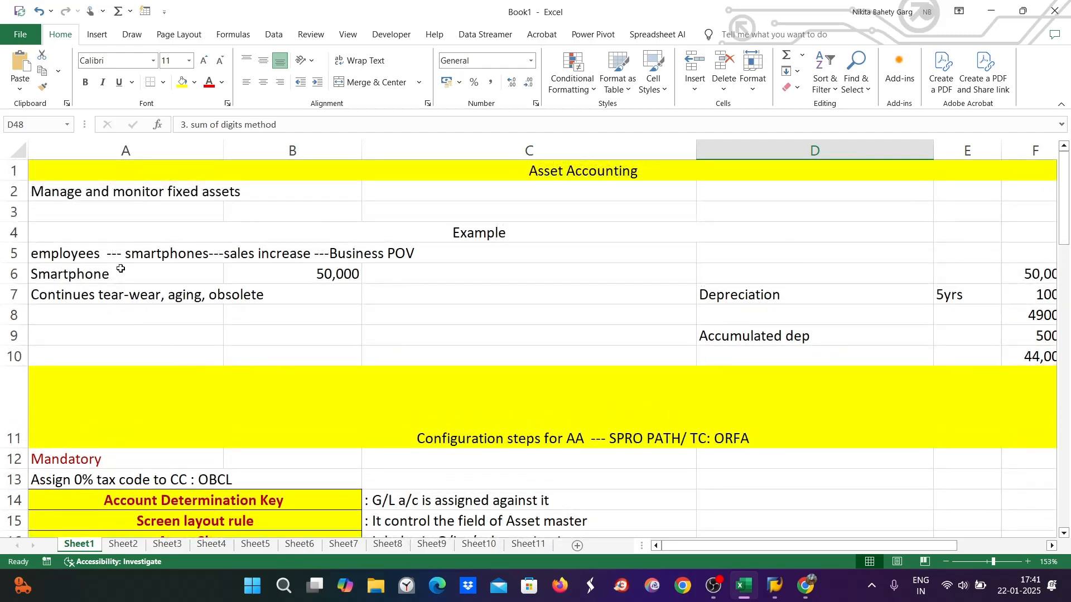
pyautogui.scroll(-2, 236, 309)
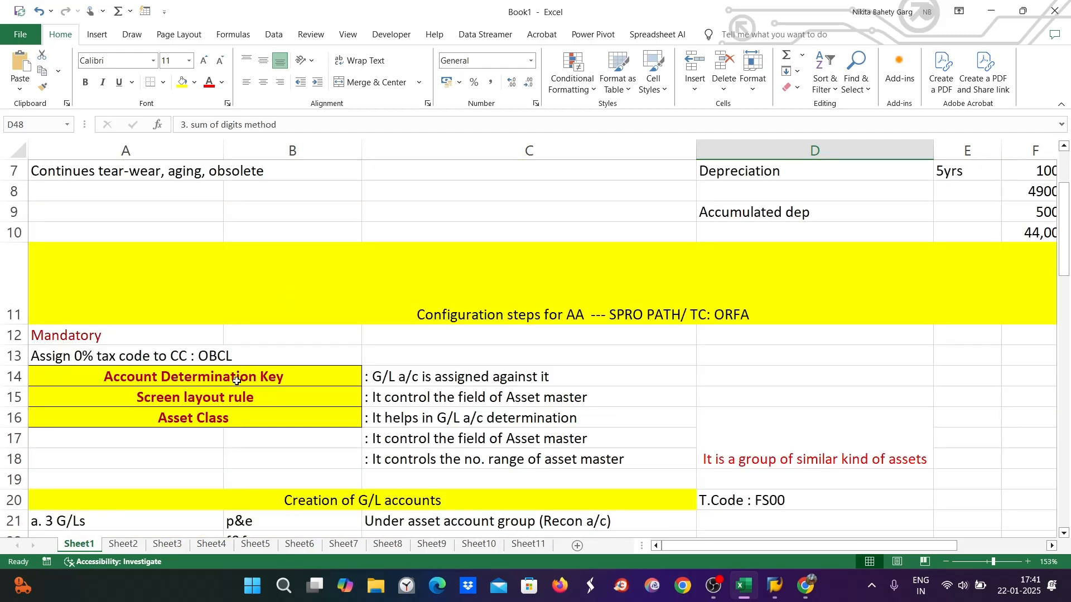
pyautogui.scroll(-3, 191, 387)
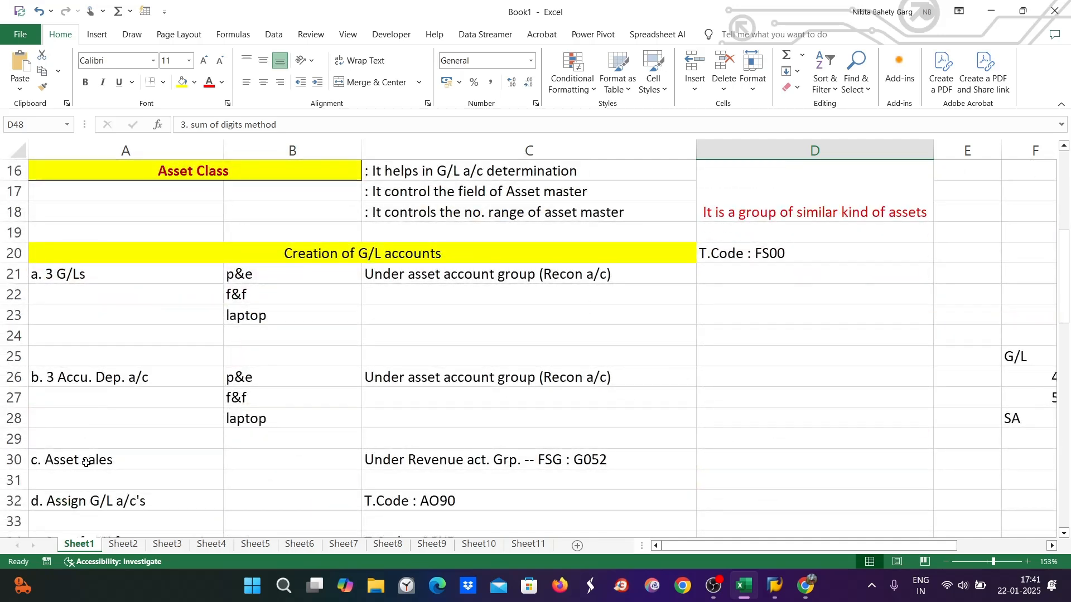
pyautogui.scroll(-2, 86, 463)
pyautogui.scroll(-2, 56, 435)
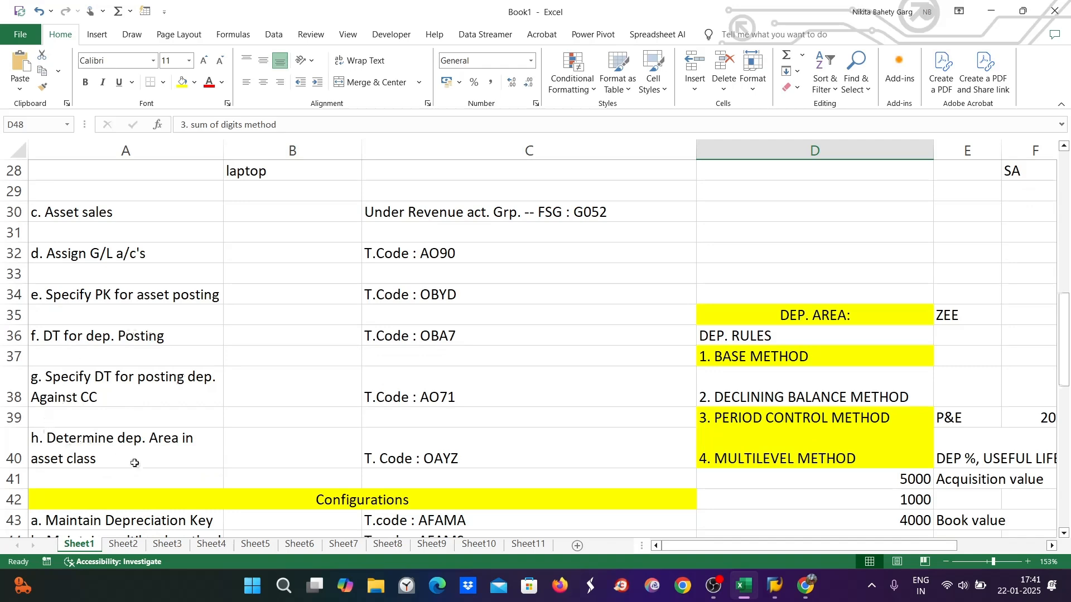
pyautogui.scroll(-2, 196, 380)
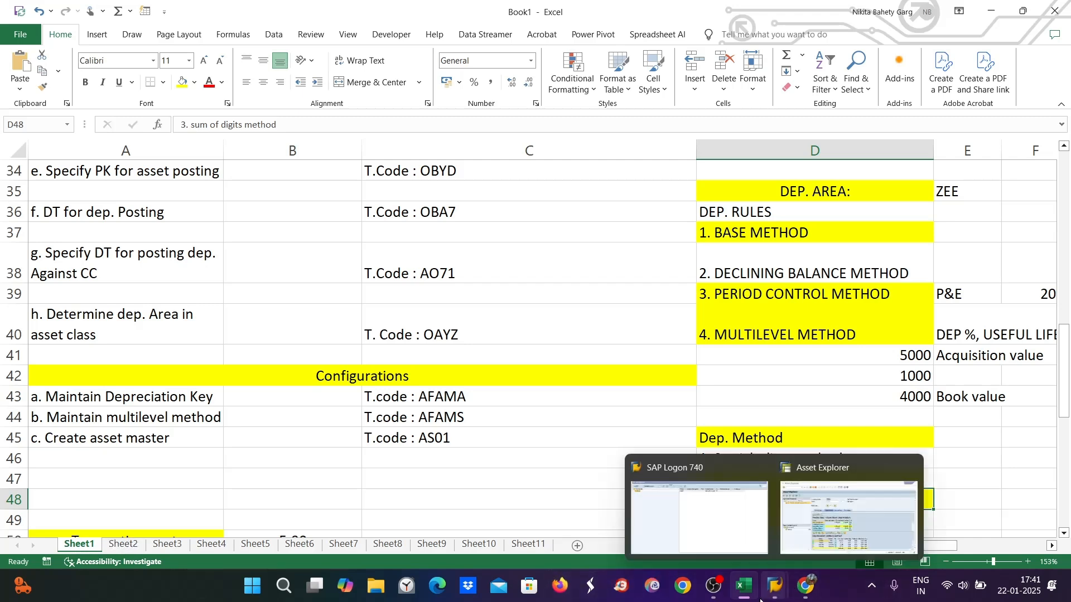
pyautogui.moveTo(758, 601)
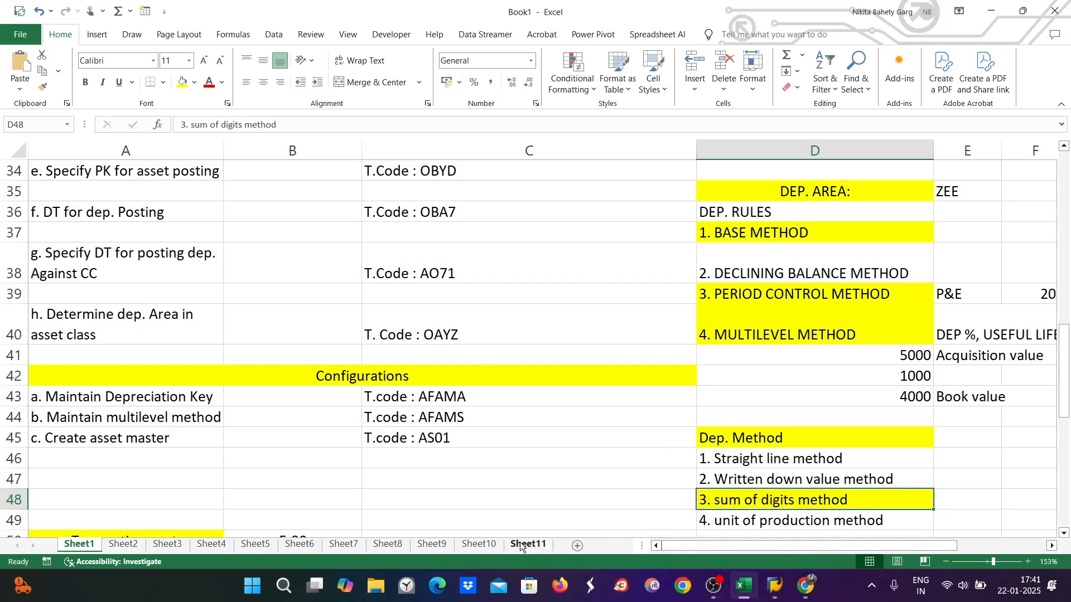
# Complete 'CONF. ASSET' in Sheet11 cell I2 and widen column I to fit it
pyautogui.click(523, 544)
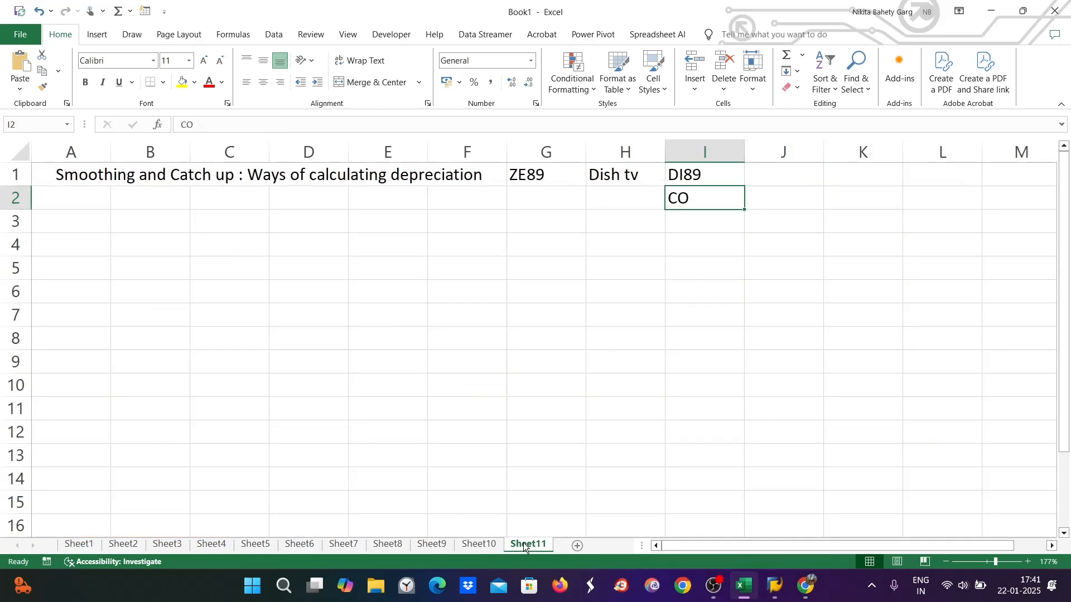
pyautogui.doubleClick(697, 200)
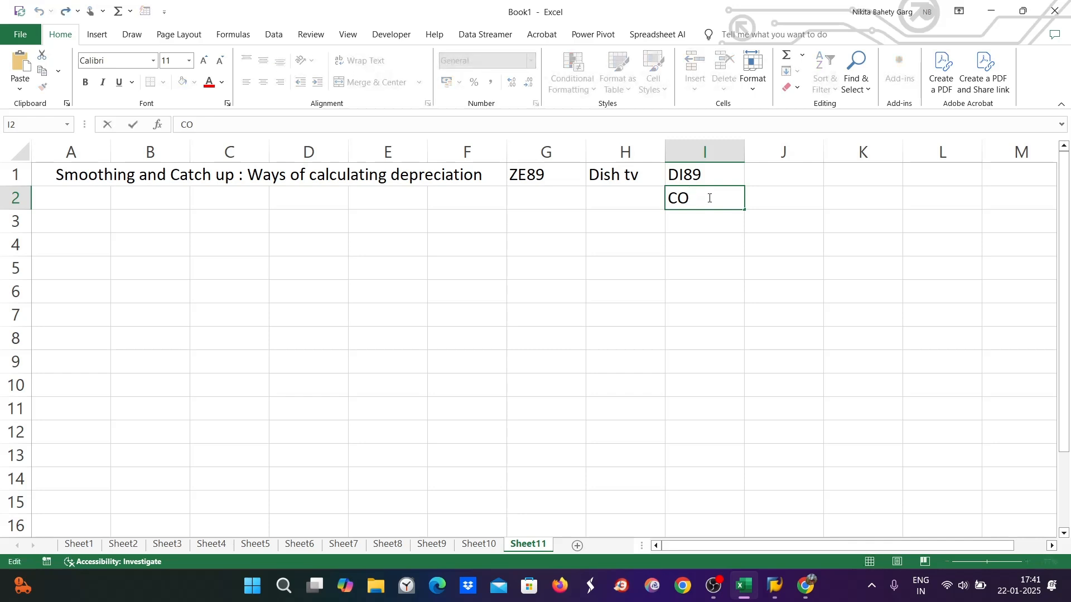
pyautogui.write('NF. ASSET')
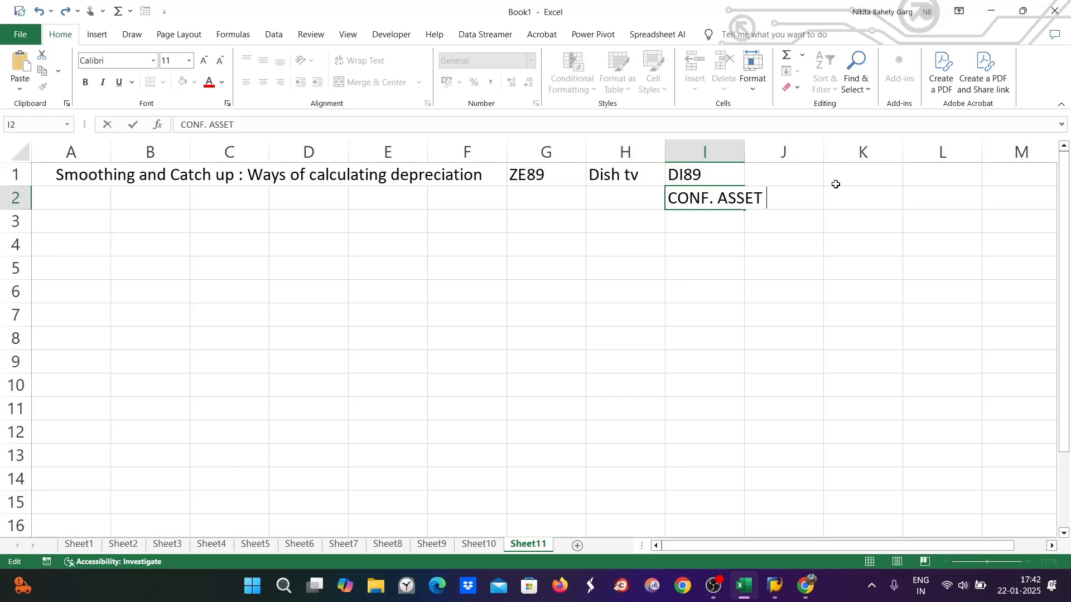
pyautogui.click(812, 248)
pyautogui.click(714, 194)
pyautogui.moveTo(745, 151); pyautogui.dragTo(784, 151)
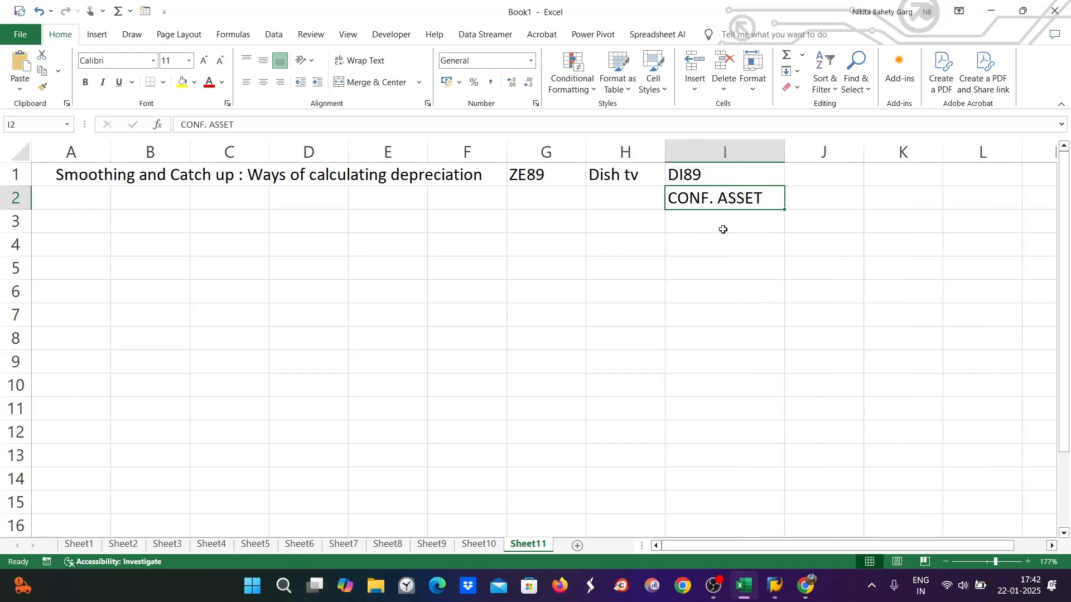
pyautogui.hotkey('alt', 'Tab')
pyautogui.hotkey('alt', 'Tab')
pyautogui.moveTo(788, 590)
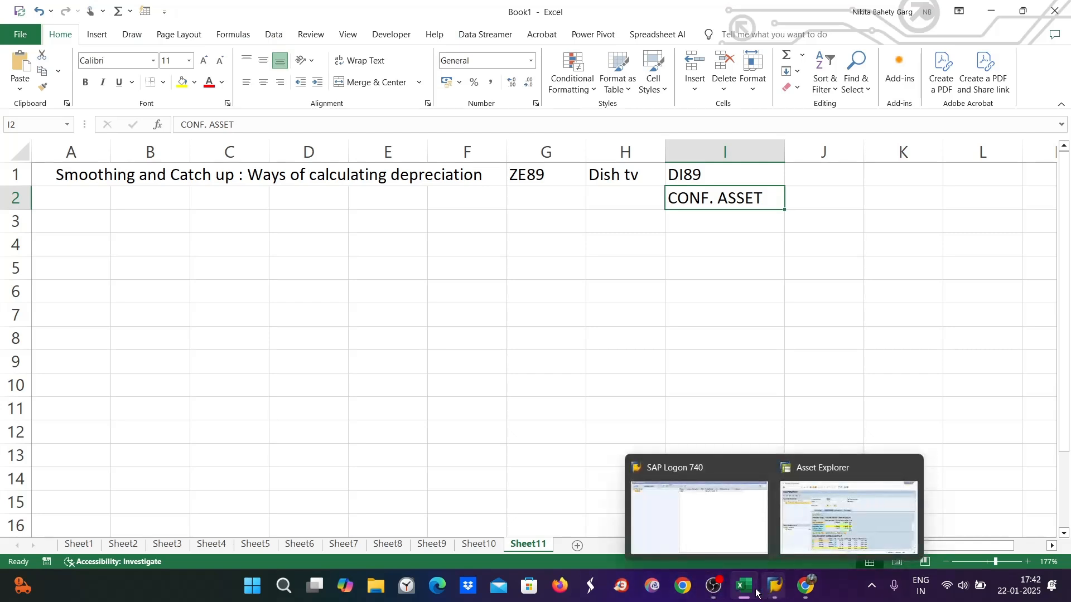
# On Sheet1, review the 0% tax code note in A13
pyautogui.click(708, 178)
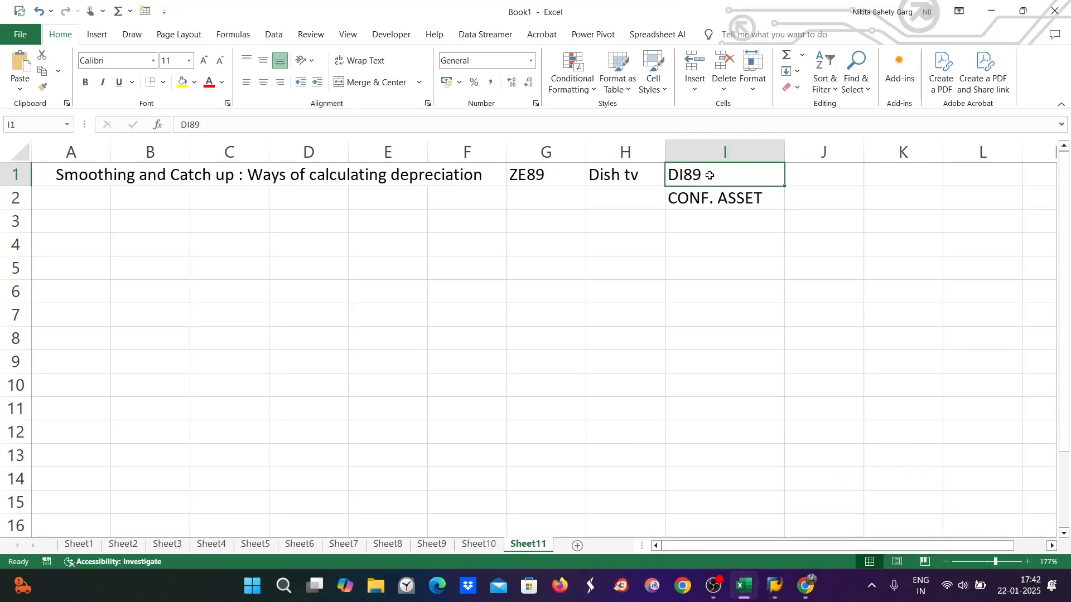
pyautogui.click(81, 547)
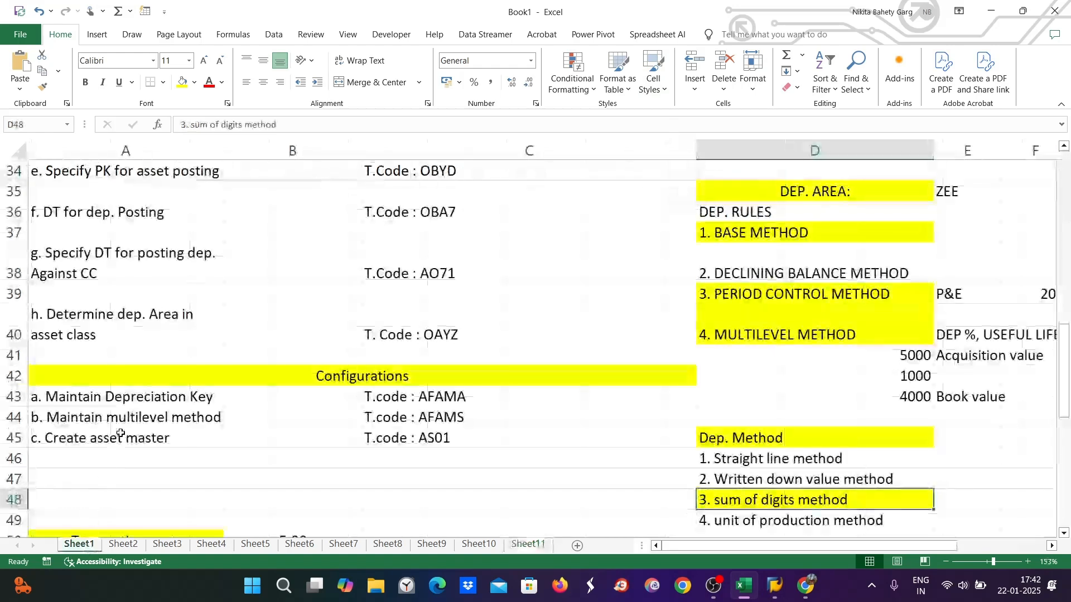
pyautogui.scroll(2, 320, 335)
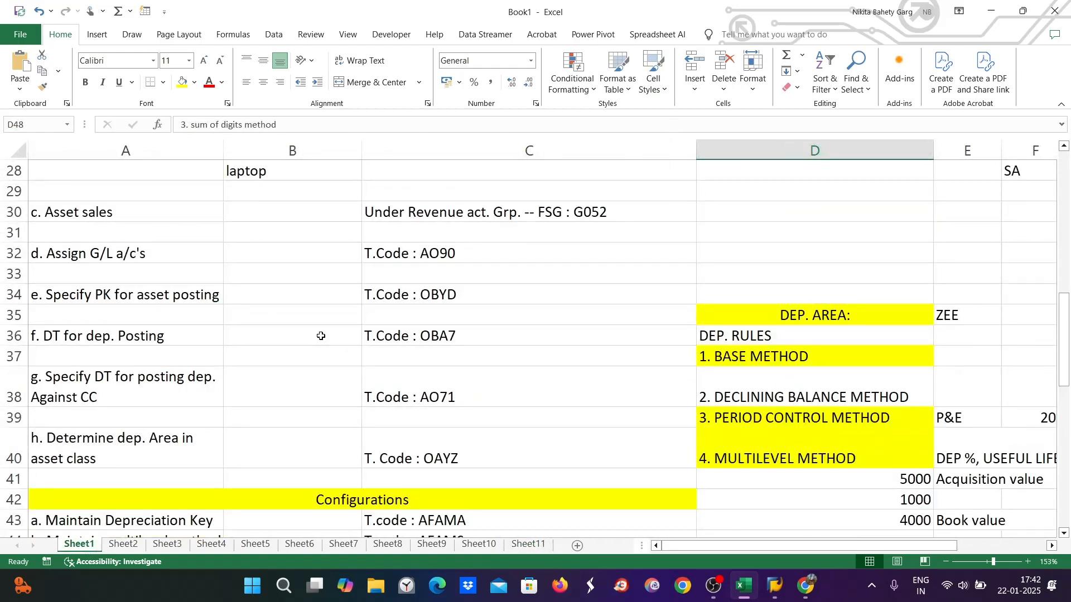
pyautogui.scroll(8, 321, 336)
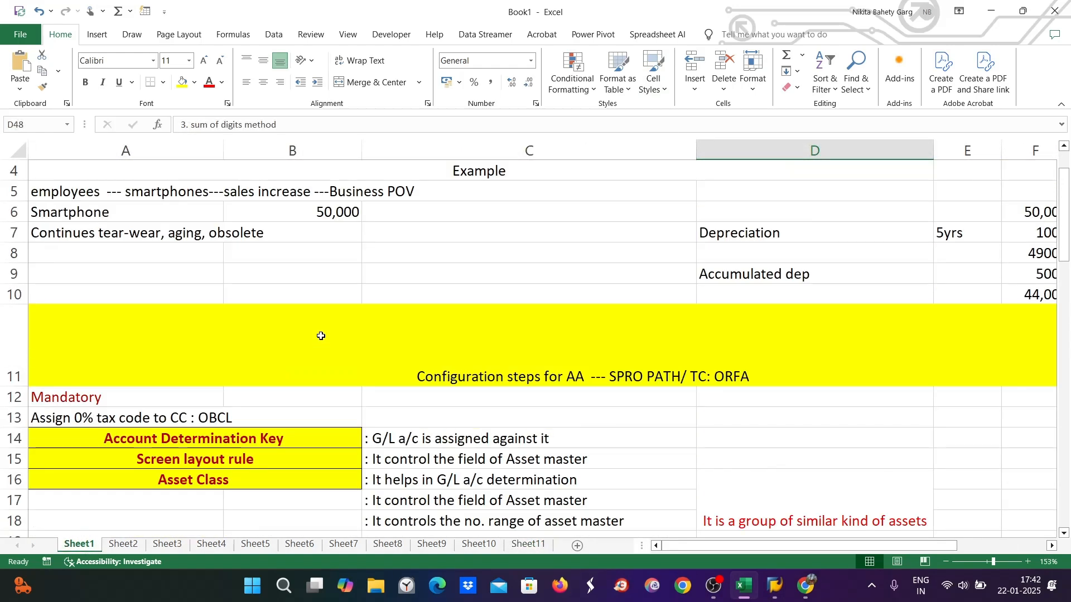
pyautogui.scroll(1, 321, 336)
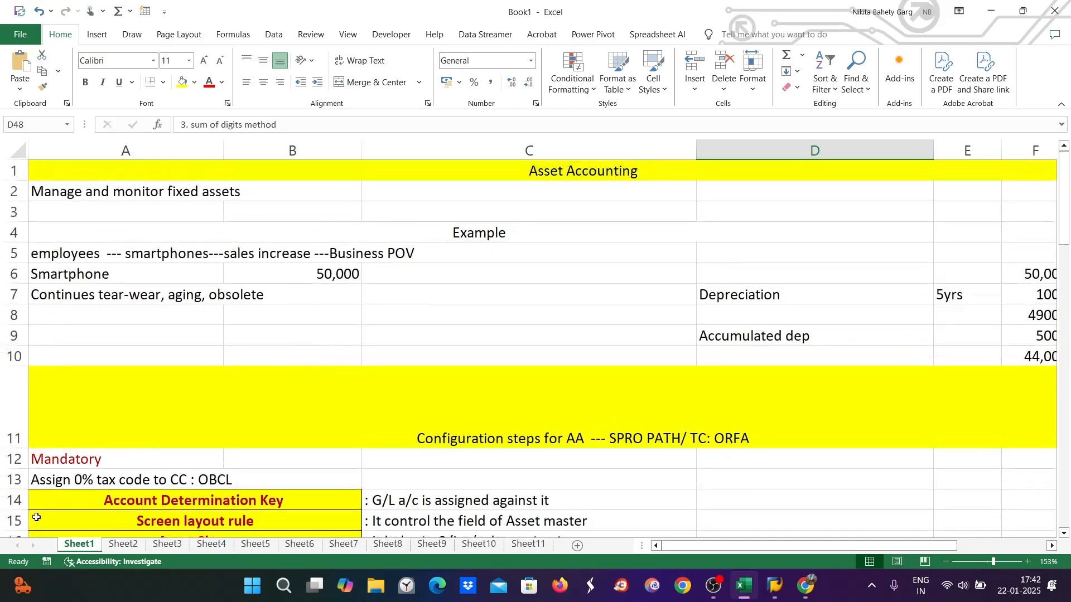
pyautogui.click(78, 477)
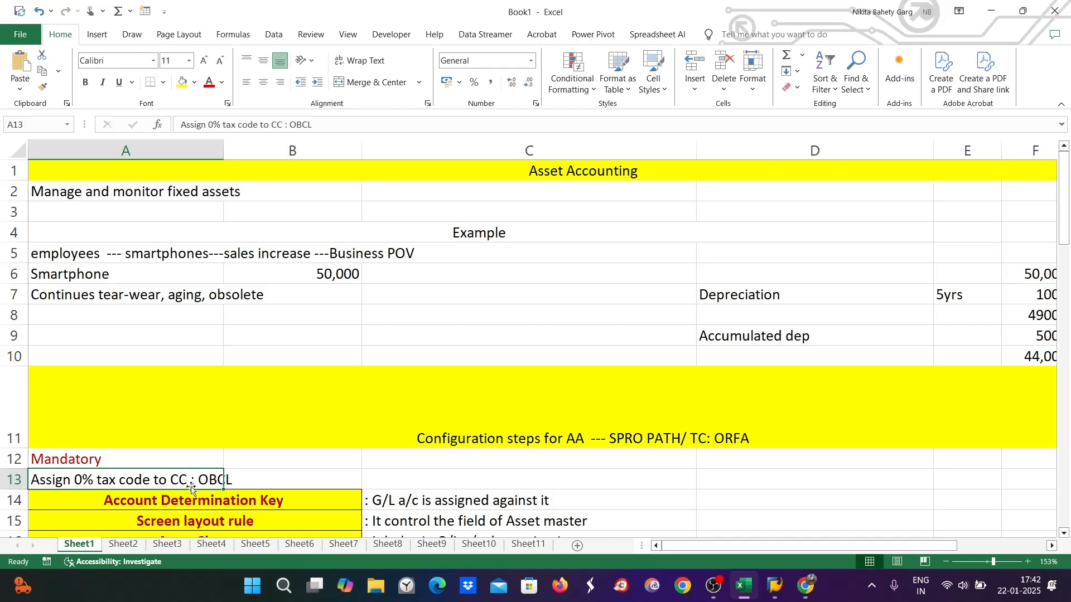
# Review the AO90, OBYD and OBA7 transaction code notes, checking Sheet11's DI89 entry
pyautogui.scroll(-2, 315, 455)
pyautogui.scroll(-6, 270, 437)
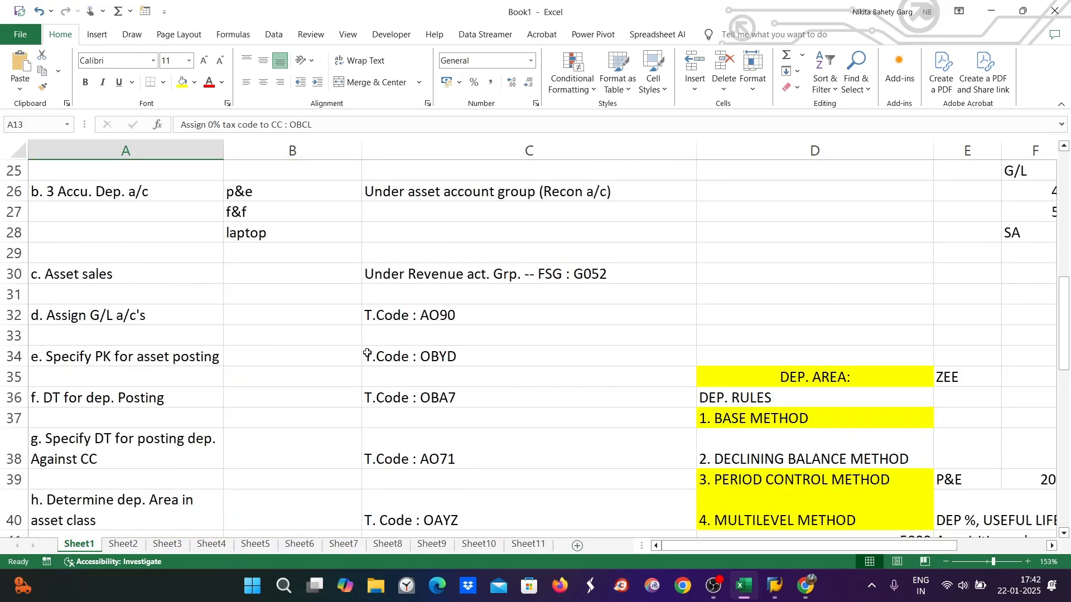
pyautogui.click(441, 317)
pyautogui.click(444, 347)
pyautogui.click(444, 398)
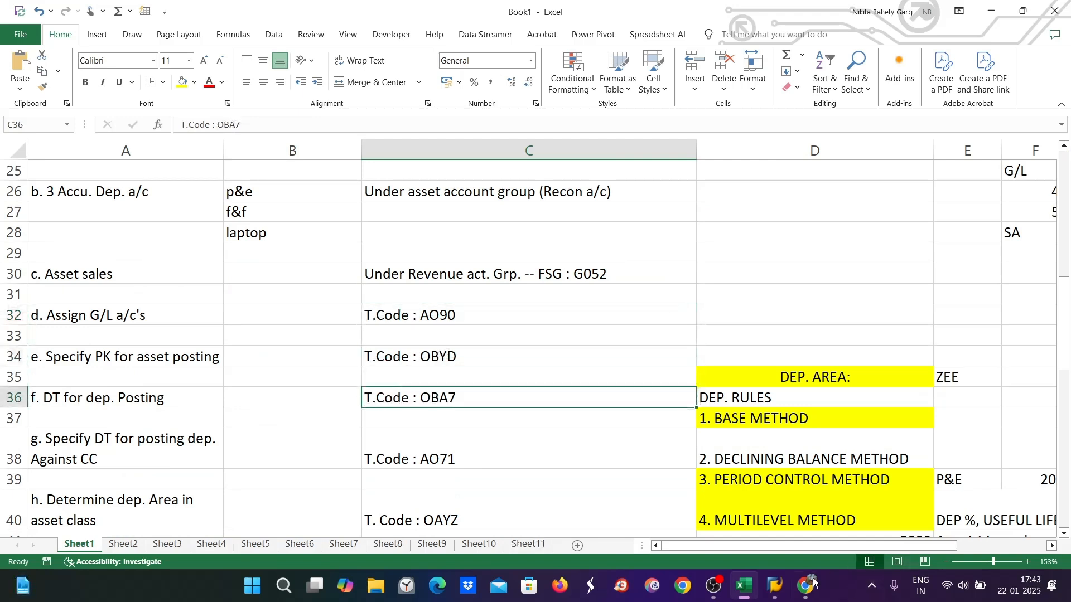
pyautogui.moveTo(756, 599)
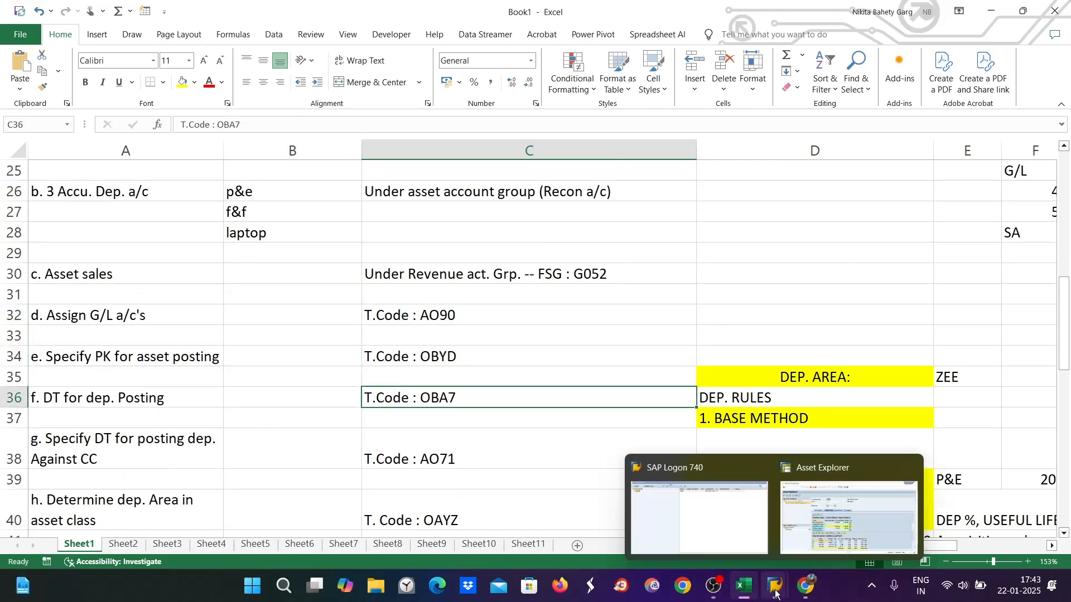
pyautogui.click(527, 545)
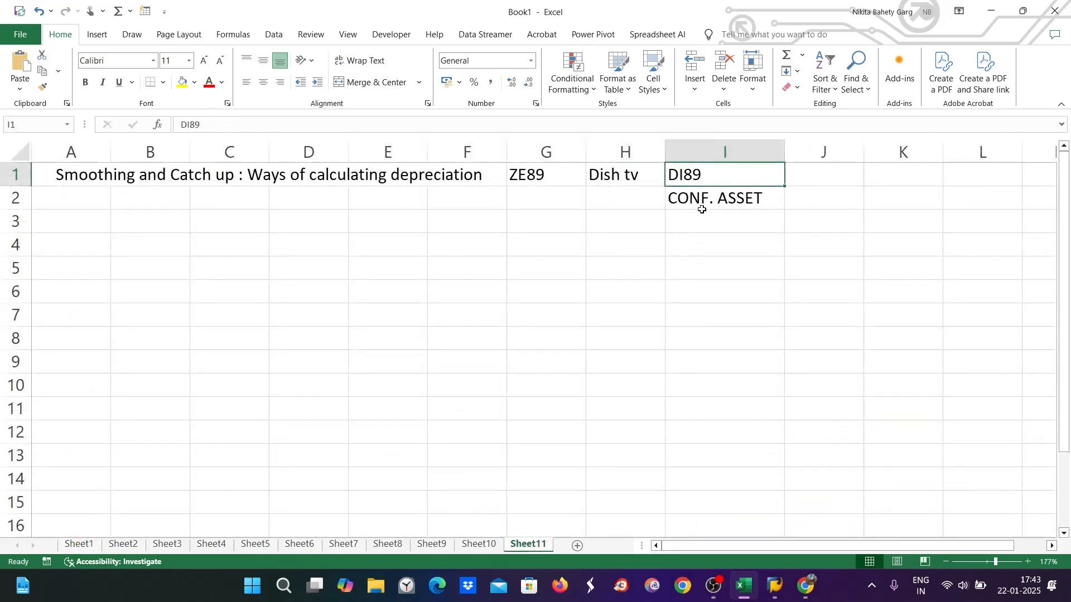
pyautogui.click(80, 545)
# On Sheet2, enter ZE89 in A1 and DI89 in A6
pyautogui.click(115, 545)
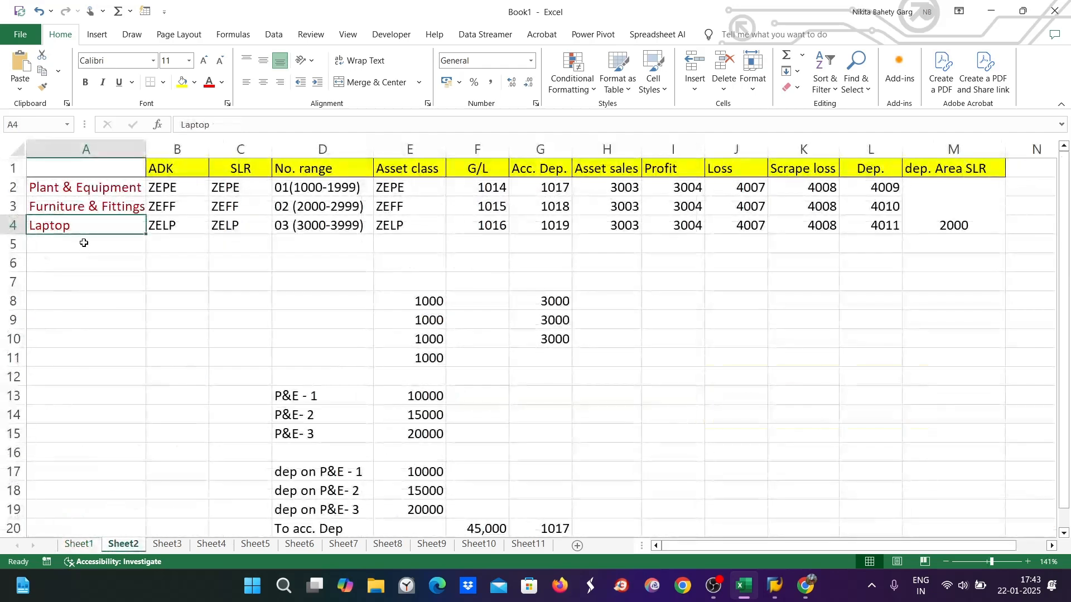
pyautogui.doubleClick(83, 168)
pyautogui.write('ZE9E')
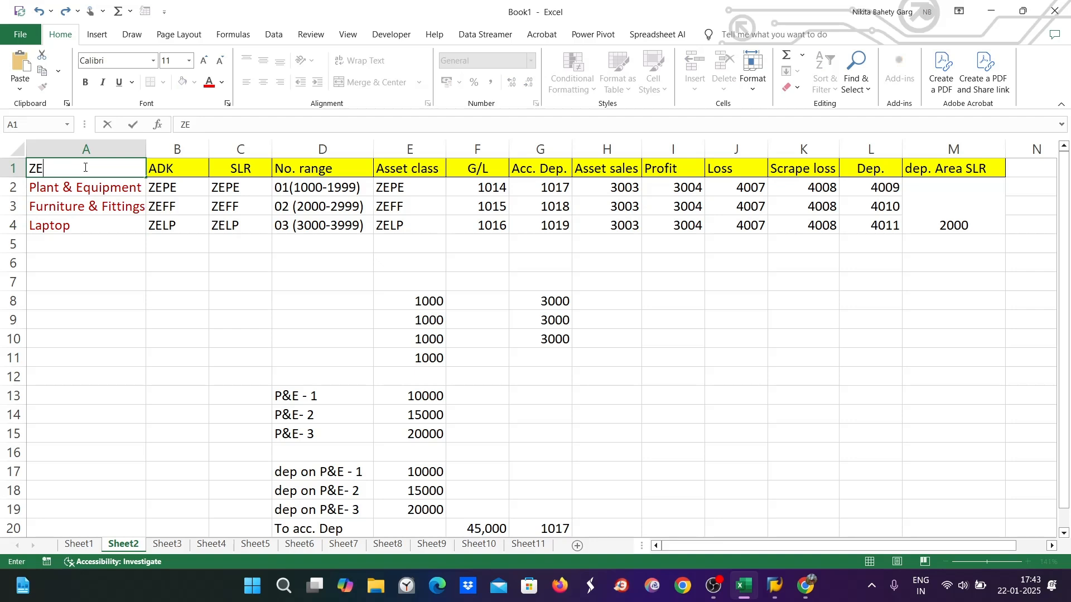
pyautogui.press('BackSpace')
pyautogui.press('BackSpace')
pyautogui.write('89')
pyautogui.click(86, 263)
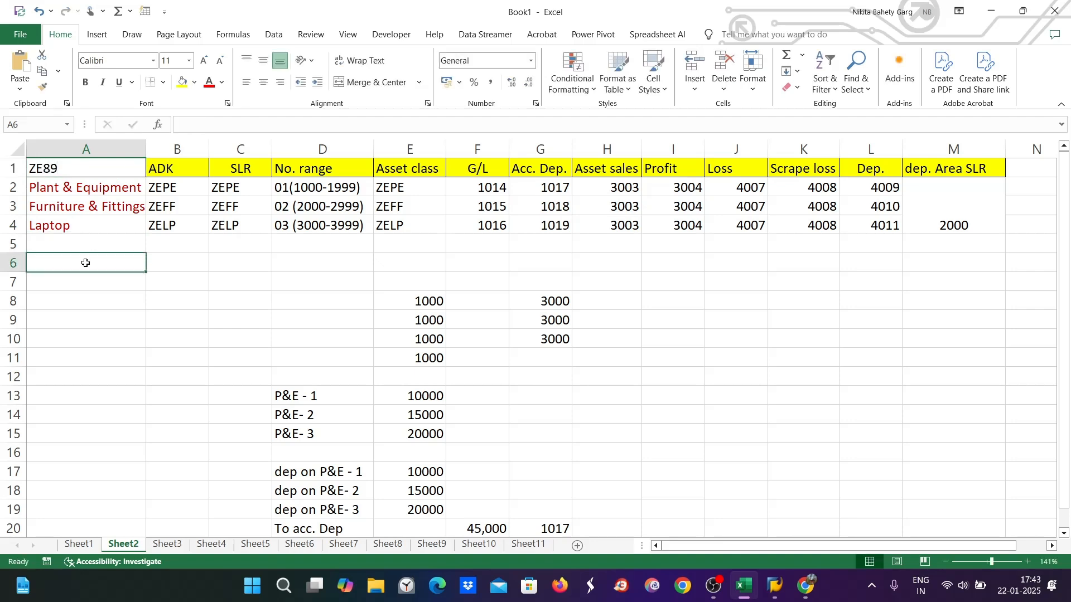
pyautogui.write('DI89')
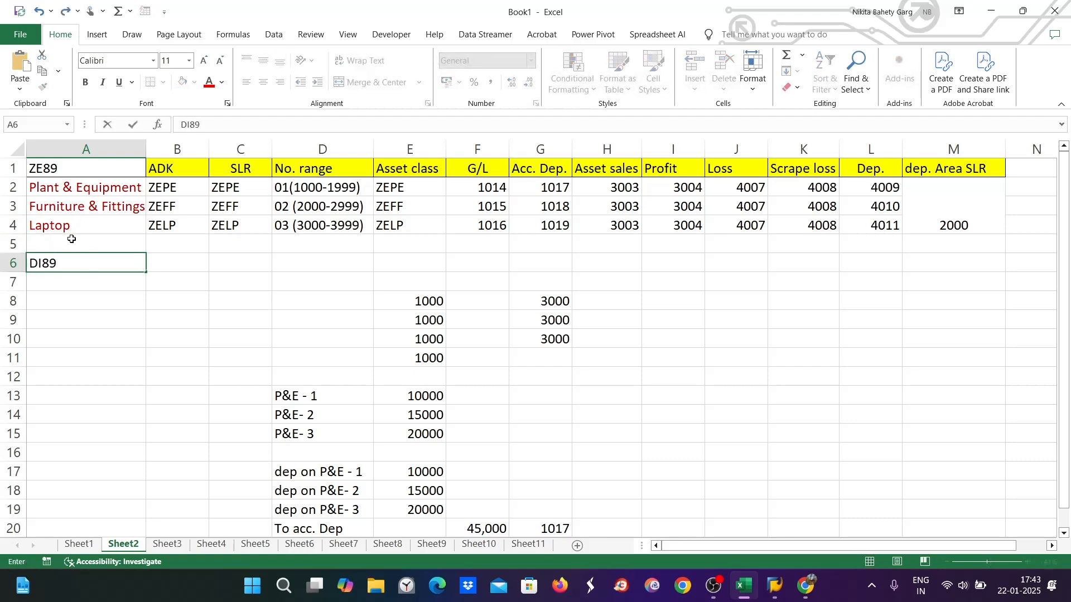
# Copy the Plant & Equipment label into A7 and change it to 'Plant &Machinery'
pyautogui.click(59, 191)
pyautogui.hotkey('ctrl', 'c')
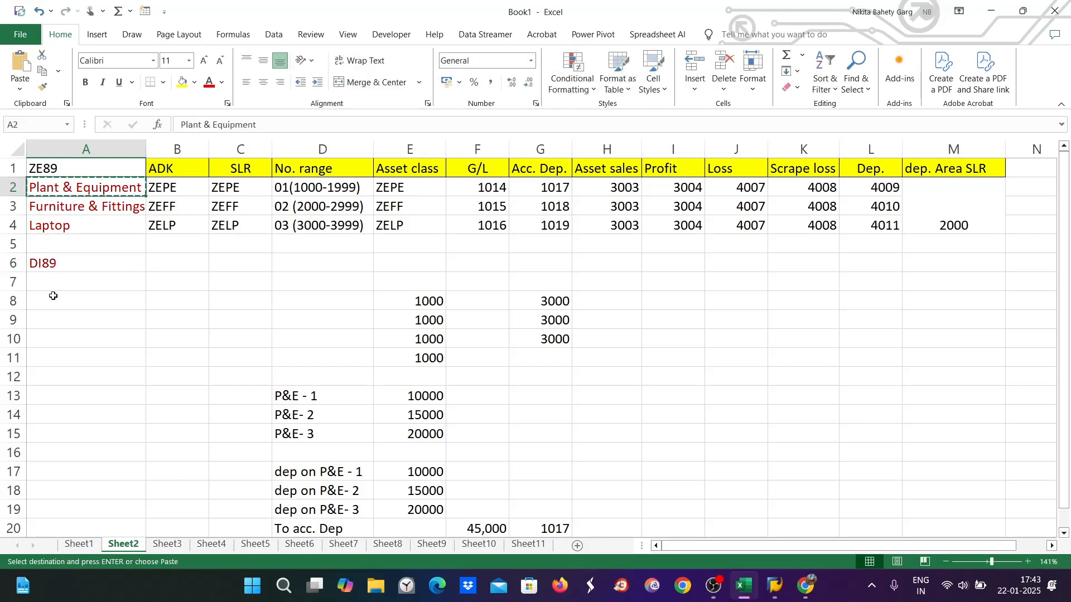
pyautogui.click(59, 278)
pyautogui.hotkey('ctrl', 'v')
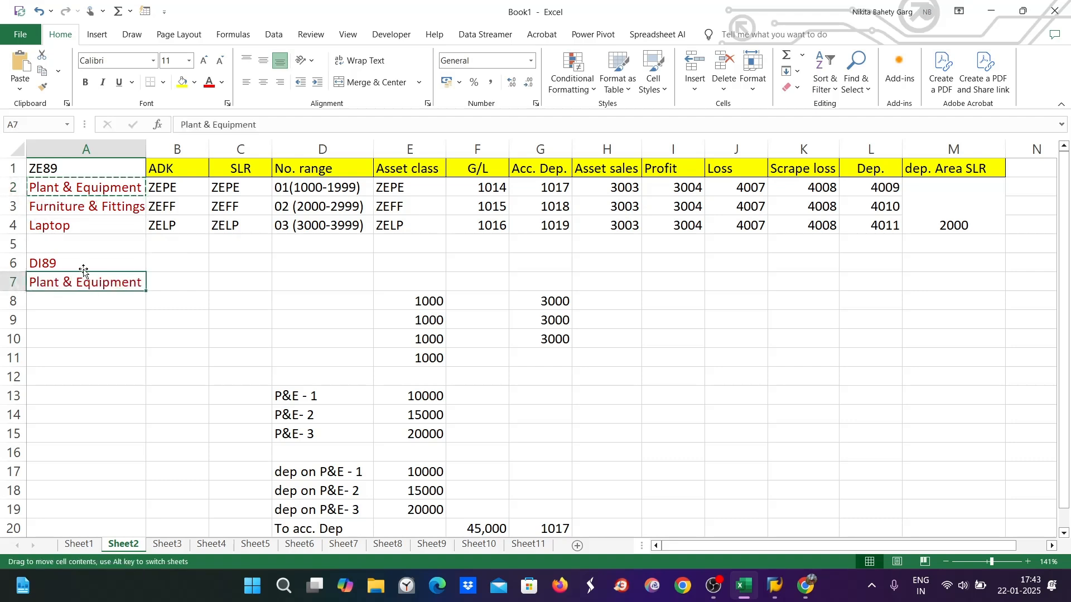
pyautogui.doubleClick(81, 286)
pyautogui.moveTo(74, 283); pyautogui.dragTo(151, 281)
pyautogui.write('Ma')
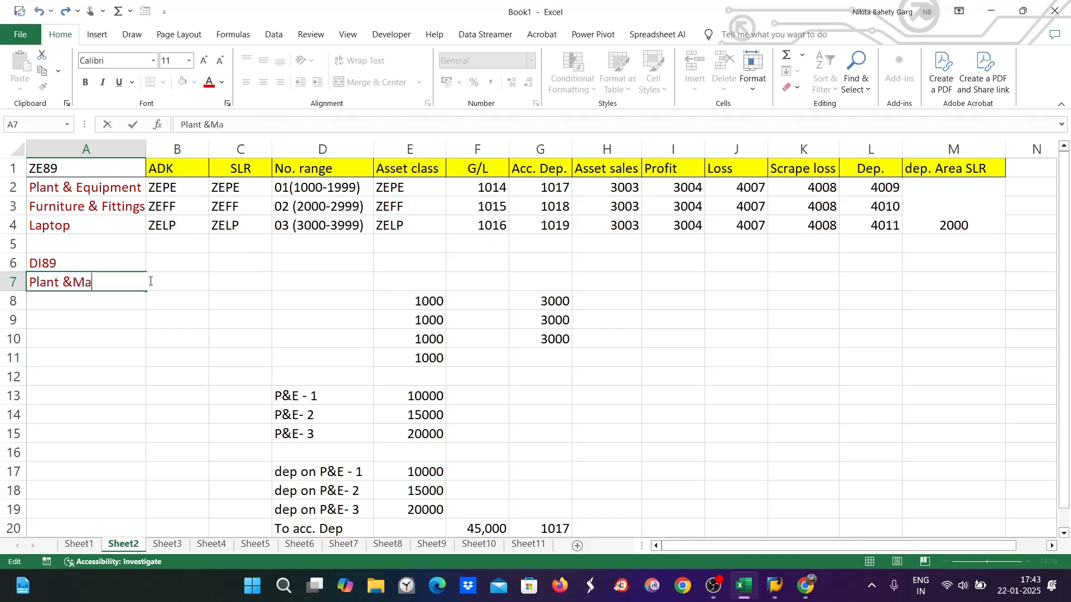
pyautogui.write('chinery')
pyautogui.press('Tab')
pyautogui.write('zepm')
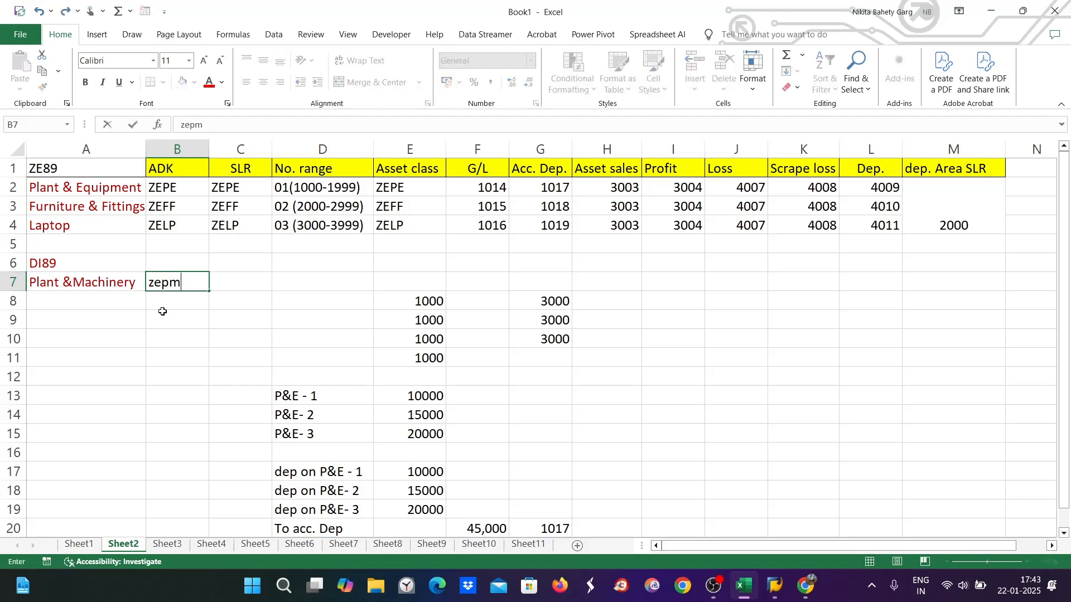
pyautogui.press('Tab')
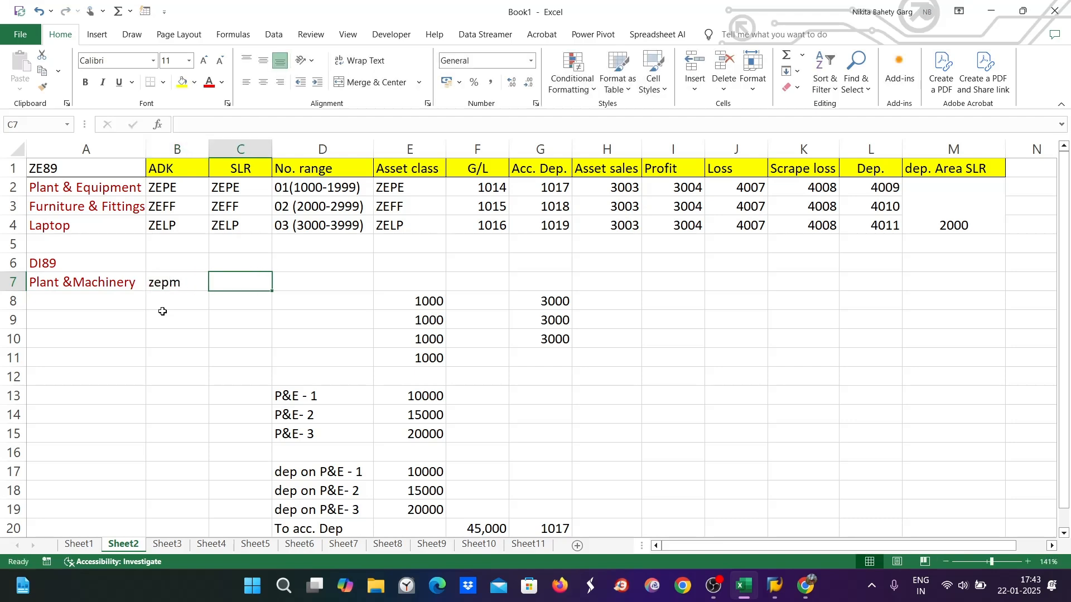
pyautogui.write('zepm')
pyautogui.press('Tab')
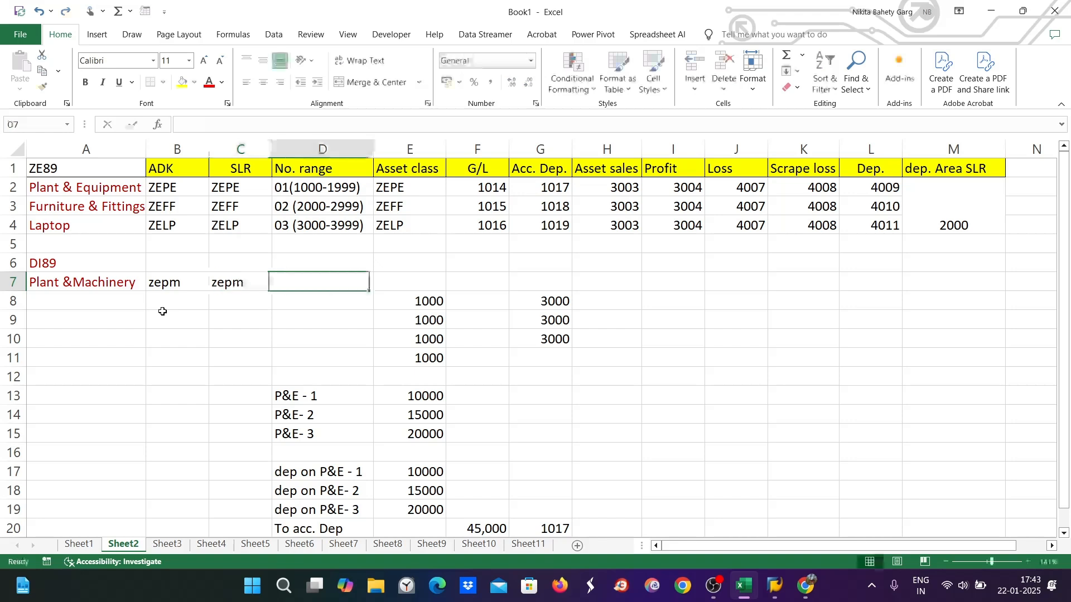
pyautogui.write('04')
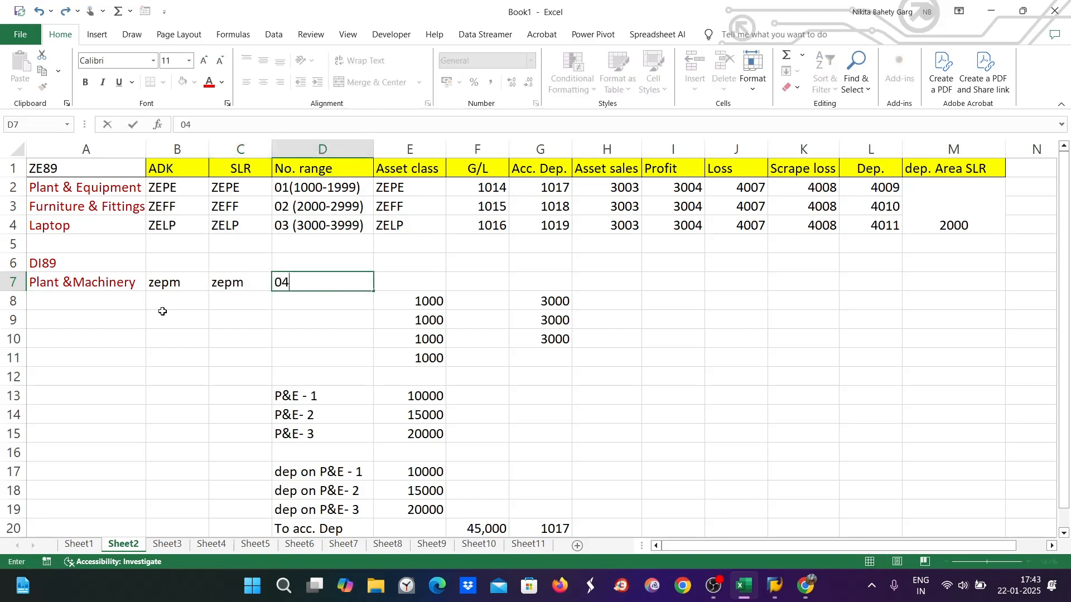
pyautogui.write('(4000-4999')
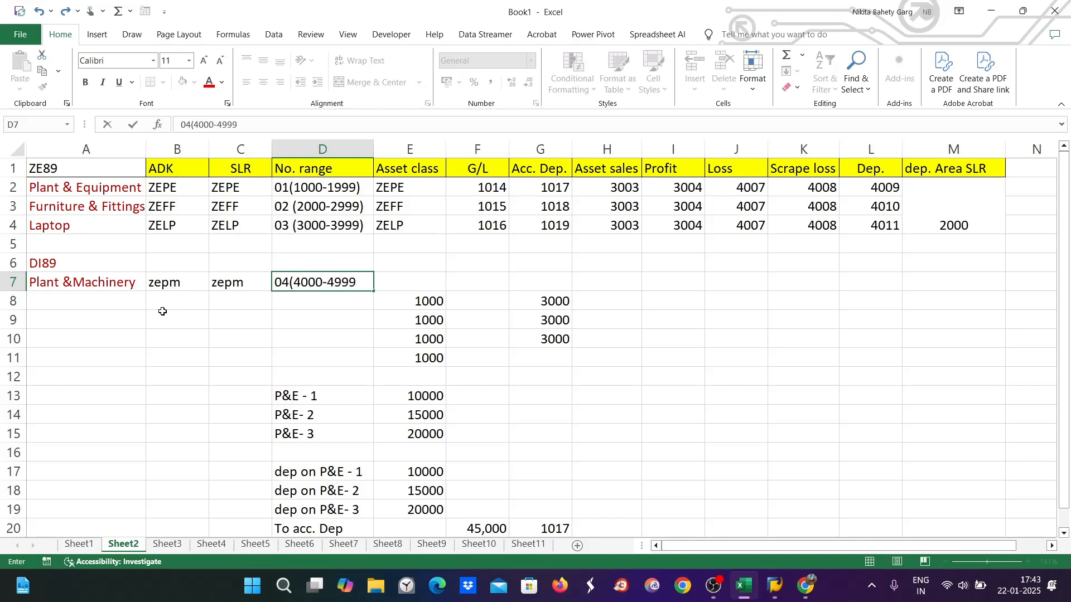
pyautogui.write(')')
pyautogui.press('Tab')
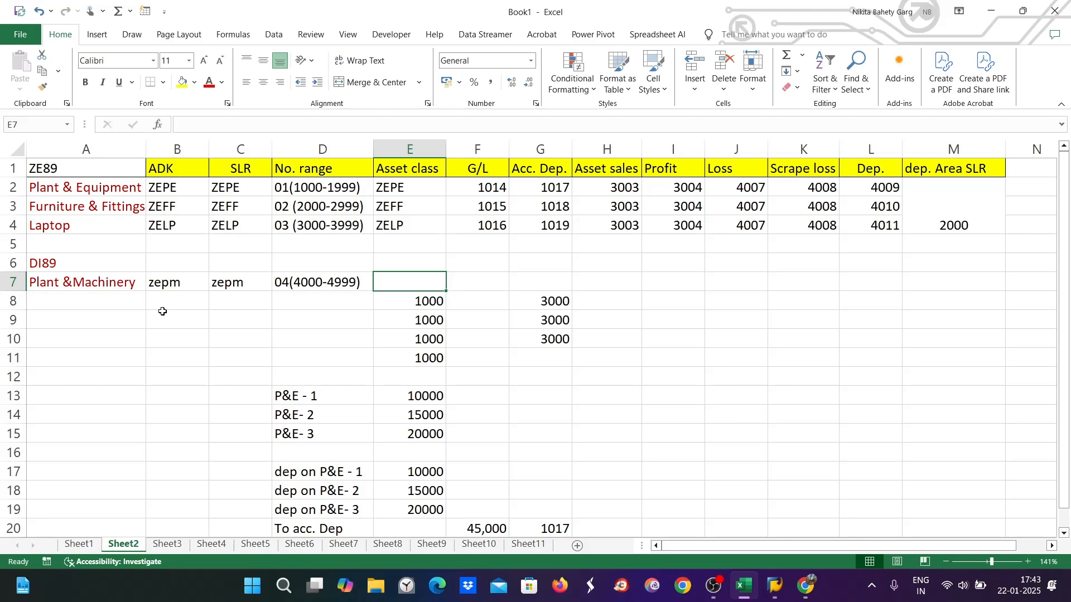
pyautogui.write('zepm')
pyautogui.press('Tab')
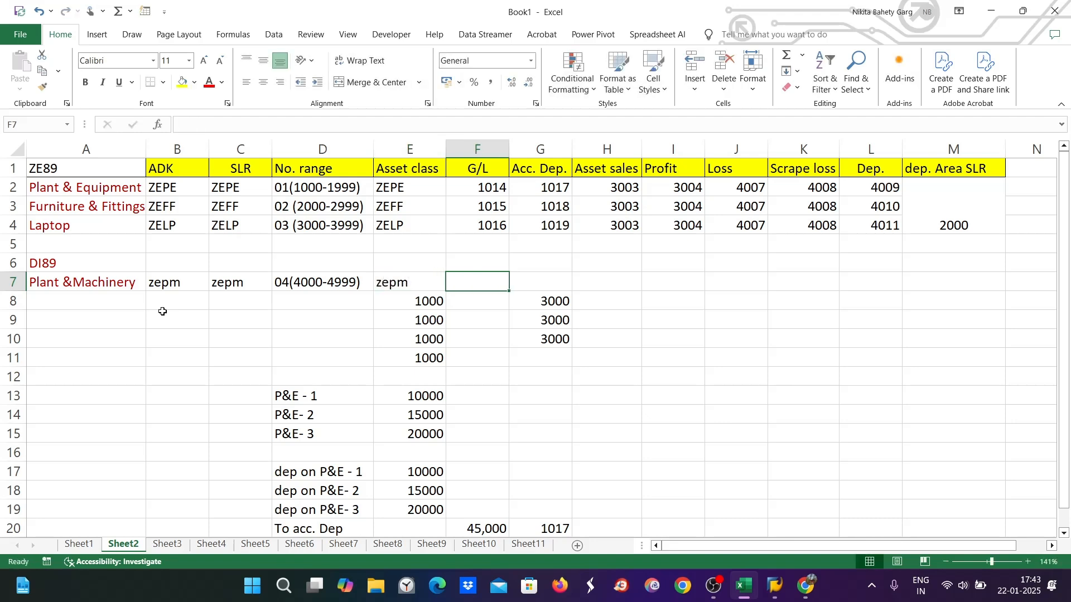
# In a new SAP session, run FS00 to open Edit G/L Account Centrally for company code ZE89
pyautogui.moveTo(776, 586)
pyautogui.click(822, 514)
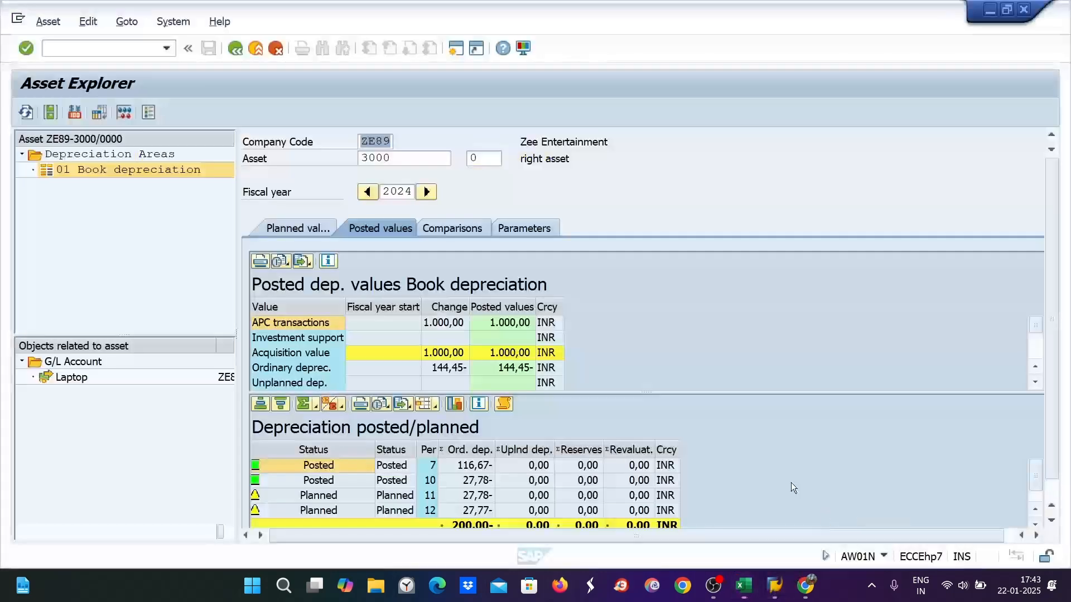
pyautogui.click(456, 48)
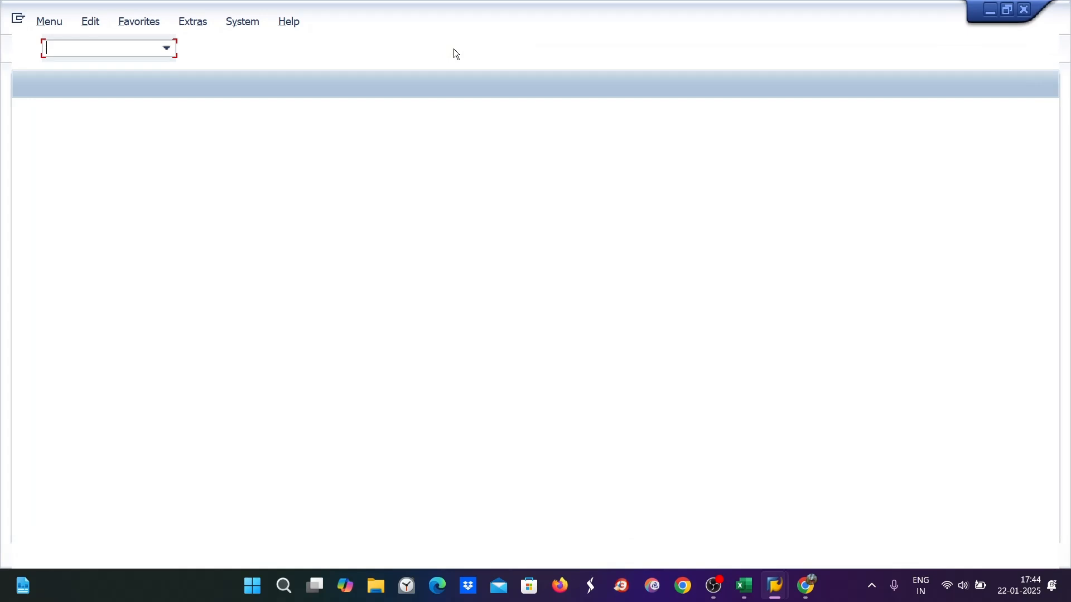
pyautogui.write('fs00')
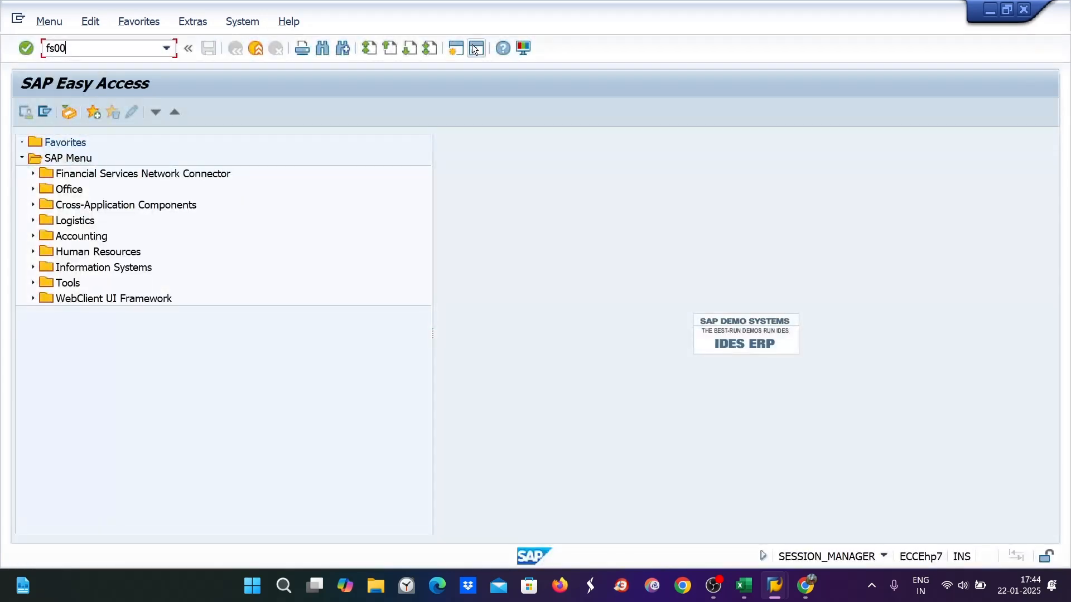
pyautogui.press('Return')
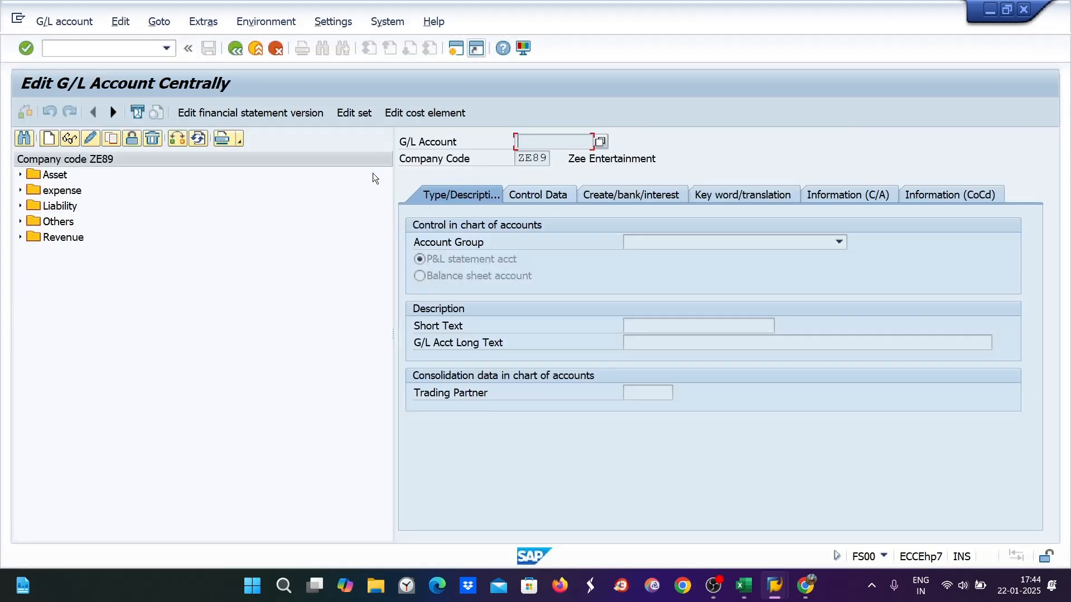
pyautogui.click(177, 139)
# Change the company code to DI89 and expand the Asset folder to show accounts 1000–1003
pyautogui.write('di89')
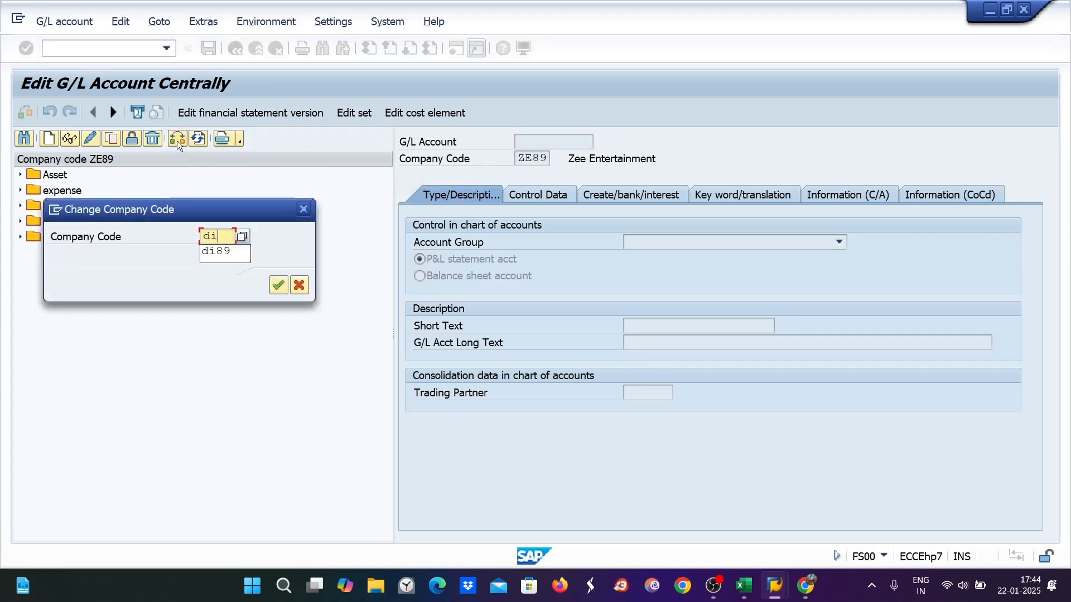
pyautogui.press('Return')
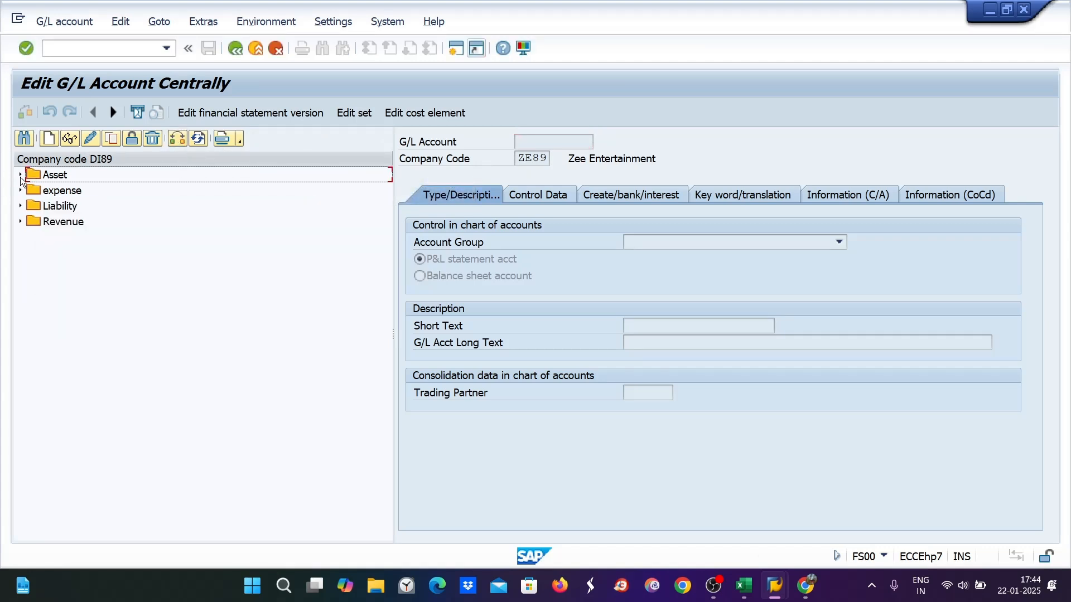
pyautogui.click(21, 176)
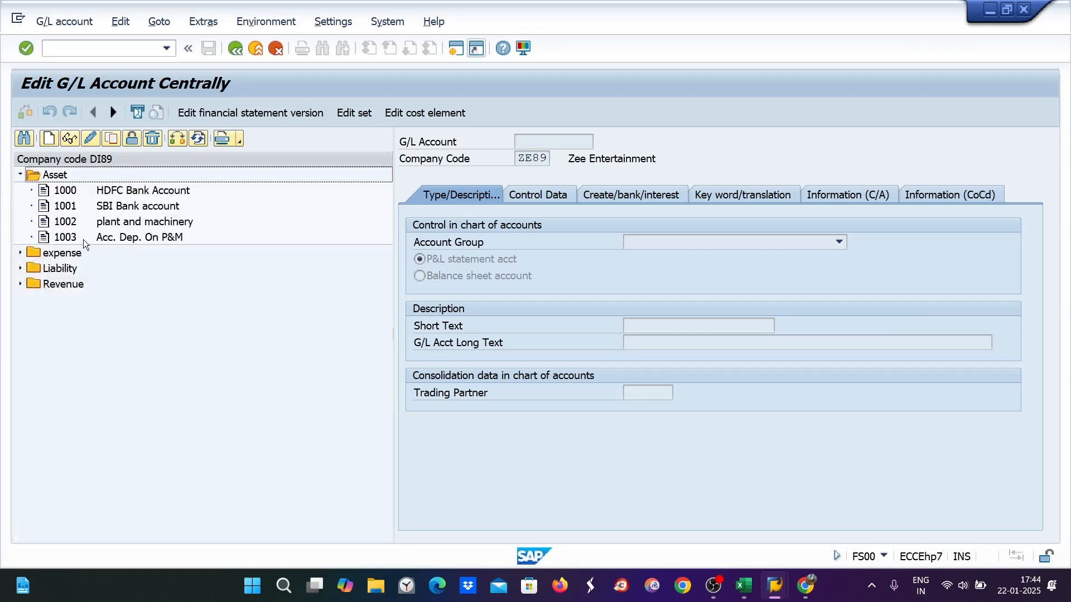
pyautogui.hotkey('alt', 'Tab')
pyautogui.hotkey('alt', 'Tab')
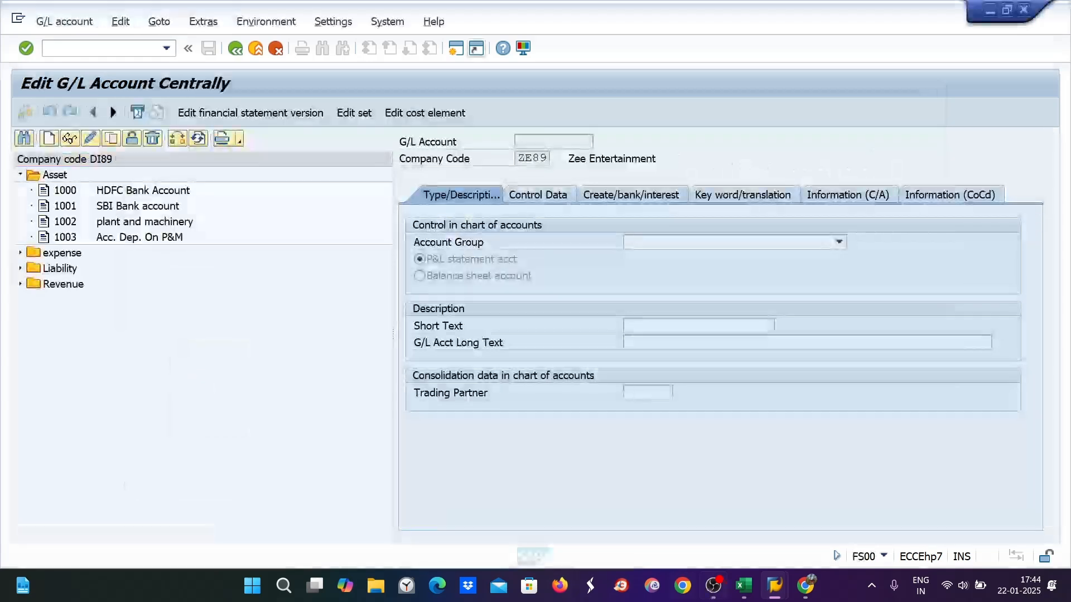
# Enter G/L account 1002 and accumulated depreciation account 1003 in the Plant & Machinery row
pyautogui.click(744, 586)
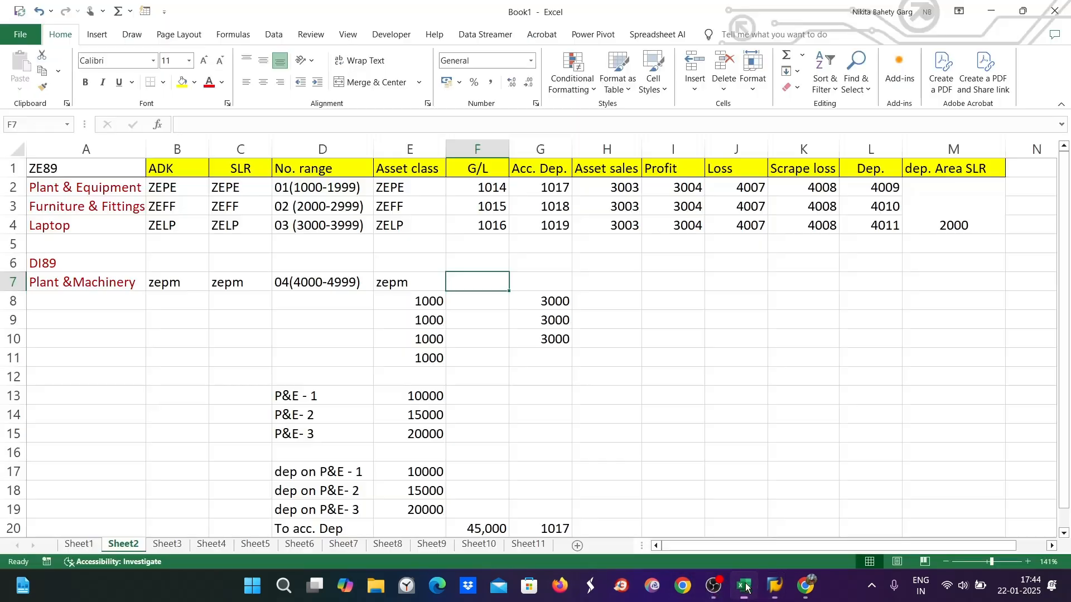
pyautogui.hotkey('alt', 'Tab')
pyautogui.hotkey('alt', 'Tab')
pyautogui.write('100')
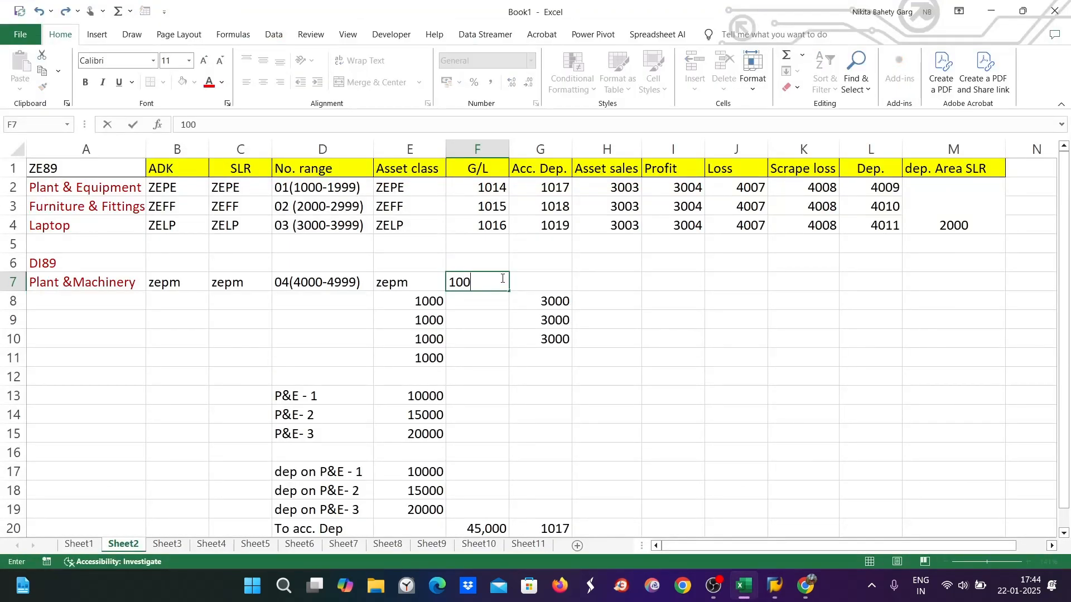
pyautogui.write('2')
pyautogui.press('Tab')
pyautogui.write('100')
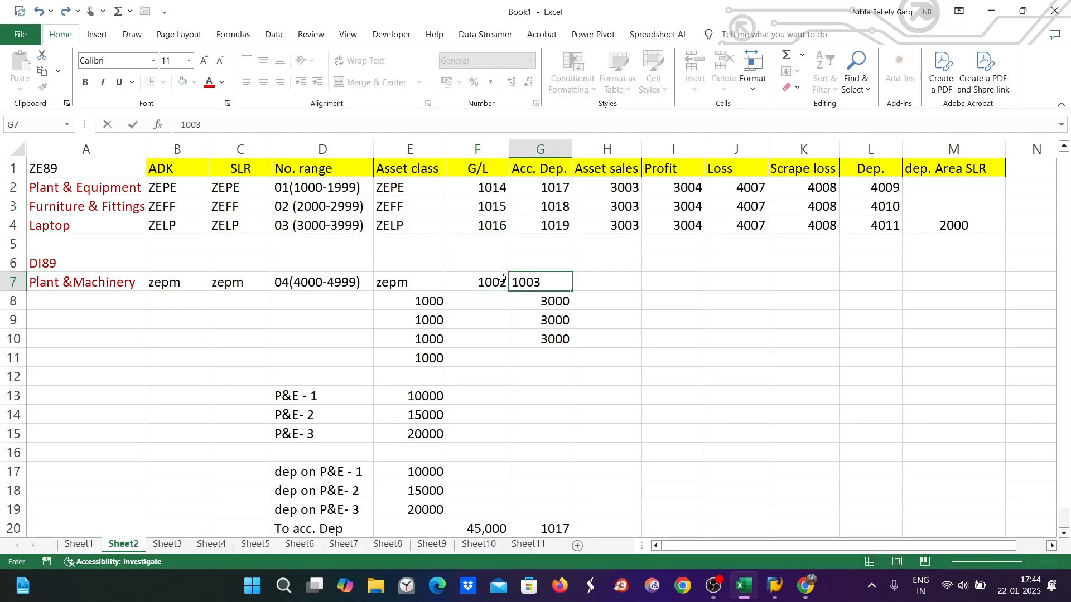
pyautogui.write('3')
pyautogui.press('Tab')
# Check the Revenue accounts in SAP and enter 3000 and 3001 as the Profit and Loss accounts
pyautogui.hotkey('alt', 'Tab')
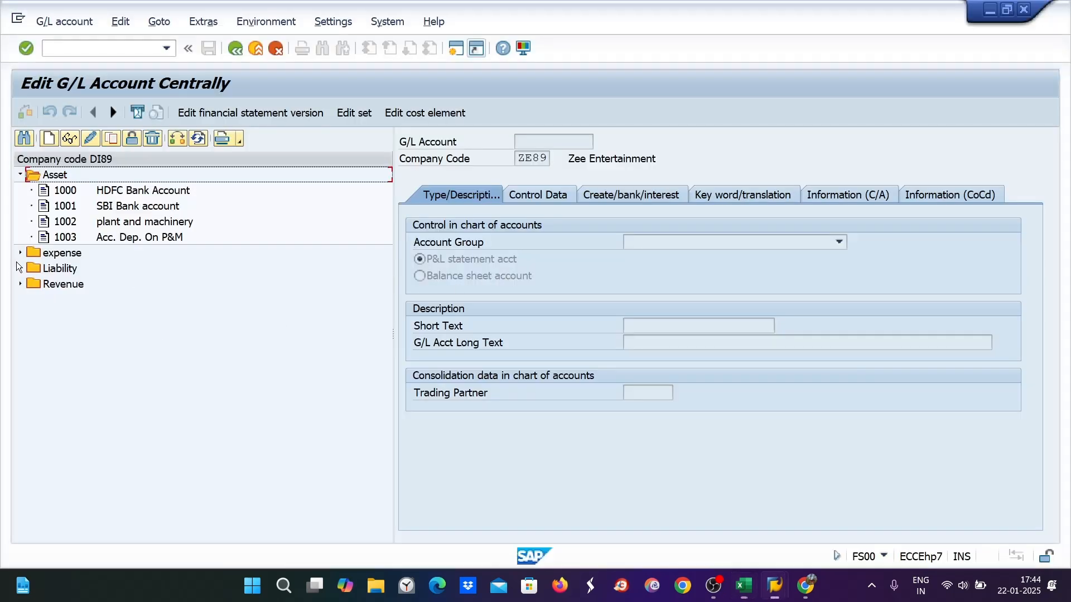
pyautogui.click(21, 285)
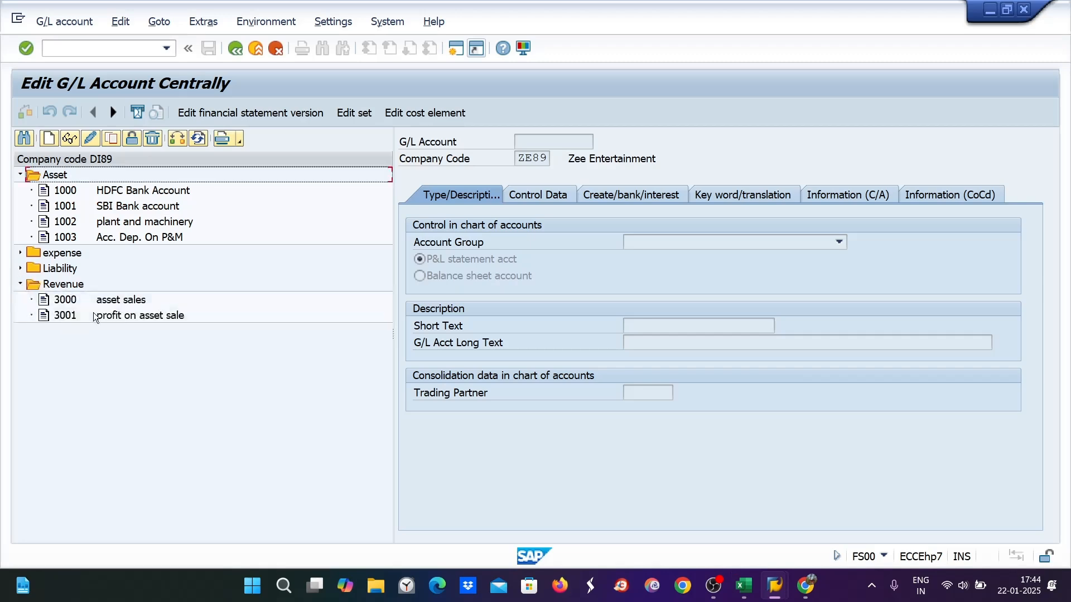
pyautogui.hotkey('alt', 'Tab')
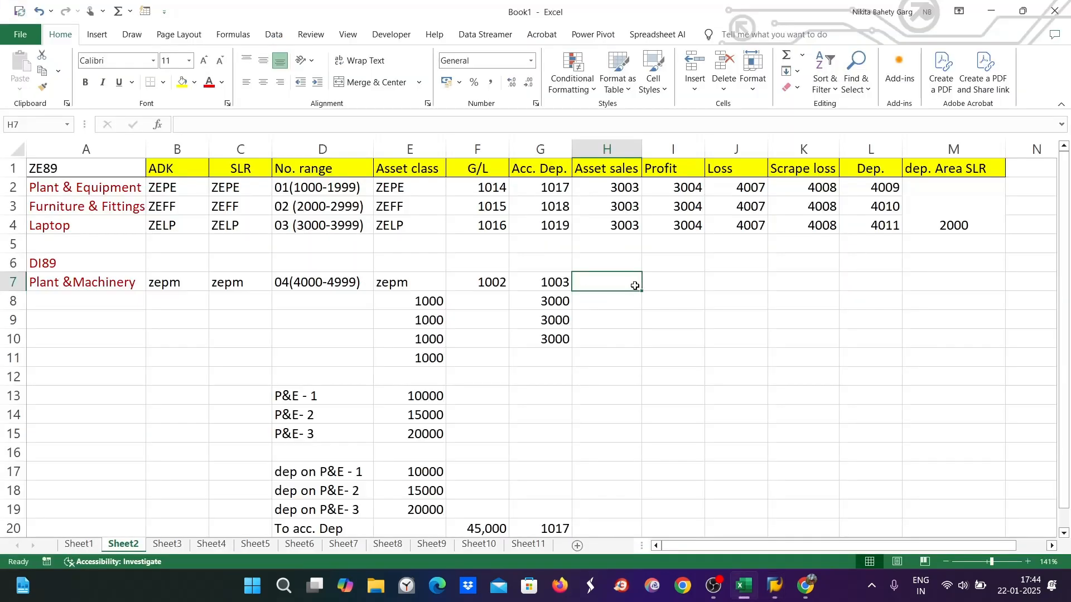
pyautogui.write('3000')
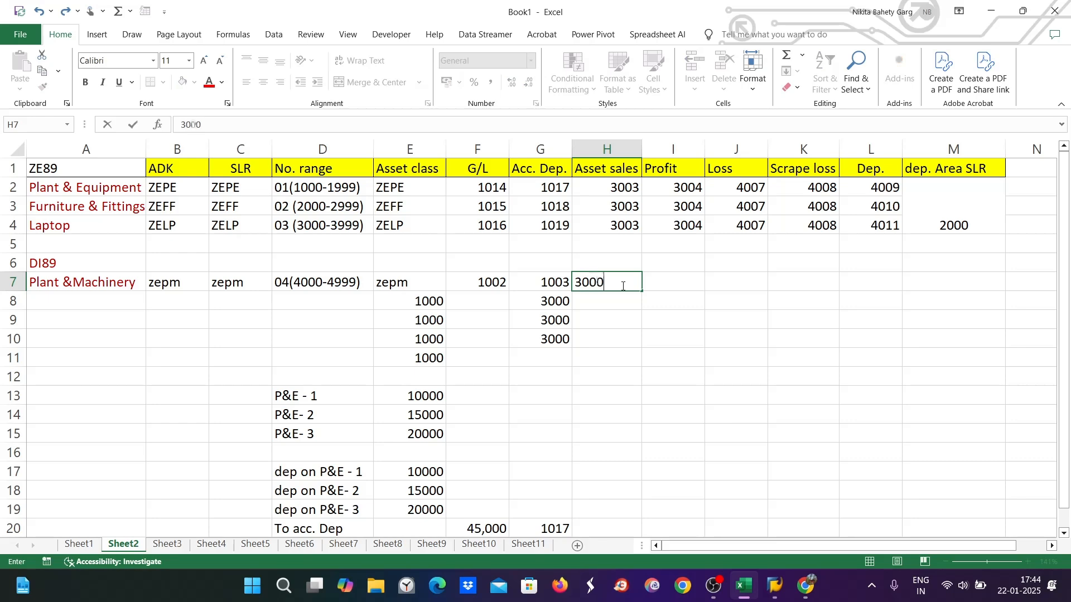
pyautogui.press('Tab')
pyautogui.write('3001')
pyautogui.press('Tab')
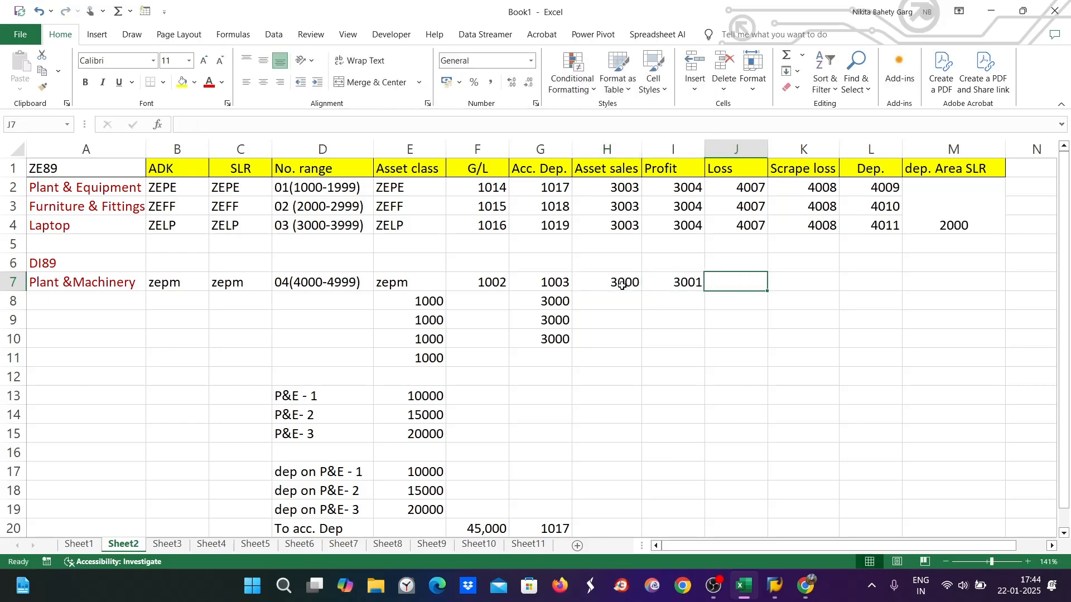
# Check the expense accounts in SAP and enter 4001, 4002, 4003 and 2000 through M7
pyautogui.hotkey('alt', 'Tab')
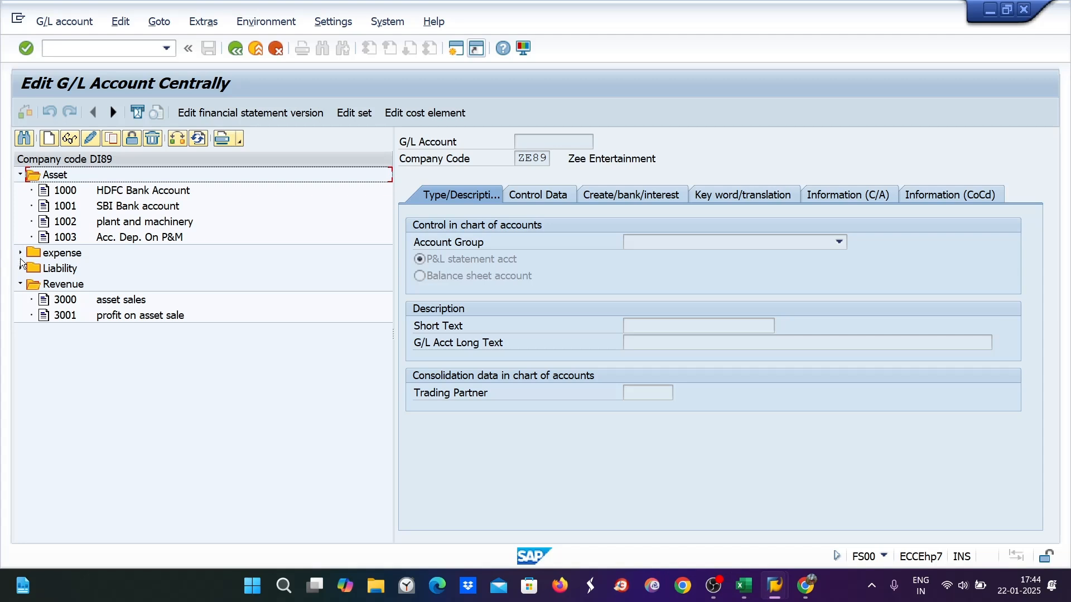
pyautogui.click(20, 253)
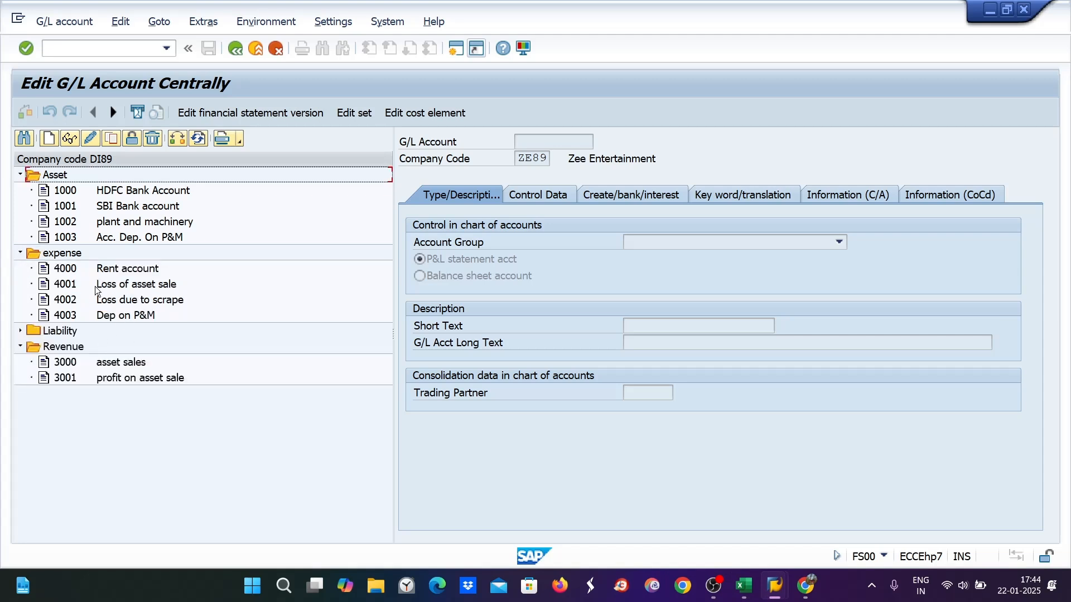
pyautogui.hotkey('alt', 'Tab')
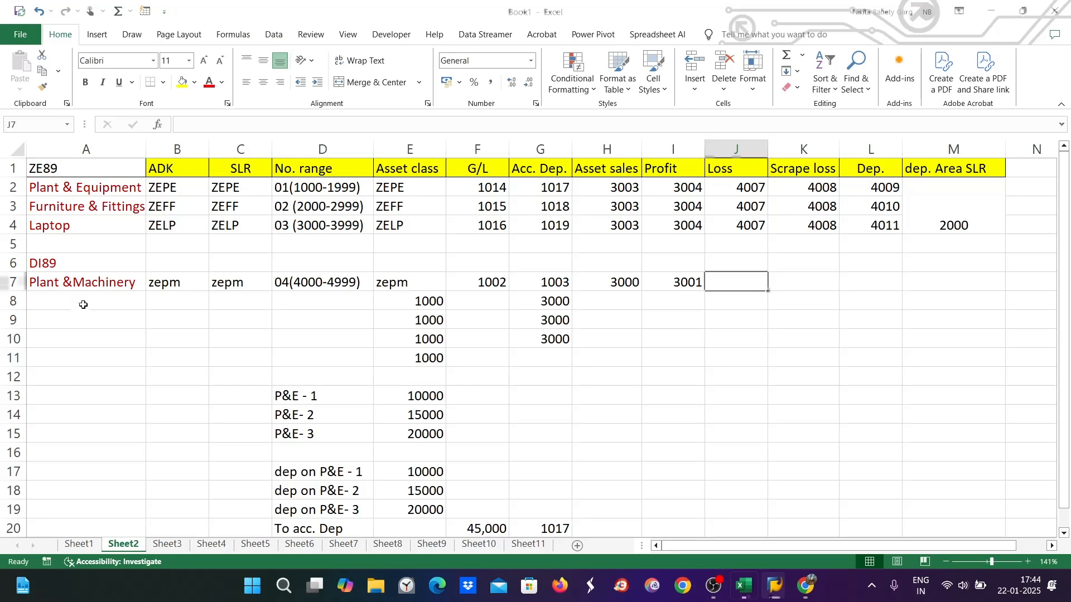
pyautogui.write('4001')
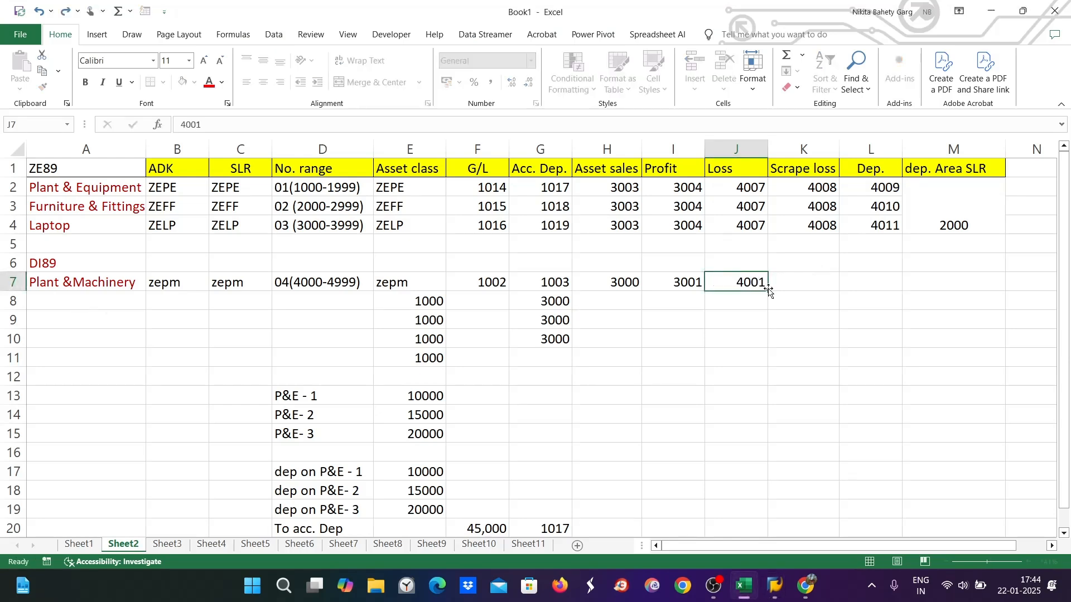
pyautogui.press('Tab')
pyautogui.write('4002')
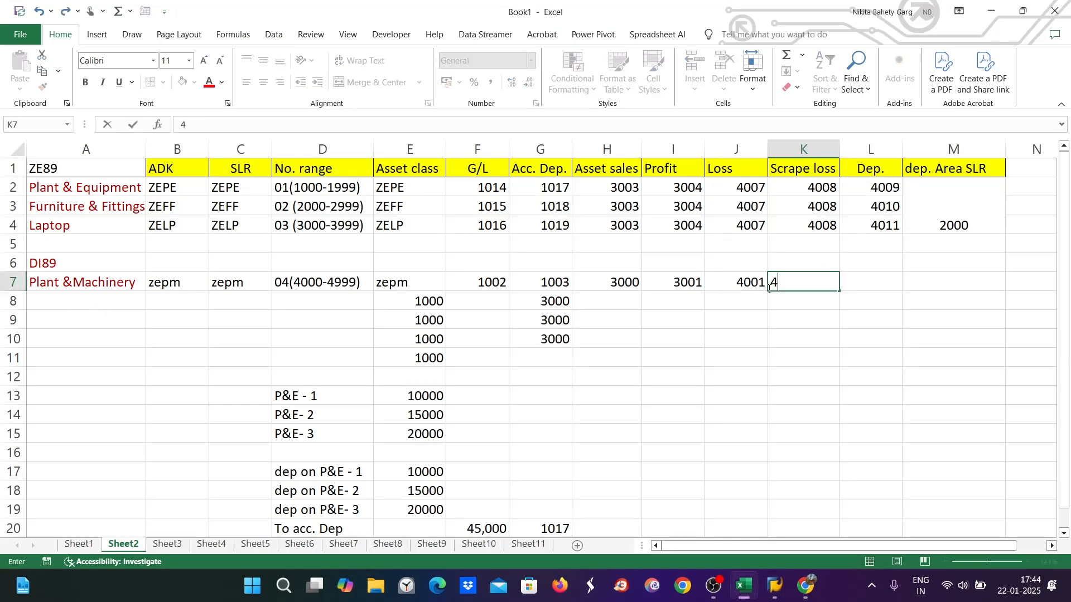
pyautogui.press('Tab')
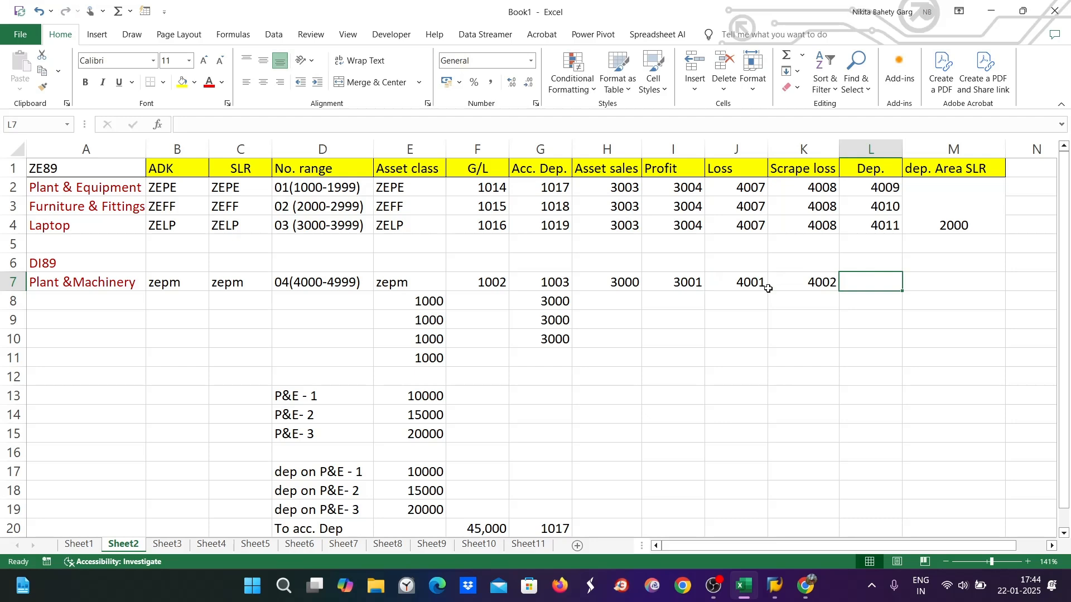
pyautogui.write('4003')
pyautogui.press('Tab')
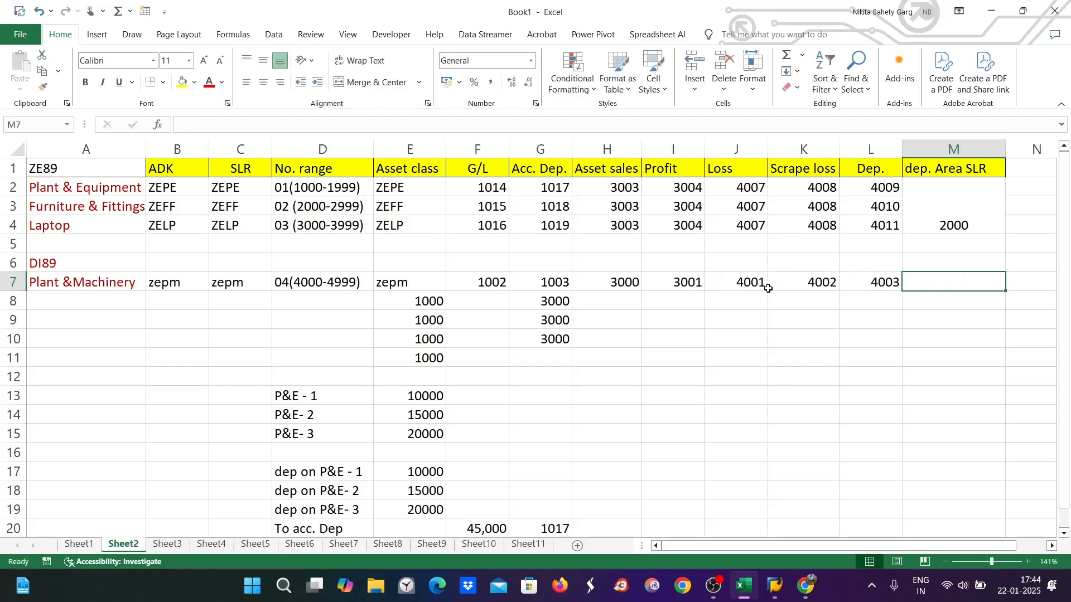
pyautogui.write('2000')
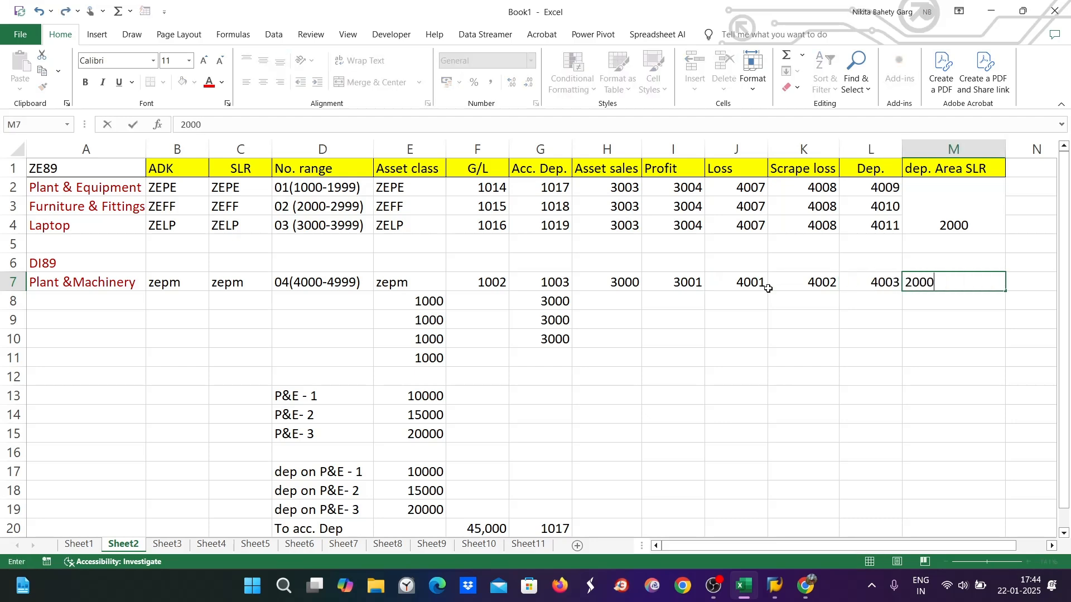
pyautogui.click(557, 435)
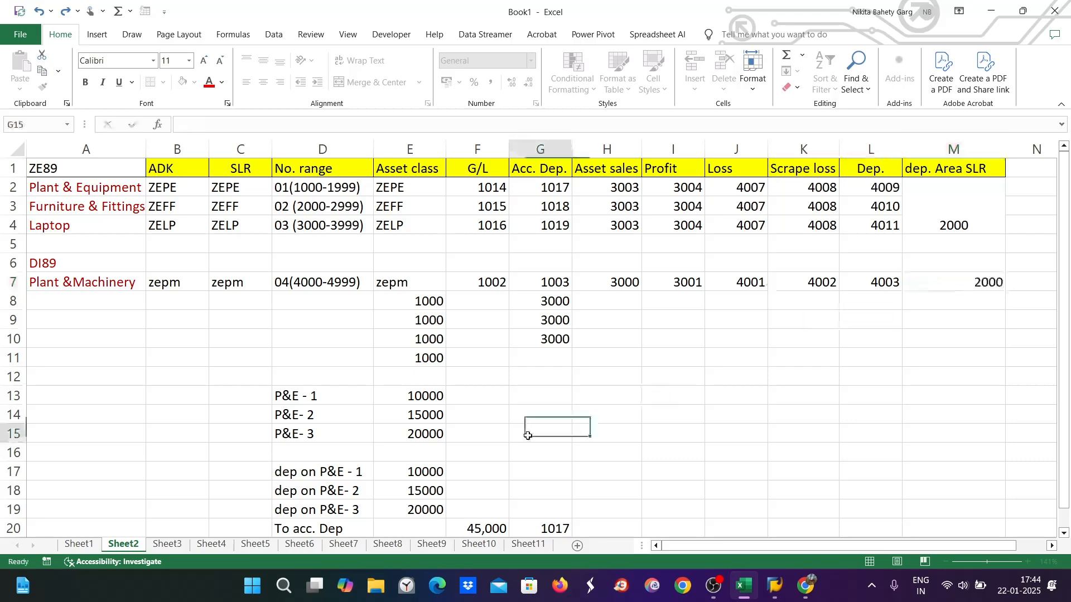
pyautogui.click(14, 302)
# Insert a blank row 8 and set the DI89 label in A6 to Automatic (black) font colour
pyautogui.rightClick(14, 302)
pyautogui.click(65, 428)
pyautogui.click(62, 264)
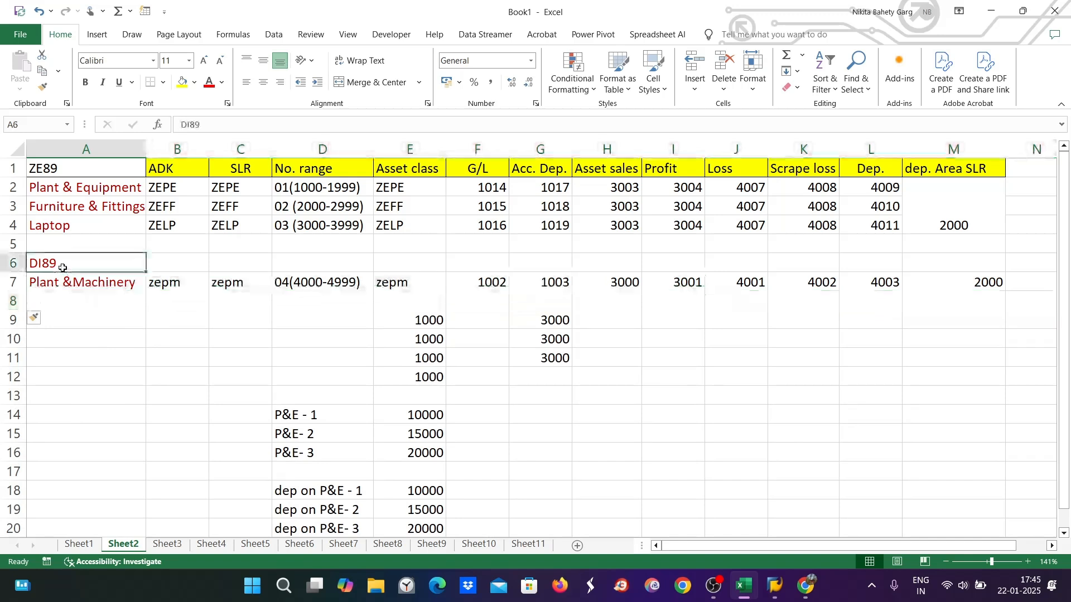
pyautogui.click(225, 83)
pyautogui.click(218, 122)
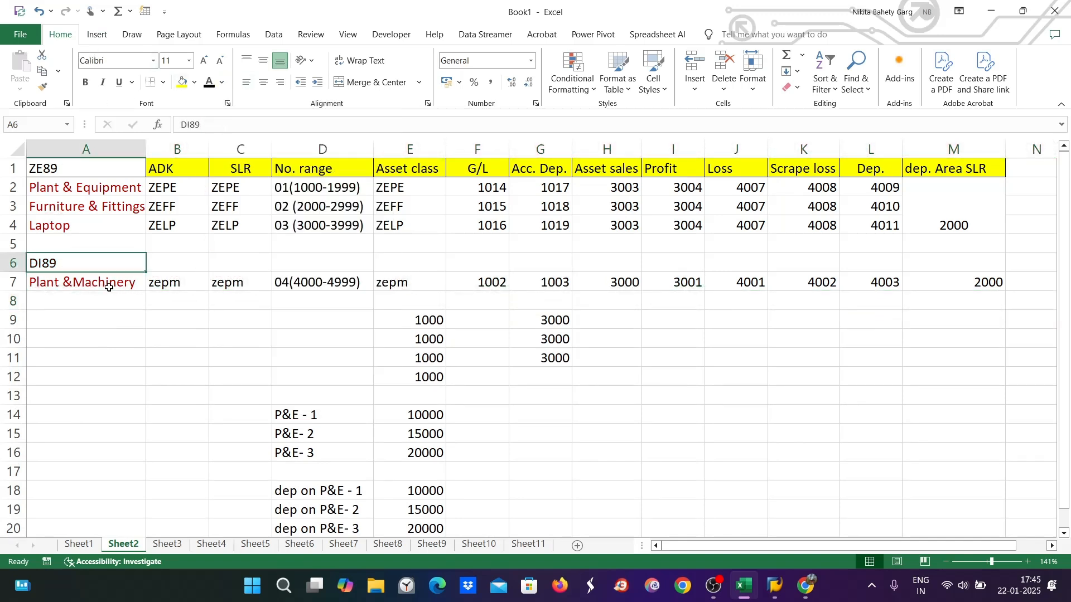
# Enter AS01 in A8 with 4000 ASSET beside it in B8
pyautogui.click(79, 300)
pyautogui.write('A')
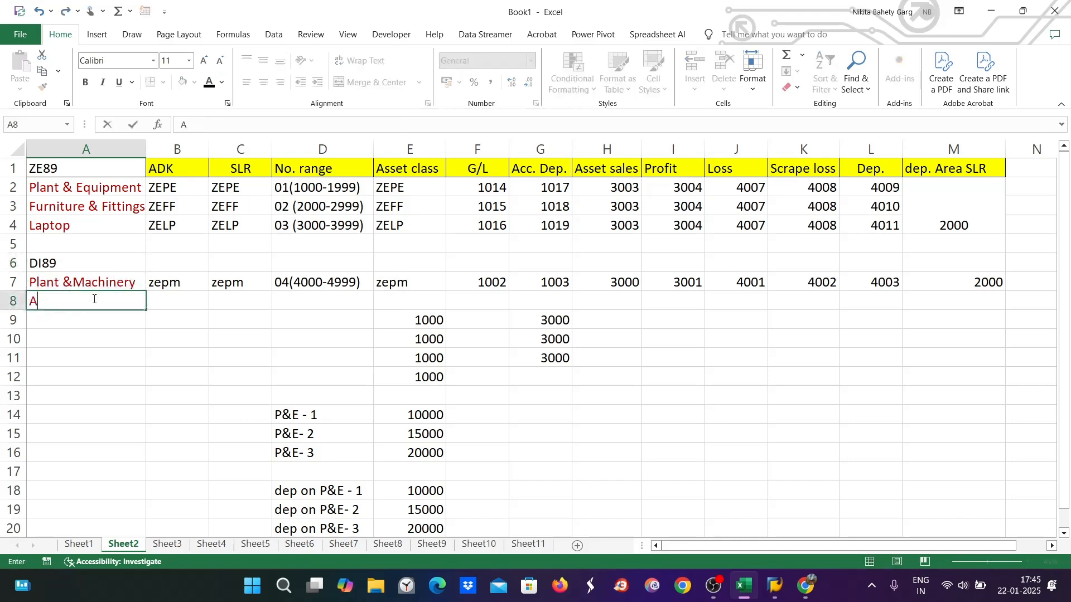
pyautogui.write('S01')
pyautogui.press('Tab')
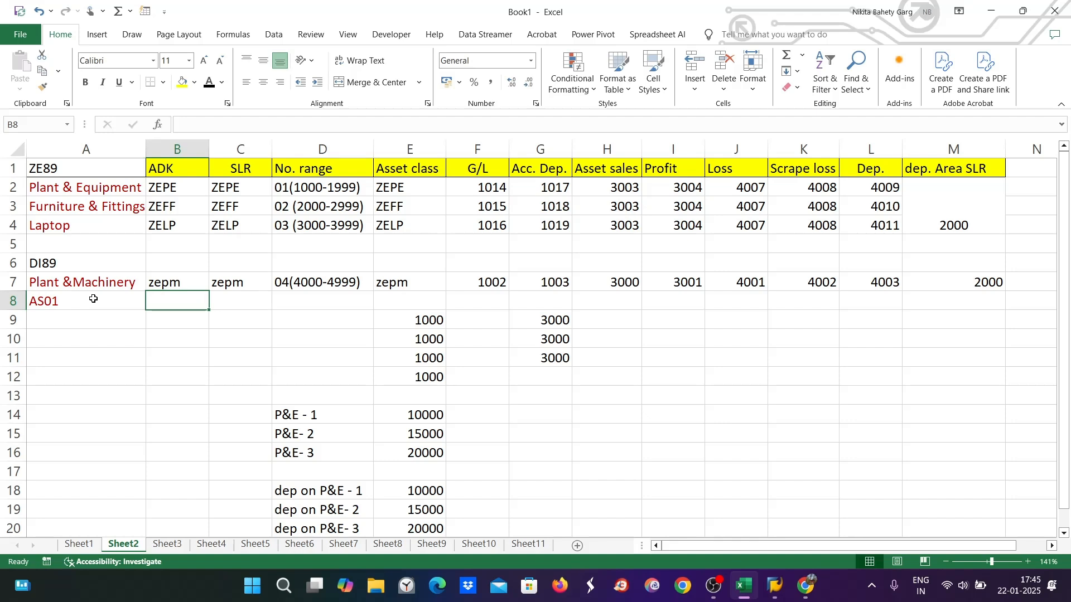
pyautogui.write('4000')
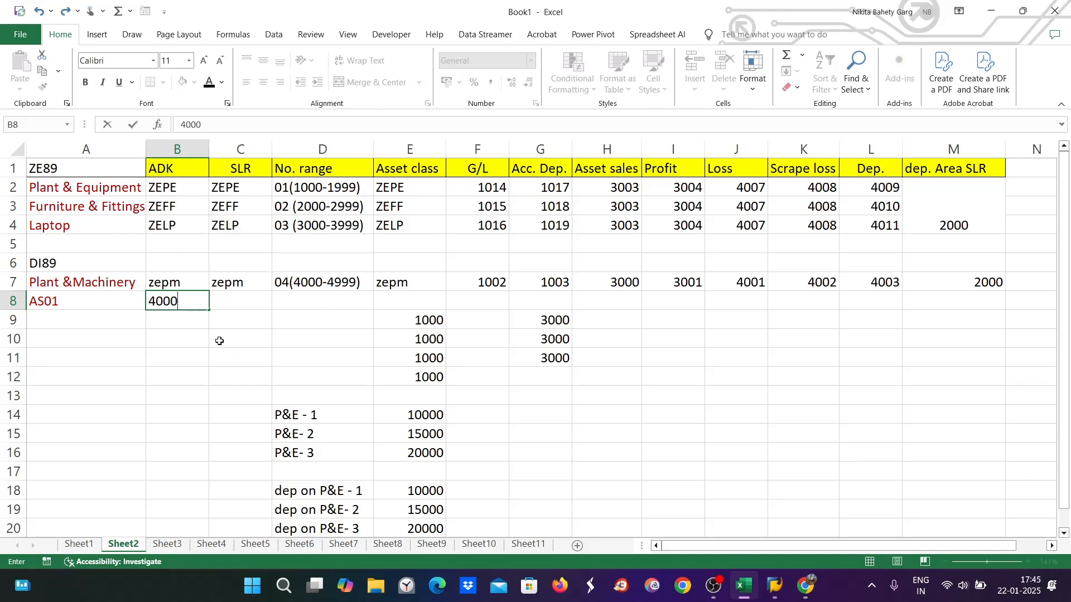
pyautogui.write(' ASSET')
pyautogui.click(60, 323)
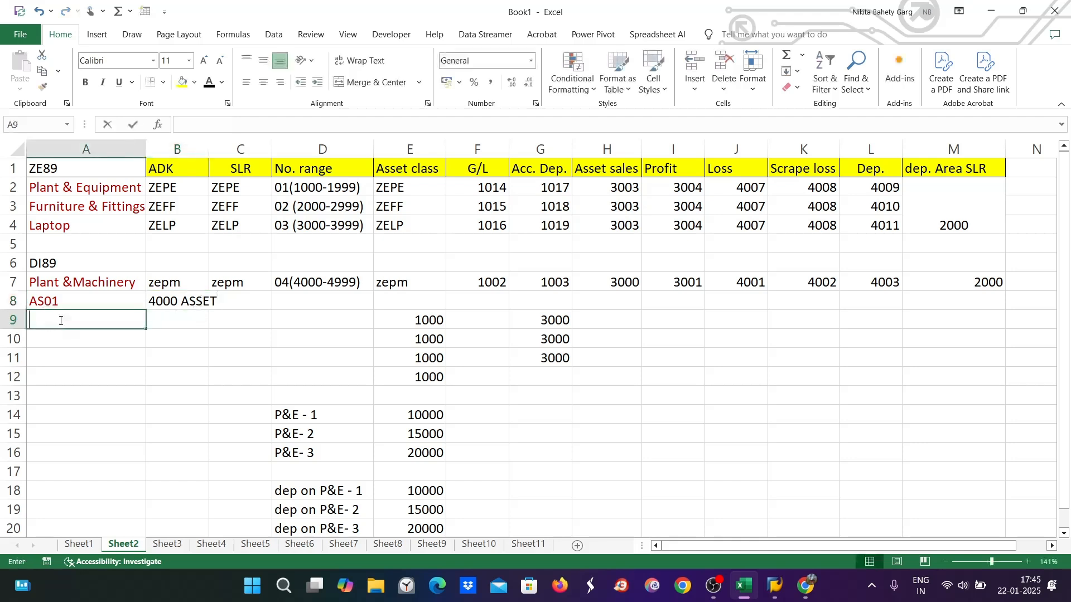
# Insert a blank row 9 and enter F-90 in A9
pyautogui.rightClick(17, 323)
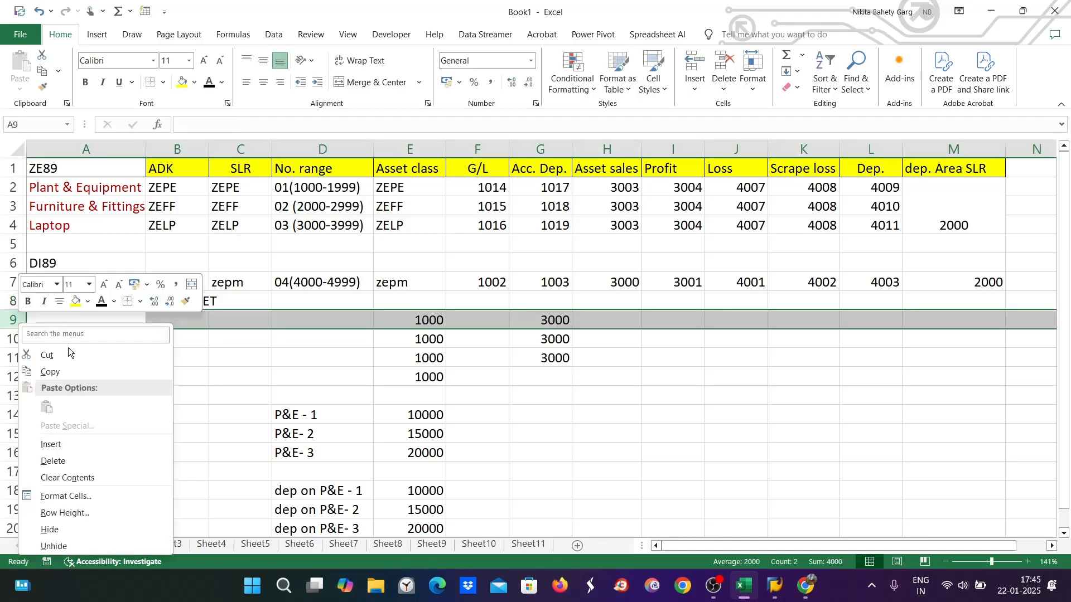
pyautogui.click(68, 444)
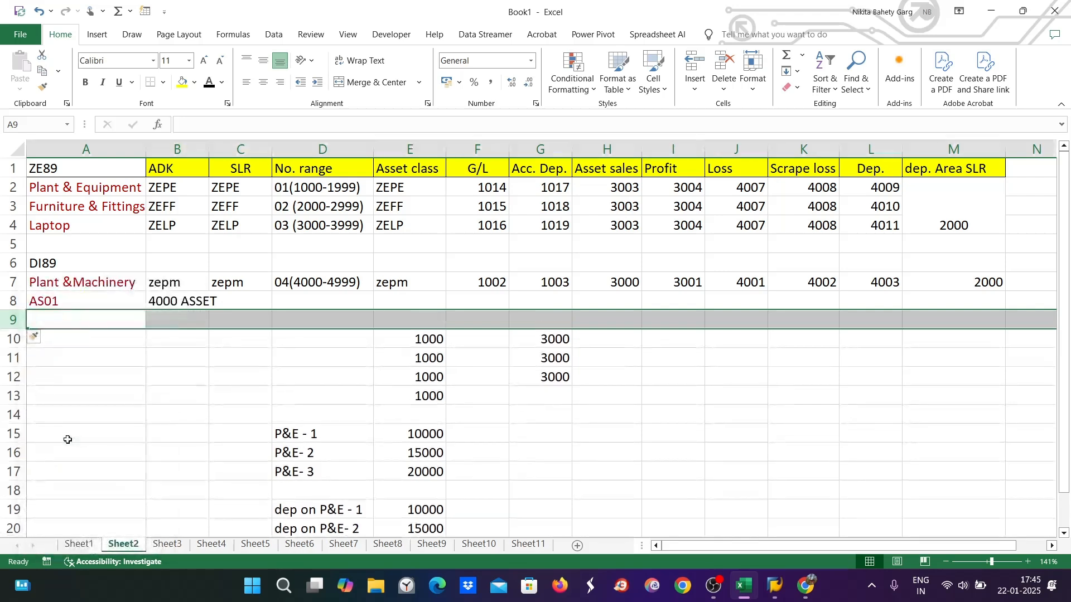
pyautogui.doubleClick(48, 322)
pyautogui.write('F-90')
pyautogui.press('Tab')
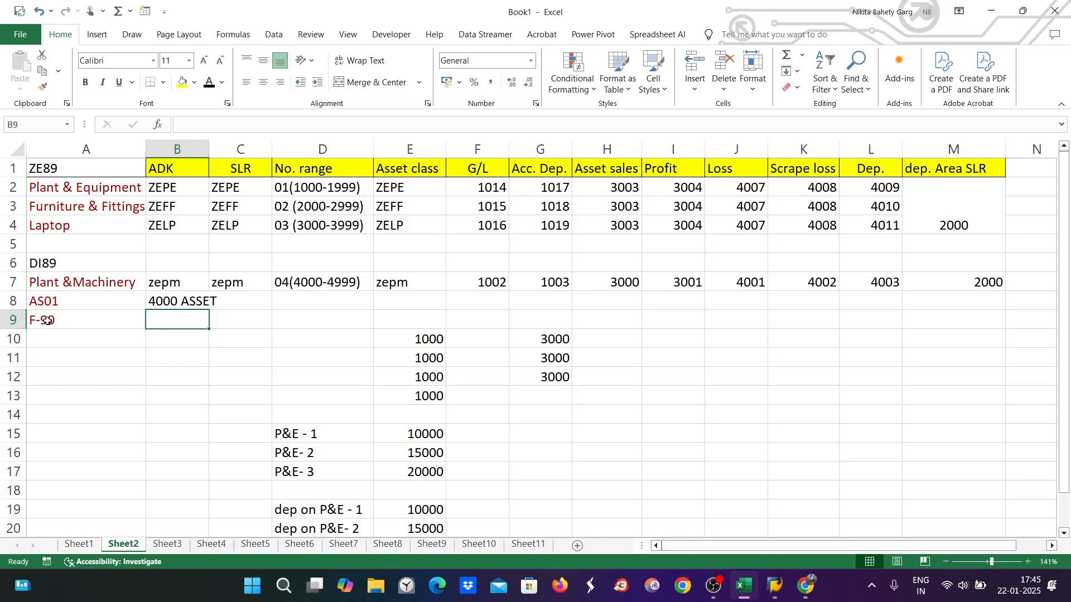
# Enter 1200 in B9 and insert blank rows at rows 10 and 11
pyautogui.write('1200')
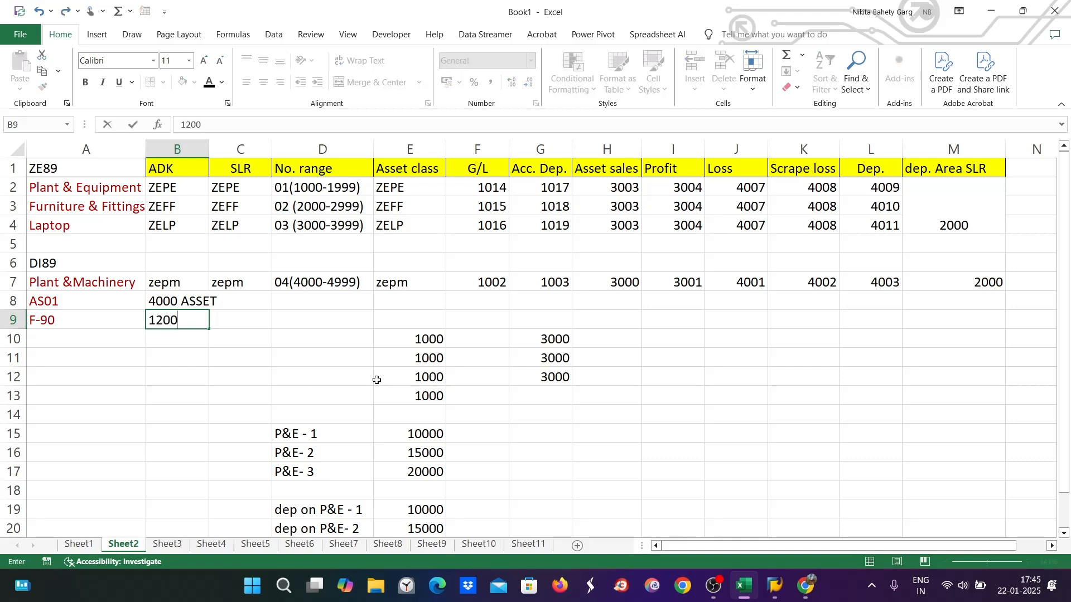
pyautogui.click(18, 339)
pyautogui.rightClick(18, 339)
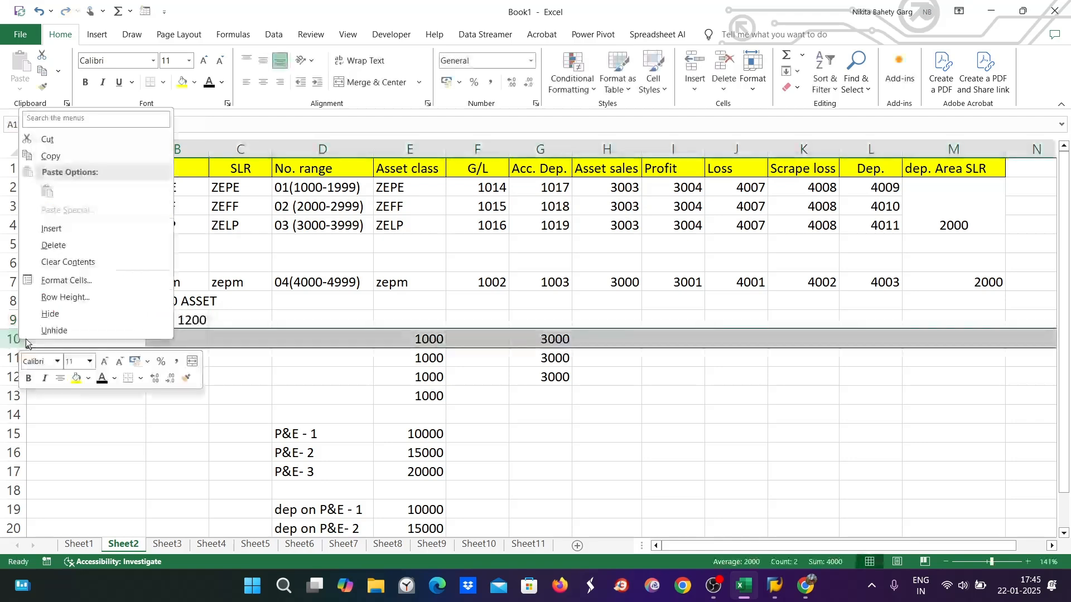
pyautogui.click(62, 229)
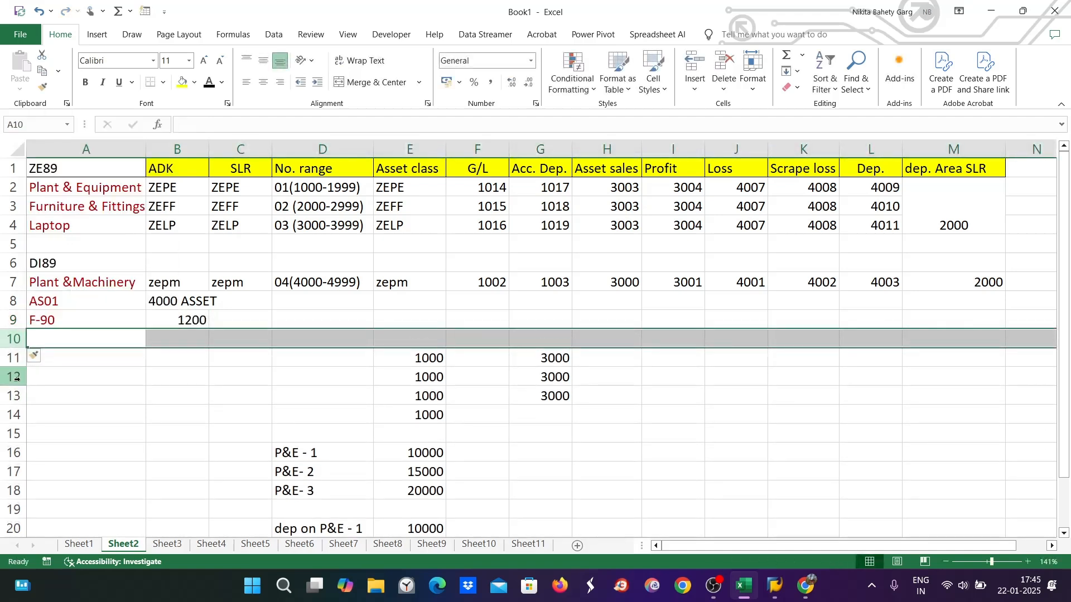
pyautogui.click(12, 358)
pyautogui.rightClick(12, 358)
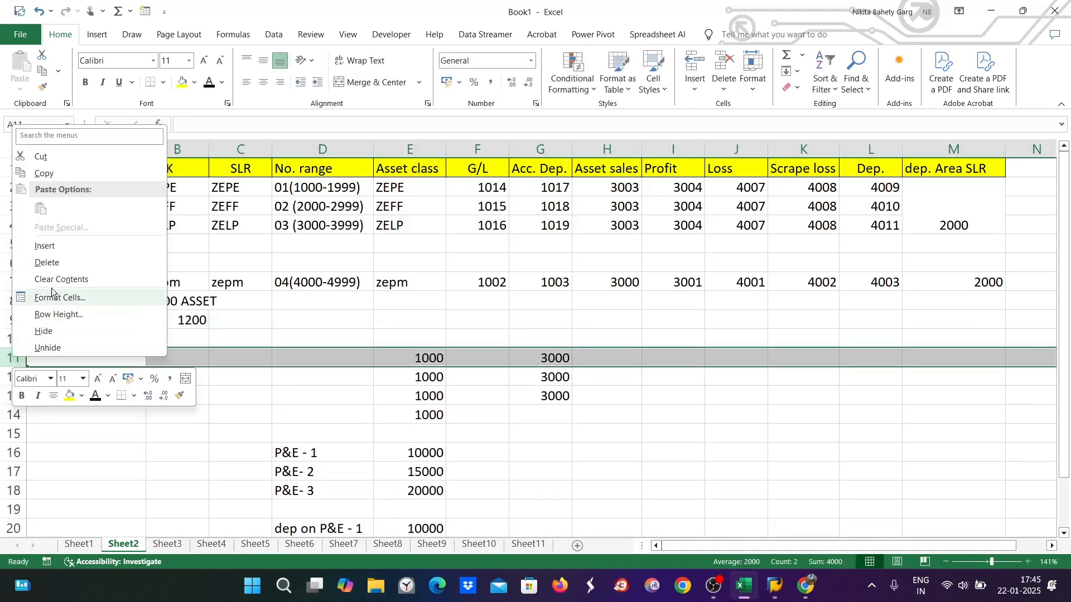
pyautogui.click(53, 246)
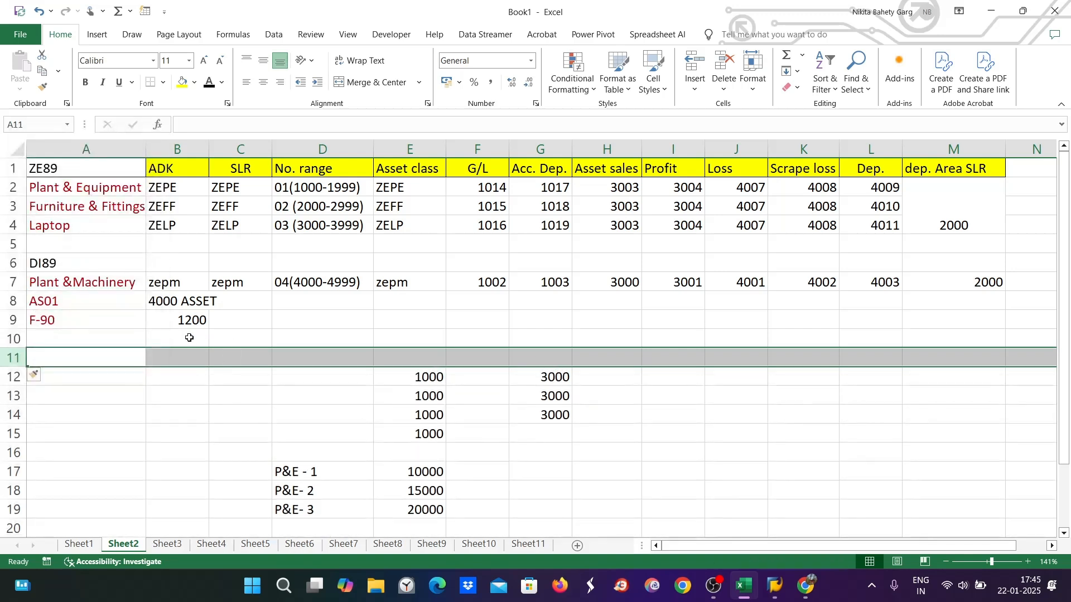
# Enter SLV in C9 and 5YRS in B10
pyautogui.doubleClick(242, 319)
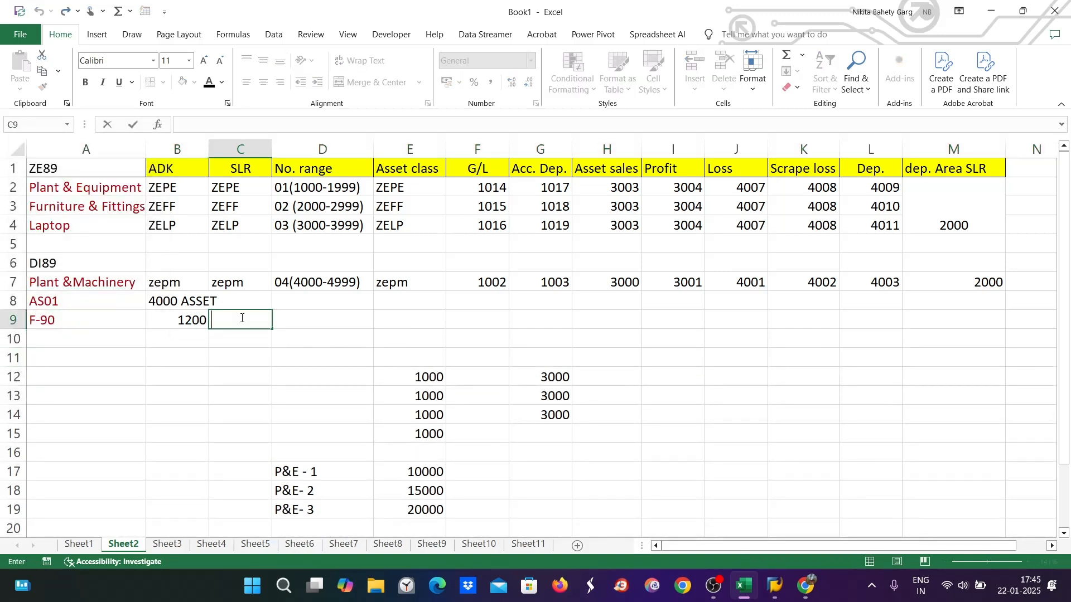
pyautogui.write('SLV')
pyautogui.click(183, 338)
pyautogui.write('5YRS')
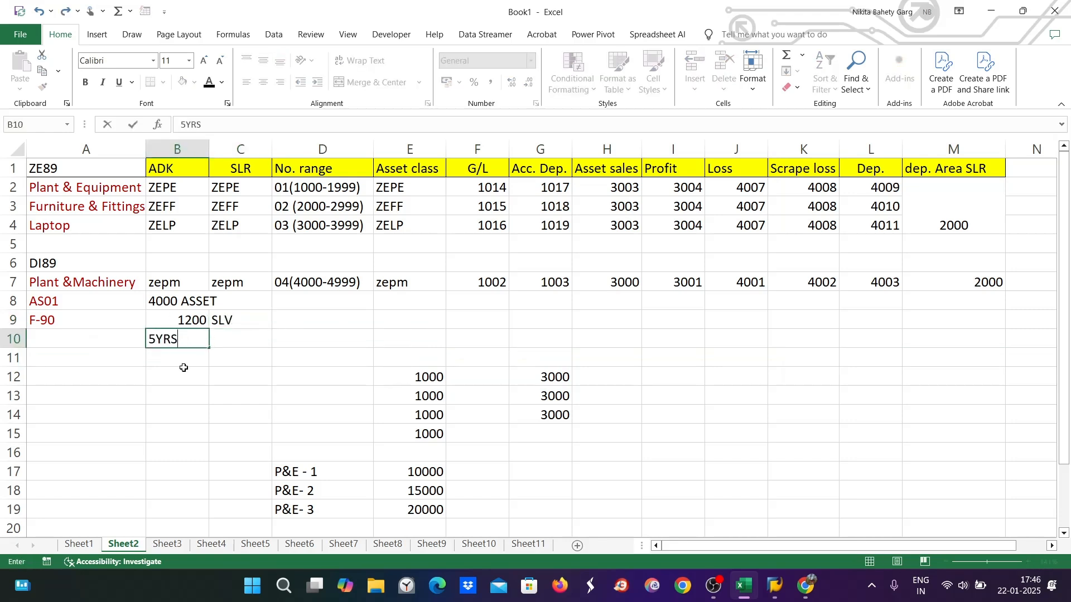
pyautogui.click(182, 358)
pyautogui.click(182, 324)
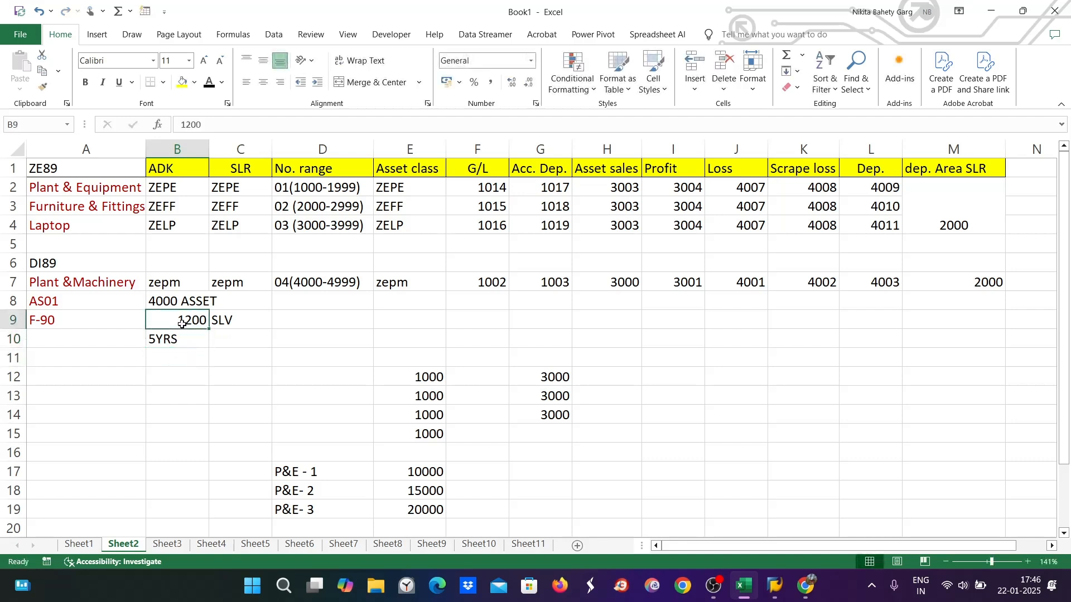
pyautogui.click(172, 340)
# Type 0011-USEFUL LIFE in B11 and left-align the 1200 value in B9
pyautogui.click(175, 360)
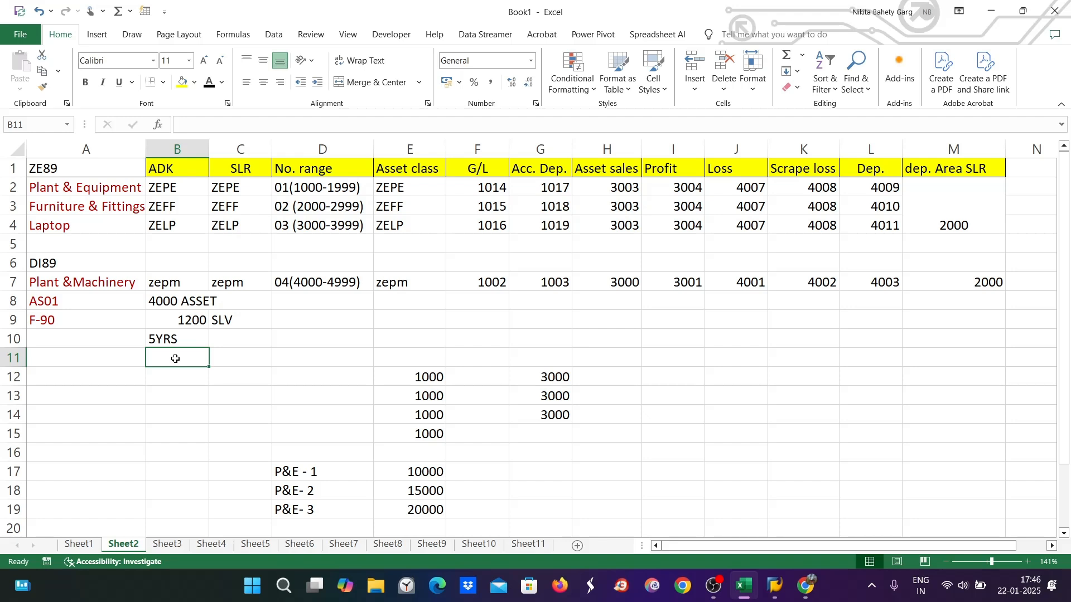
pyautogui.write('0011')
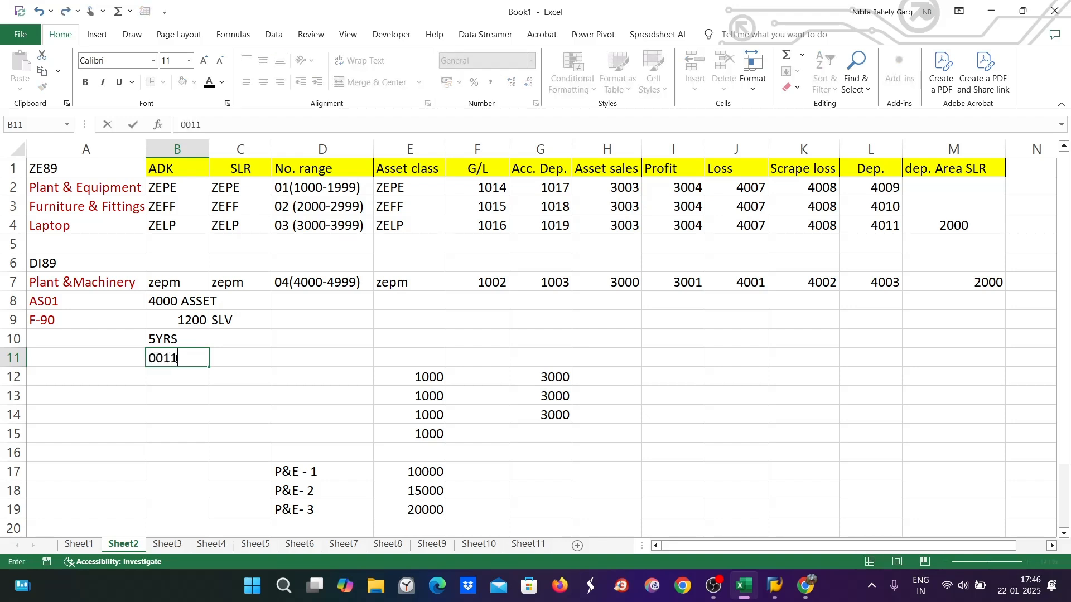
pyautogui.write('-USEFUL LIFE')
pyautogui.click(218, 379)
pyautogui.click(177, 323)
pyautogui.click(246, 82)
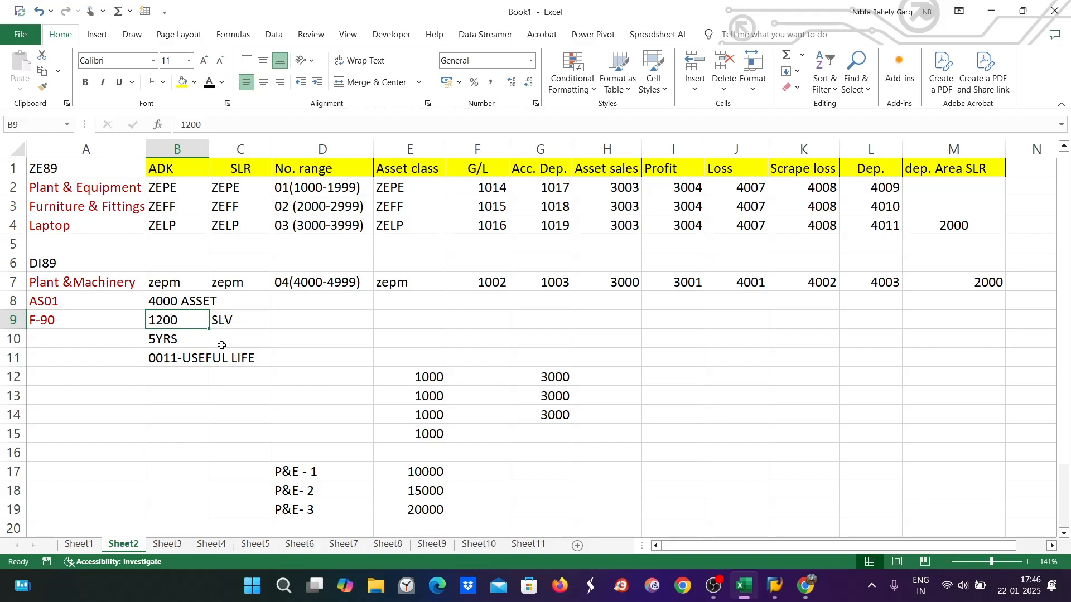
pyautogui.click(167, 382)
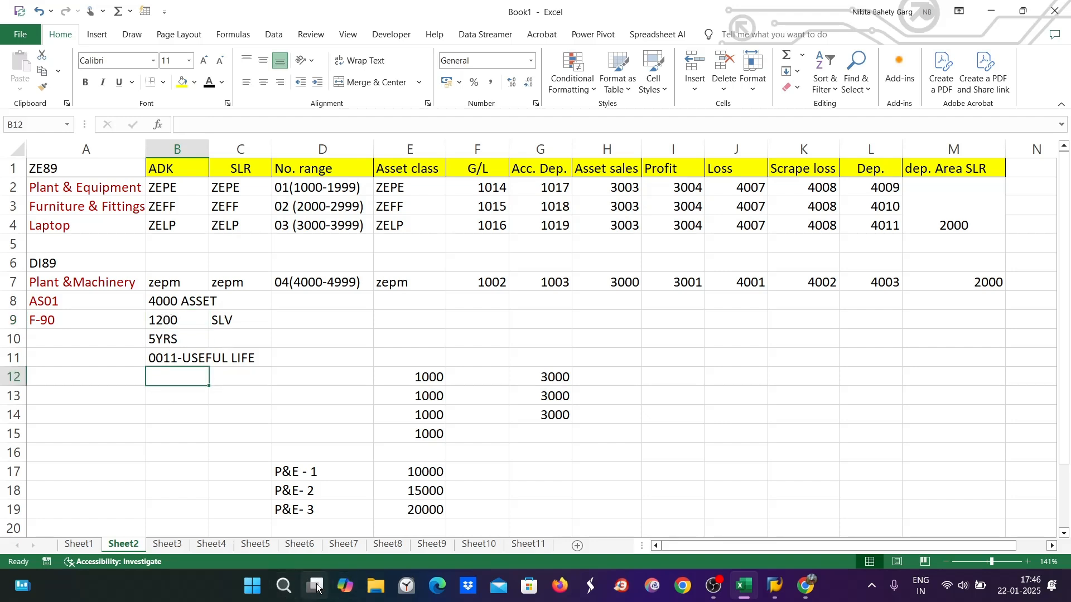
# Compute 1200 ÷ 5 = 240 in Calculator and enter 240 in B12
pyautogui.click(290, 589)
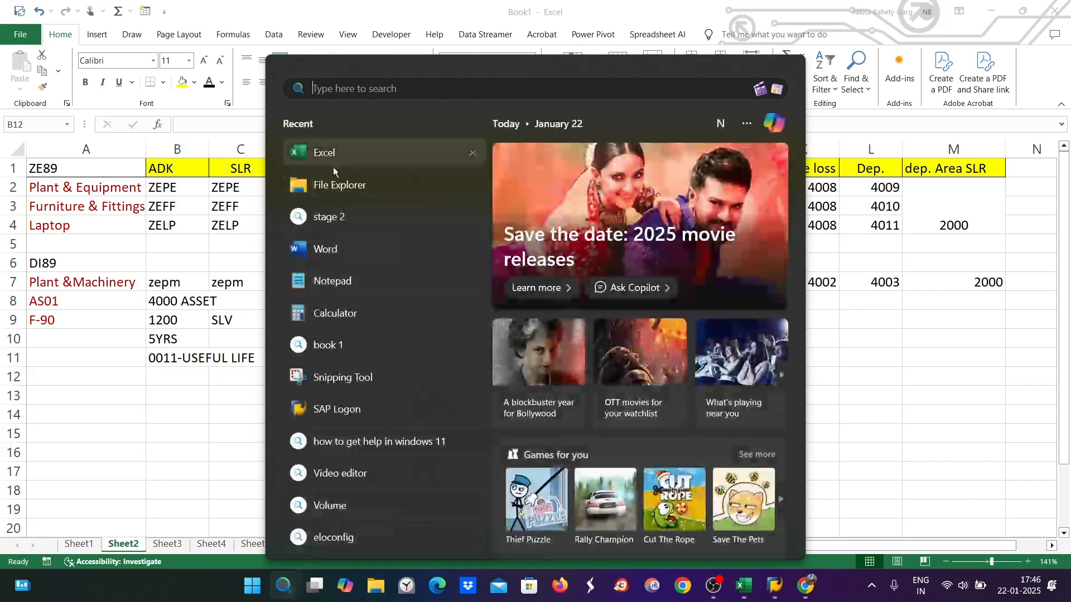
pyautogui.click(332, 313)
pyautogui.write('1200')
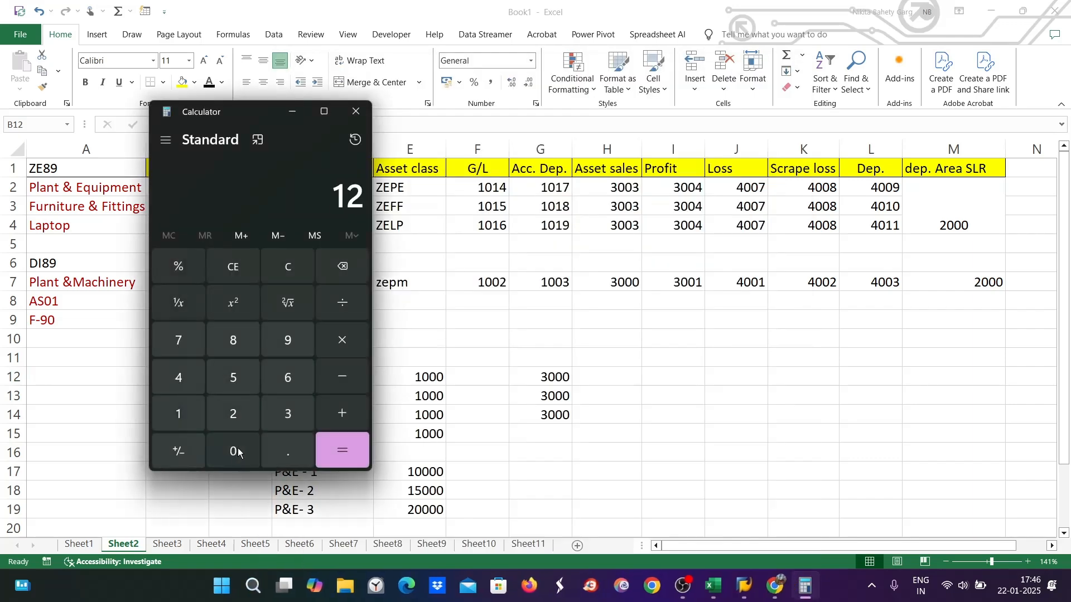
pyautogui.click(337, 303)
pyautogui.click(229, 377)
pyautogui.click(347, 447)
pyautogui.click(355, 111)
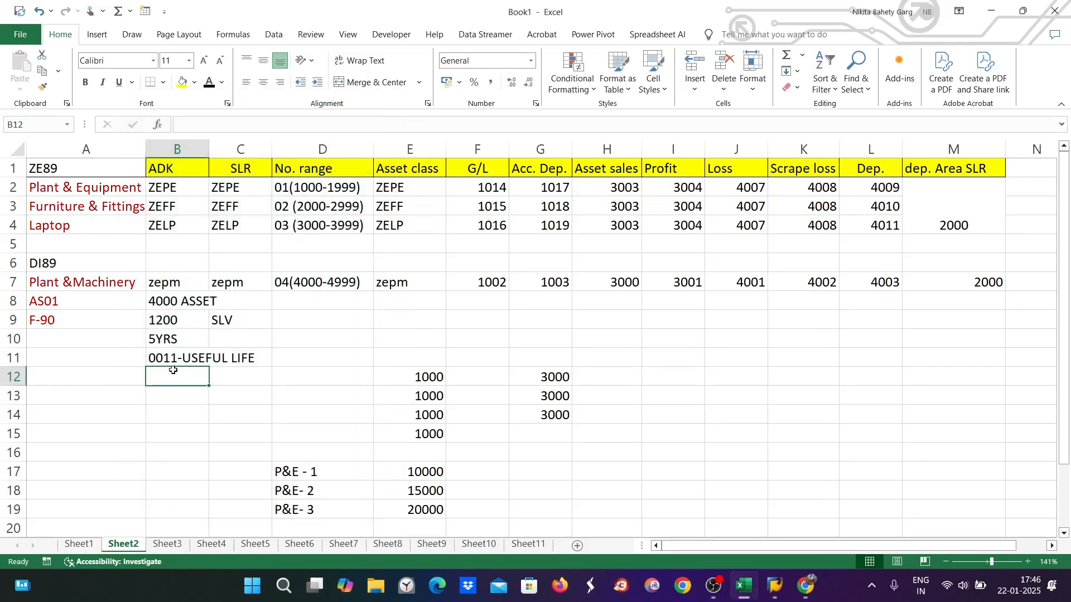
pyautogui.write('240')
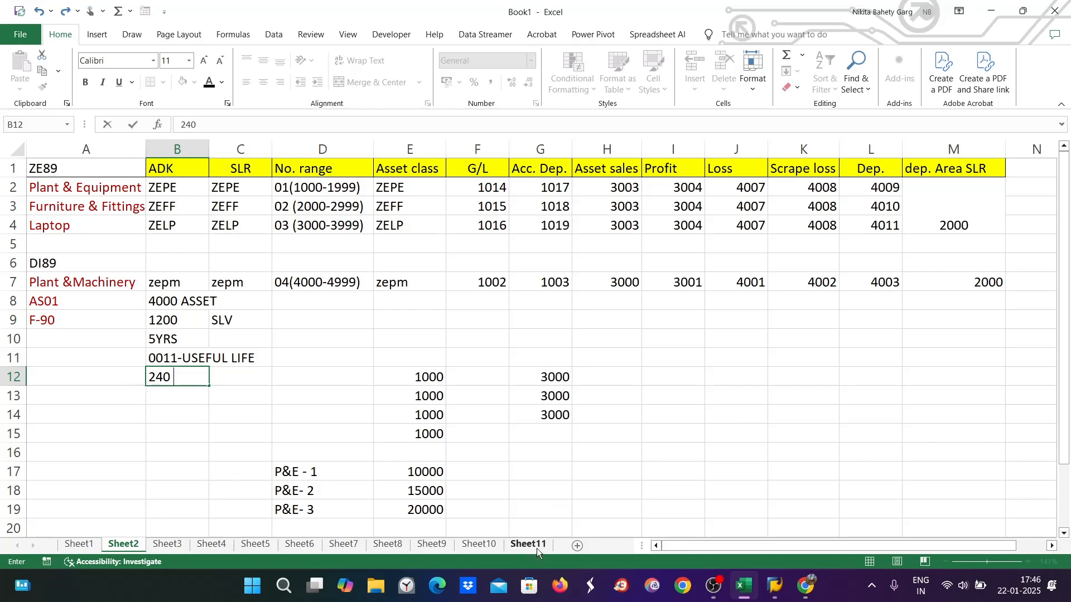
pyautogui.moveTo(56, 264); pyautogui.dragTo(963, 358)
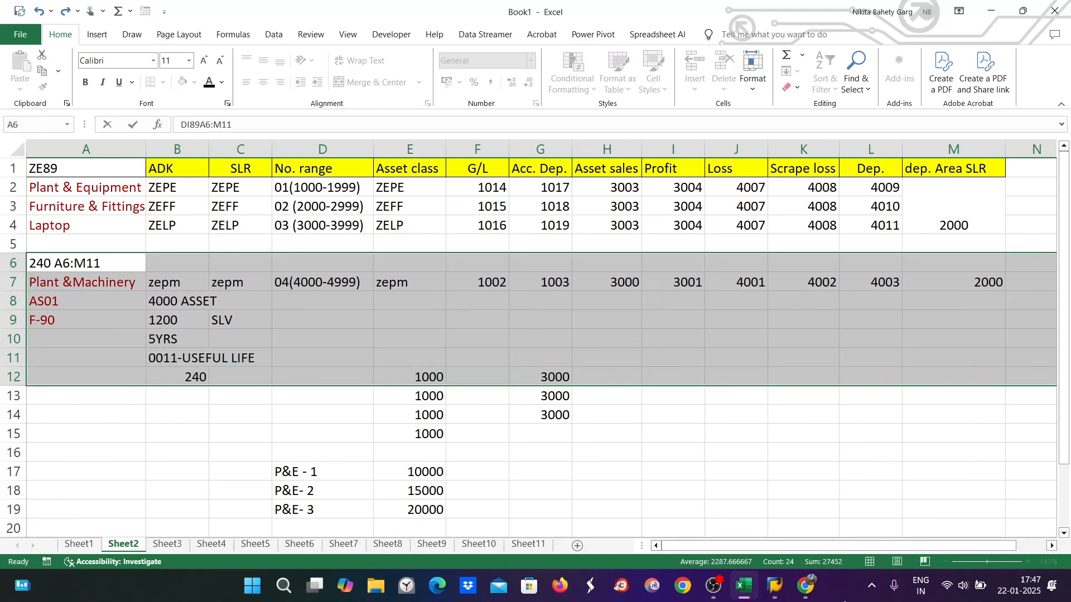
# Undo the stray edits so A6 reads DI89 again
pyautogui.hotkey('ctrl', 'z')
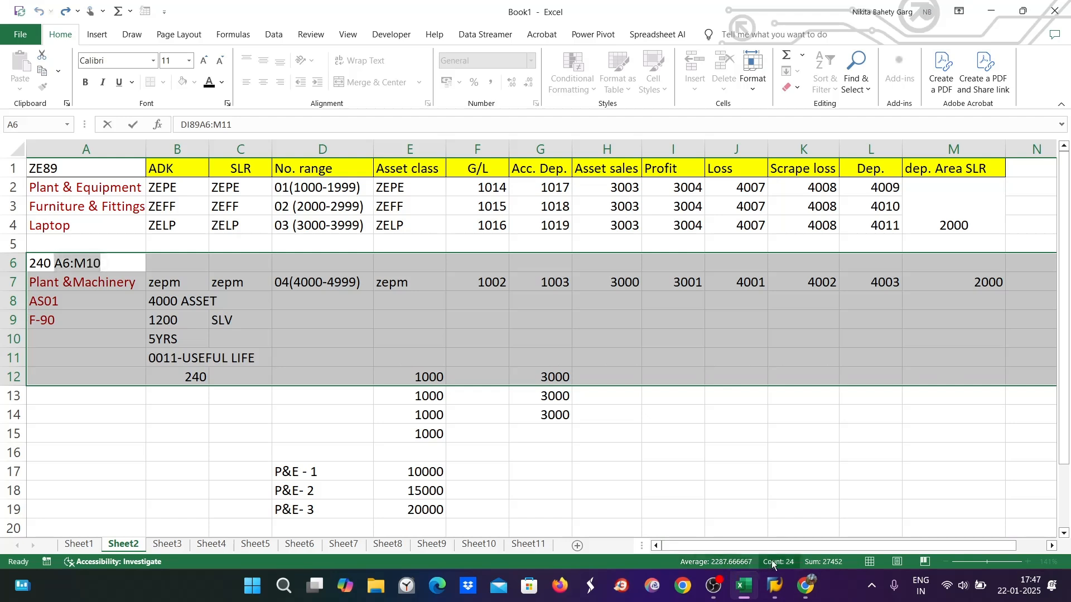
pyautogui.click(772, 560)
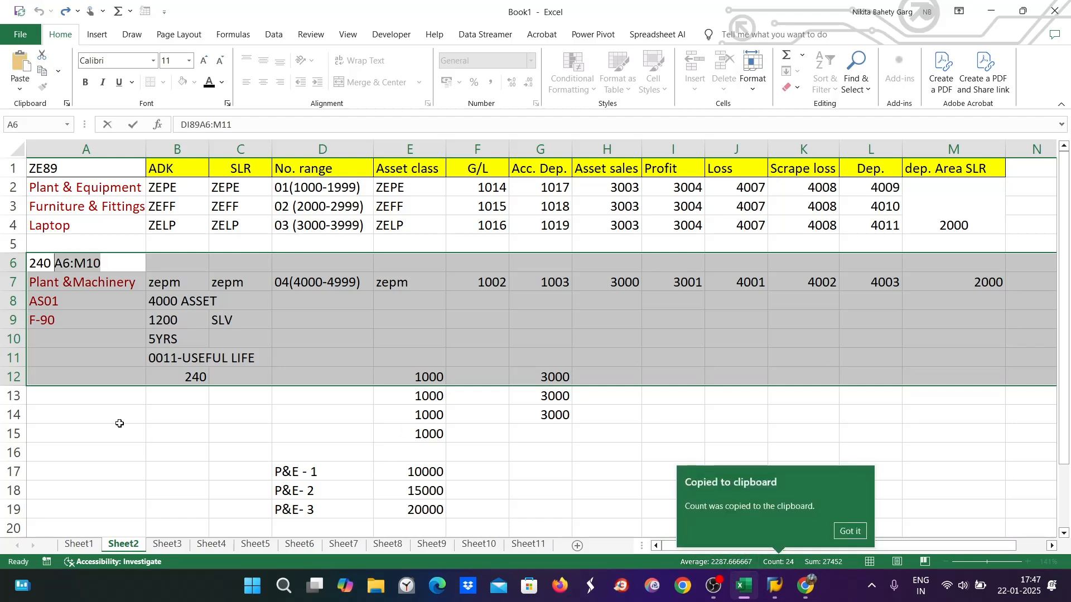
pyautogui.click(92, 415)
pyautogui.hotkey('ctrl', 'z')
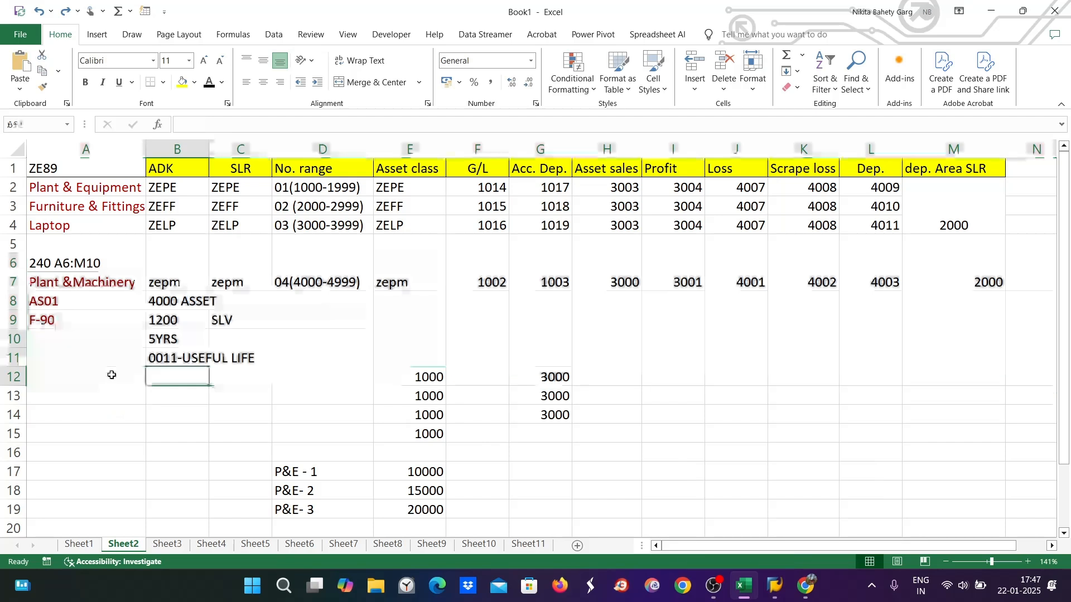
pyautogui.hotkey('ctrl', 'z')
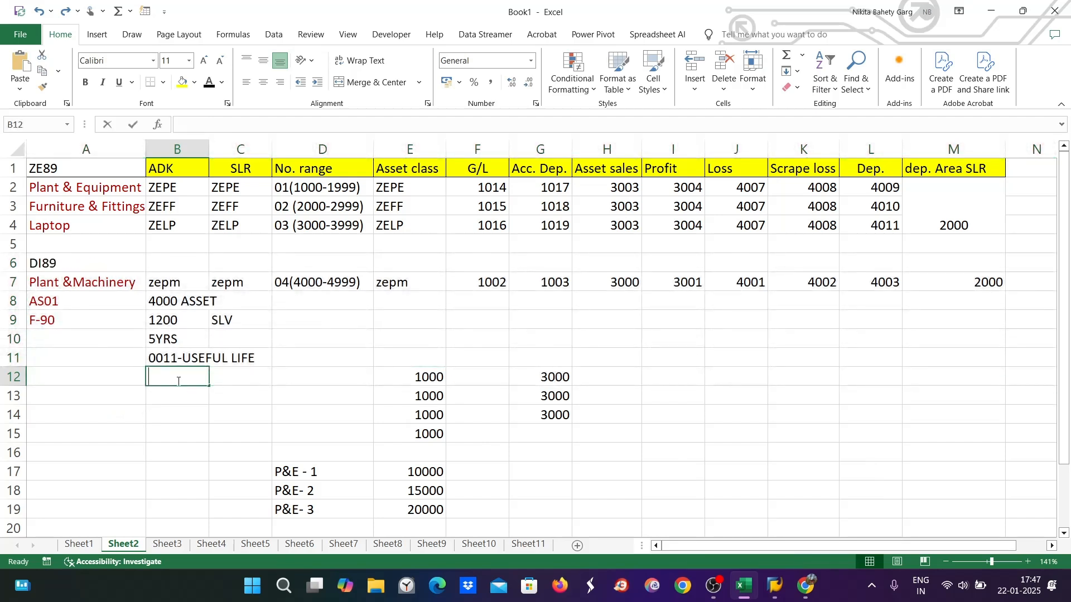
# Re-enter 240 in B12 and copy the labels in A6:A10
pyautogui.doubleClick(178, 379)
pyautogui.write('240')
pyautogui.click(109, 393)
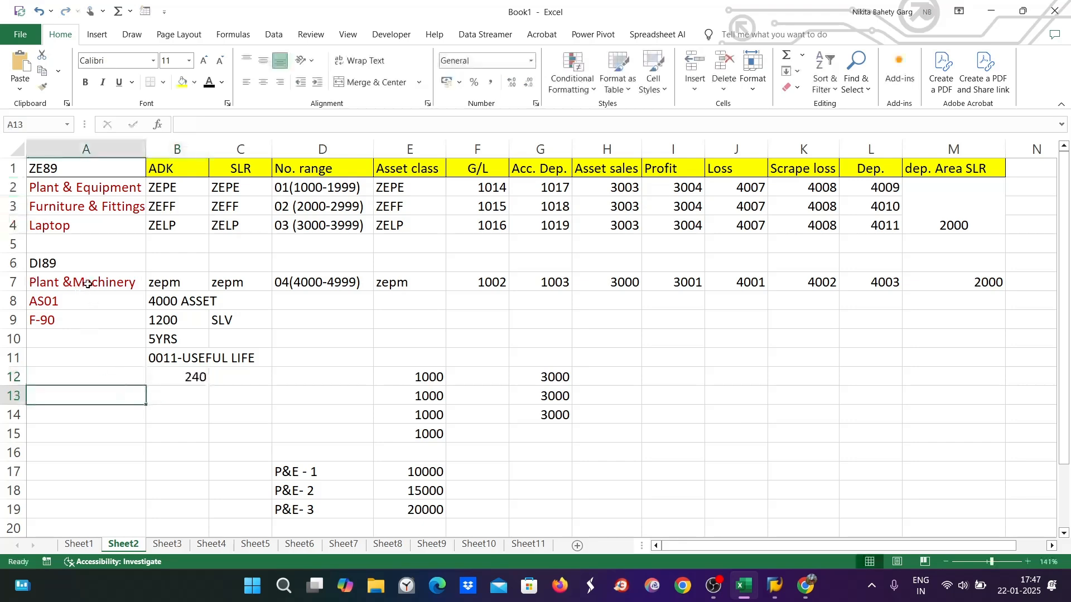
pyautogui.moveTo(84, 265); pyautogui.dragTo(79, 337)
pyautogui.hotkey('ctrl', 'c')
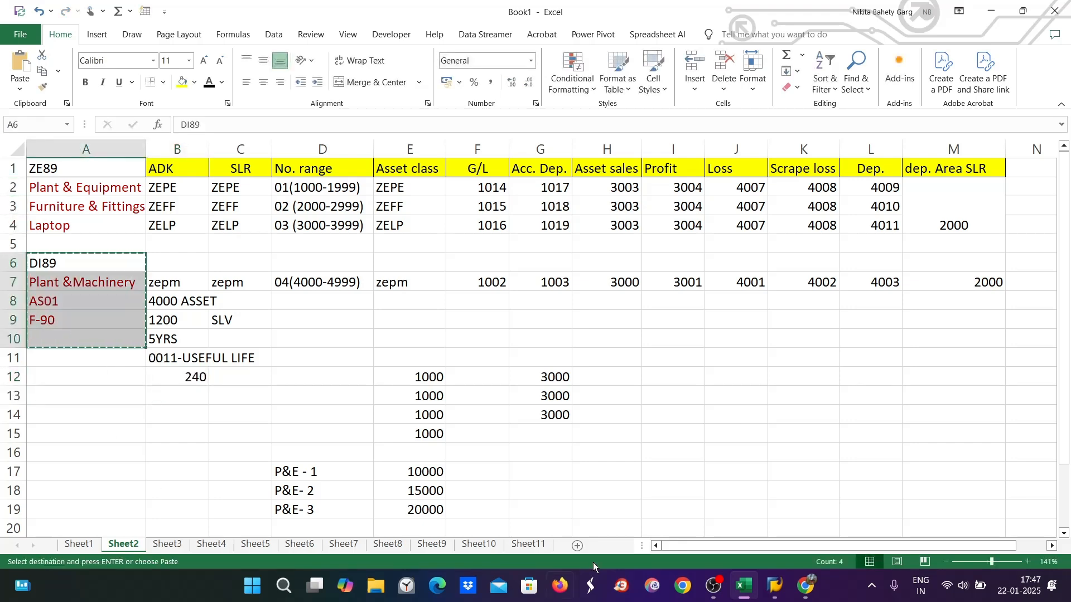
# Paste the DI89 labels into Sheet11 cells A4:A8
pyautogui.click(526, 545)
pyautogui.moveTo(69, 240); pyautogui.dragTo(68, 327)
pyautogui.hotkey('ctrl', 'v')
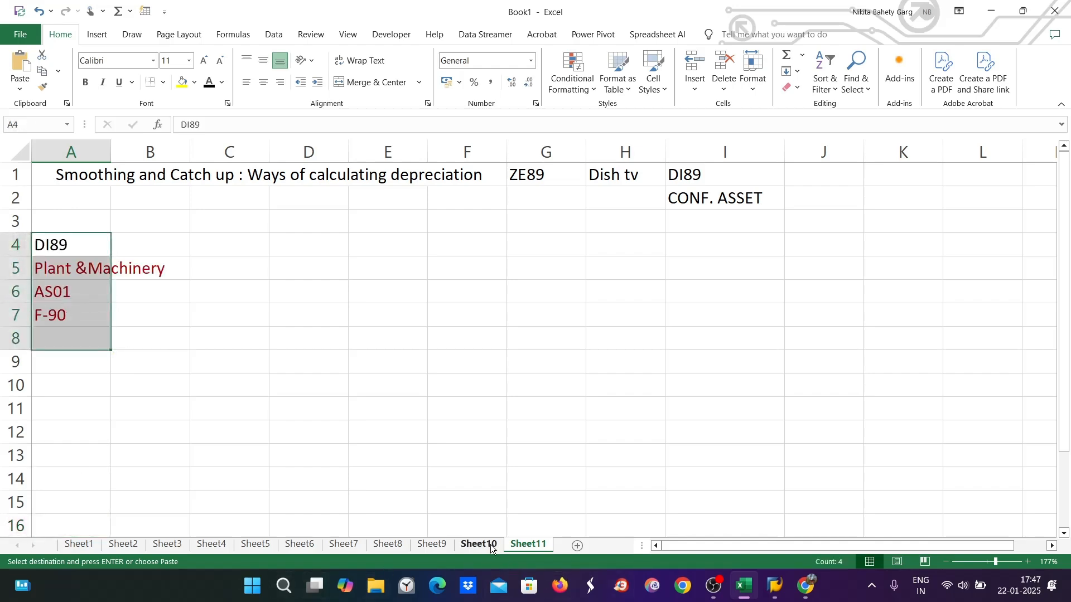
pyautogui.click(122, 544)
pyautogui.hotkey('ctrl', 'v')
# Copy Sheet2 values B6:M10 and paste them into Sheet11 starting at B4
pyautogui.moveTo(155, 272); pyautogui.dragTo(965, 335)
pyautogui.hotkey('ctrl', 'c')
pyautogui.click(540, 549)
pyautogui.click(156, 246)
pyautogui.hotkey('ctrl', 'v')
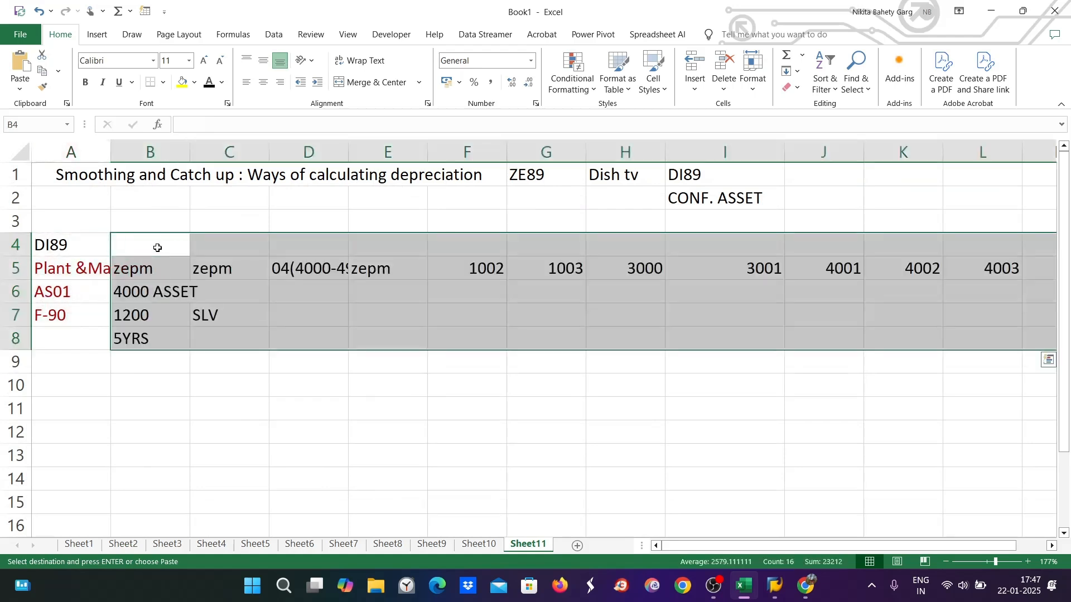
# Widen columns A and D and narrow columns C, F, G and H to fit entries
pyautogui.moveTo(111, 151); pyautogui.dragTo(206, 152)
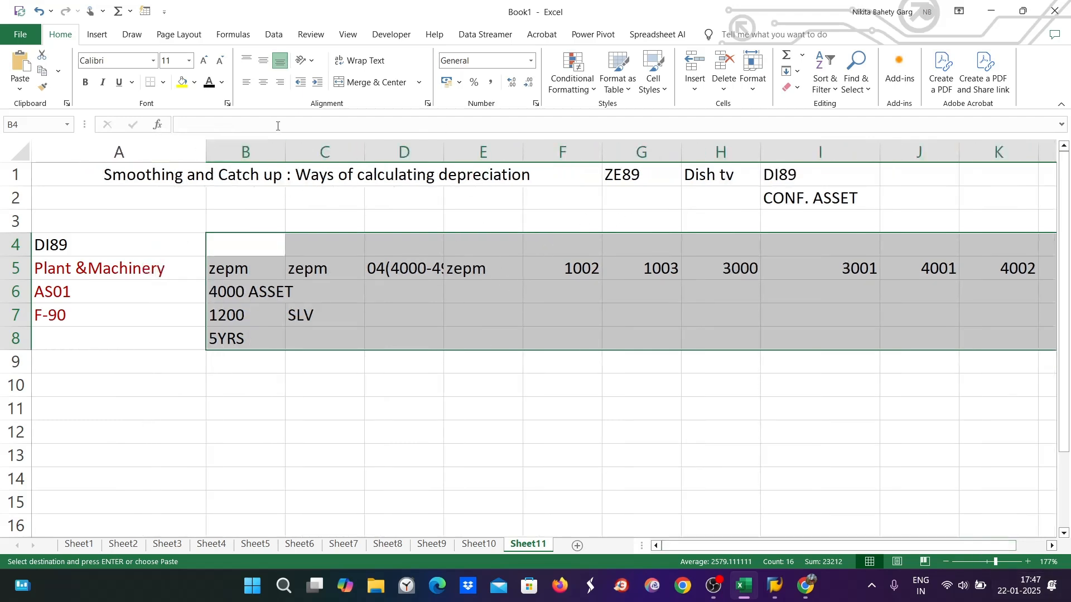
pyautogui.moveTo(367, 149); pyautogui.dragTo(340, 151)
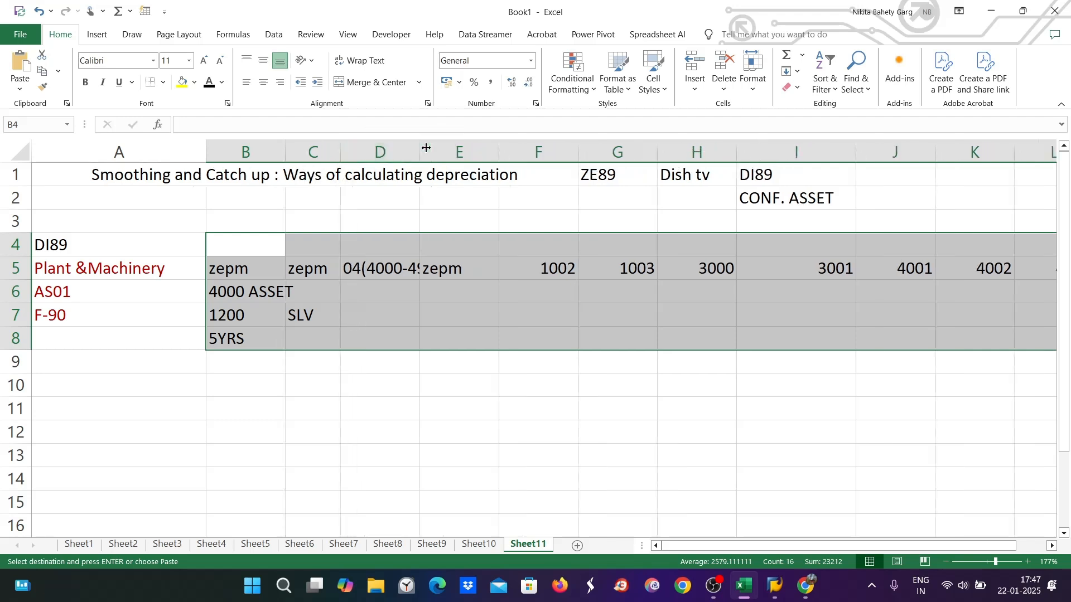
pyautogui.moveTo(419, 150); pyautogui.dragTo(452, 151)
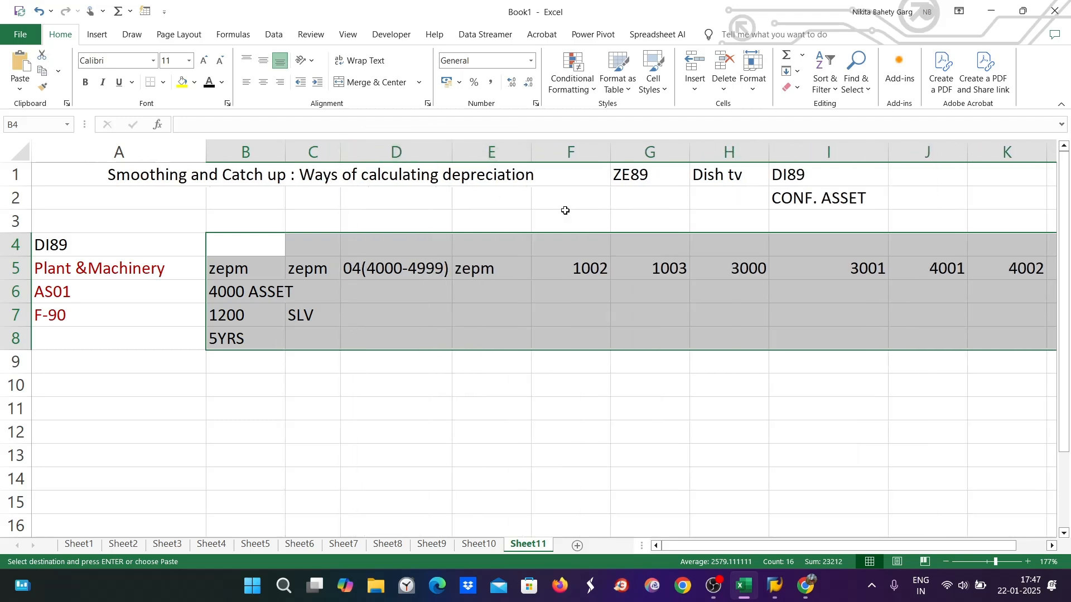
pyautogui.moveTo(611, 151); pyautogui.dragTo(574, 153)
pyautogui.moveTo(652, 150); pyautogui.dragTo(615, 150)
pyautogui.moveTo(693, 150); pyautogui.dragTo(647, 151)
pyautogui.doubleClick(647, 151)
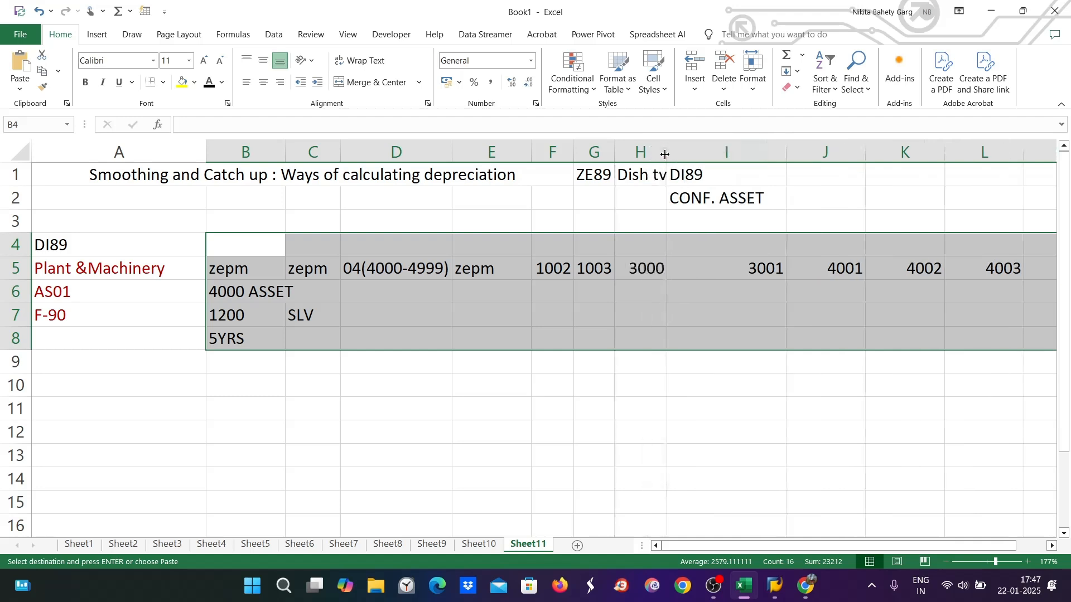
# Narrow columns I through L and column A, then deselect the pasted block
pyautogui.moveTo(786, 151); pyautogui.dragTo(716, 152)
pyautogui.moveTo(796, 152); pyautogui.dragTo(758, 152)
pyautogui.moveTo(838, 152); pyautogui.dragTo(802, 152)
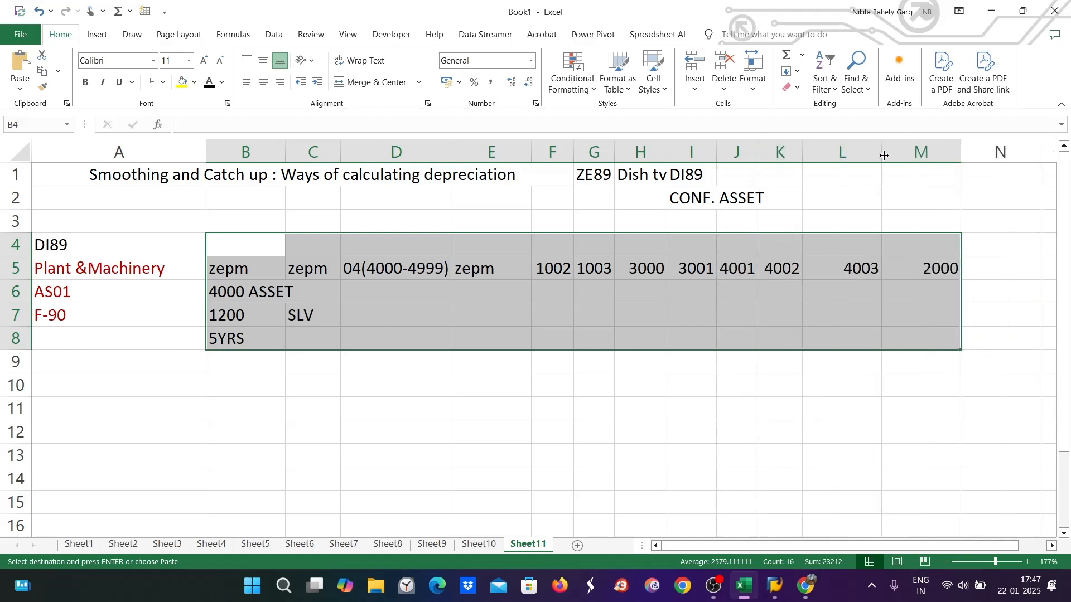
pyautogui.moveTo(882, 156); pyautogui.dragTo(847, 156)
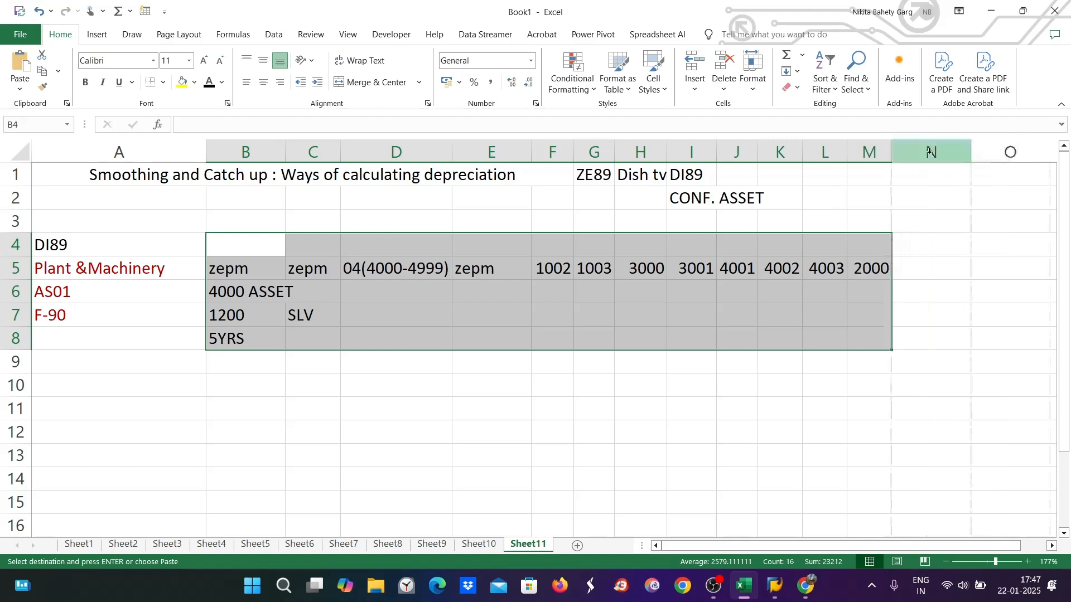
pyautogui.moveTo(202, 152); pyautogui.dragTo(180, 152)
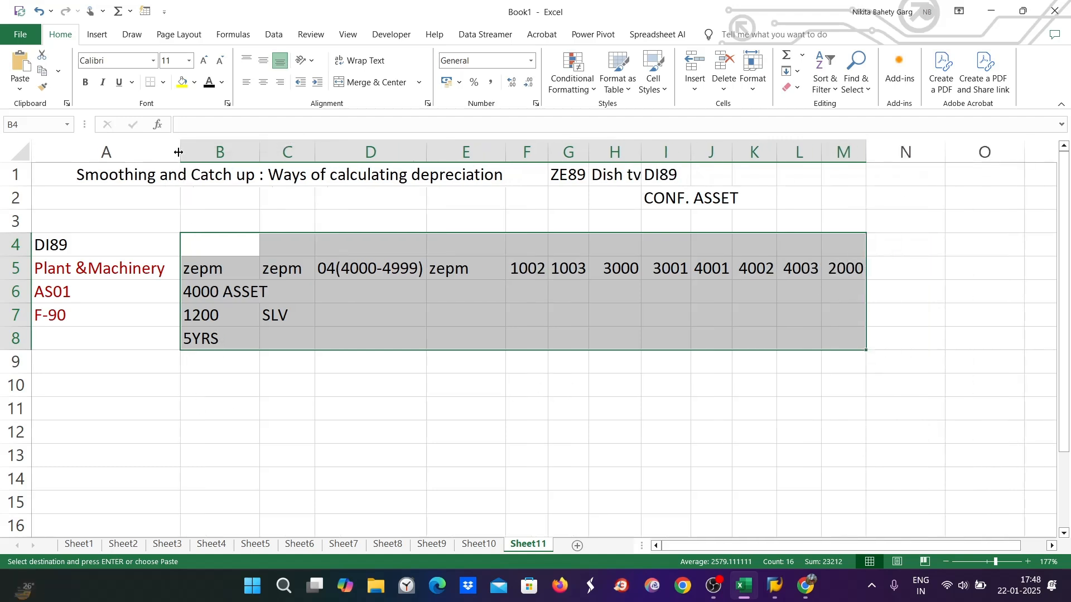
pyautogui.click(218, 360)
pyautogui.click(89, 366)
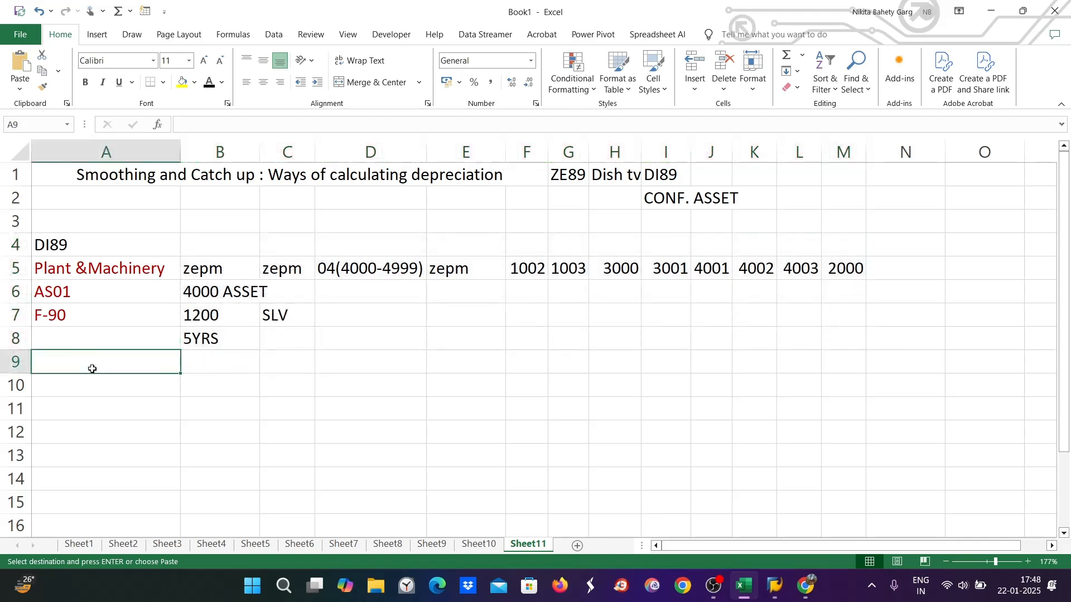
# Enter years 1 to 5 in cells A9:A13
pyautogui.scroll(-1, 92, 369)
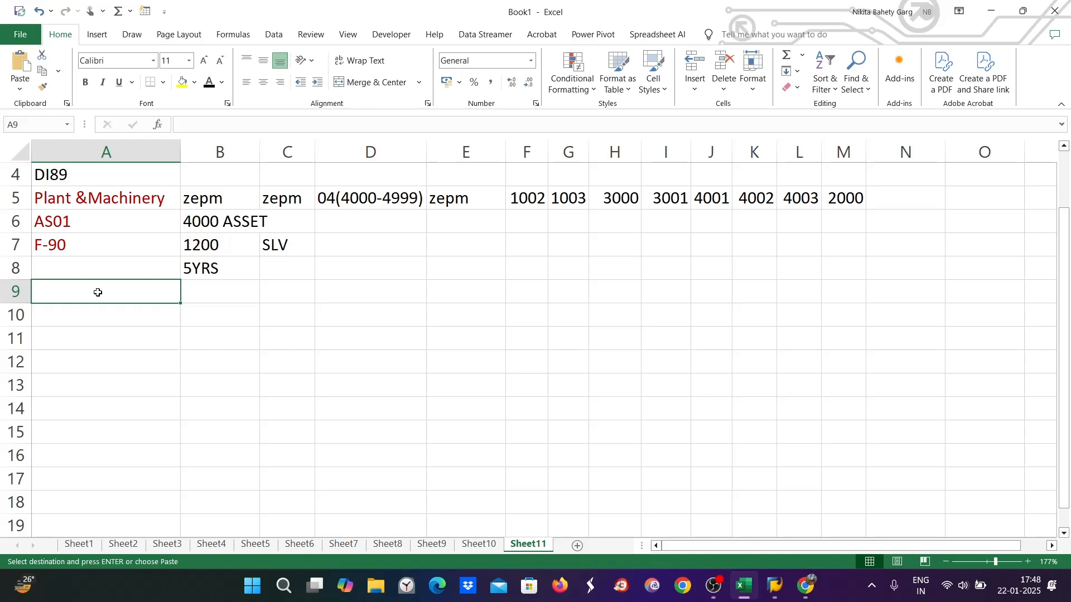
pyautogui.write('1')
pyautogui.press('Return')
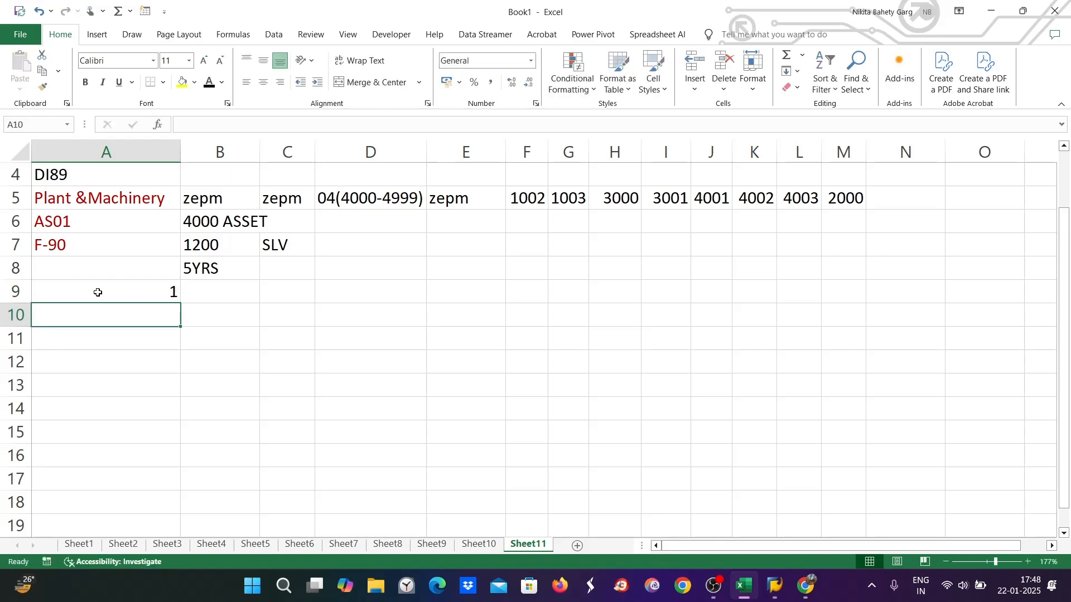
pyautogui.write('2')
pyautogui.press('Return')
pyautogui.write('3')
pyautogui.press('Return')
pyautogui.write('4')
pyautogui.press('Return')
pyautogui.write('5')
pyautogui.click(227, 295)
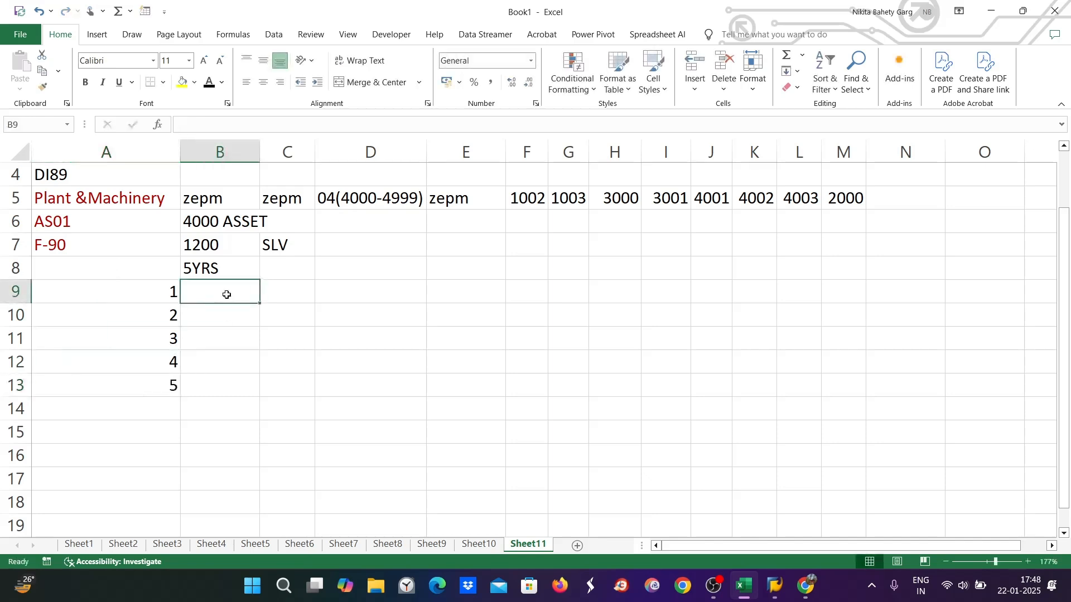
# Enter 240 depreciation beside each year in B9:B13
pyautogui.write('240')
pyautogui.press('Return')
pyautogui.write('240')
pyautogui.press('Return')
pyautogui.write('240')
pyautogui.press('Return')
pyautogui.write('240')
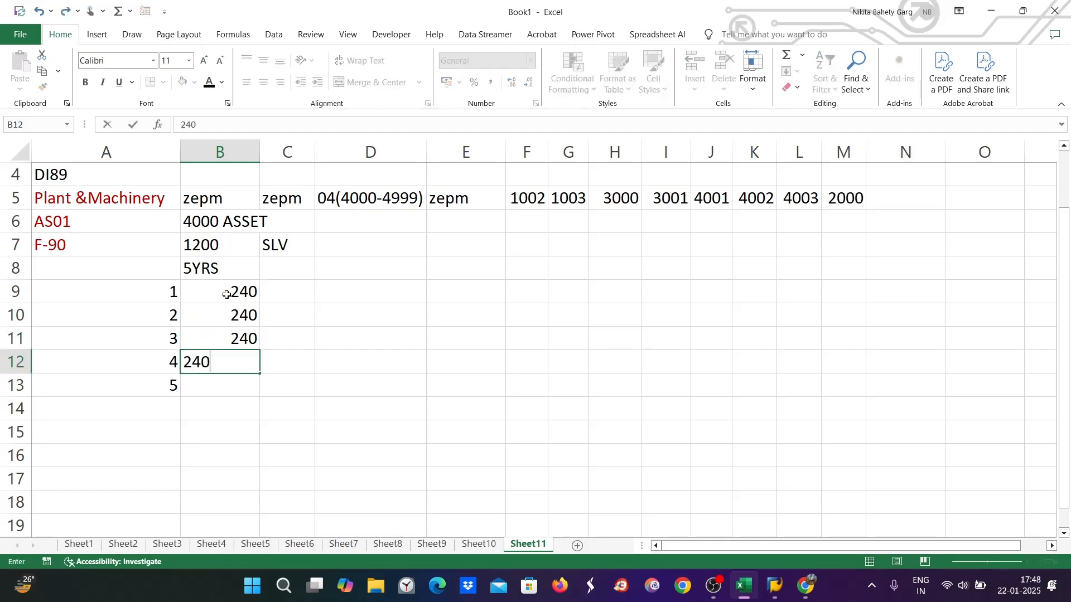
pyautogui.press('Return')
pyautogui.write('240')
pyautogui.click(349, 318)
pyautogui.click(243, 298)
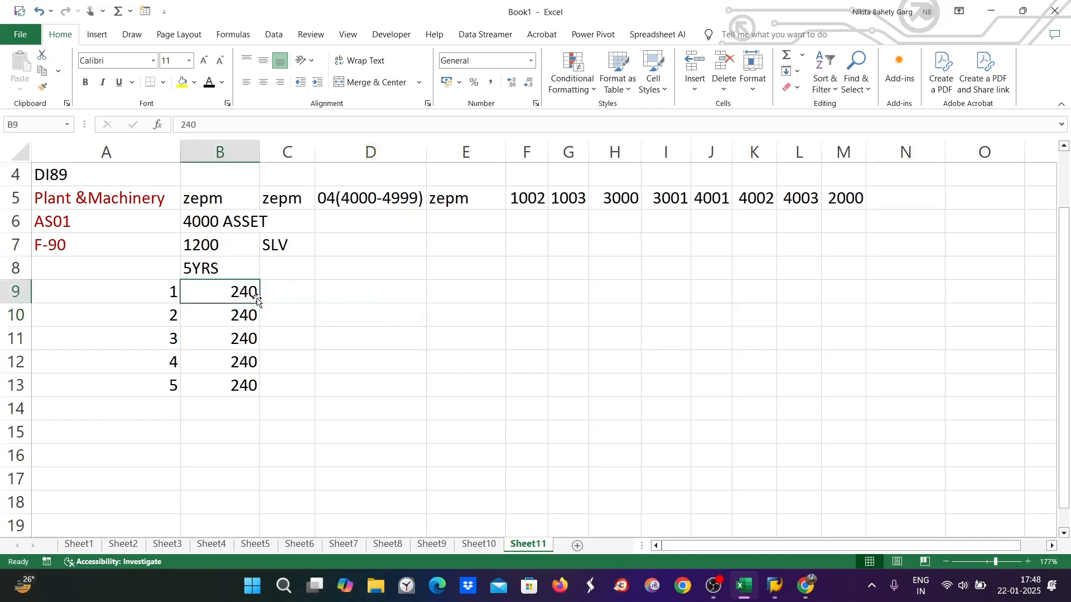
# Number the periods 1 through 12 down cells C9 to C20
pyautogui.click(298, 294)
pyautogui.write('1')
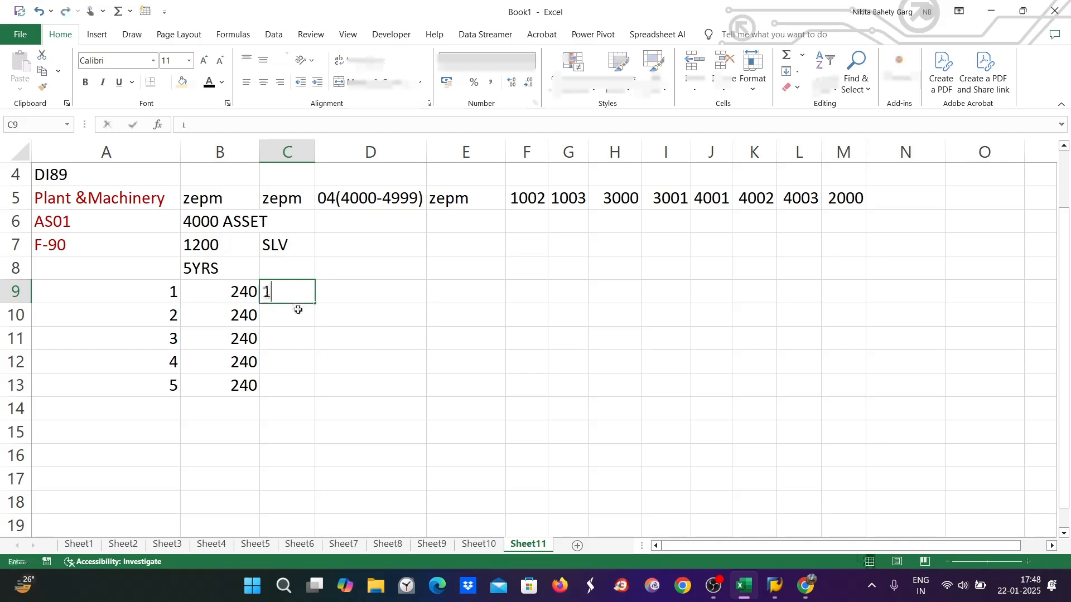
pyautogui.click(296, 320)
pyautogui.write('2')
pyautogui.press('Return')
pyautogui.write('3')
pyautogui.press('Return')
pyautogui.write('4')
pyautogui.press('Return')
pyautogui.write('5')
pyautogui.press('Return')
pyautogui.write('6')
pyautogui.press('Return')
pyautogui.write('7')
pyautogui.press('Return')
pyautogui.write('8')
pyautogui.press('Return')
pyautogui.write('9')
pyautogui.press('Return')
pyautogui.write('10')
pyautogui.press('Return')
pyautogui.write('11')
pyautogui.press('Return')
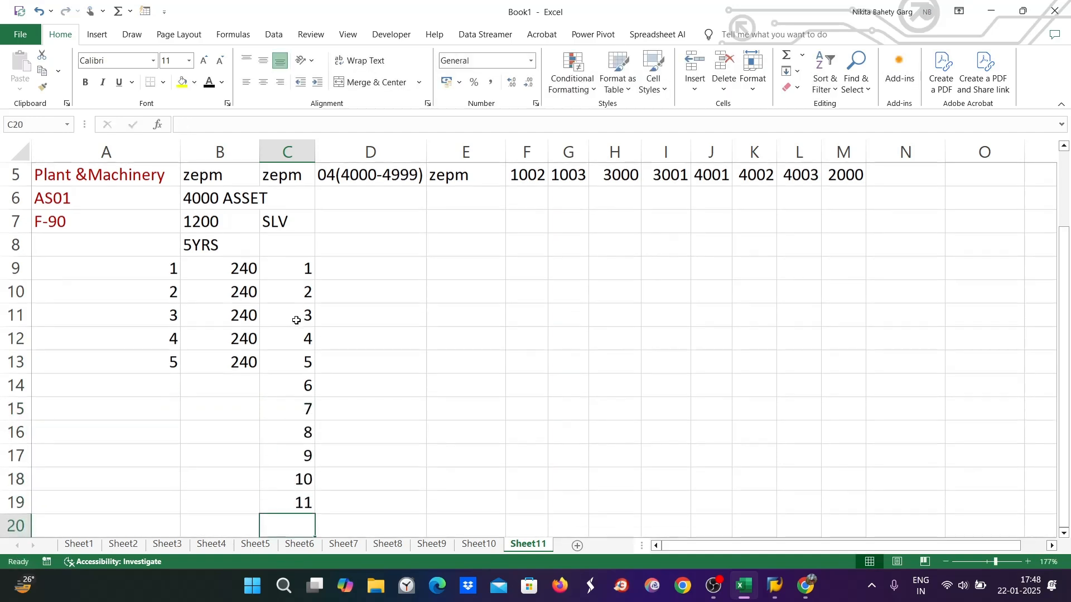
pyautogui.write('12')
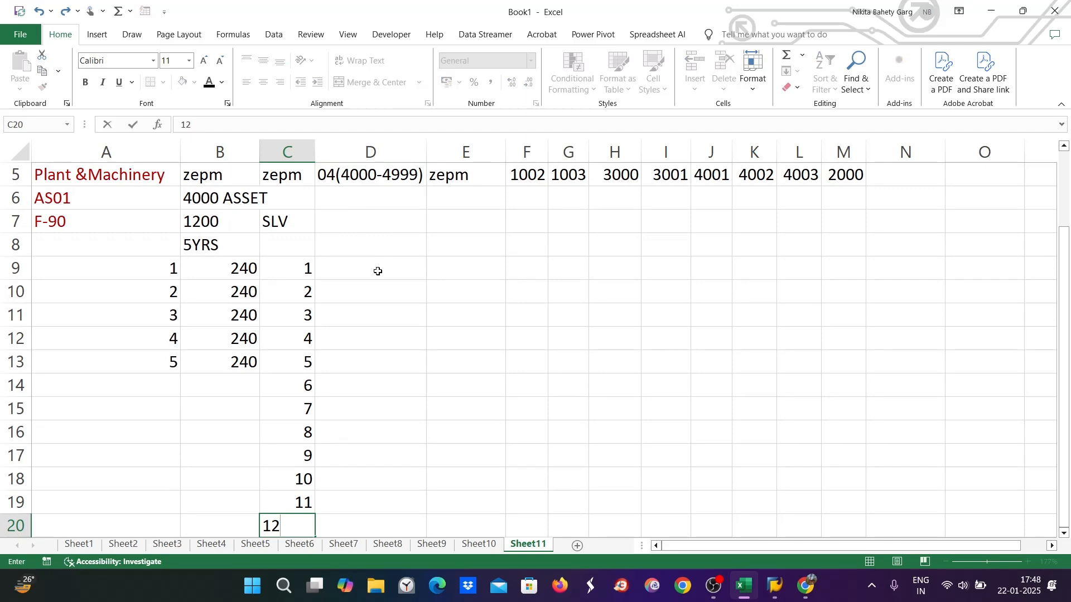
pyautogui.click(378, 271)
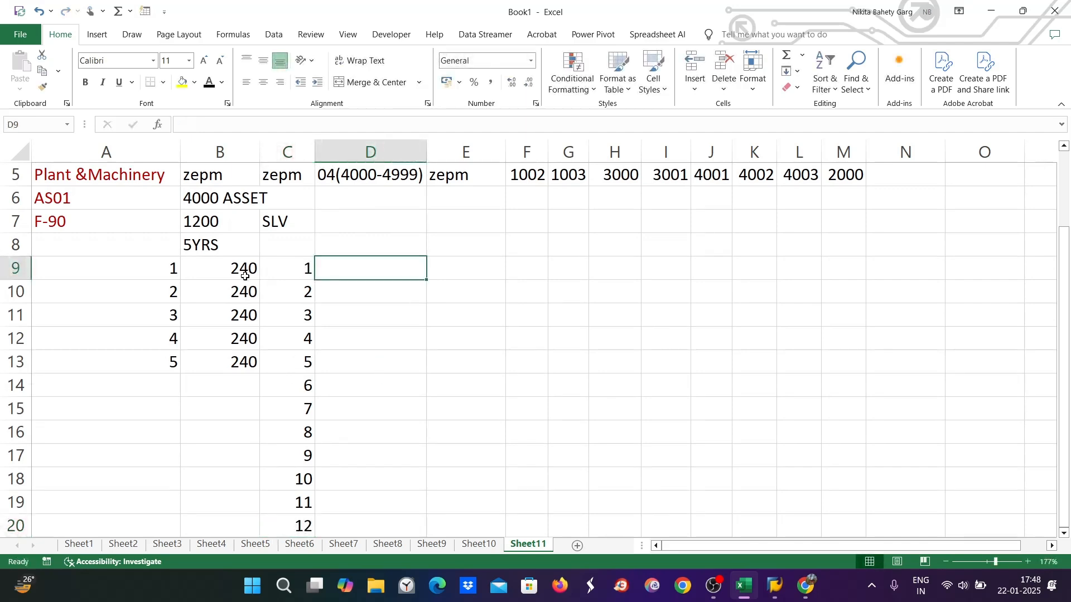
# Enter 20 in D9 and fill it down to D20
pyautogui.scroll(-1, 371, 270)
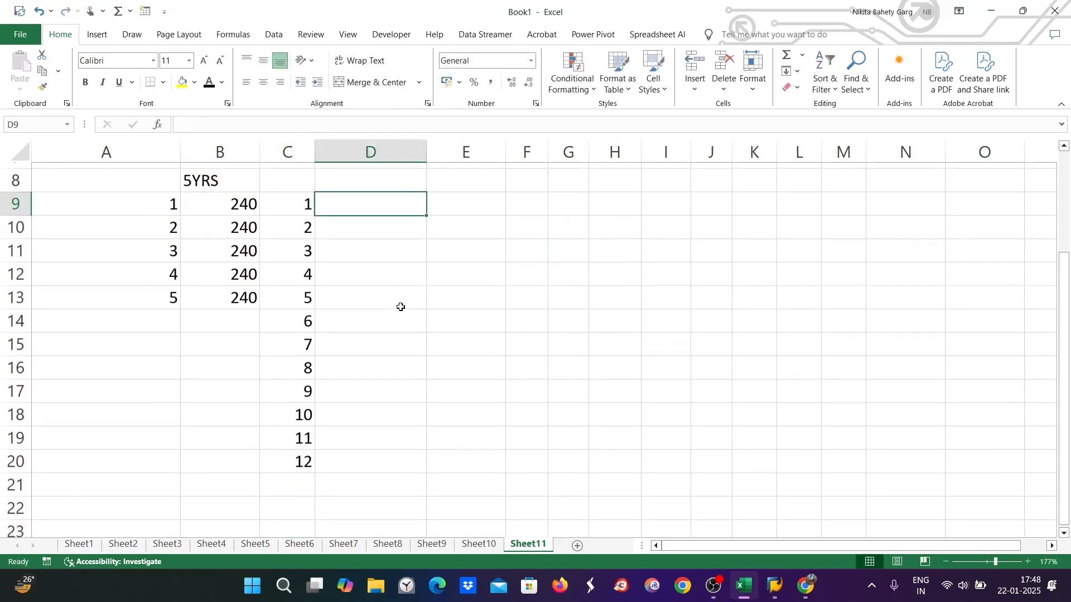
pyautogui.write('20')
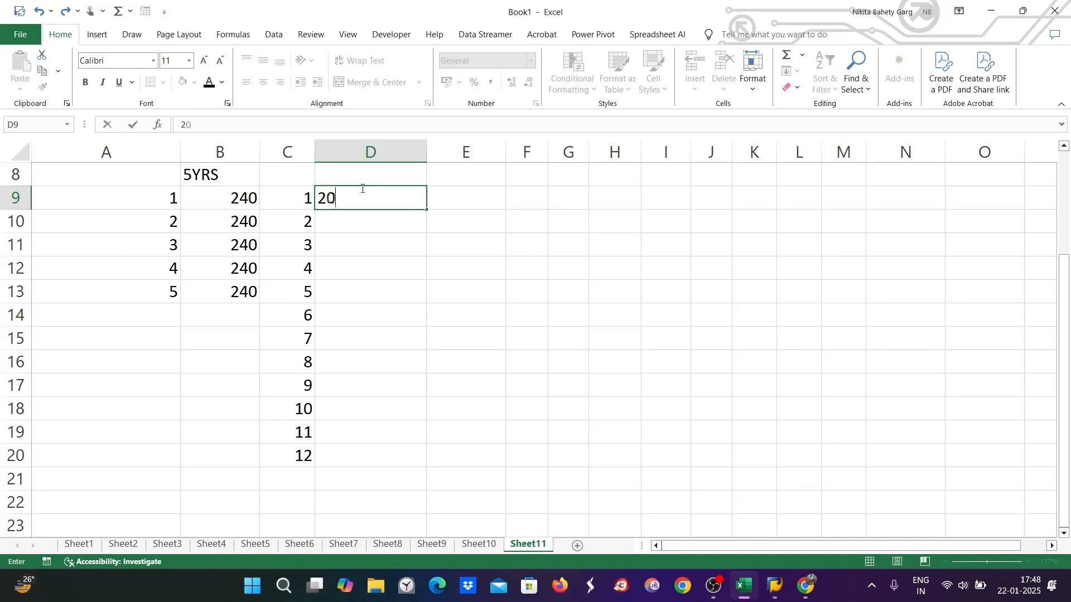
pyautogui.click(383, 266)
pyautogui.click(404, 204)
pyautogui.moveTo(425, 212); pyautogui.dragTo(426, 459)
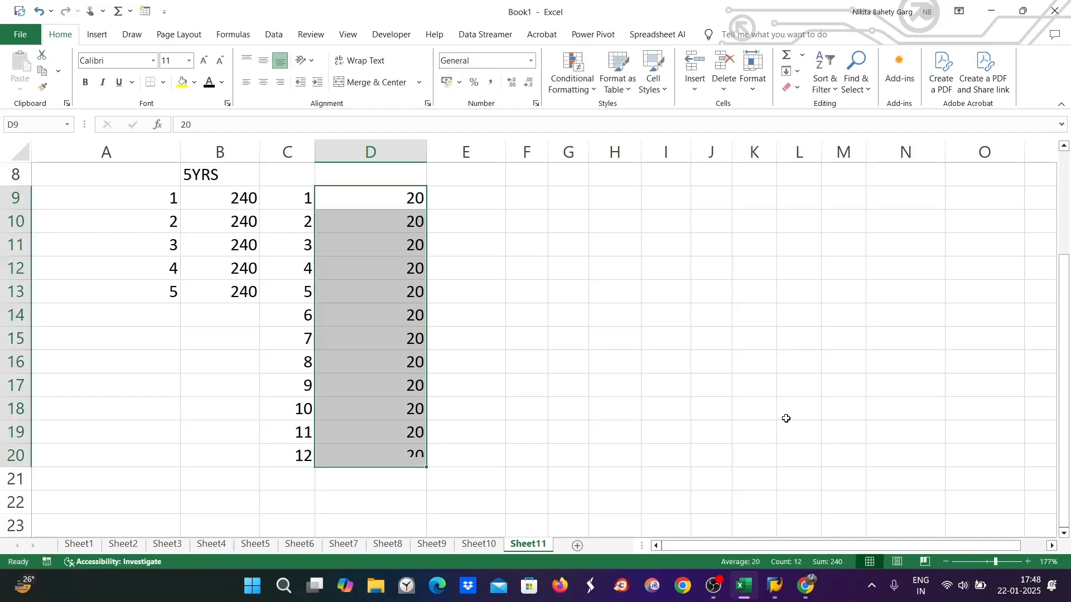
# Load asset 4000 of company code DI89 in SAP's Asset Explorer, then return to Excel
pyautogui.moveTo(775, 585)
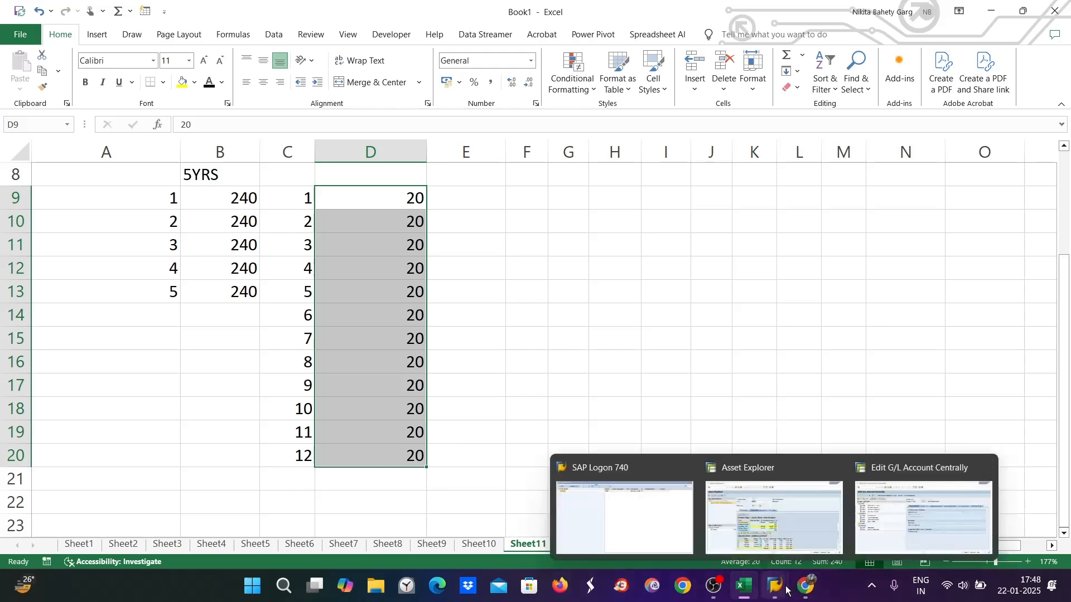
pyautogui.click(775, 485)
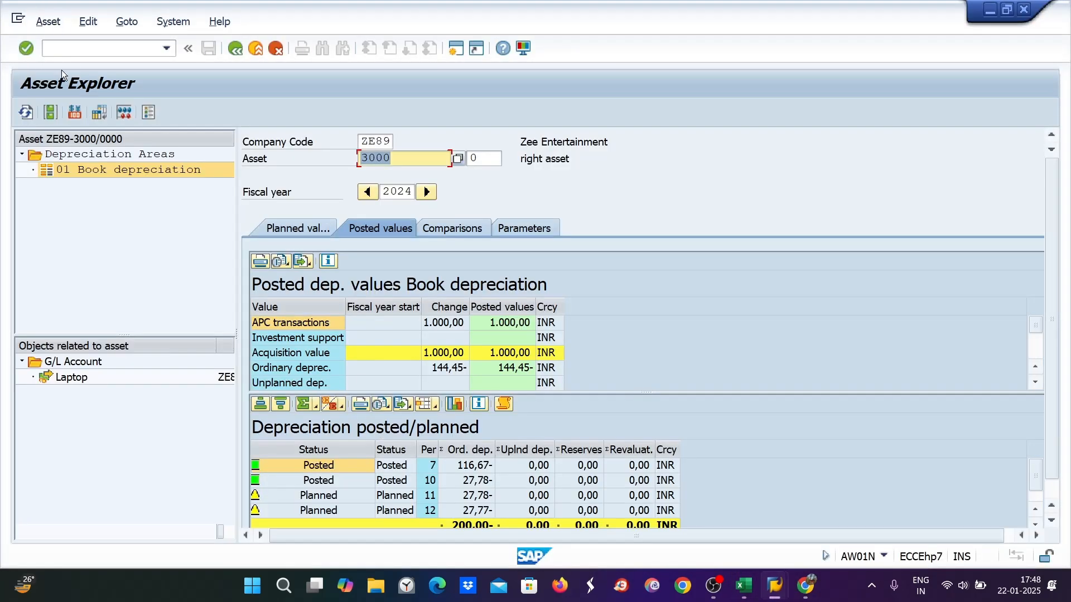
pyautogui.click(67, 48)
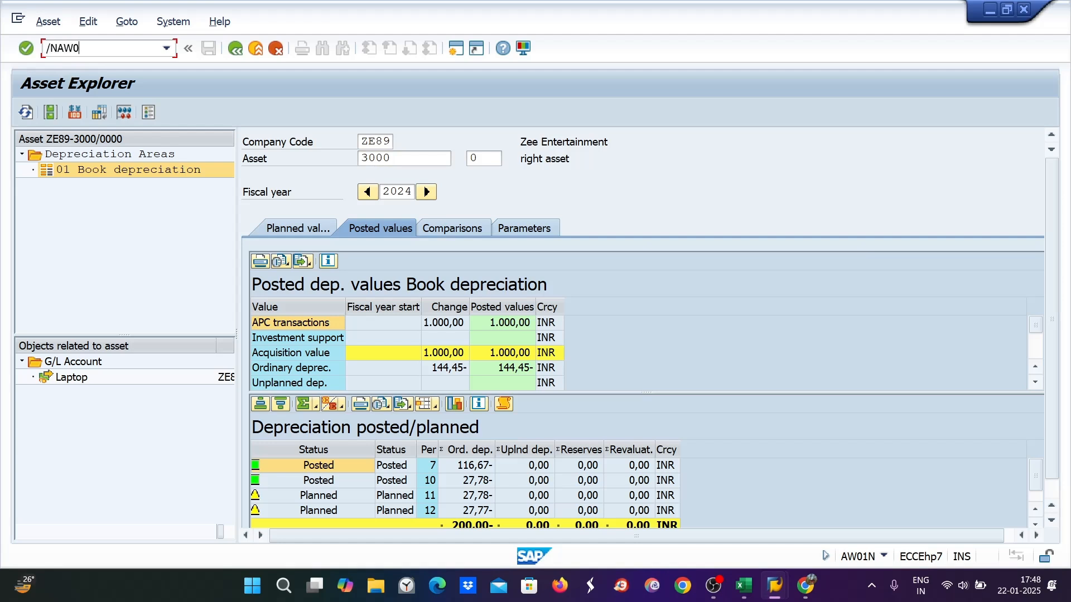
pyautogui.press('Return')
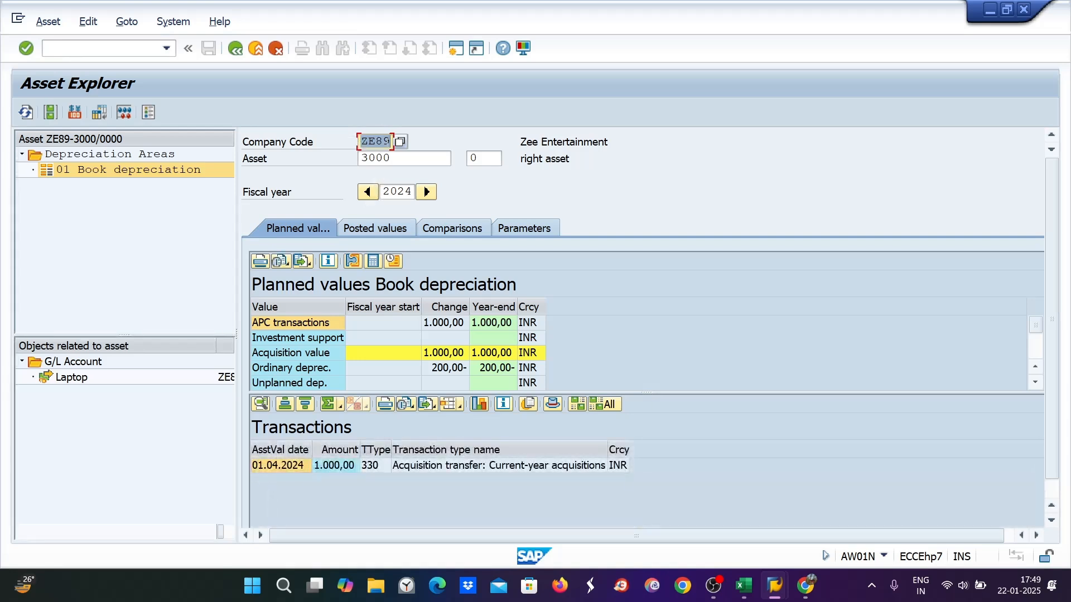
pyautogui.write('DI')
pyautogui.press('Tab')
pyautogui.write('4000')
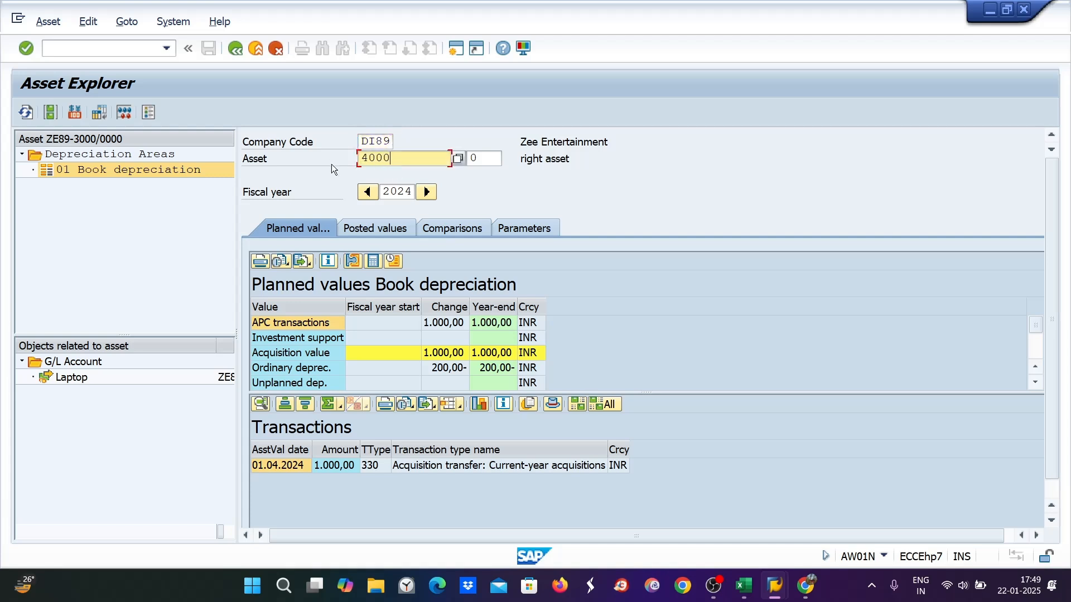
pyautogui.press('Return')
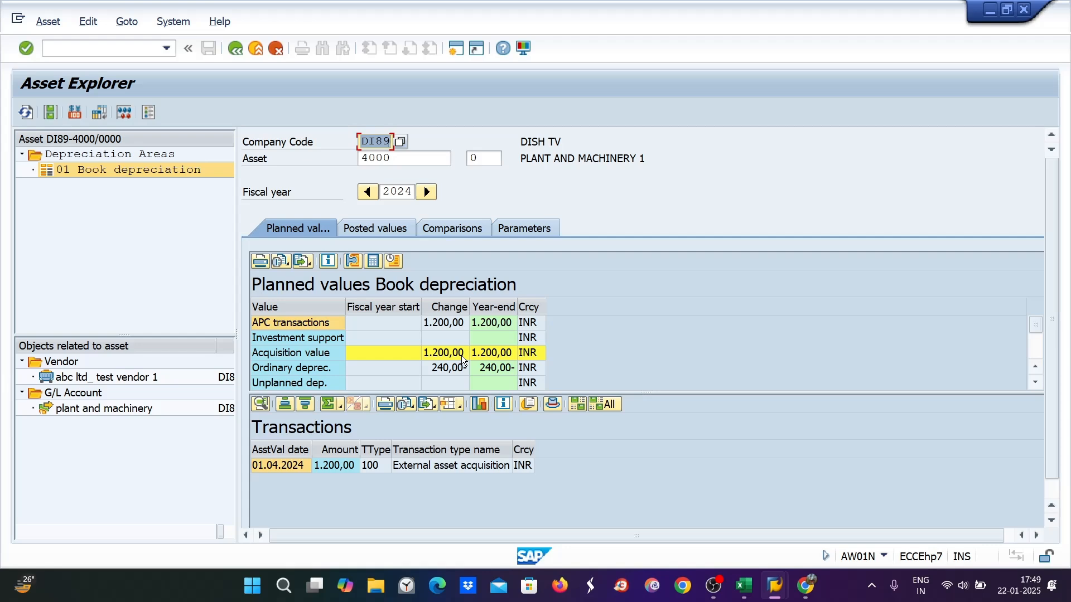
pyautogui.click(752, 589)
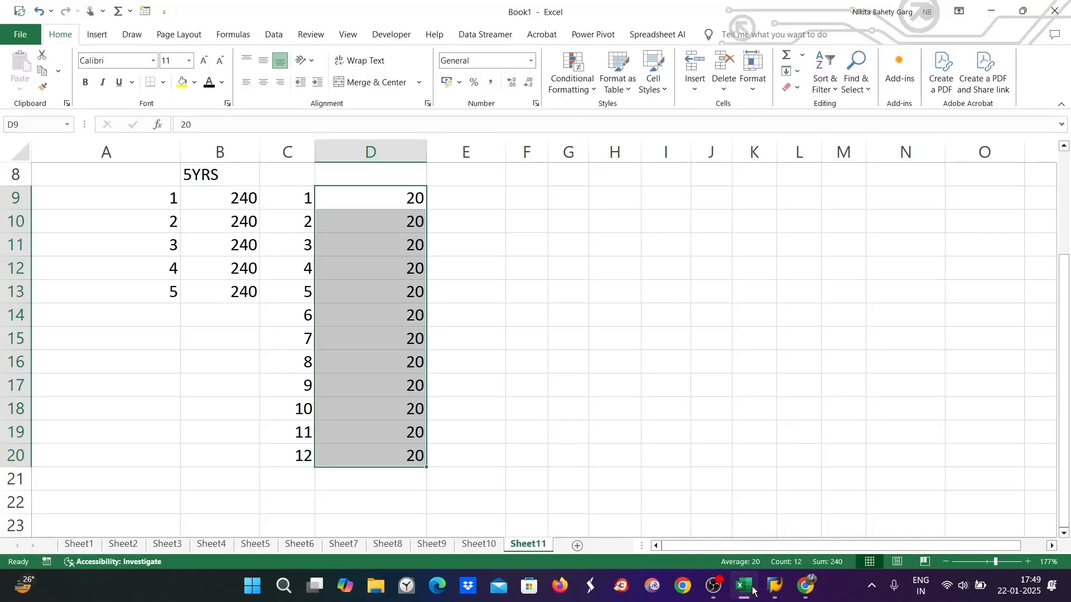
# Check the 1200 asset cost in B7, then bring back SAP's Asset Explorer for asset 4000
pyautogui.scroll(2, 466, 354)
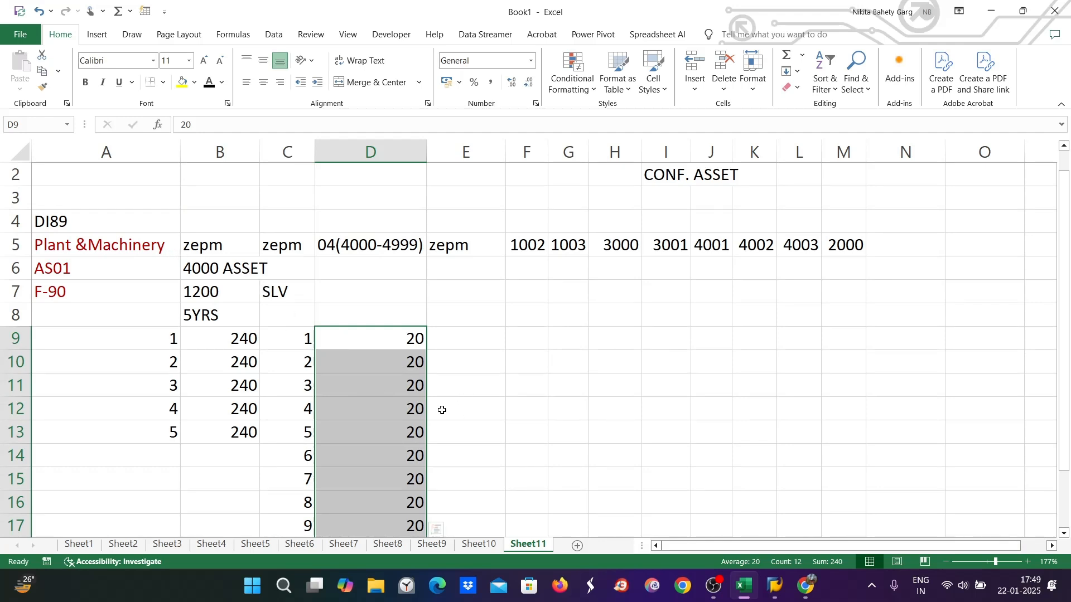
pyautogui.scroll(-1, 389, 360)
pyautogui.click(212, 224)
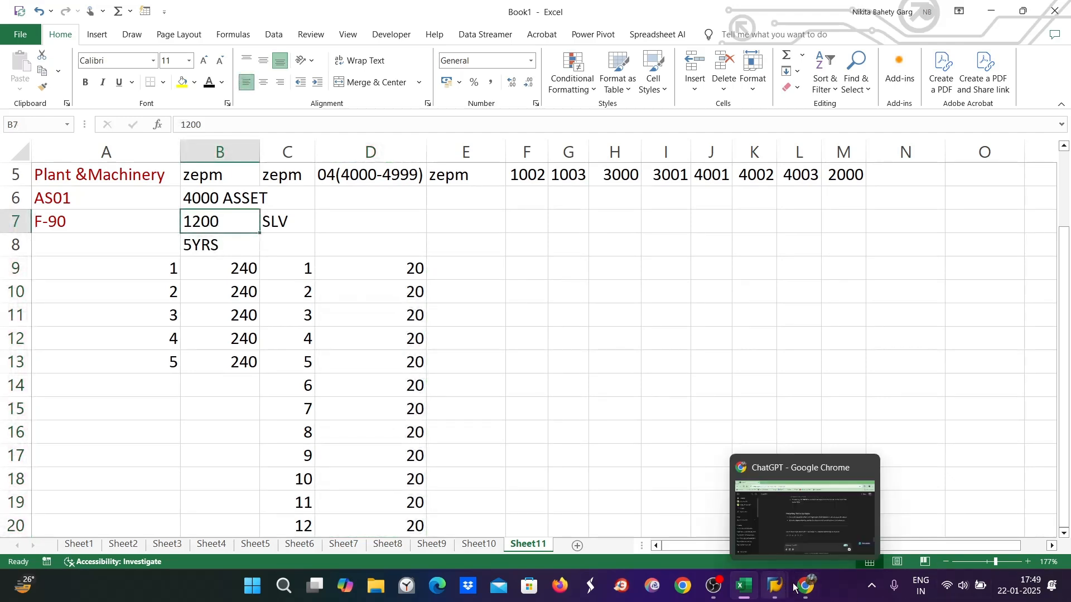
pyautogui.click(748, 586)
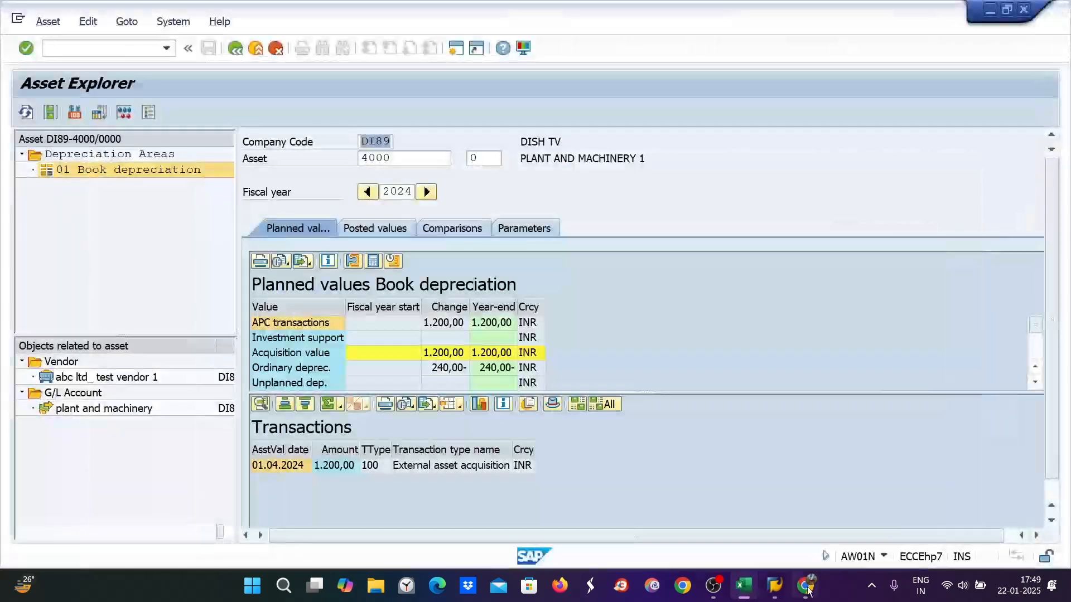
pyautogui.click(754, 593)
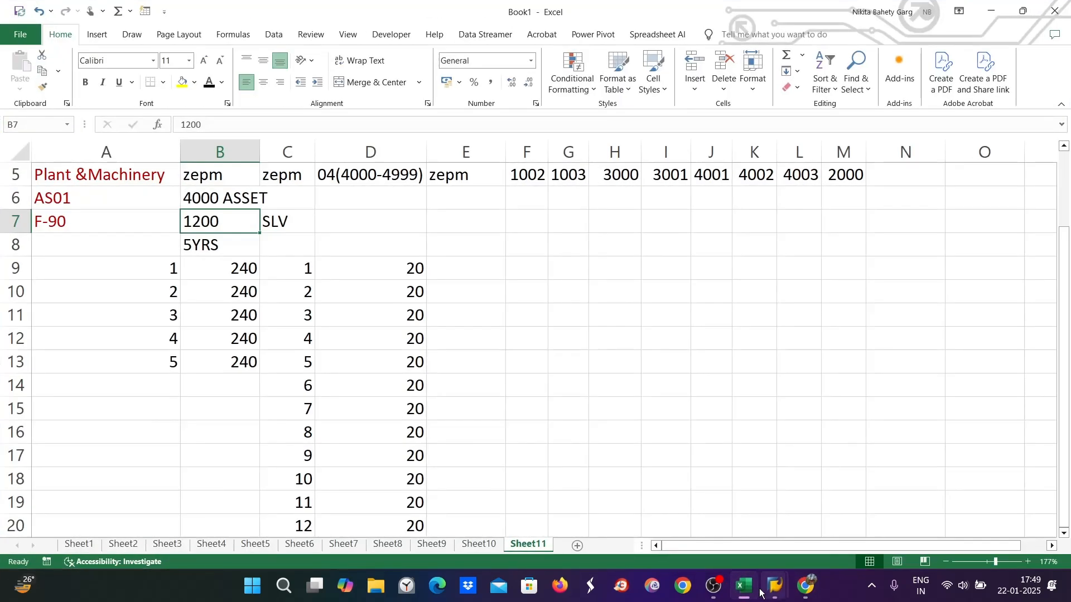
pyautogui.moveTo(765, 592)
pyautogui.click(774, 516)
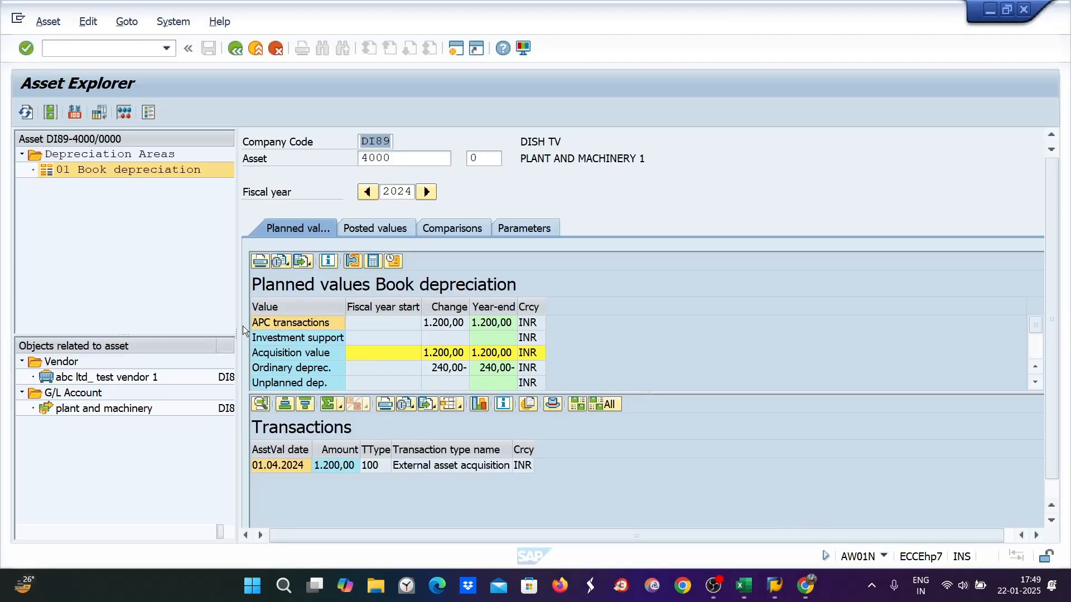
# In a new SAP session, run AFAMA for chart of depreciation ZE89
pyautogui.click(57, 48)
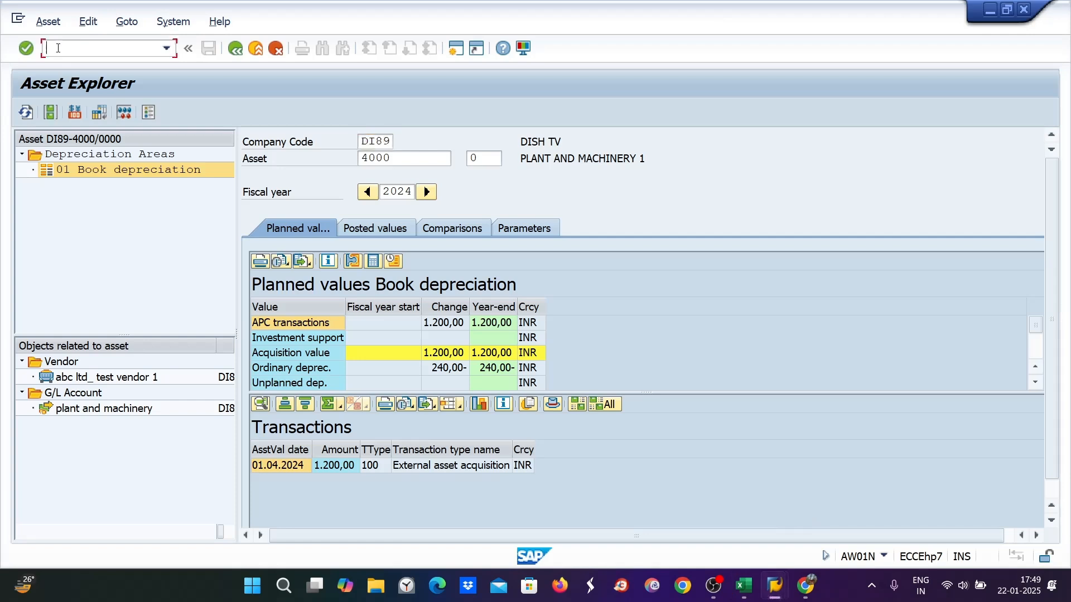
pyautogui.click(457, 48)
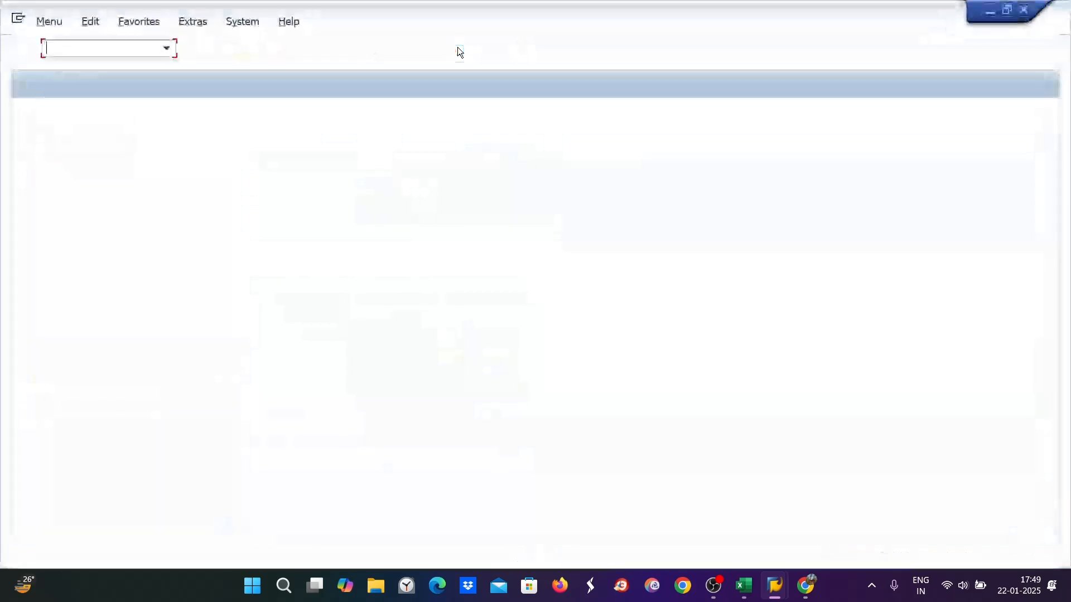
pyautogui.write('AF')
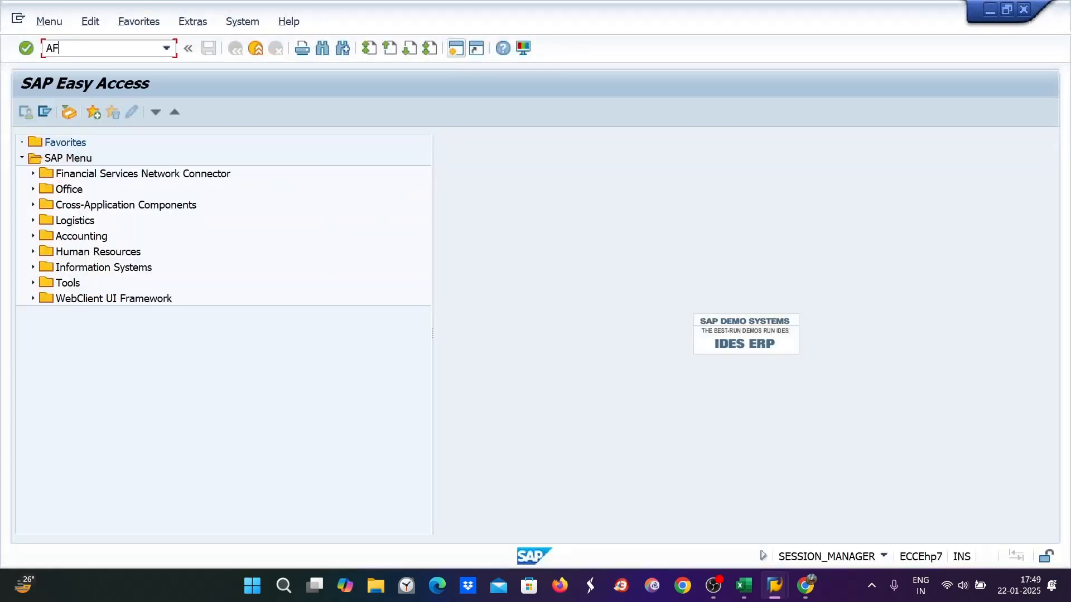
pyautogui.write('AMA')
pyautogui.press('Return')
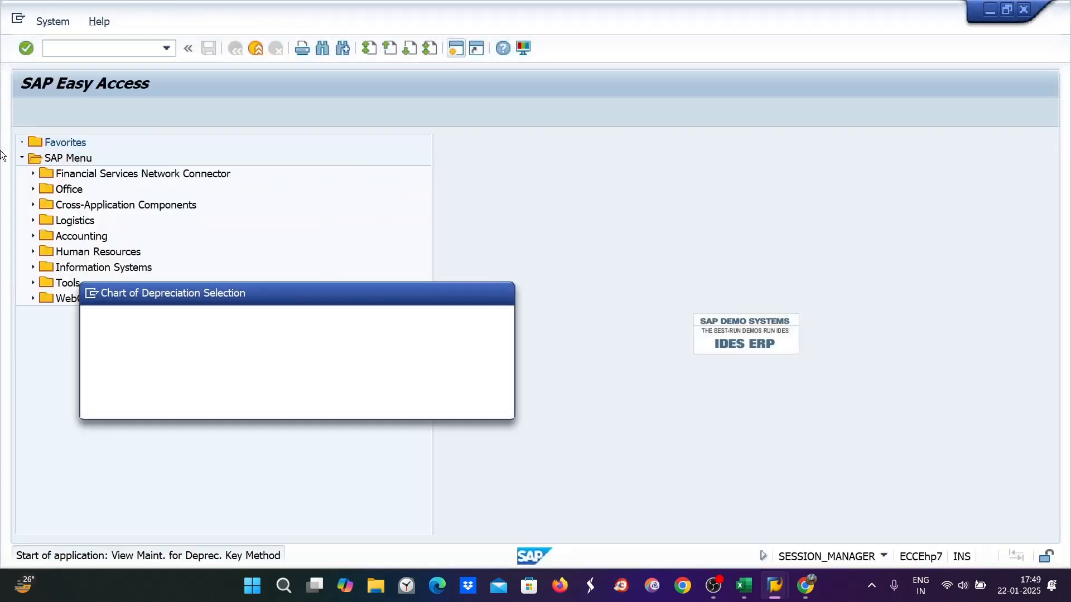
pyautogui.write('ZE89')
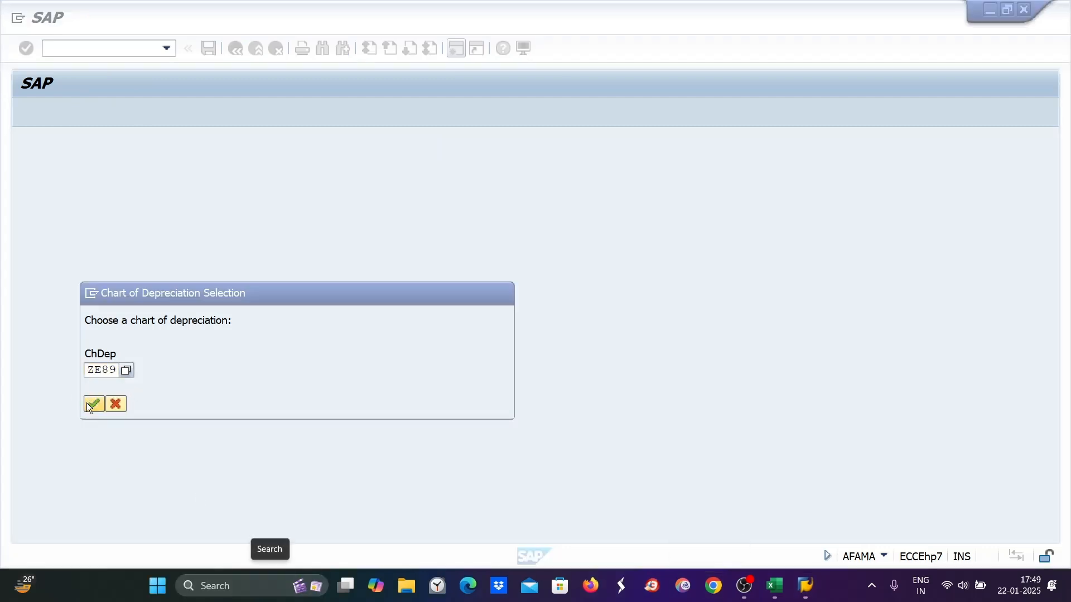
pyautogui.click(92, 407)
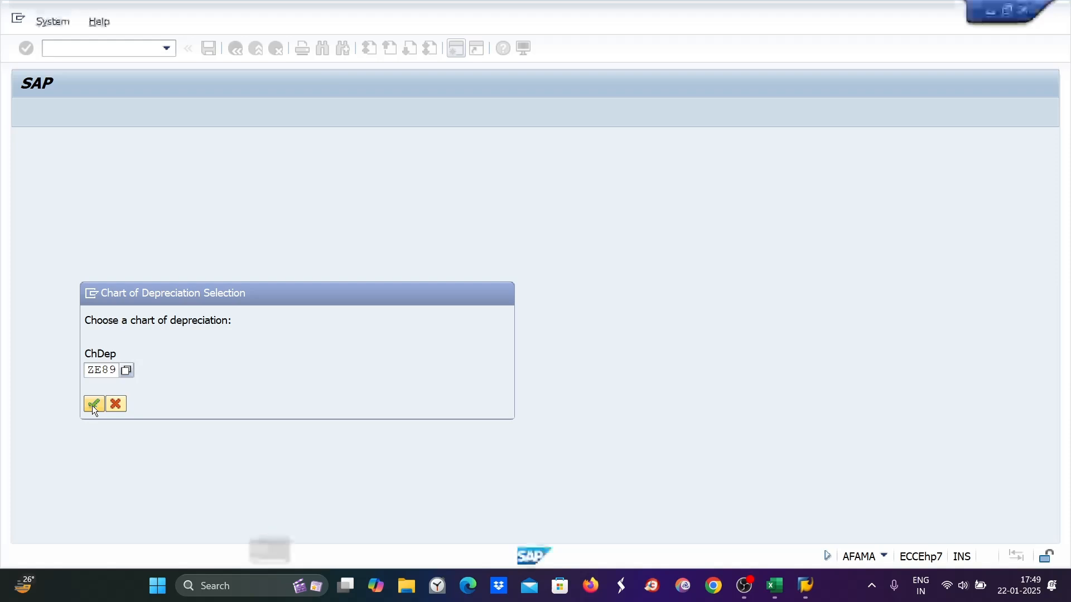
pyautogui.click(92, 406)
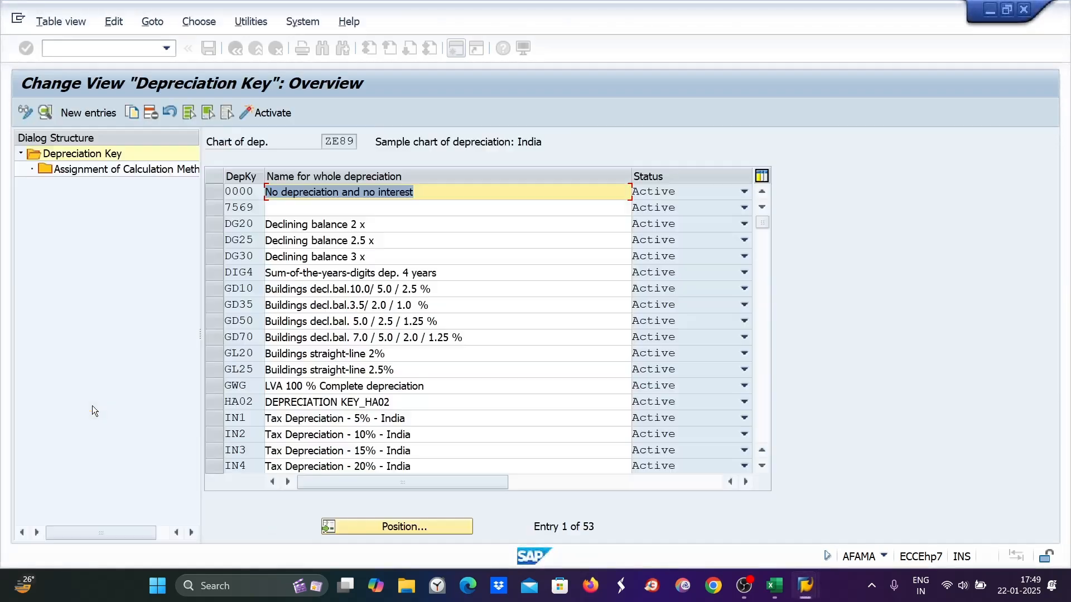
# Position the key list at ZE89 and leave only key ZE98 marked
pyautogui.click(407, 520)
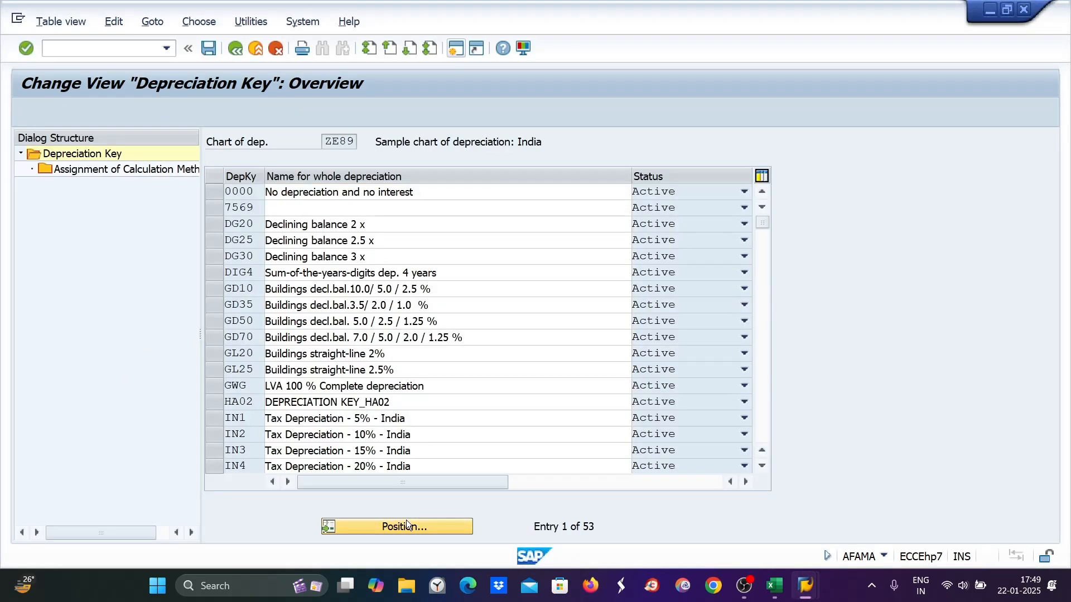
pyautogui.write('ZE89')
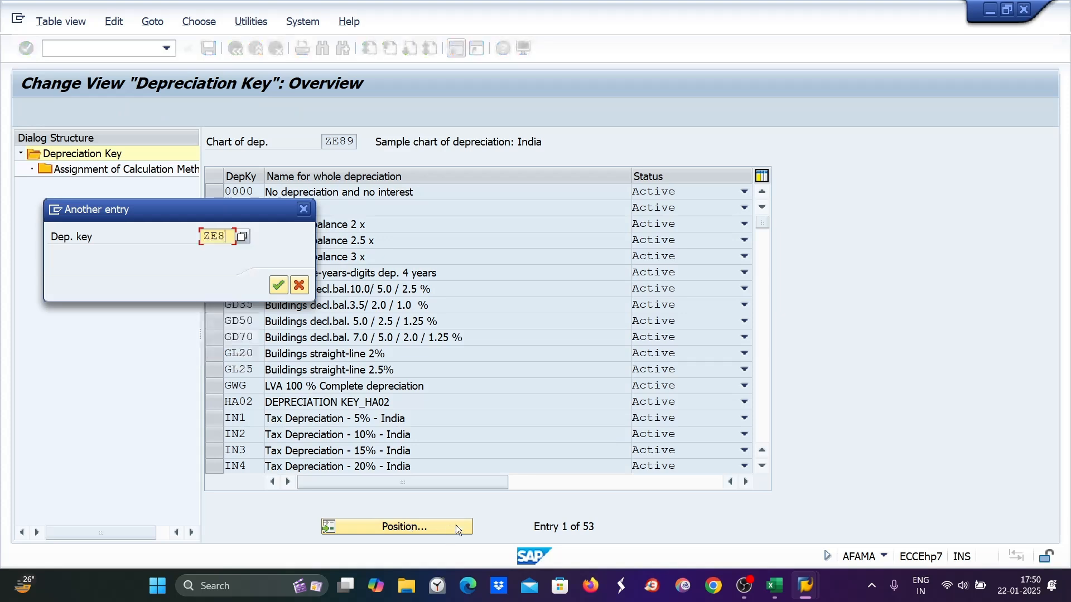
pyautogui.press('Return')
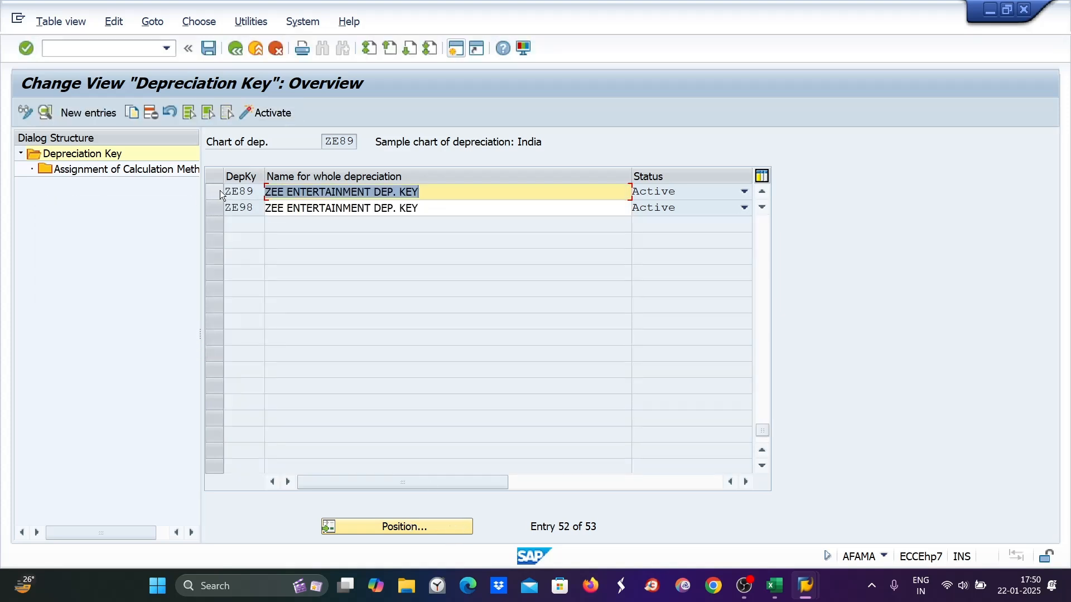
pyautogui.click(216, 193)
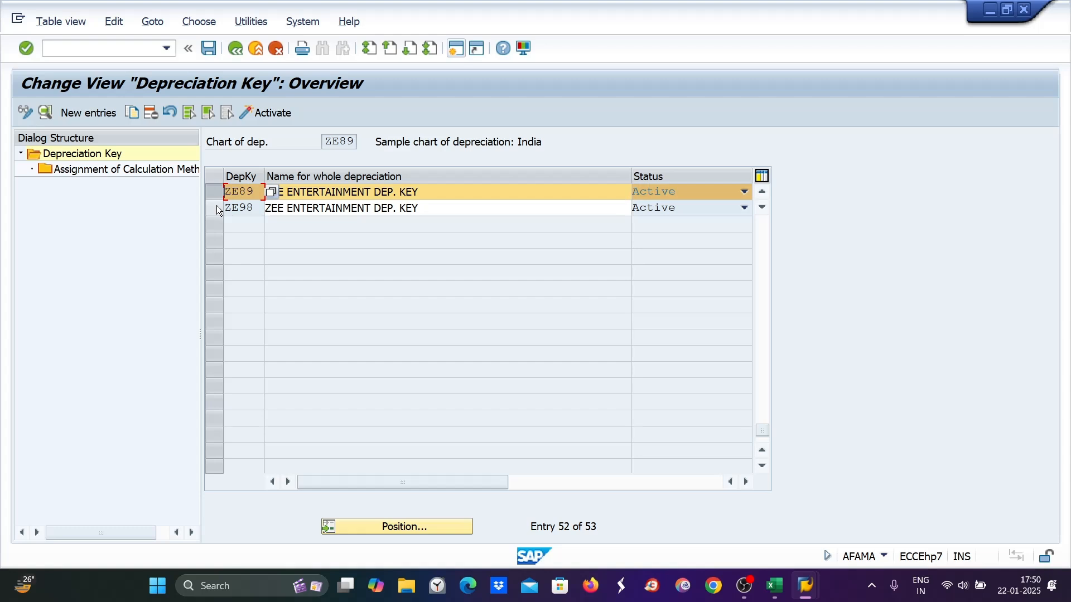
pyautogui.click(216, 206)
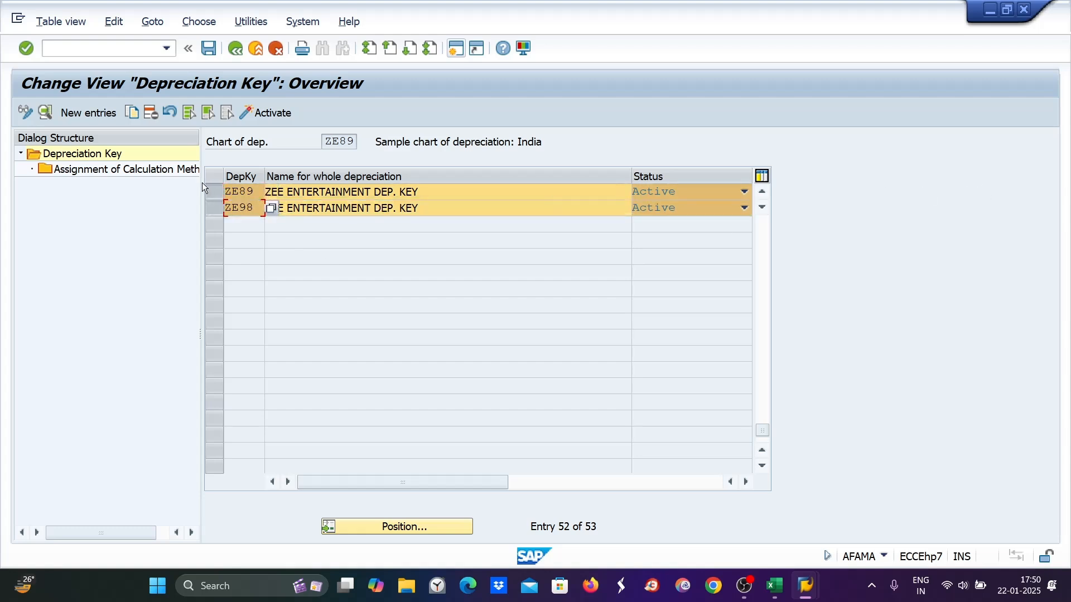
pyautogui.click(216, 191)
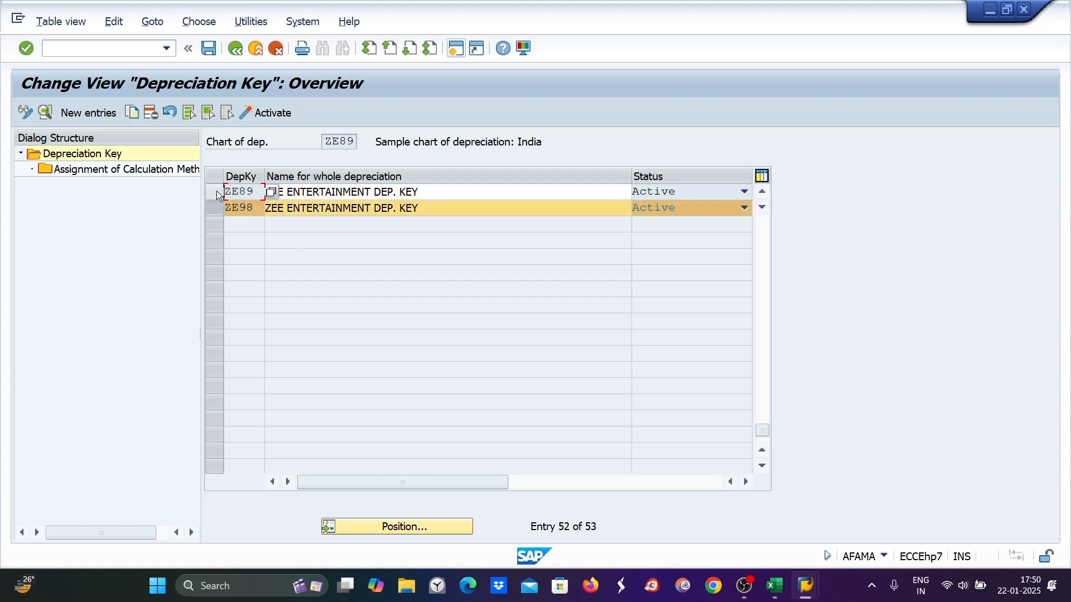
pyautogui.click(150, 113)
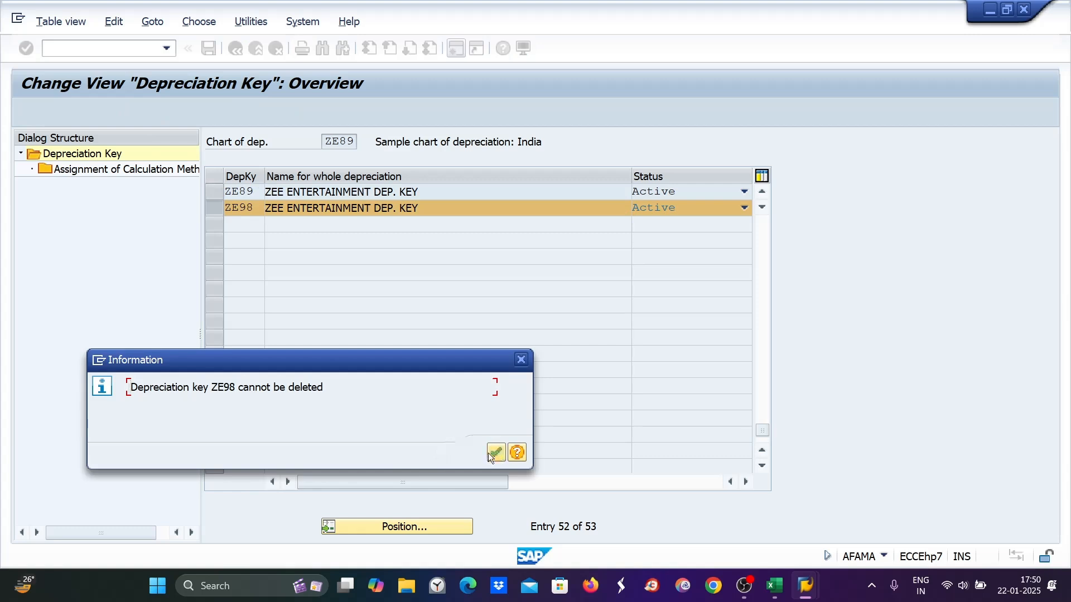
pyautogui.click(495, 453)
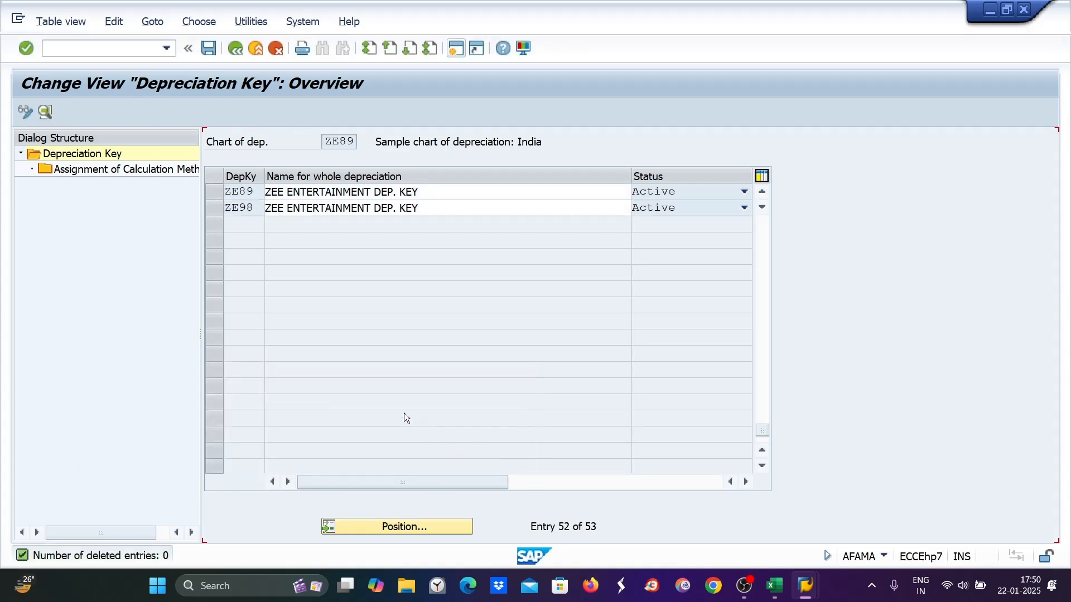
pyautogui.hotkey('ctrl', 's')
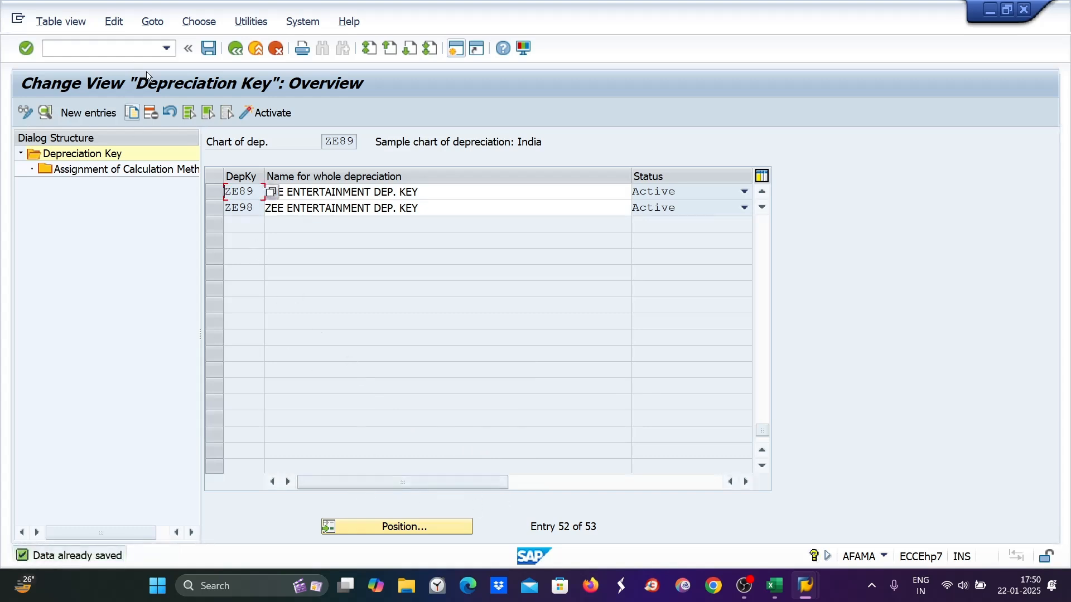
pyautogui.click(417, 527)
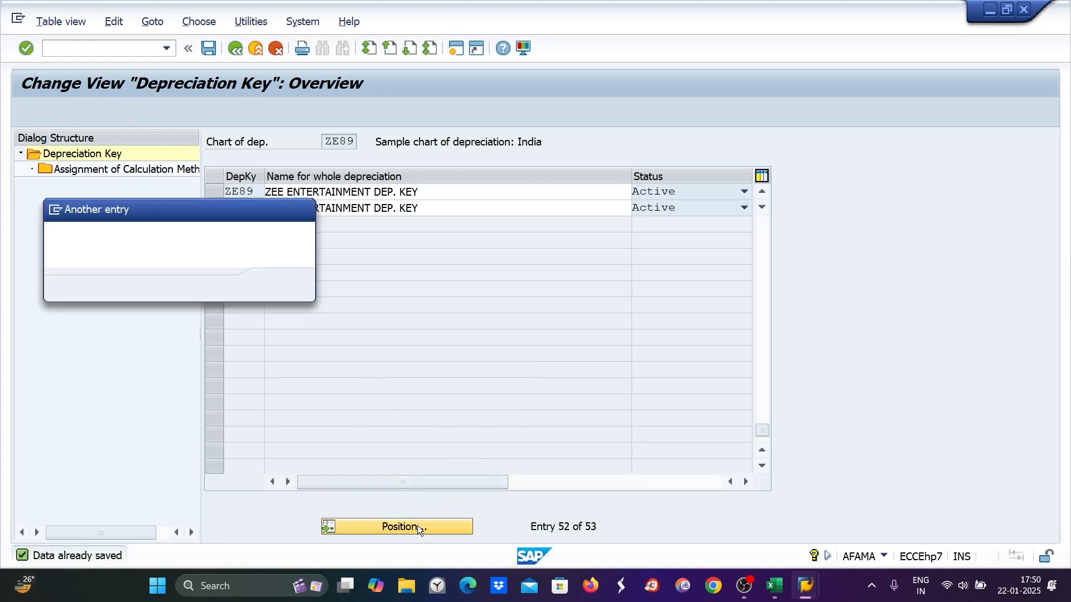
pyautogui.write('ZE98')
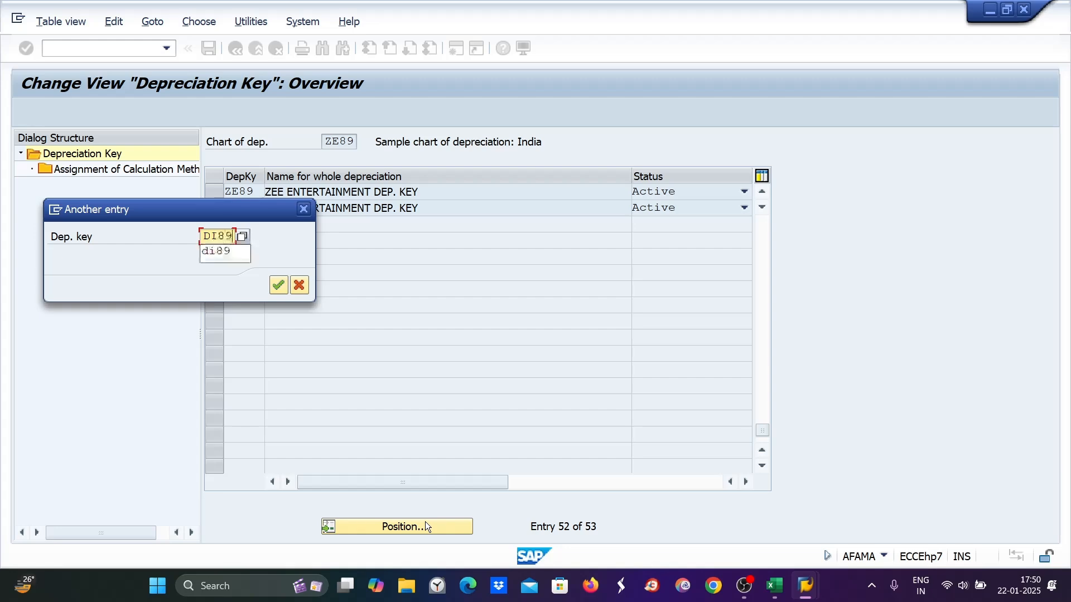
pyautogui.press('Return')
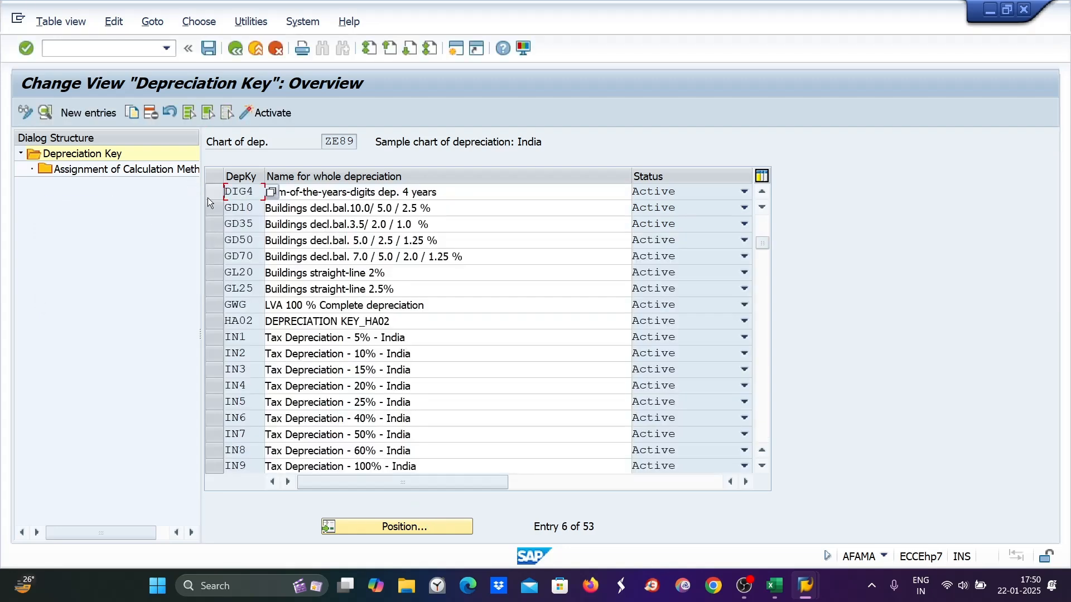
pyautogui.scroll(2, 250, 273)
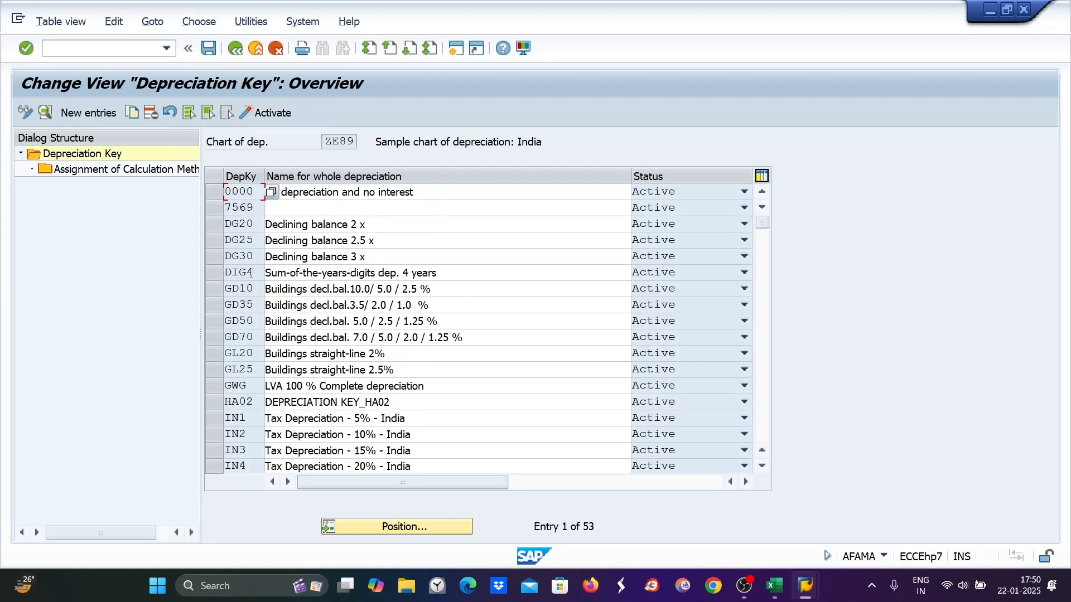
pyautogui.scroll(-1, 250, 277)
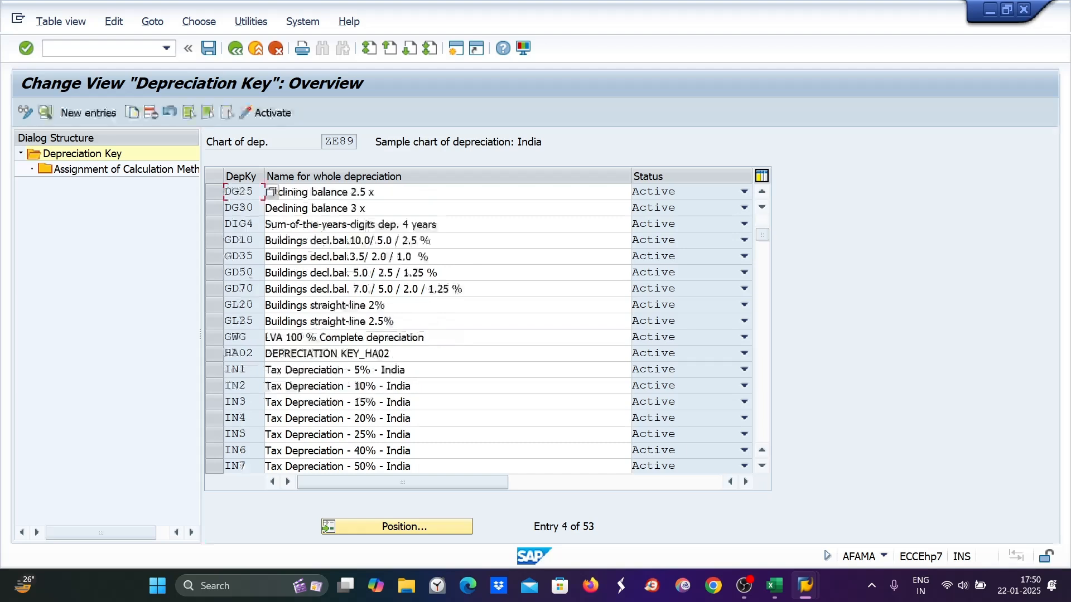
pyautogui.click(392, 527)
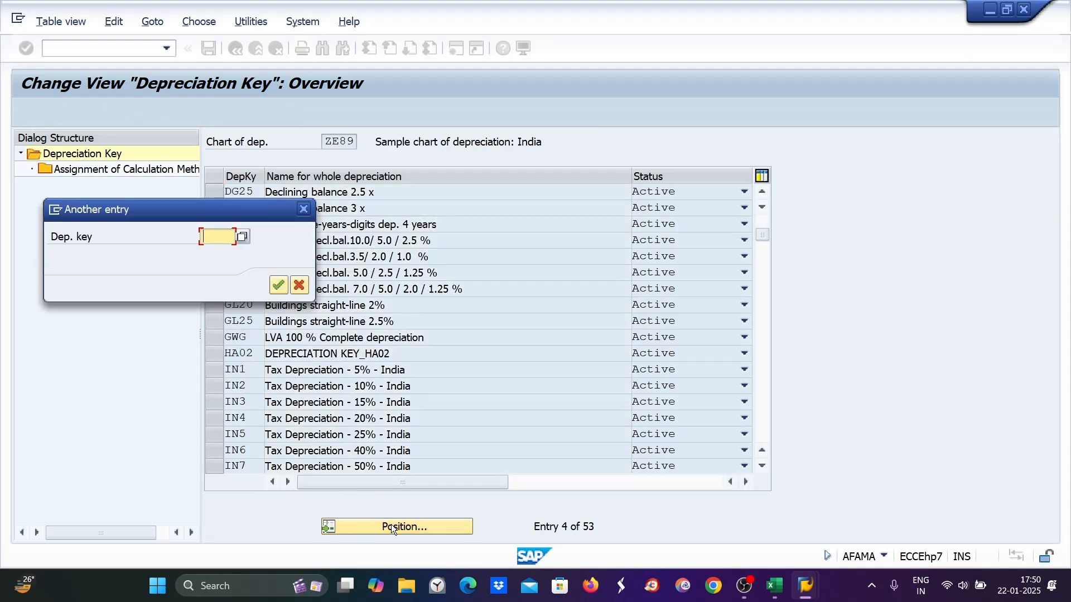
pyautogui.write('di99')
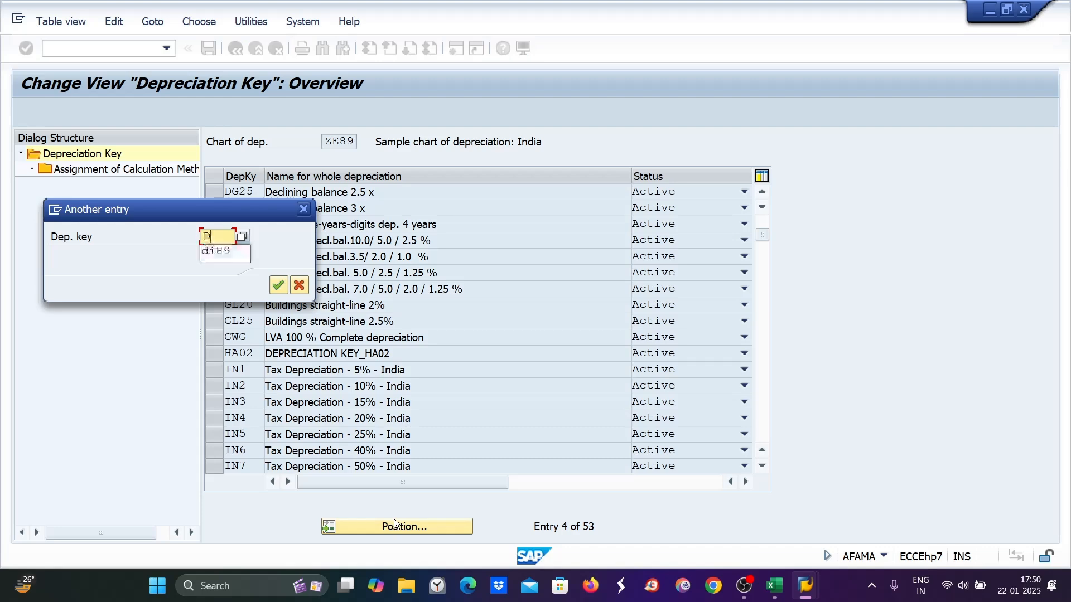
pyautogui.press('Return')
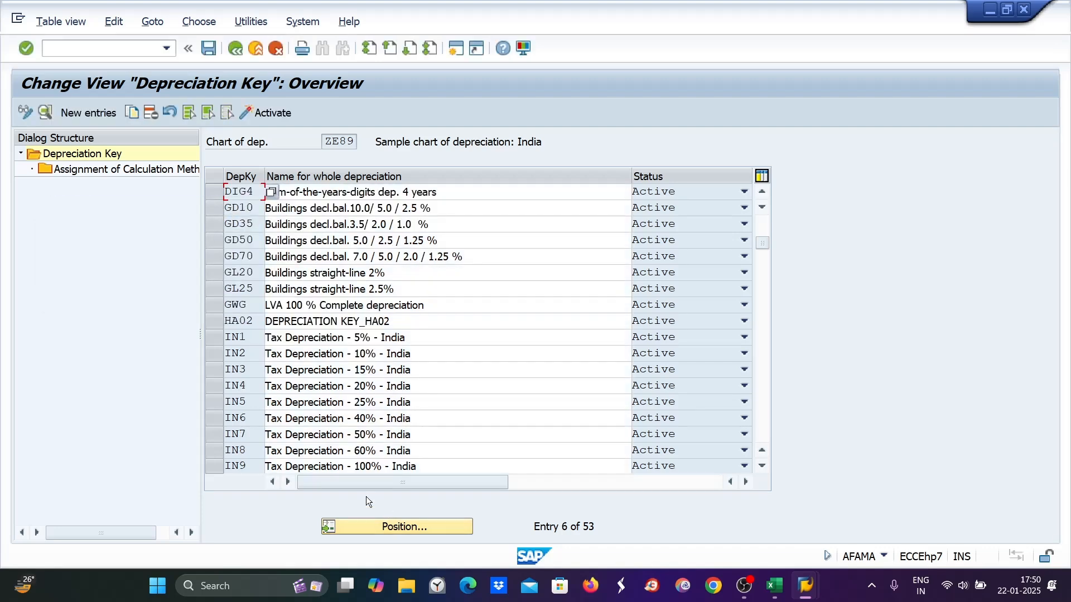
pyautogui.scroll(1, 291, 389)
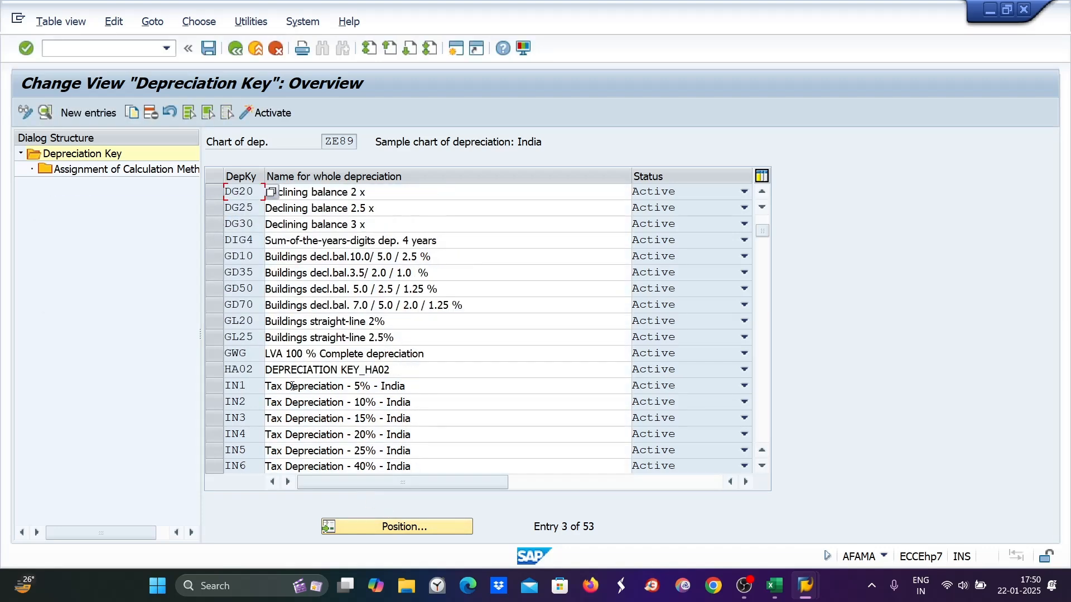
pyautogui.scroll(-6, 291, 388)
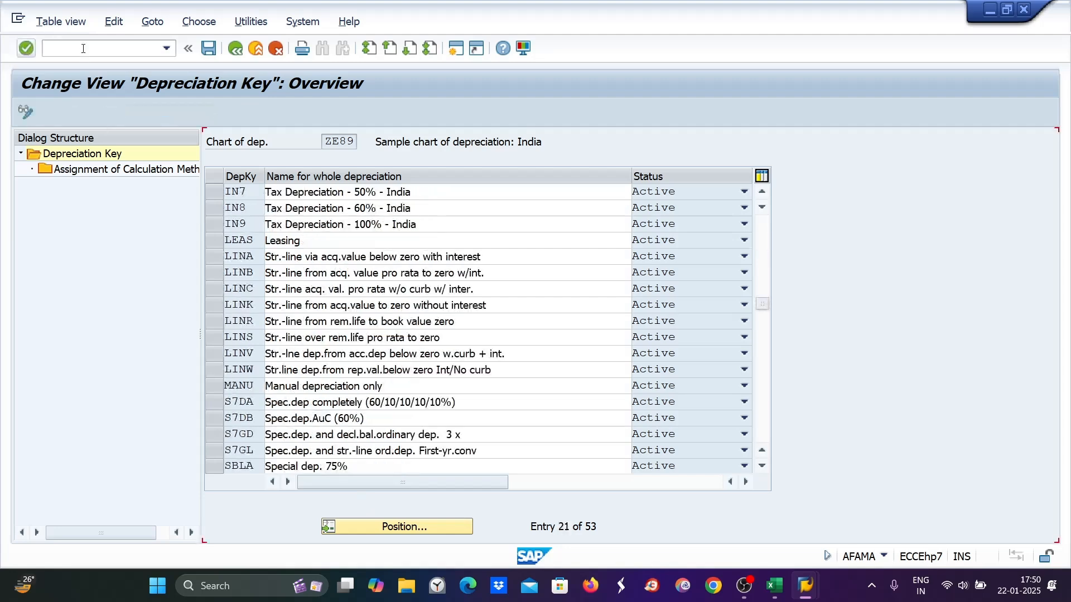
pyautogui.press('pagedown')
pyautogui.click(59, 50)
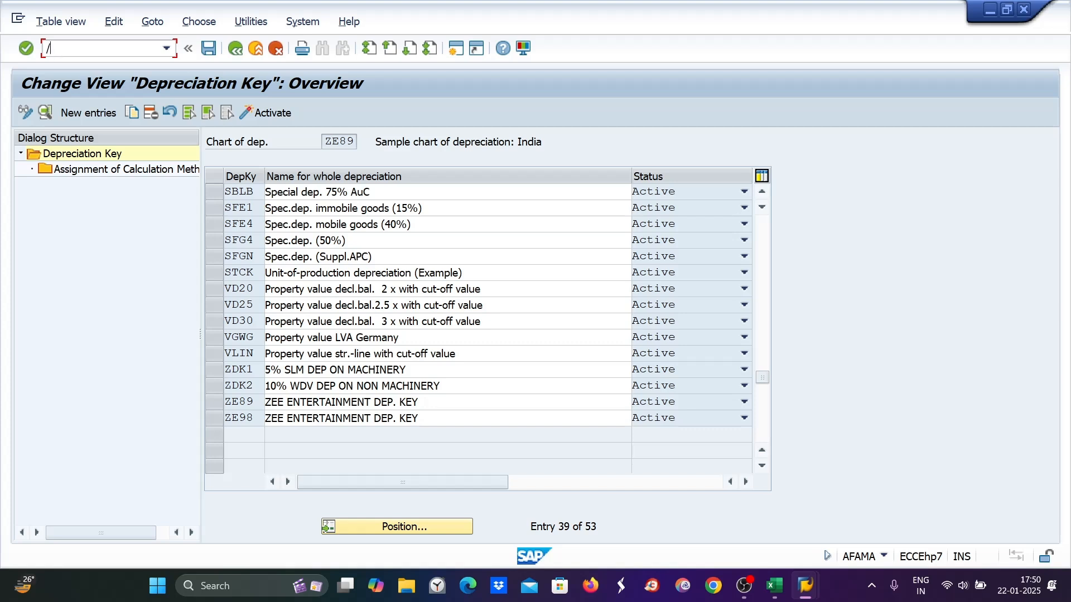
pyautogui.press('Return')
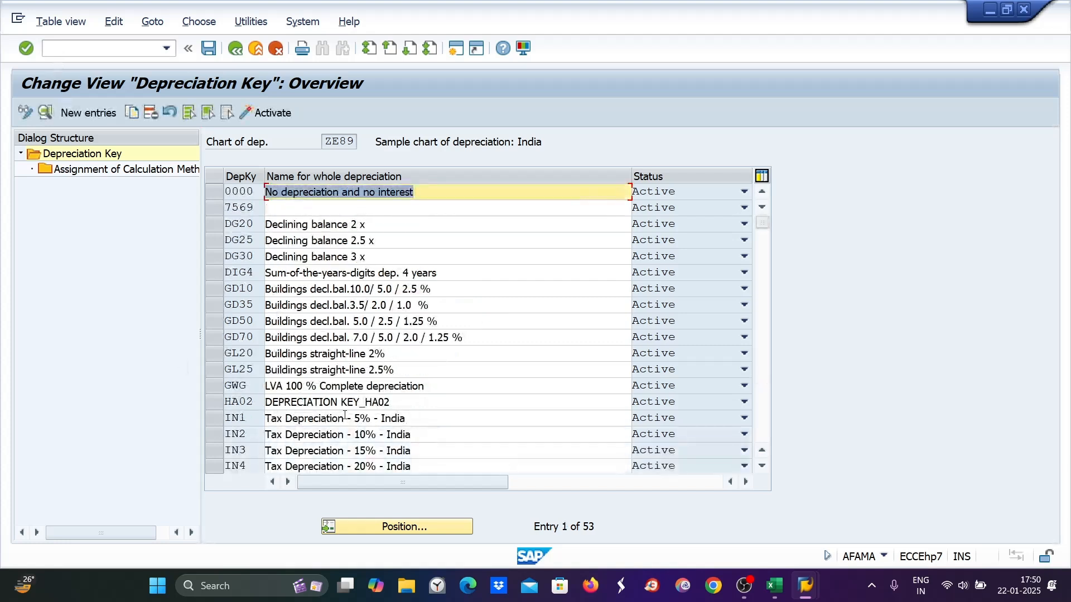
pyautogui.click(407, 528)
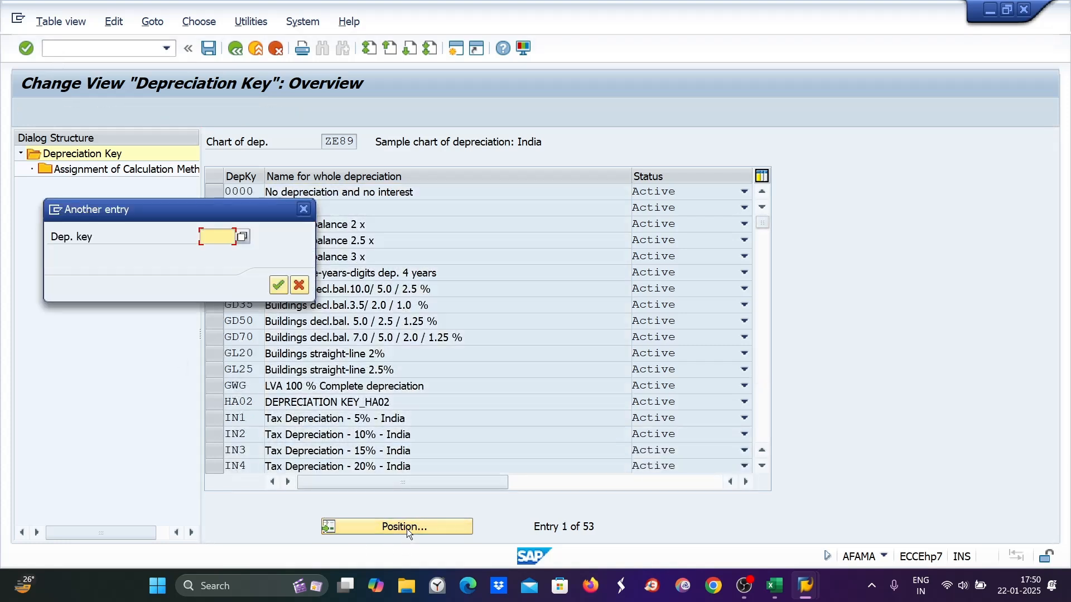
pyautogui.write('di99')
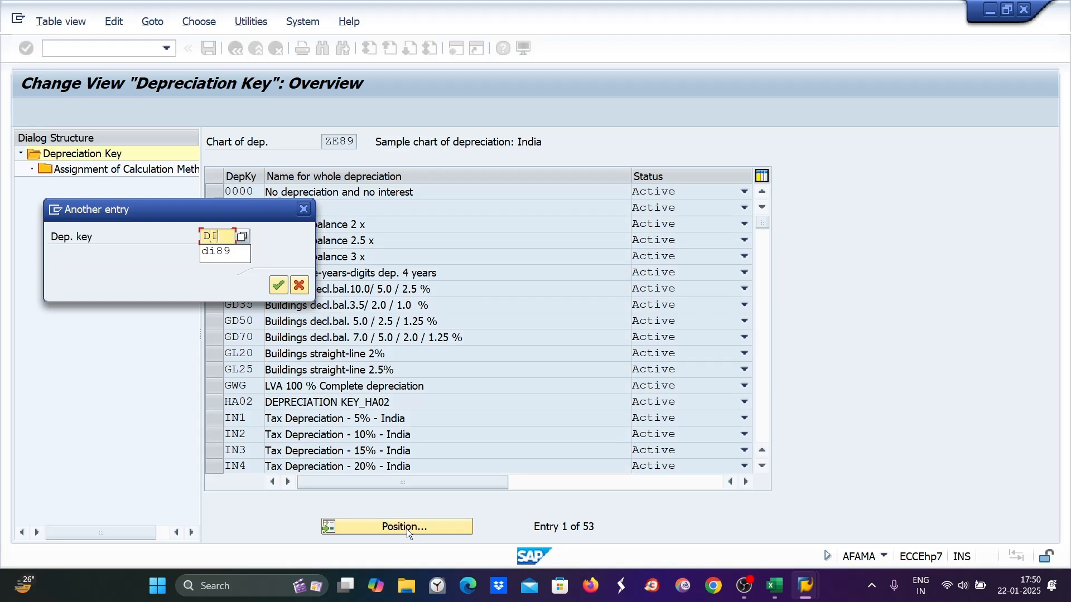
pyautogui.press('Return')
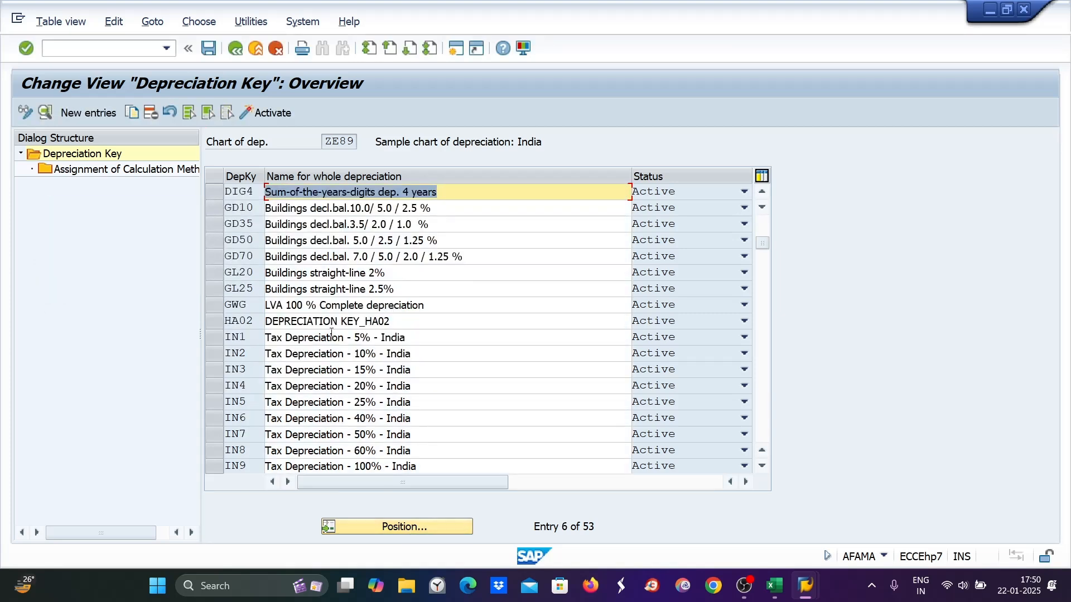
pyautogui.click(396, 530)
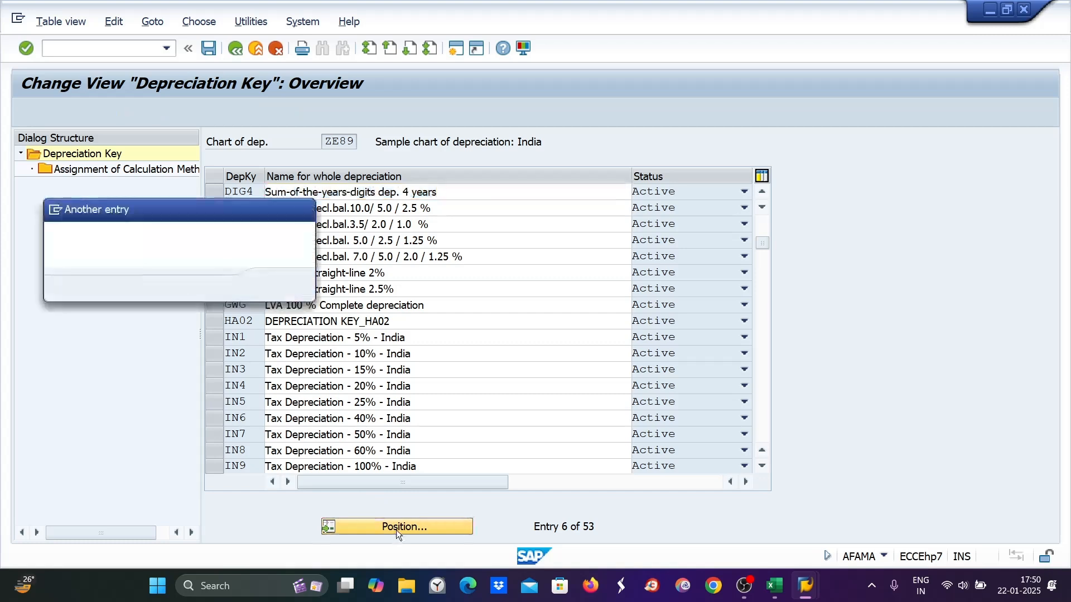
pyautogui.write('di99')
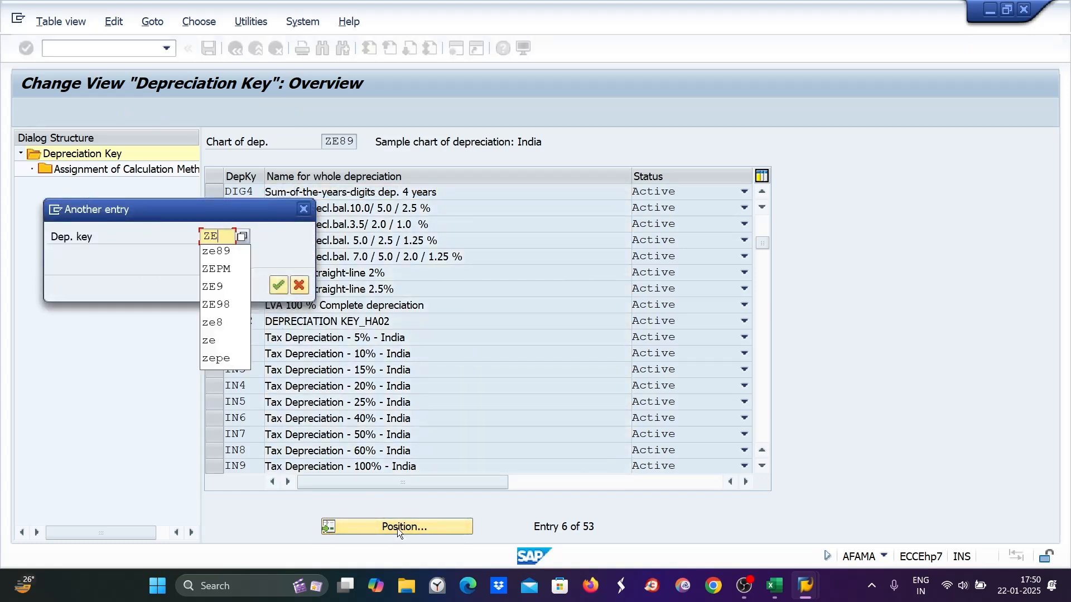
pyautogui.press('Return')
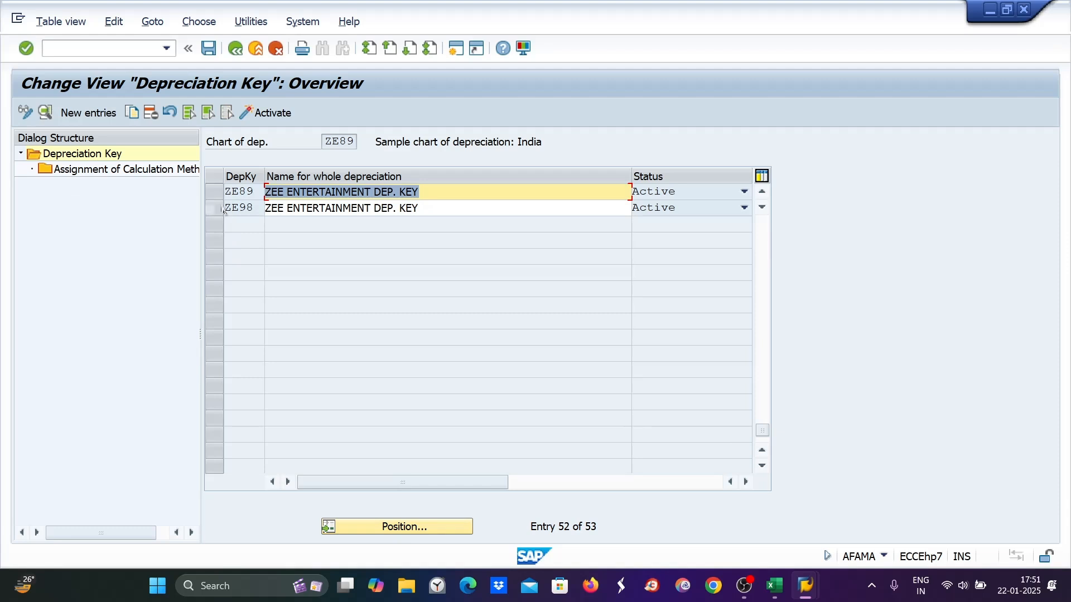
# Open and save ZE89's calculation method assignment details, then go back to the overview
pyautogui.doubleClick(135, 170)
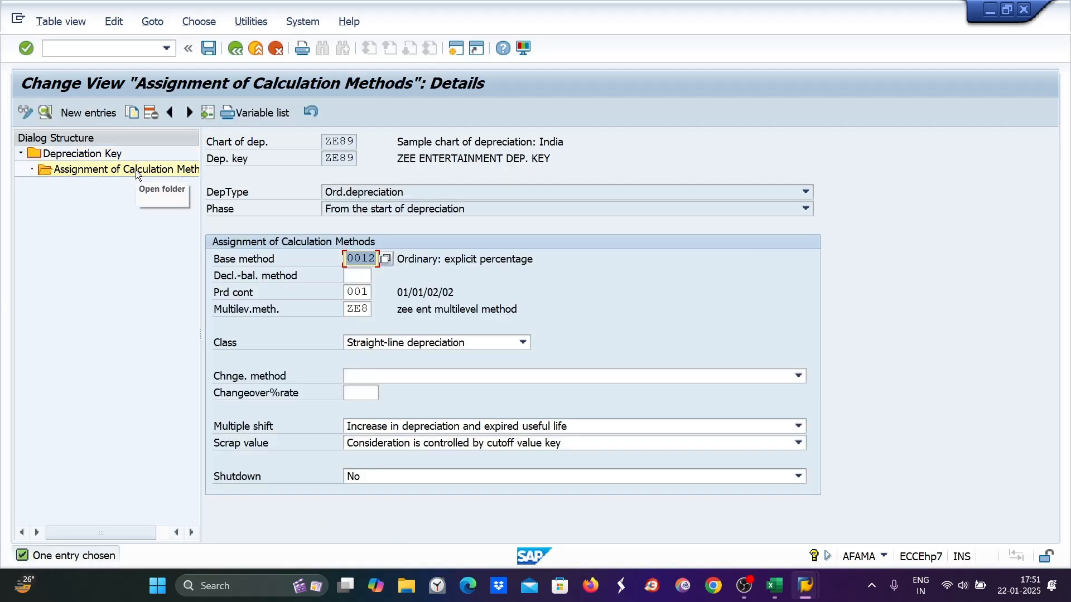
pyautogui.click(209, 49)
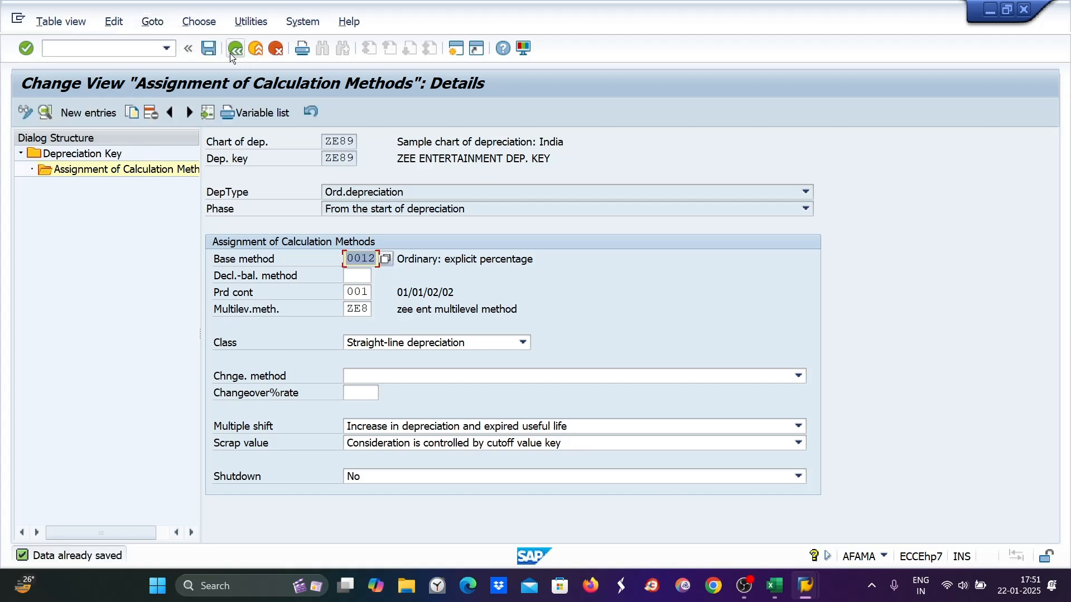
pyautogui.click(235, 49)
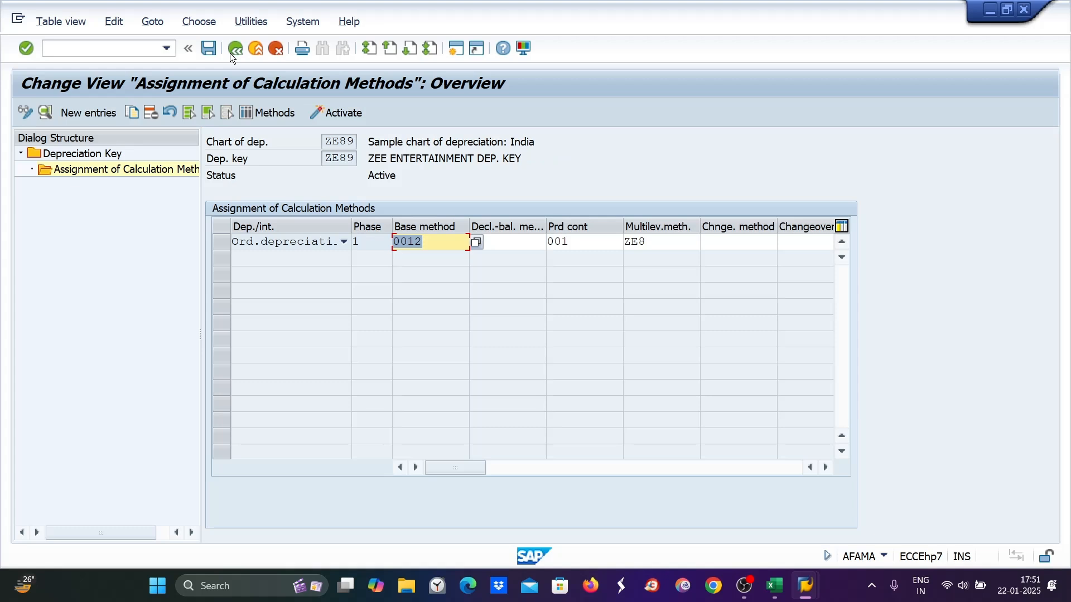
# Restart depreciation key maintenance with /NAFAMS
pyautogui.click(74, 49)
pyautogui.write('/NAFAMS')
pyautogui.press('Return')
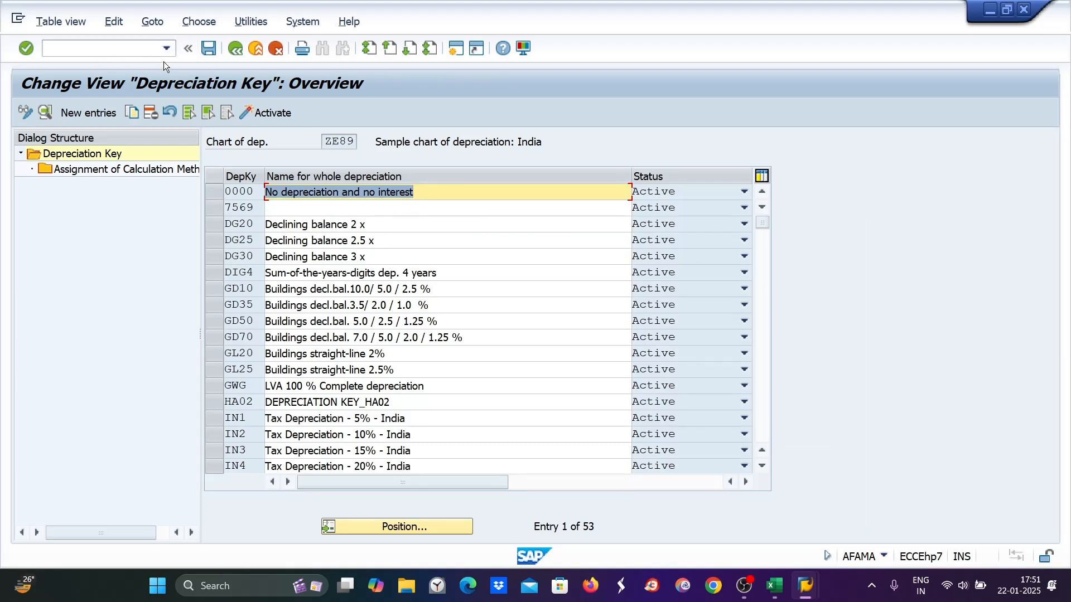
pyautogui.click(235, 48)
pyautogui.click(58, 48)
pyautogui.write('AFAMA')
pyautogui.press('Return')
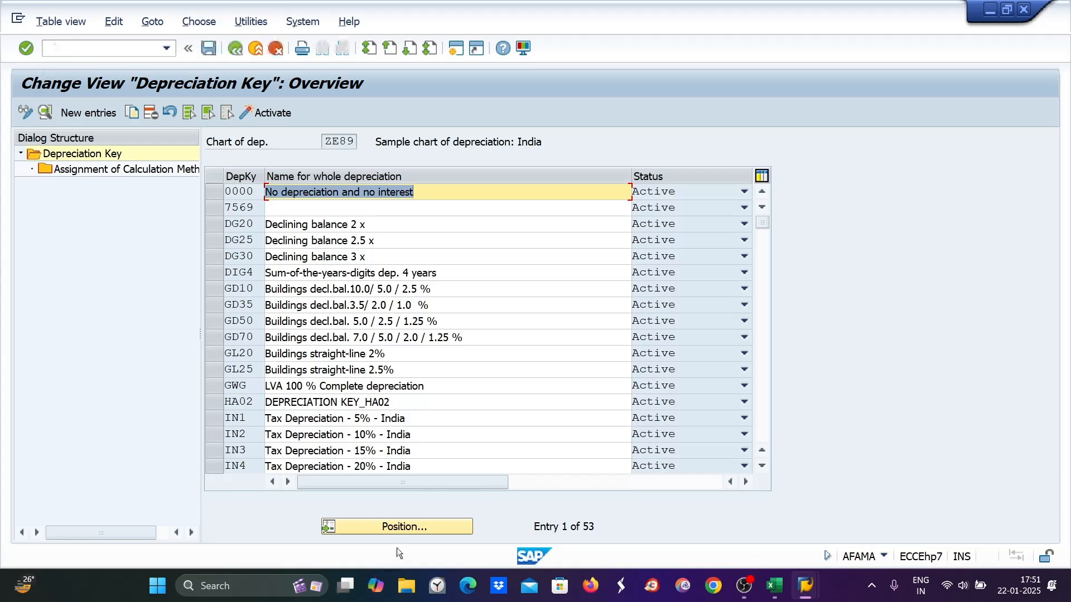
pyautogui.click(416, 524)
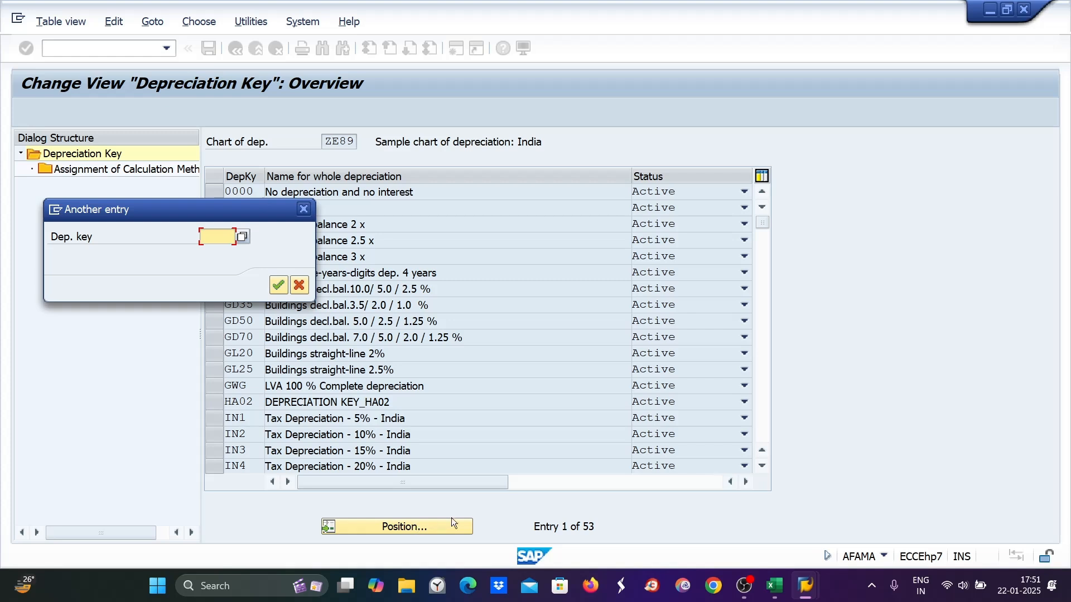
pyautogui.write('DIG4')
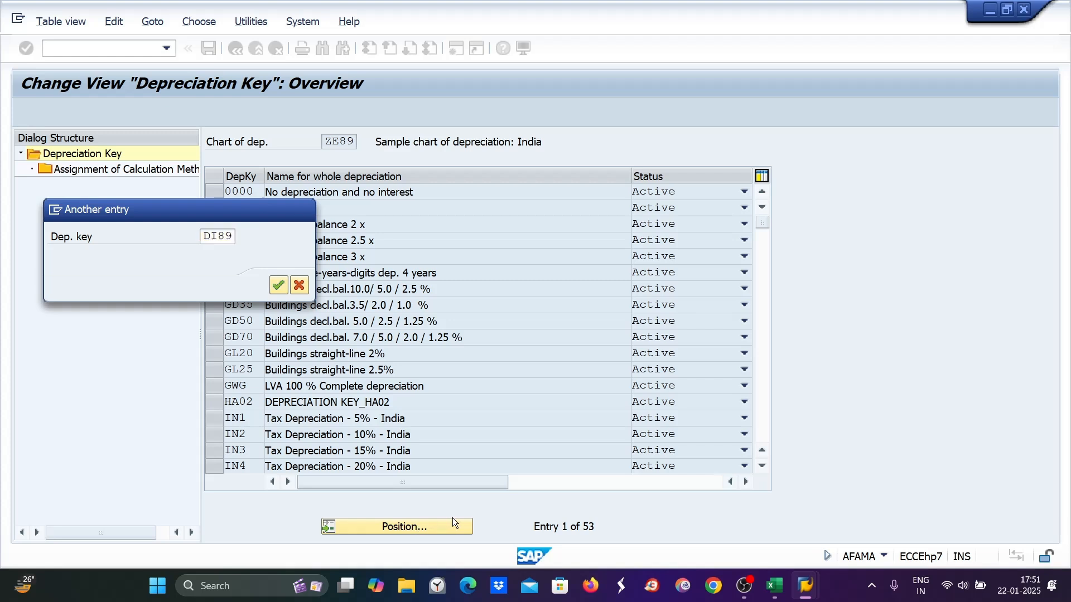
pyautogui.press('Return')
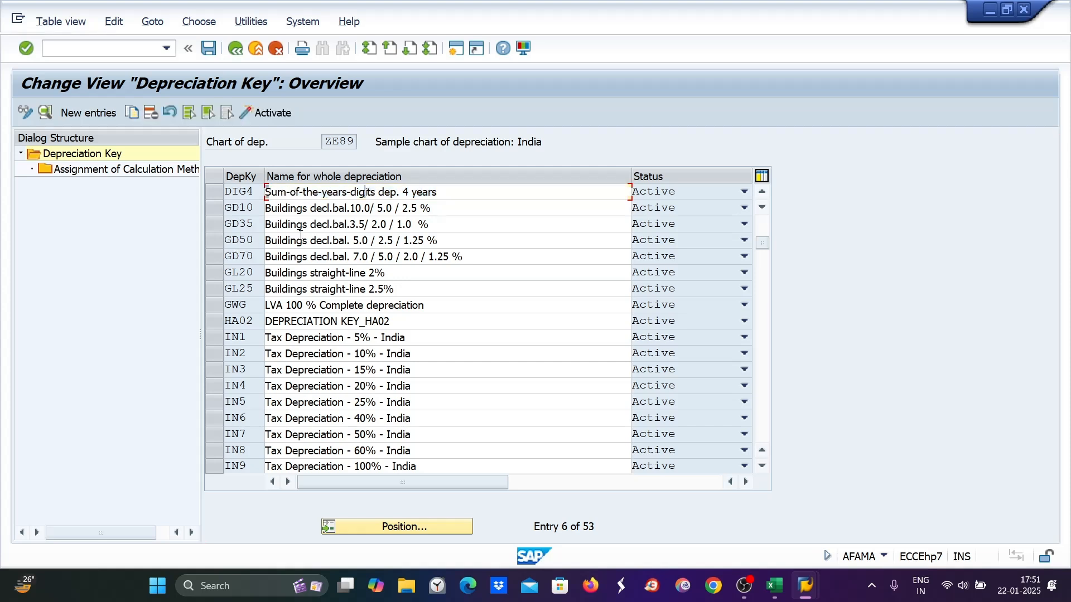
pyautogui.scroll(1, 301, 240)
pyautogui.scroll(1, 301, 239)
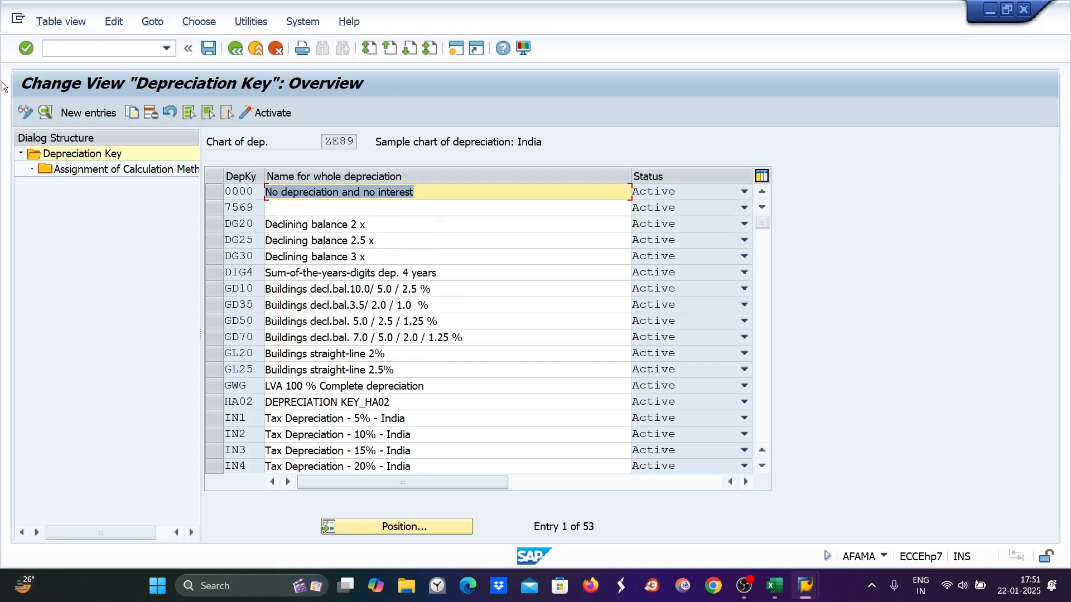
# Add depreciation key DI89 with description 'DISH TV DEP. KEY' and open its calculation method assignments
pyautogui.click(82, 114)
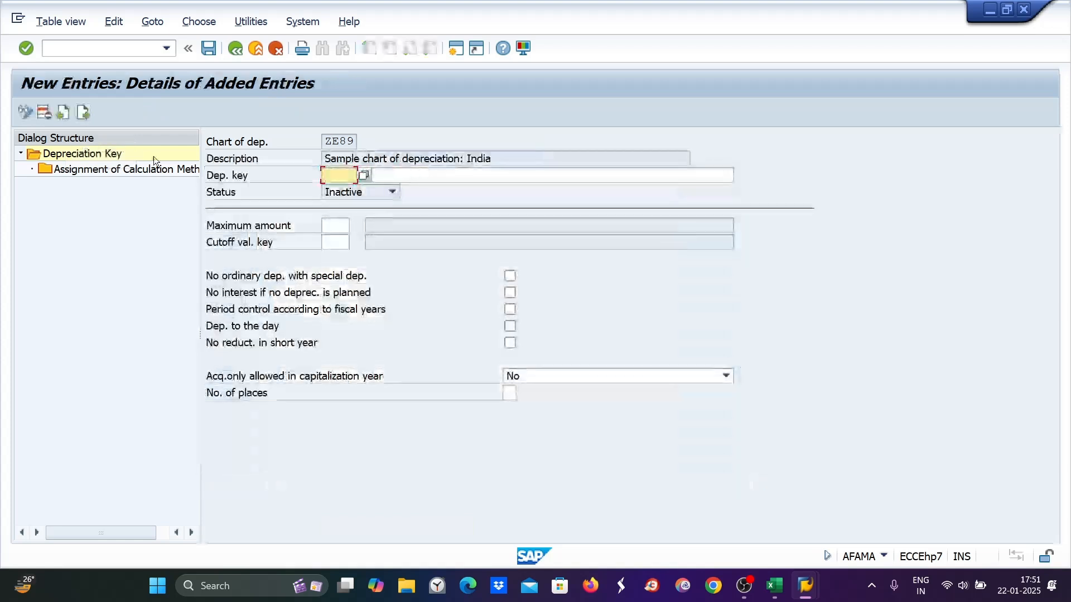
pyautogui.write('DI')
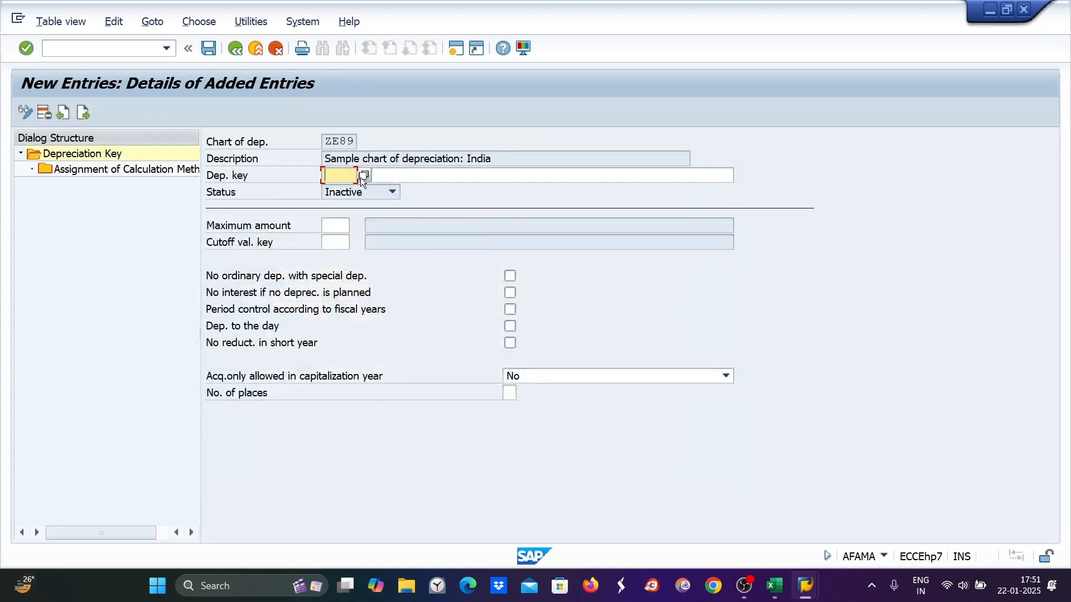
pyautogui.write('89')
pyautogui.click(418, 174)
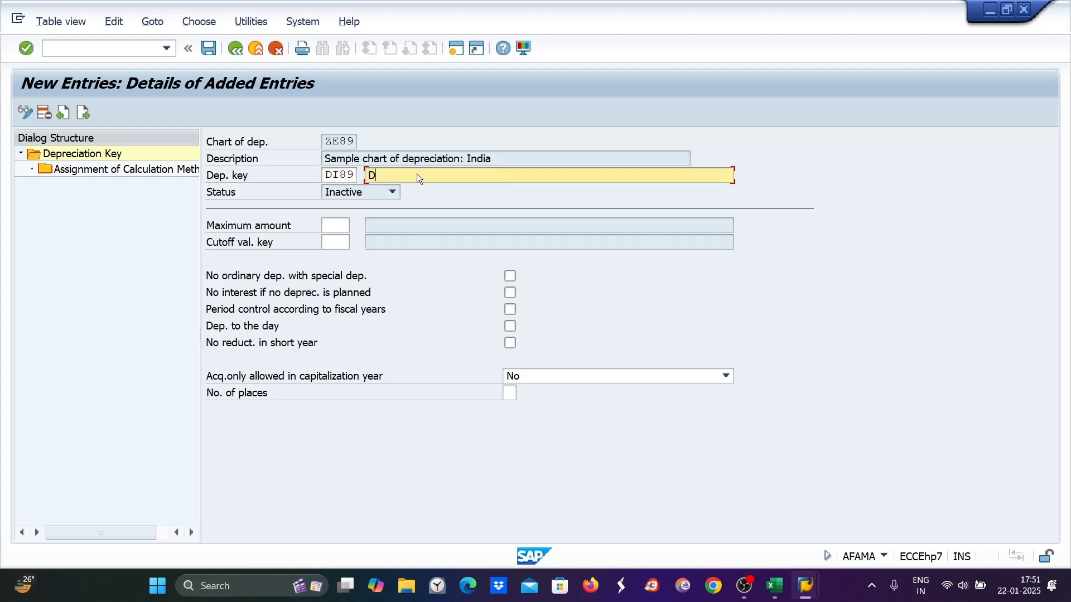
pyautogui.write('DI')
pyautogui.click(417, 198)
pyautogui.hotkey('shift', 'Tab')
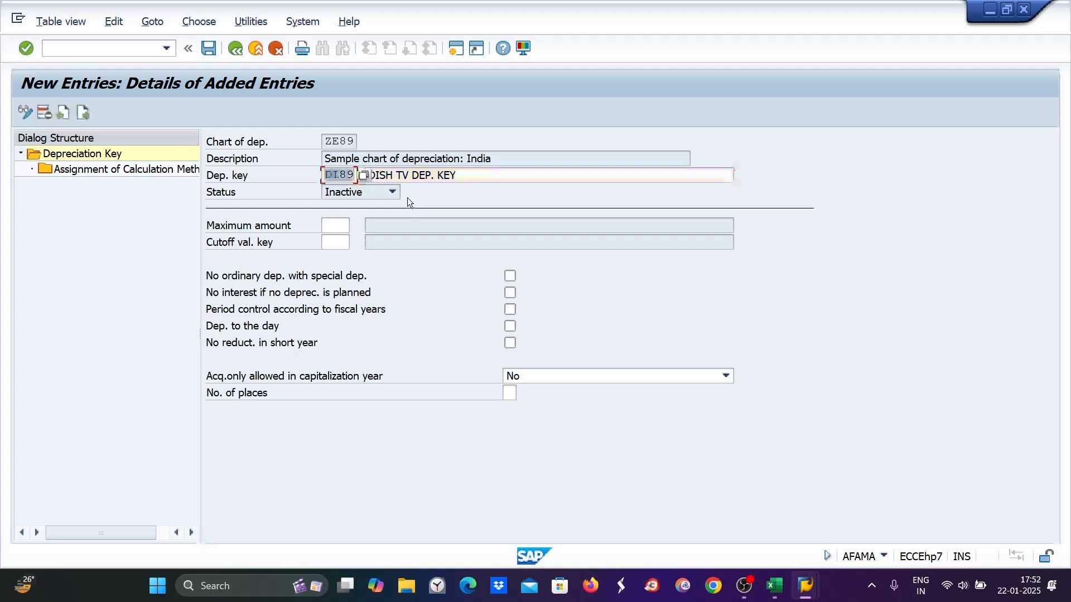
pyautogui.doubleClick(94, 170)
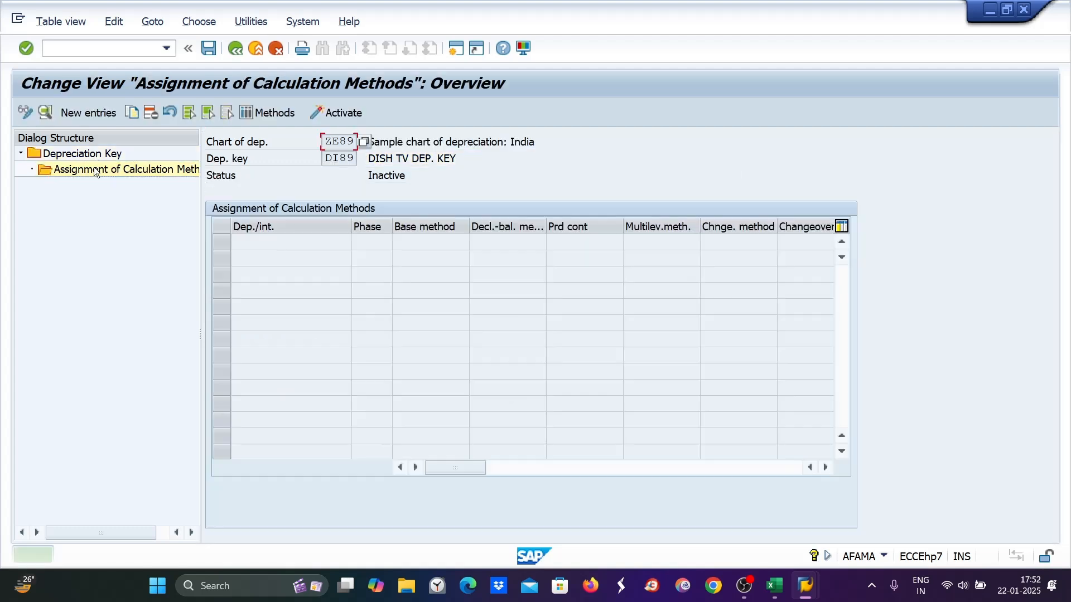
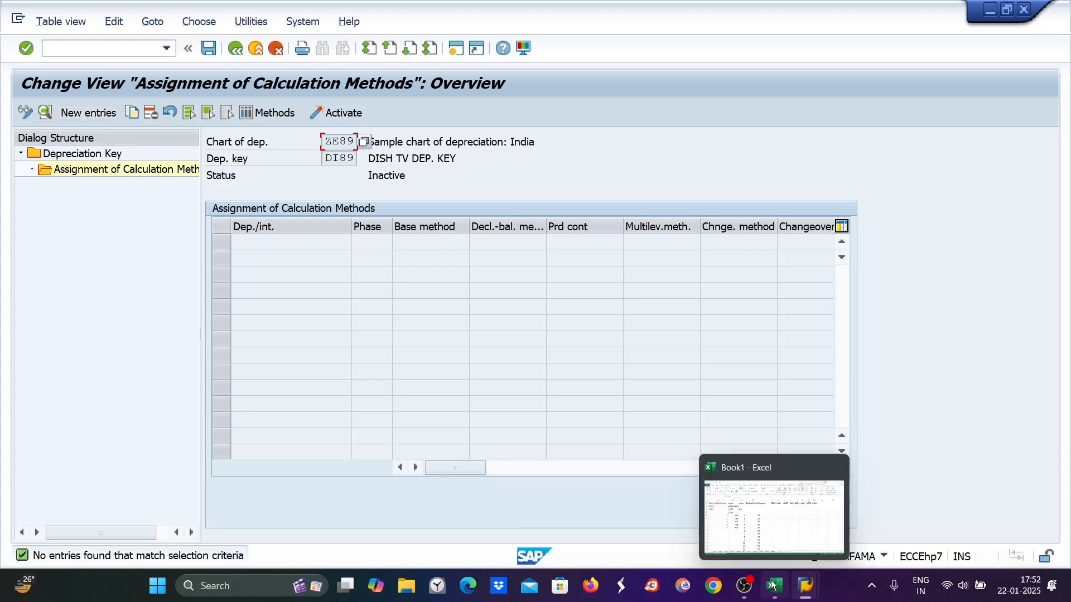
# Close the Asset Explorer and calculation method assignment windows
pyautogui.moveTo(806, 585)
pyautogui.click(725, 528)
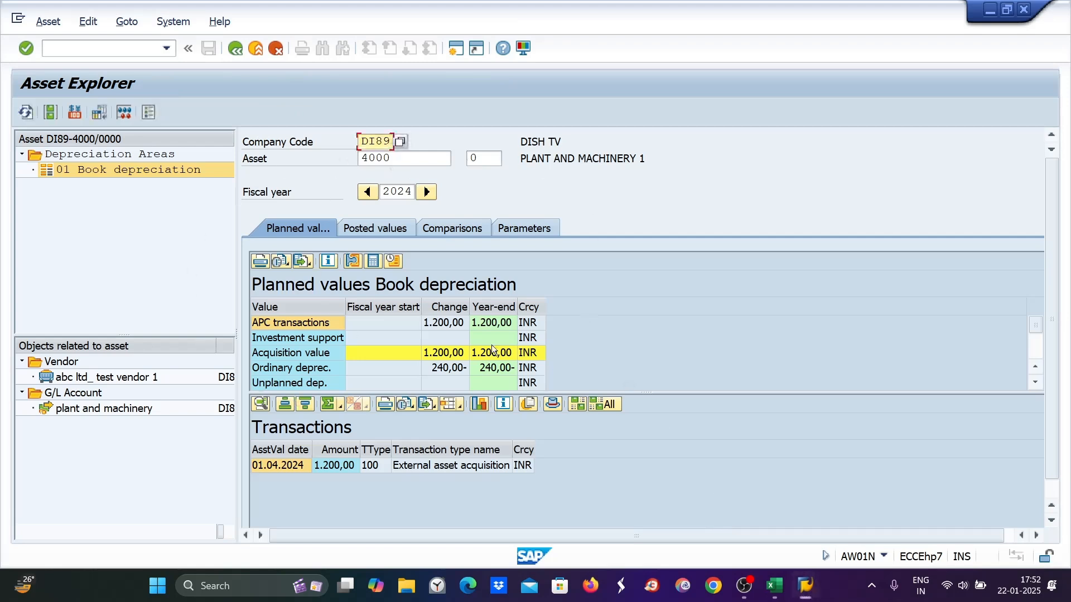
pyautogui.click(239, 49)
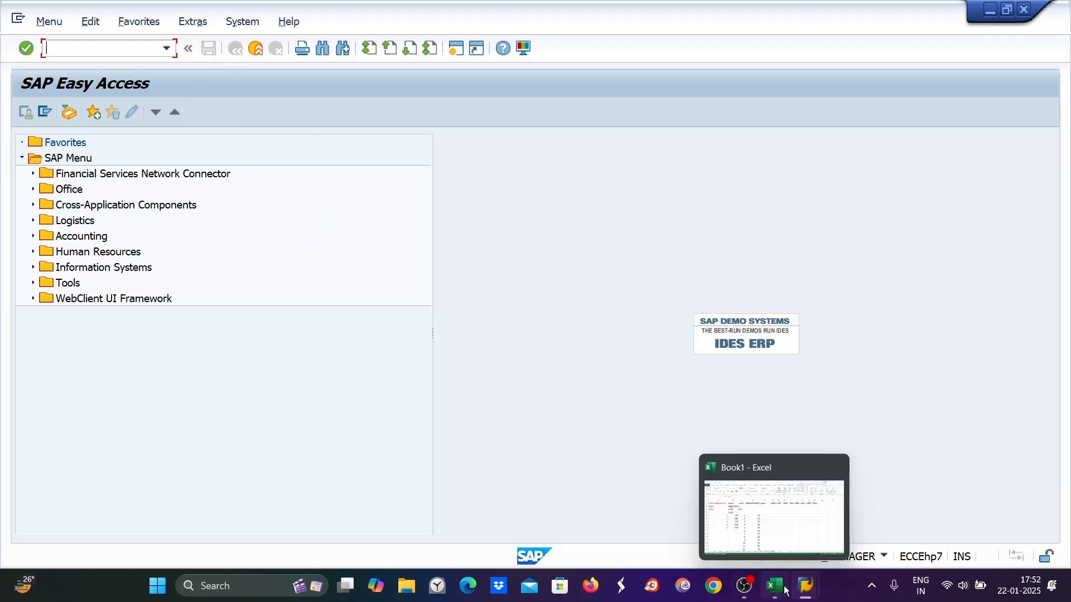
pyautogui.moveTo(794, 590)
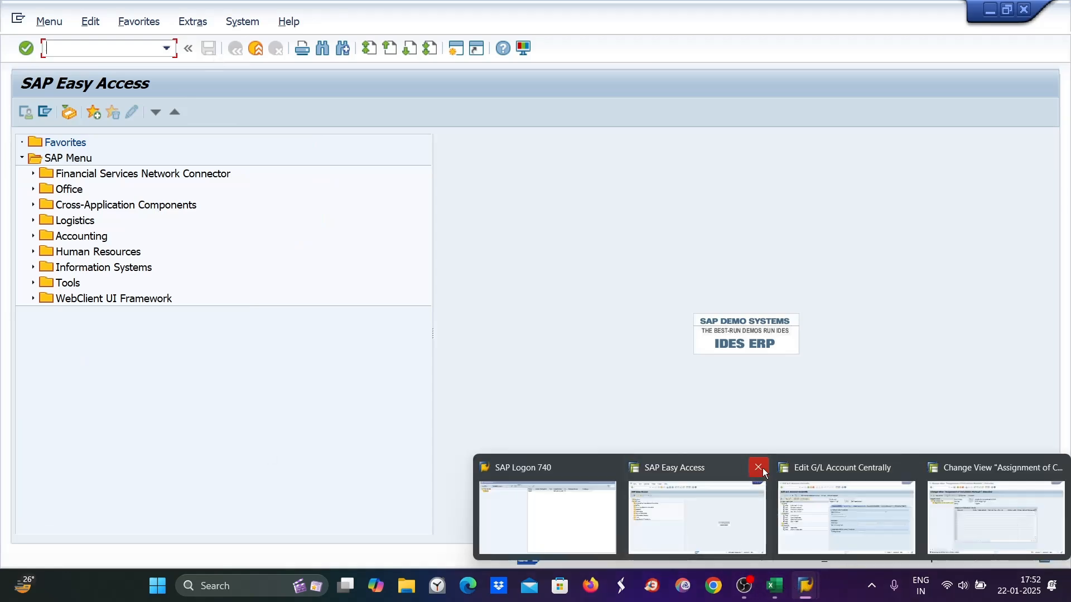
pyautogui.moveTo(842, 472)
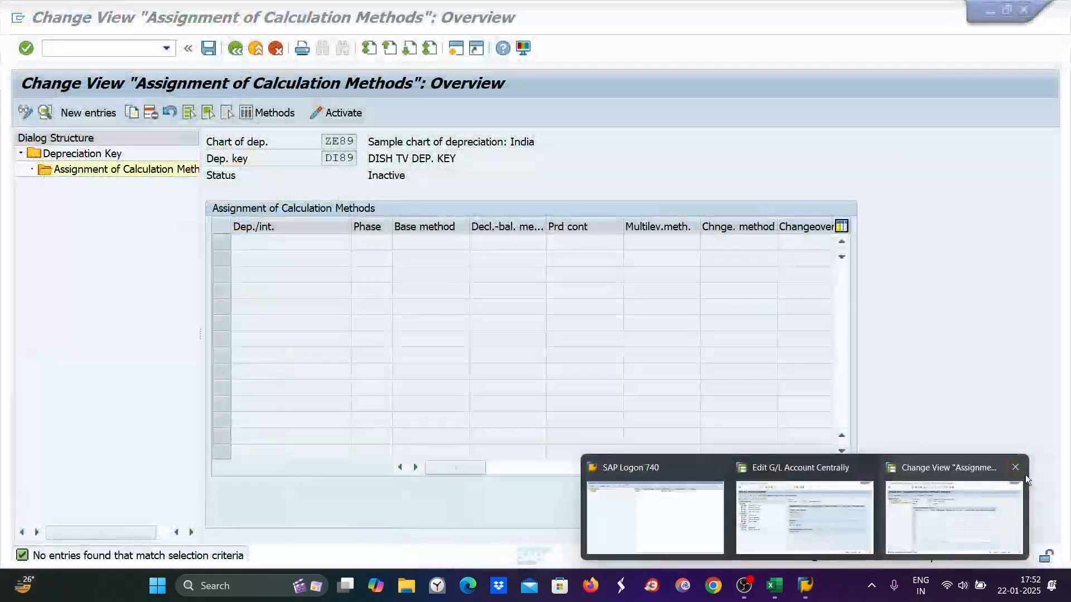
pyautogui.click(1015, 465)
# Log off from the G/L account session, confirming despite unsaved data
pyautogui.moveTo(950, 473)
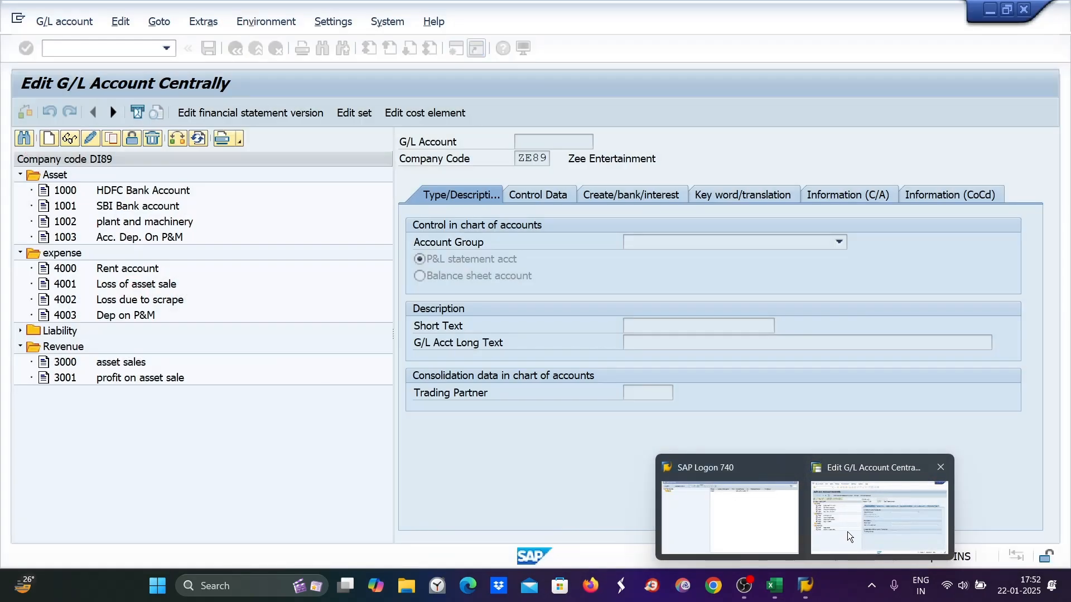
pyautogui.click(847, 533)
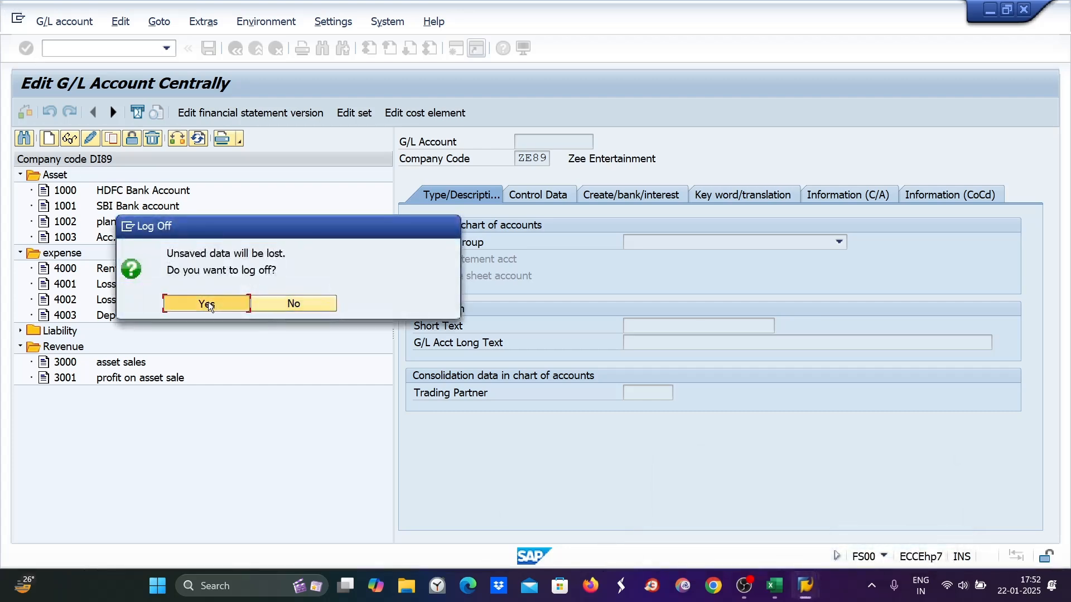
pyautogui.click(171, 302)
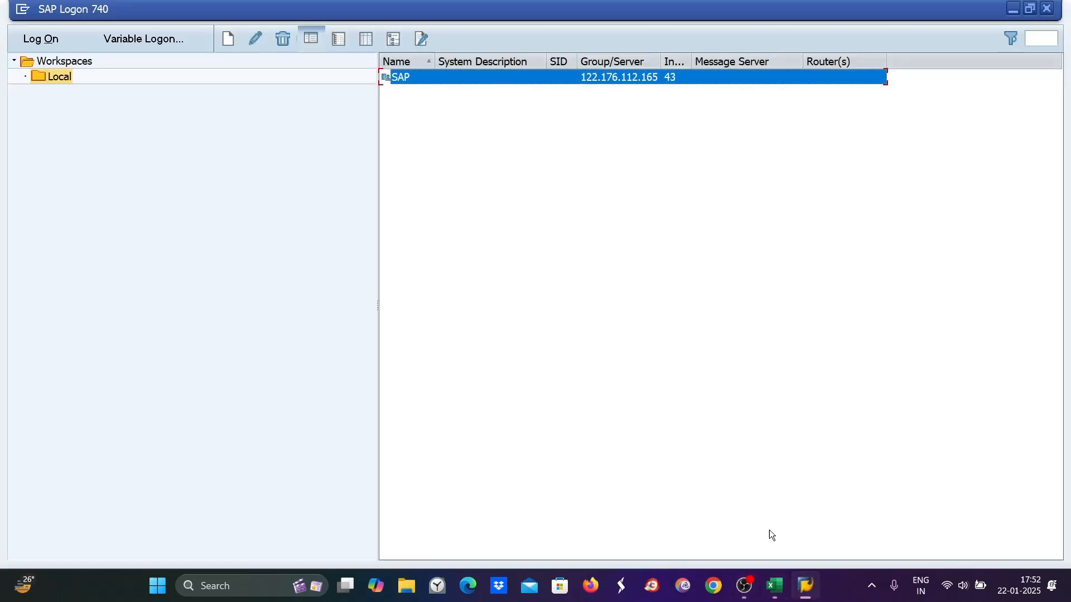
# Open the SAP connection and log on to client 800 with the saved user name
pyautogui.doubleClick(407, 76)
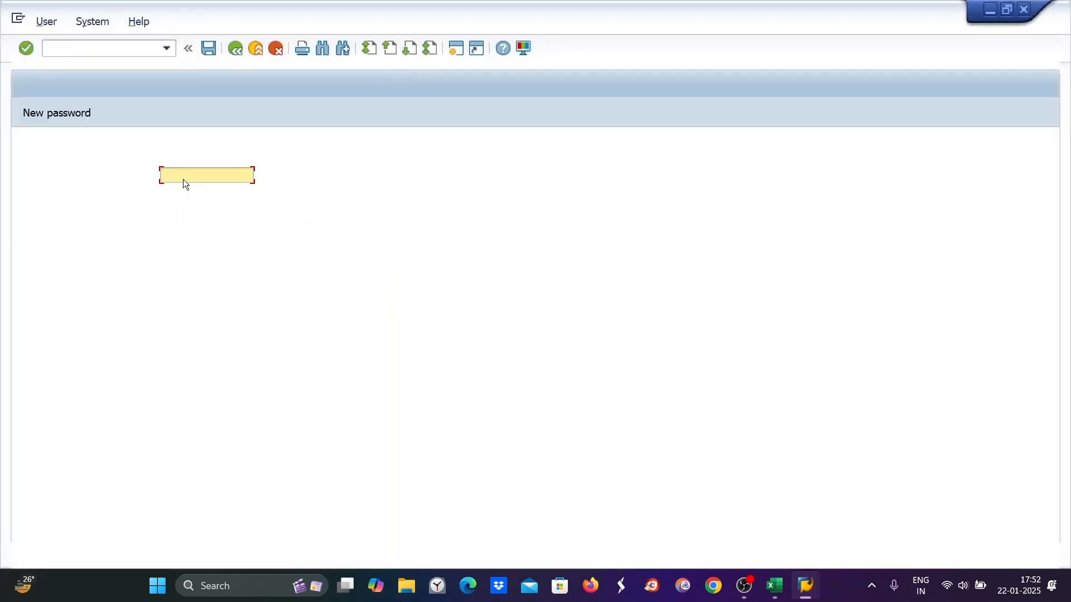
pyautogui.write('N')
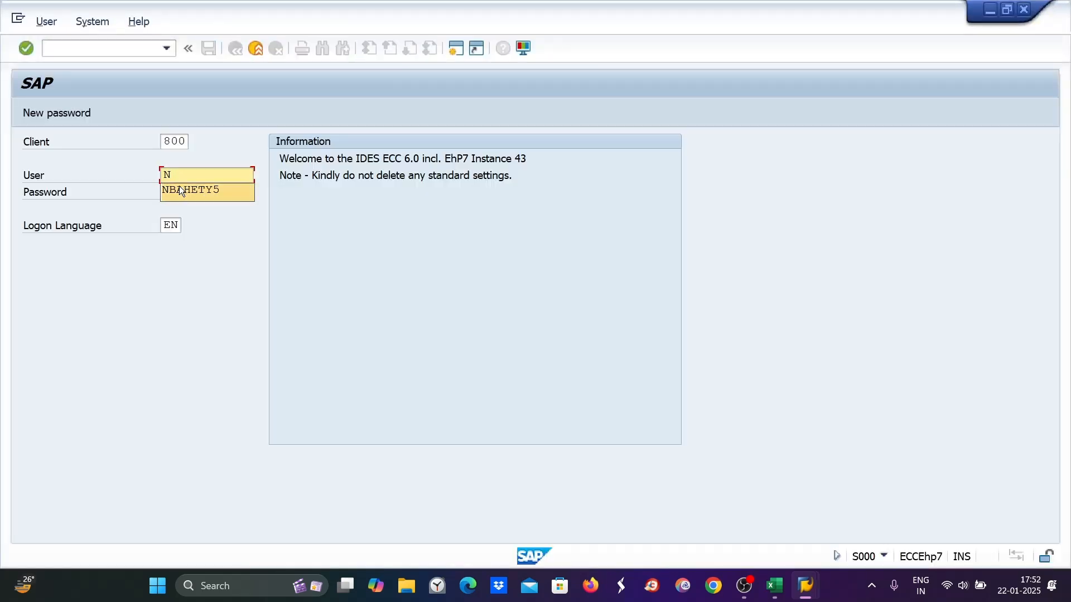
pyautogui.click(173, 189)
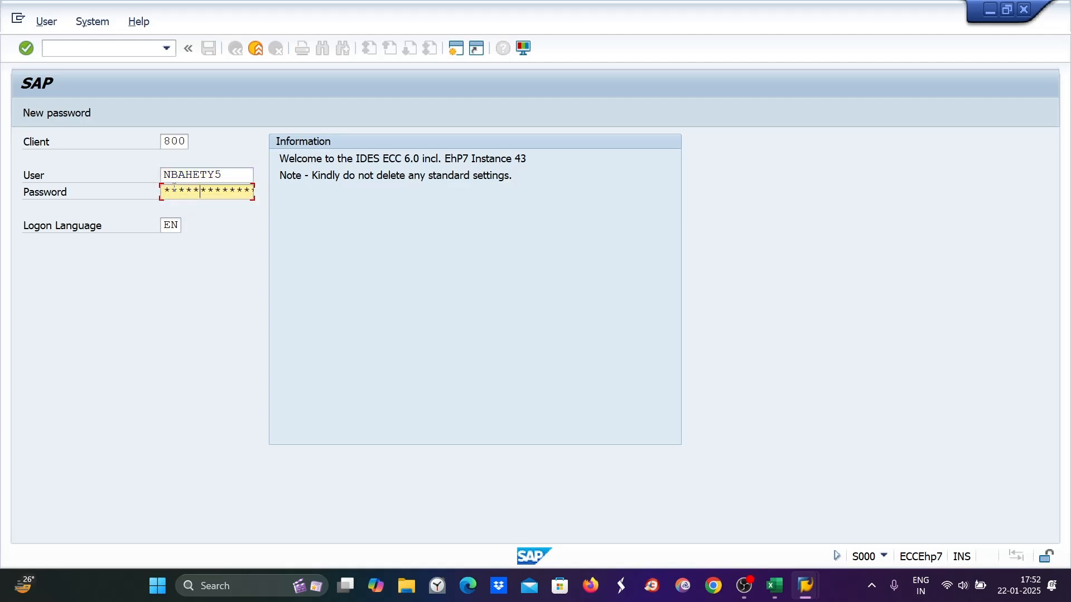
pyautogui.press('Return')
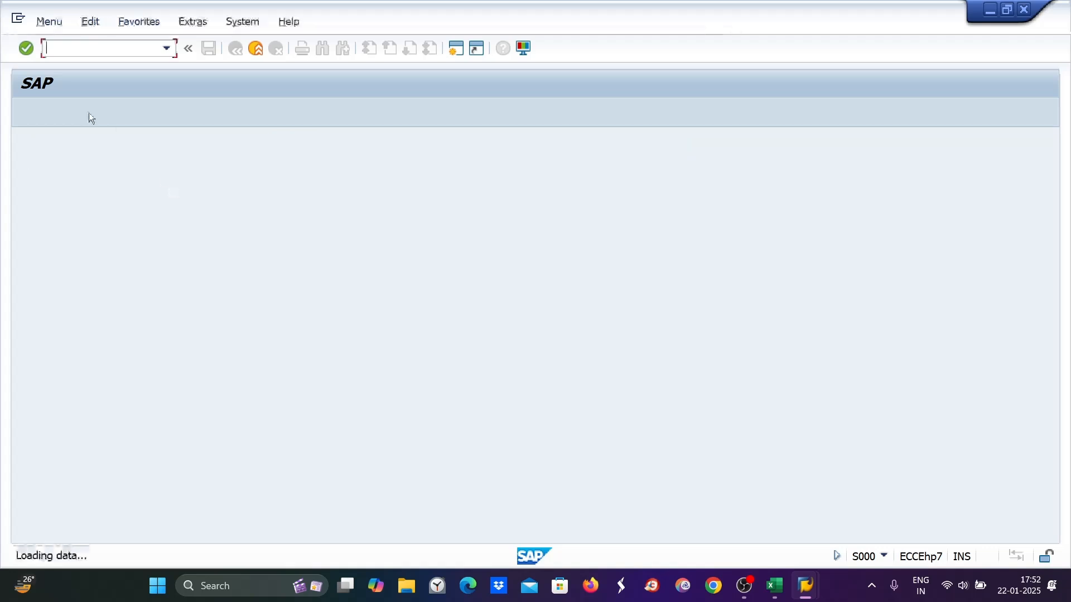
# Run AFAMA for chart of depreciation DI89 and position the list to key DI89
pyautogui.write('afama')
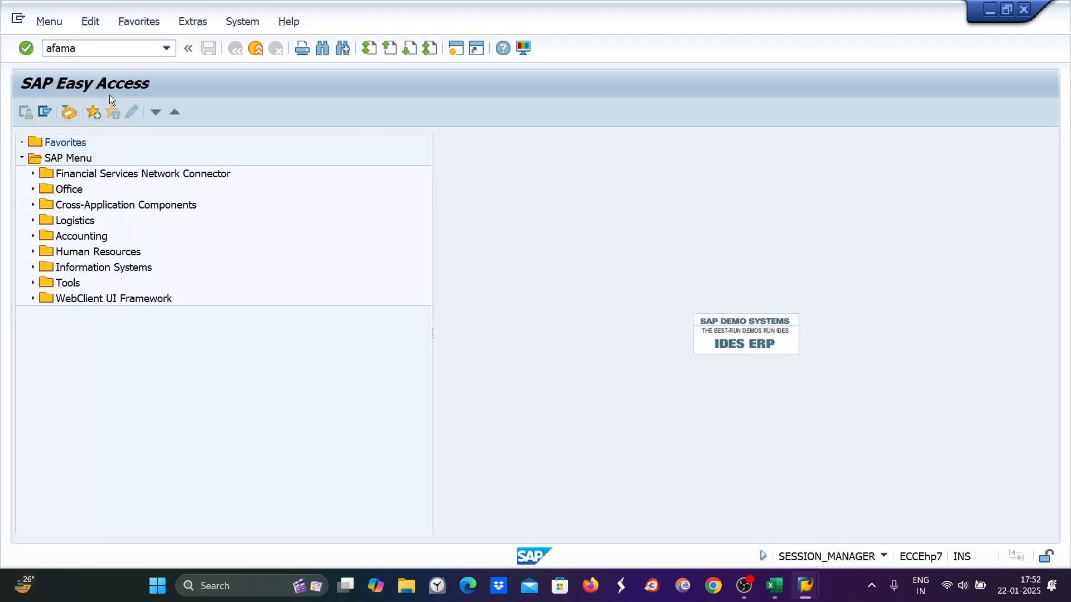
pyautogui.press('Return')
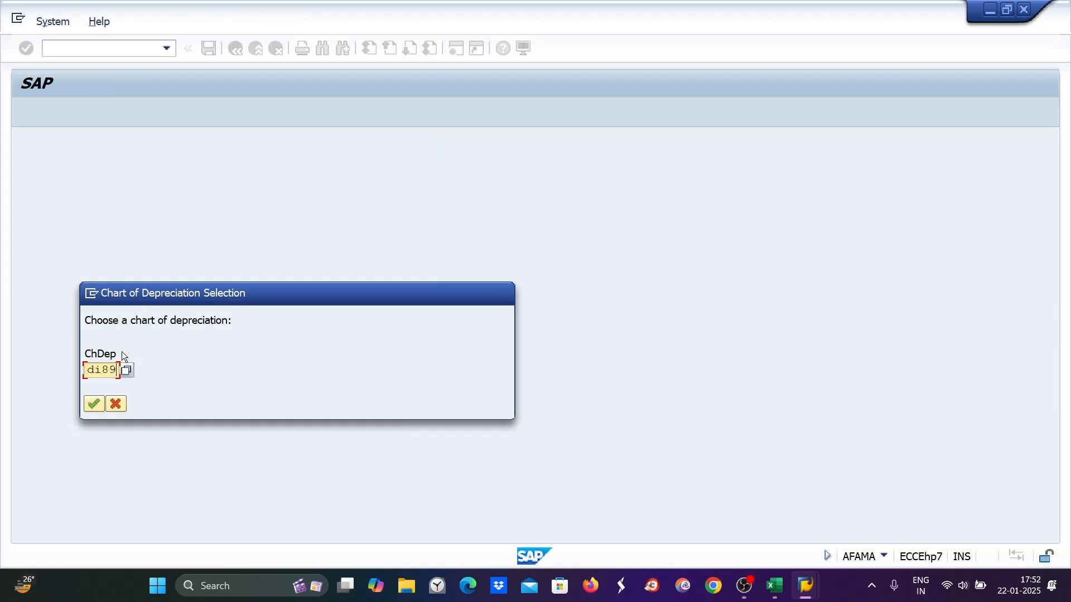
pyautogui.press('Return')
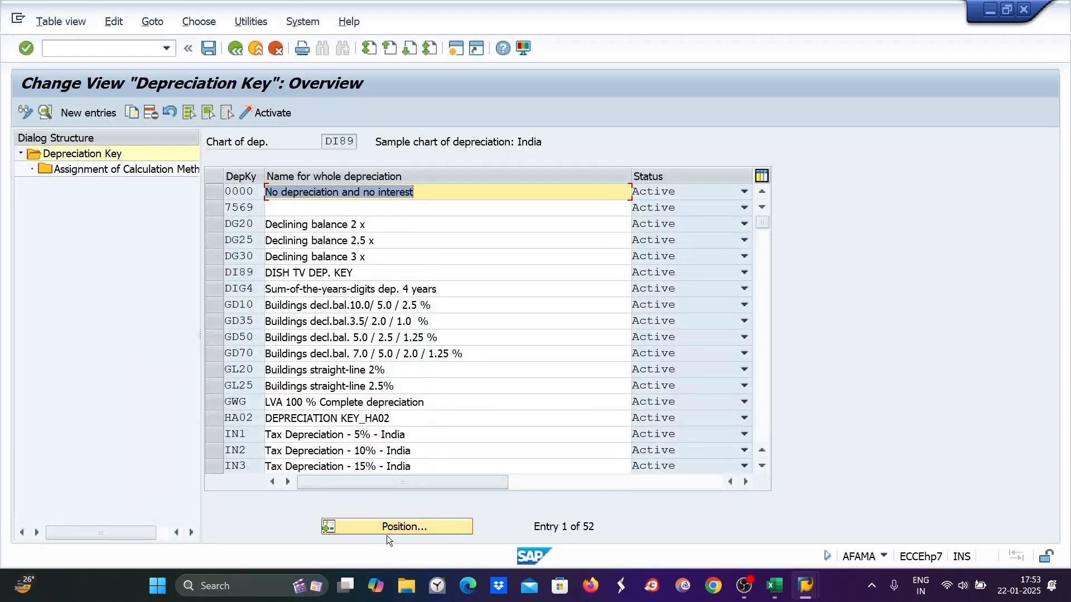
pyautogui.click(392, 528)
pyautogui.write('di')
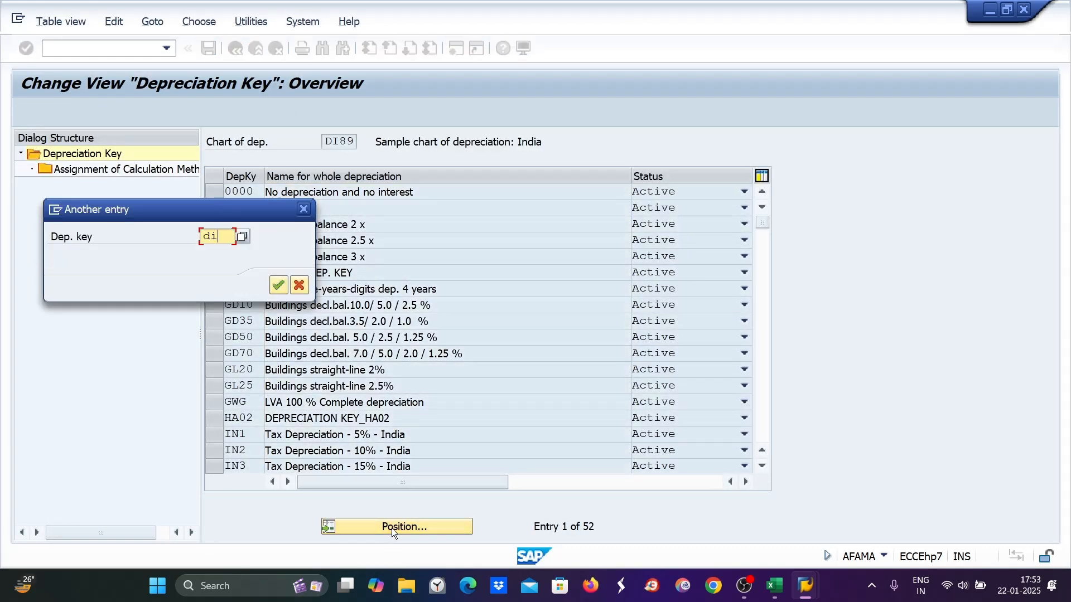
pyautogui.write('89')
pyautogui.press('Return')
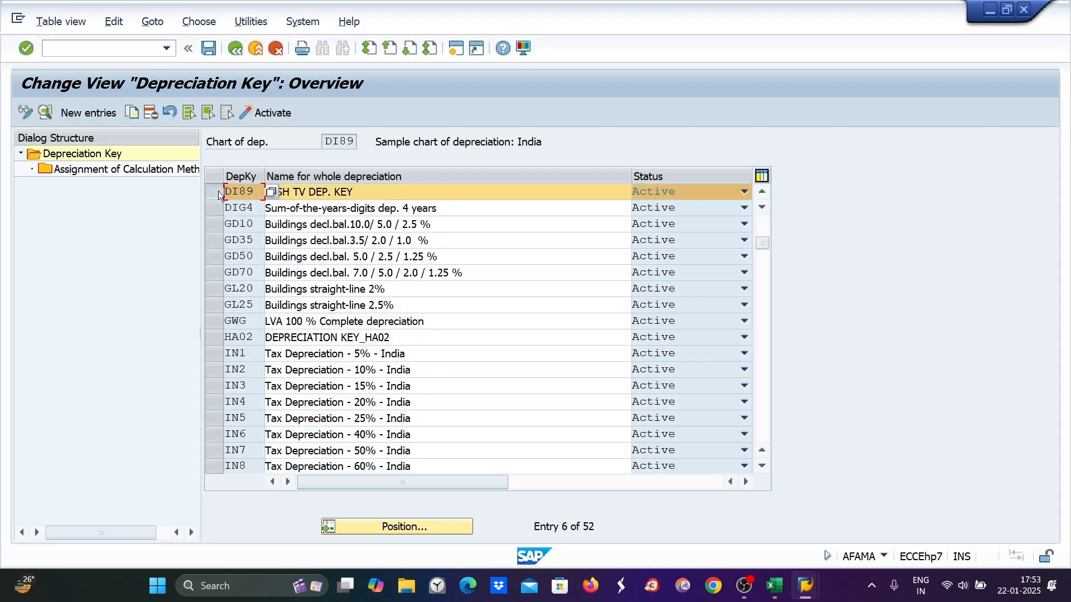
# Open DI89's calculation method assignments (base 0011, period control 001, multilevel ZEE) in a new session
pyautogui.click(218, 191)
pyautogui.click(103, 167)
pyautogui.doubleClick(102, 168)
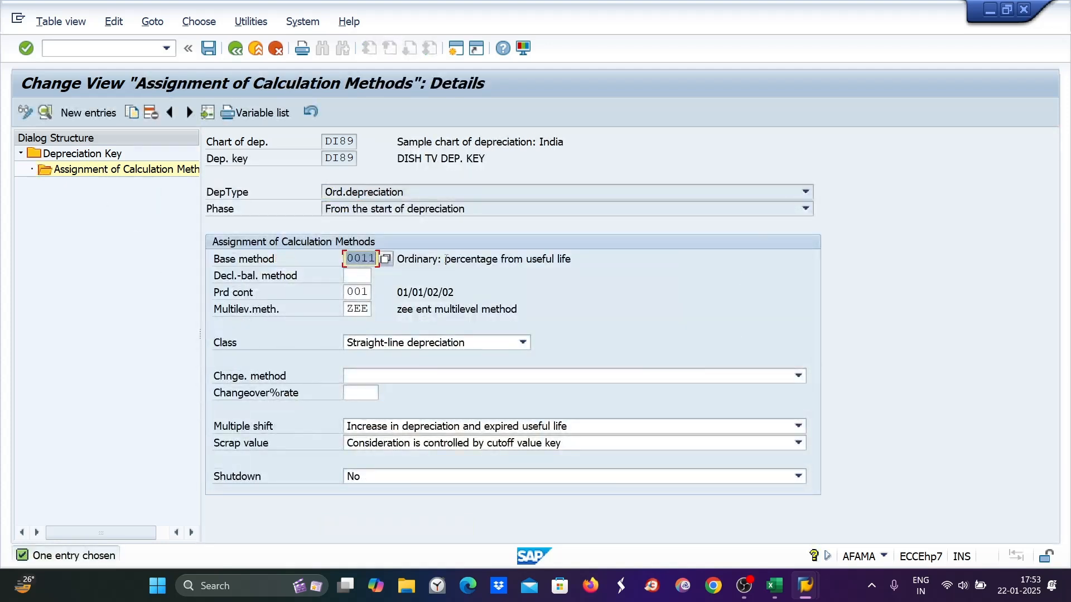
pyautogui.moveTo(445, 259); pyautogui.dragTo(571, 259)
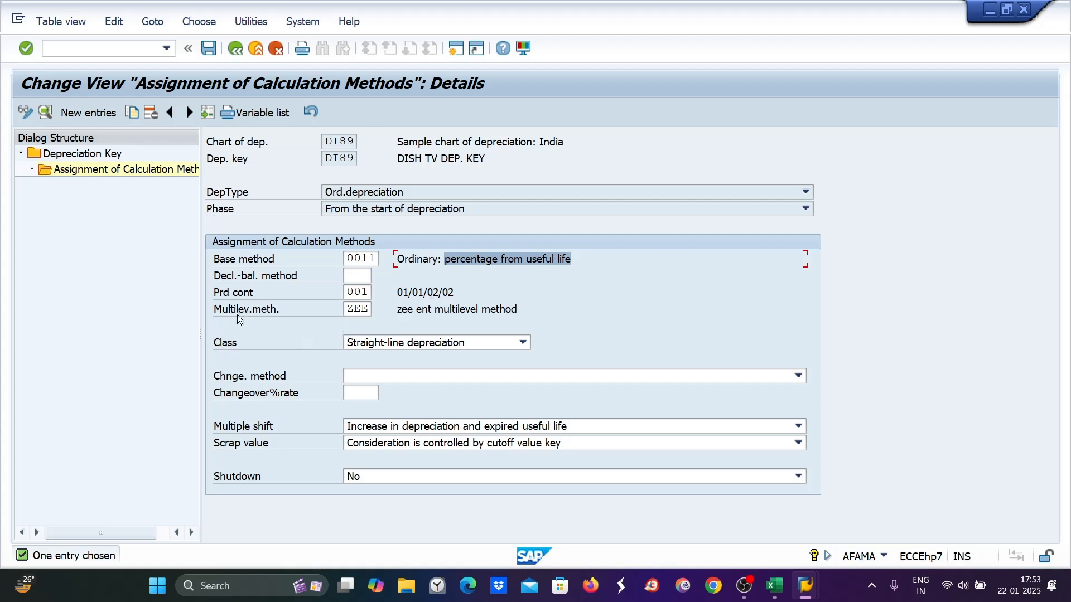
pyautogui.doubleClick(360, 310)
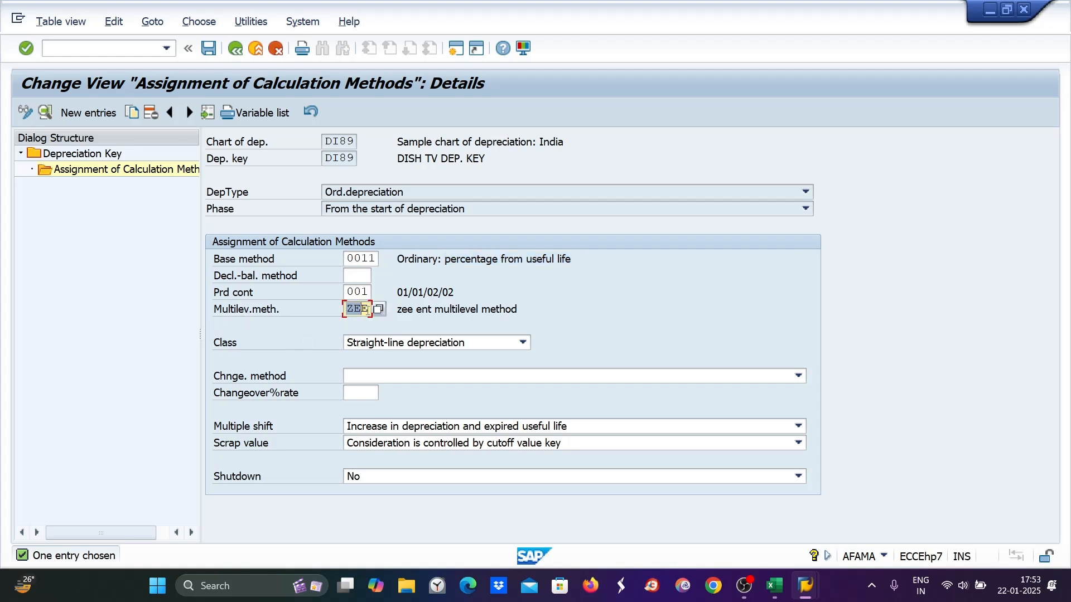
pyautogui.click(457, 49)
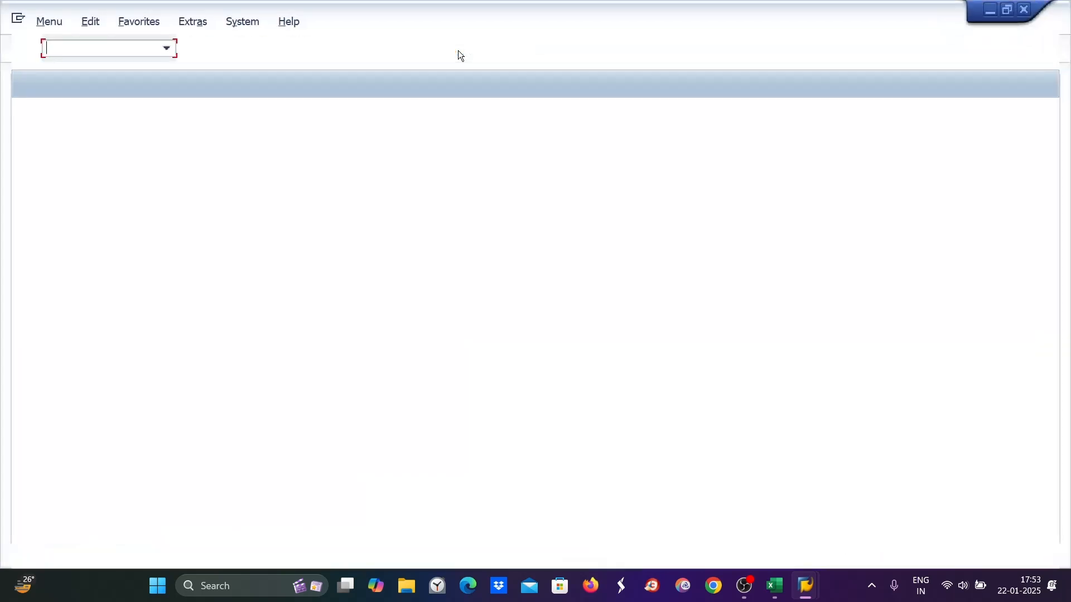
# In AFAMS, give multilevel method ZEE's level base value 01
pyautogui.write('afams')
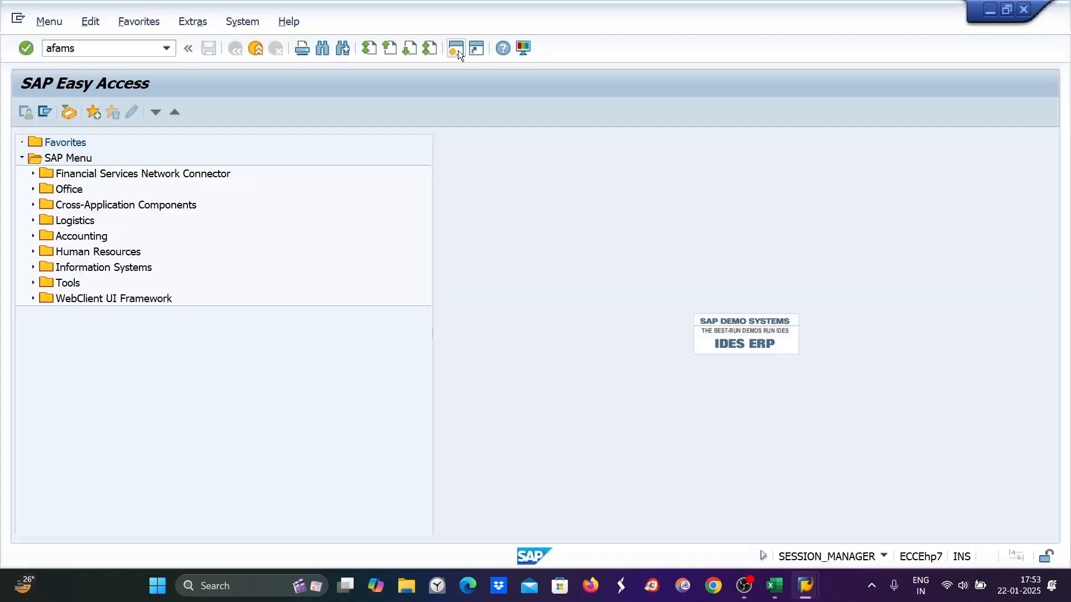
pyautogui.press('Return')
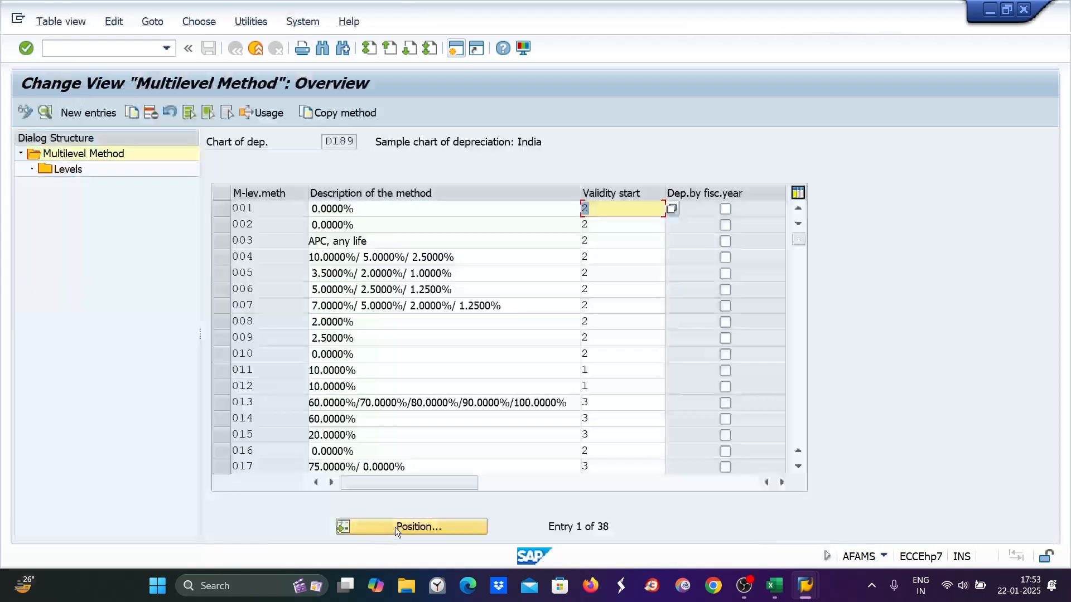
pyautogui.click(396, 526)
pyautogui.write('zee')
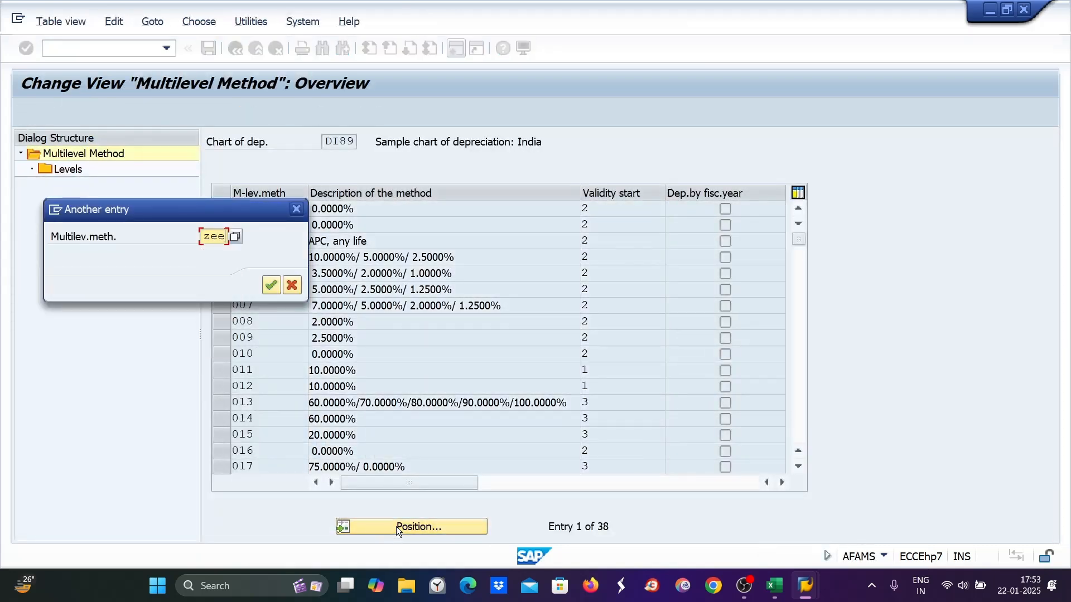
pyautogui.press('Return')
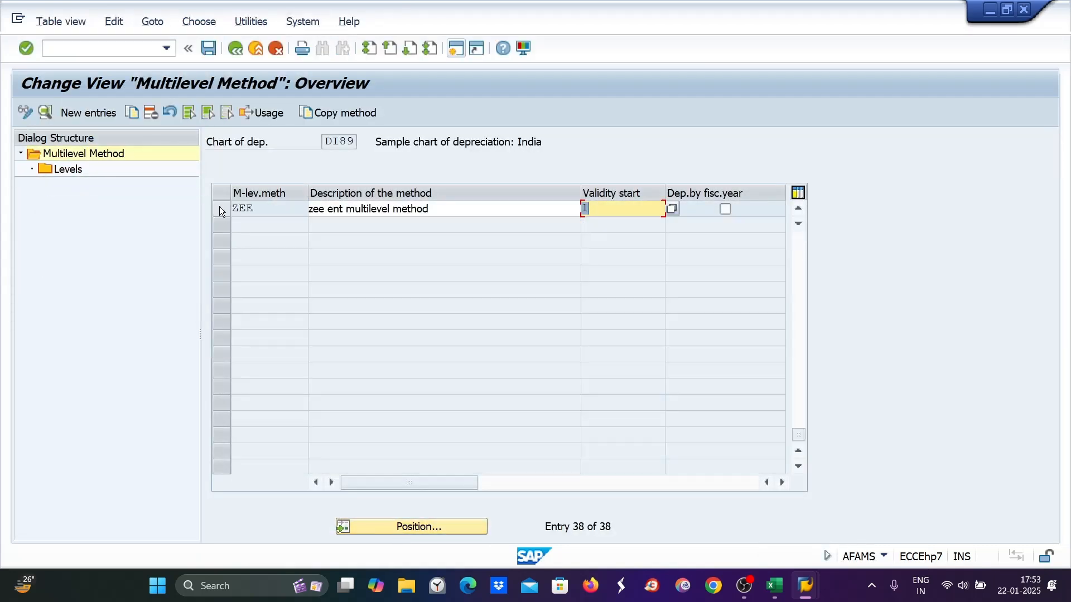
pyautogui.click(219, 207)
pyautogui.doubleClick(66, 169)
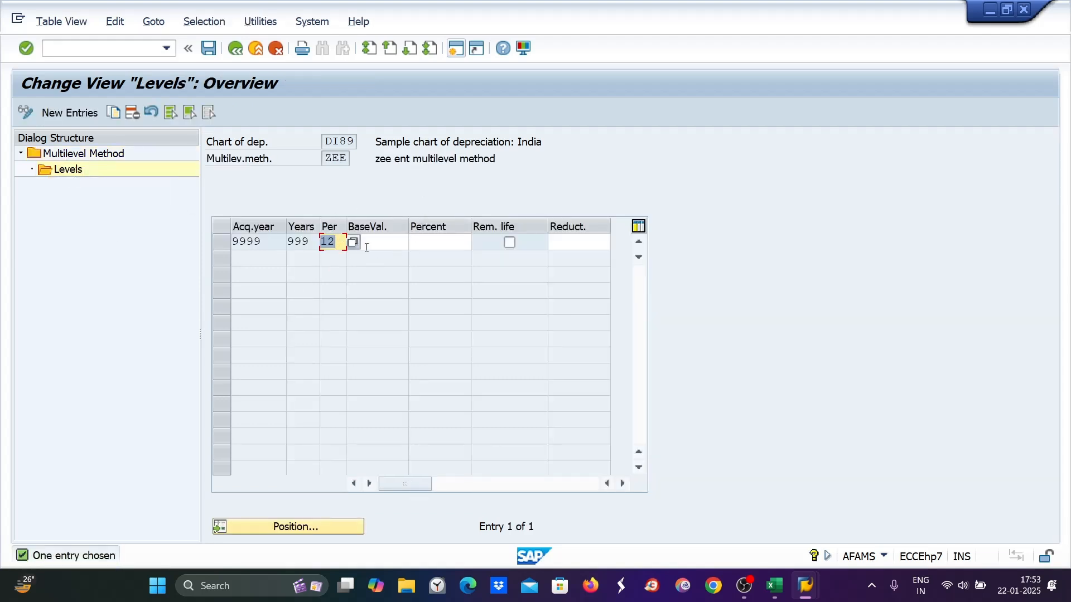
pyautogui.click(365, 247)
pyautogui.write('01')
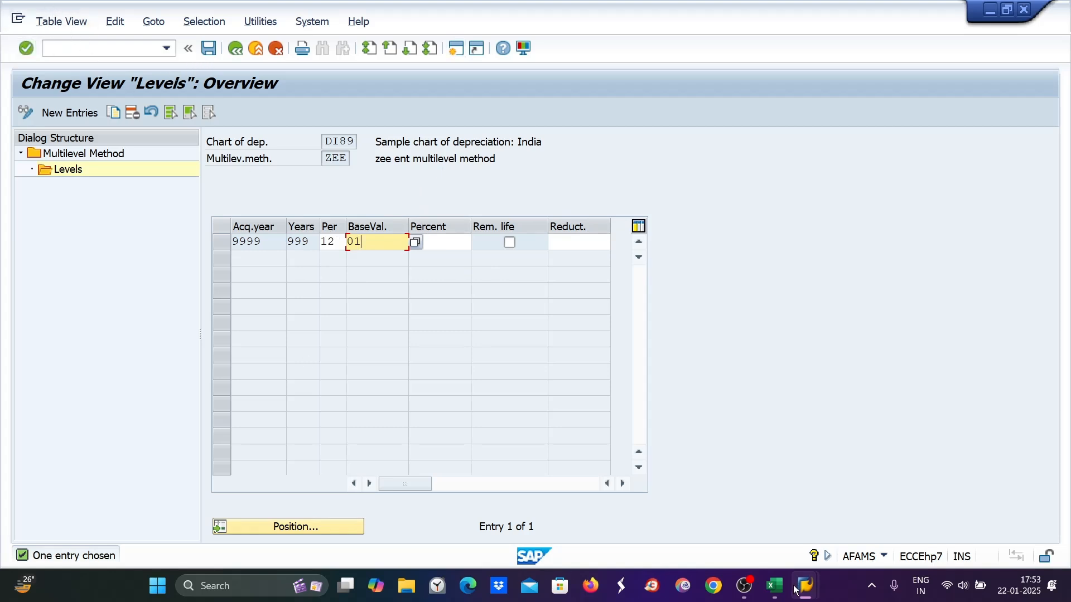
# Launch Asset Explorer with /nAW01N
pyautogui.moveTo(807, 594)
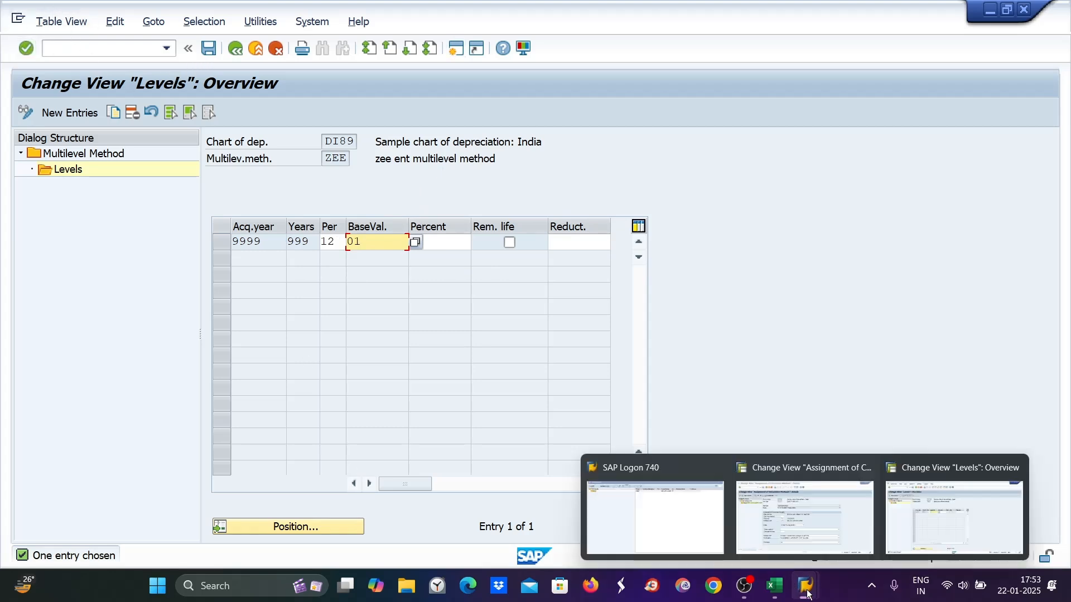
pyautogui.click(73, 49)
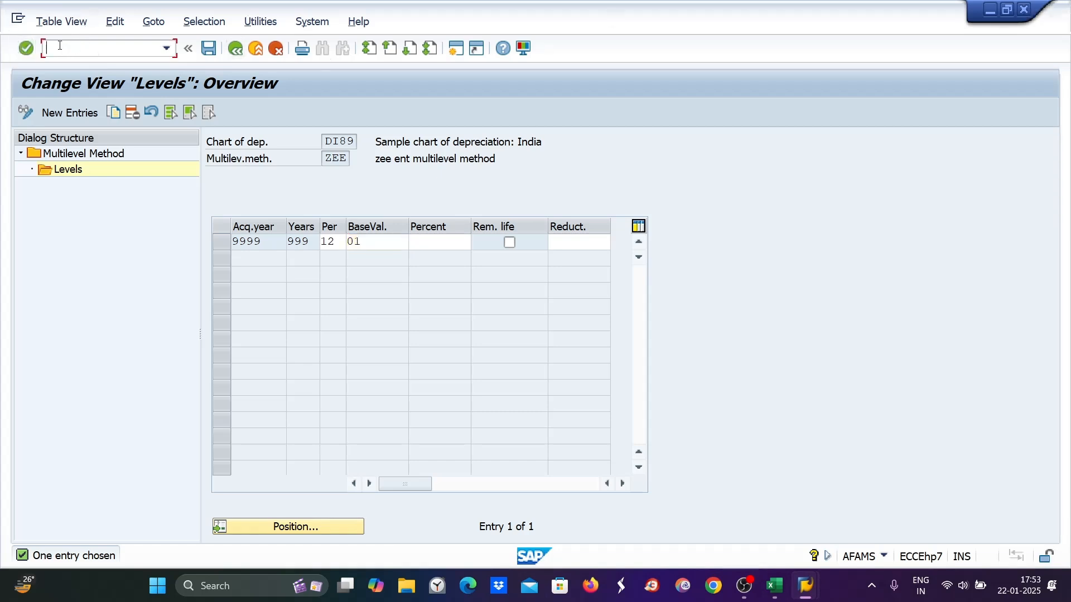
pyautogui.write('/naw01n')
pyautogui.press('Return')
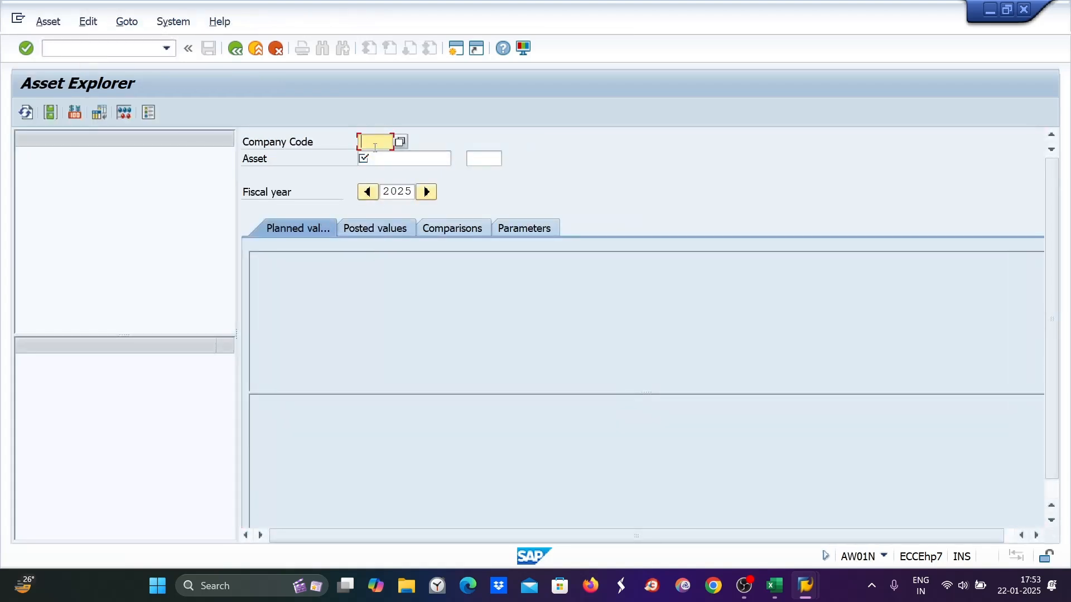
# Enter company code DI89 in Asset Explorer for fiscal year 2025
pyautogui.write('di89')
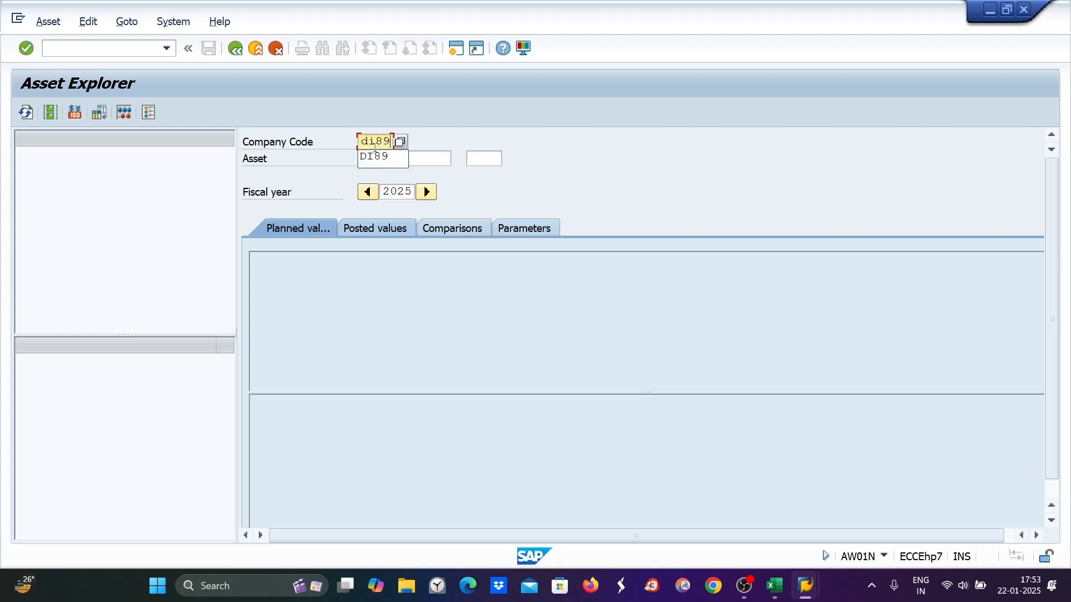
pyautogui.click(378, 163)
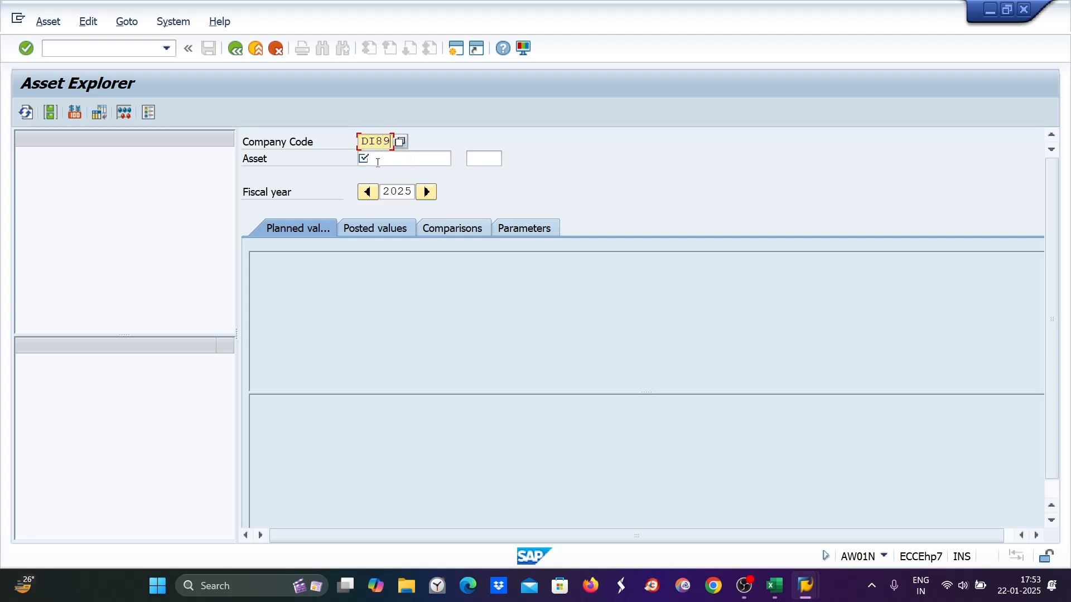
pyautogui.click(375, 160)
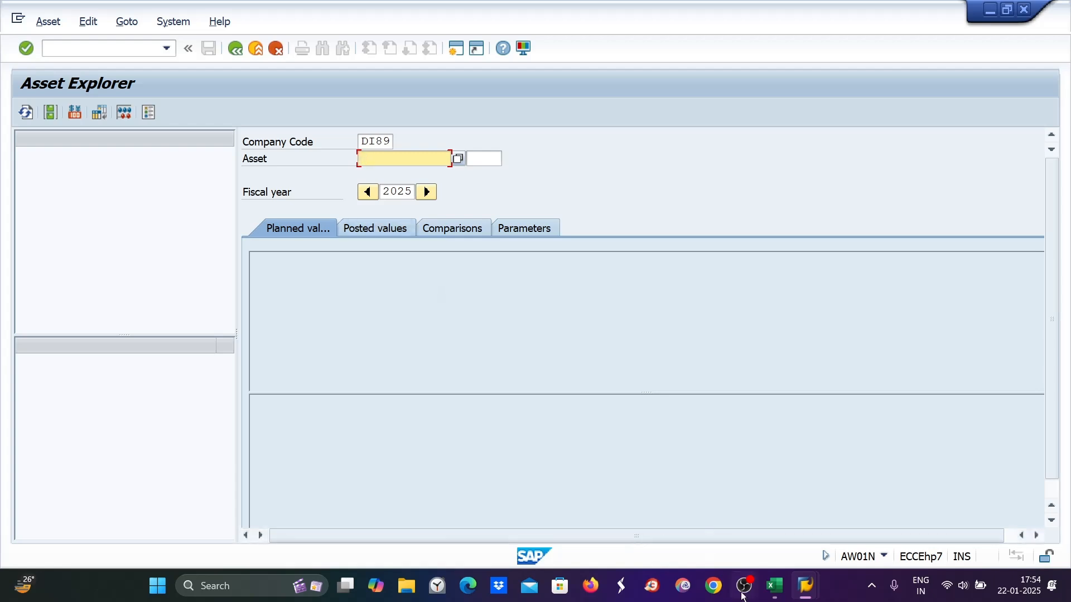
pyautogui.click(776, 596)
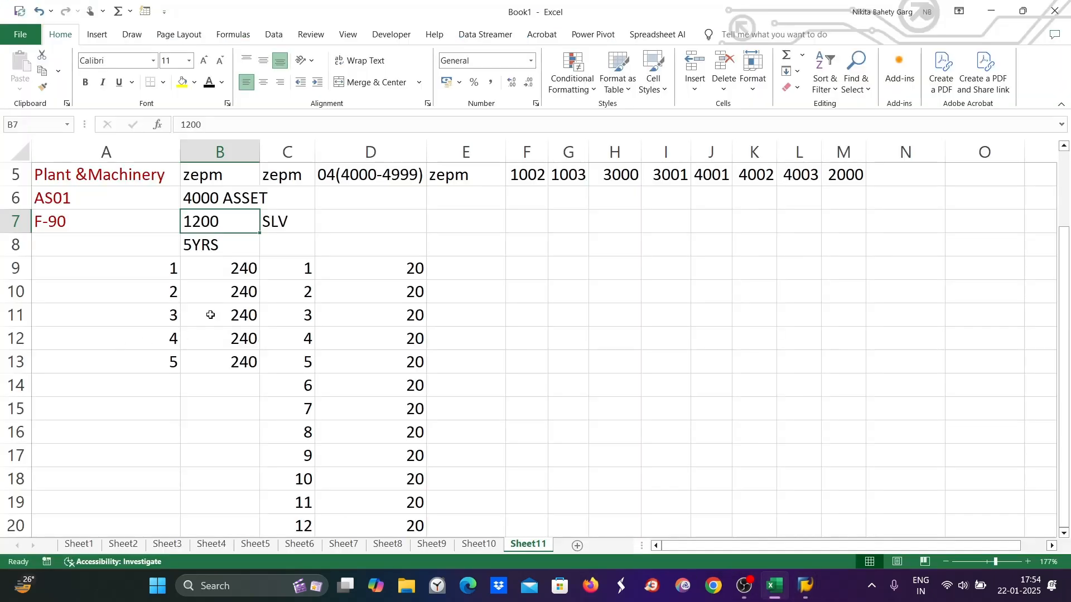
pyautogui.click(230, 273)
pyautogui.click(230, 310)
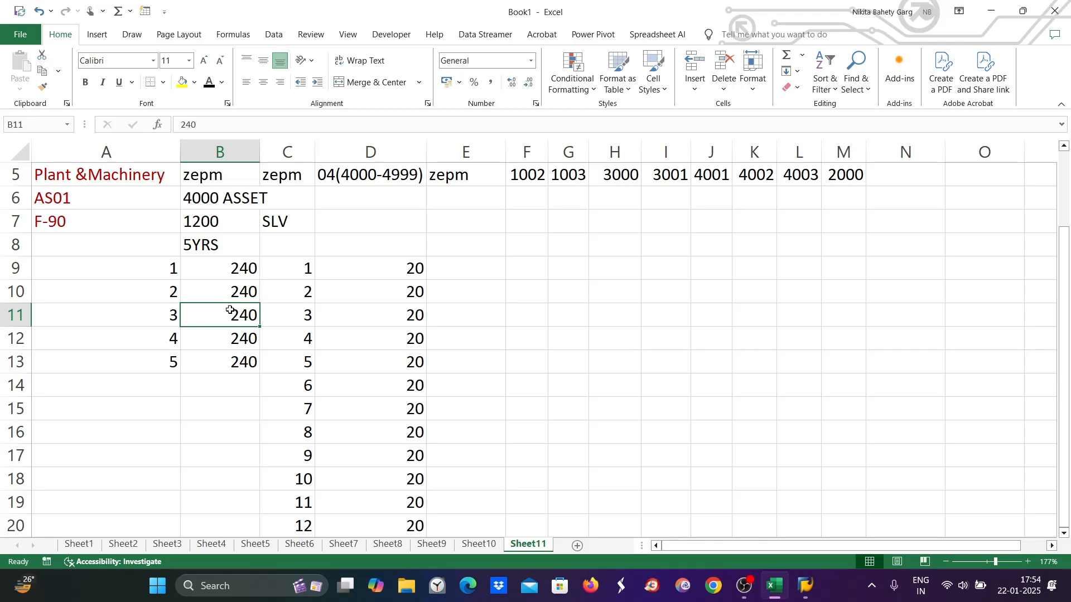
pyautogui.click(217, 273)
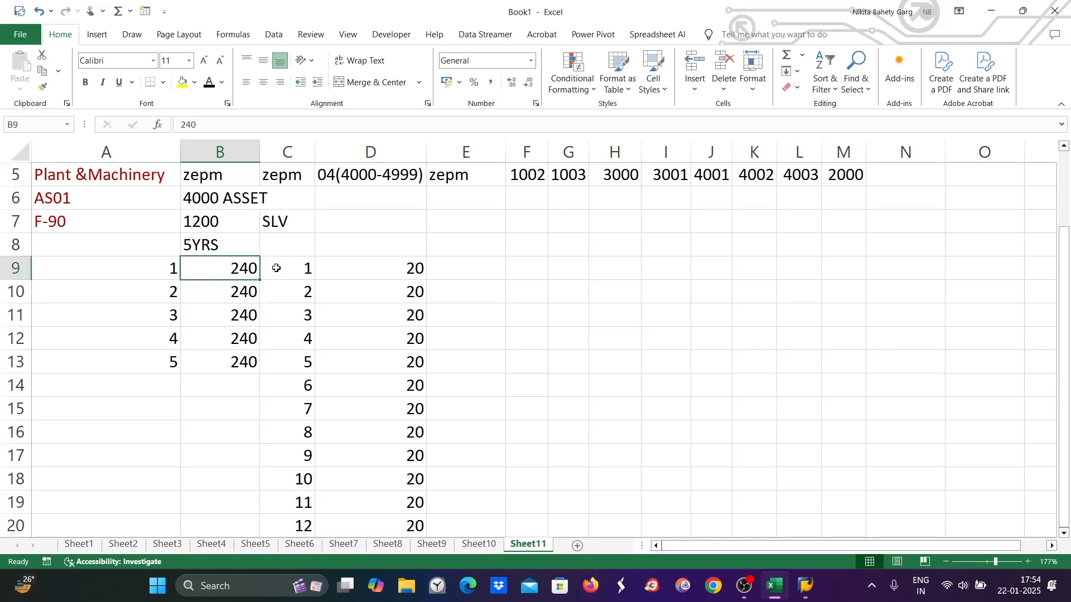
pyautogui.click(299, 269)
pyautogui.click(304, 293)
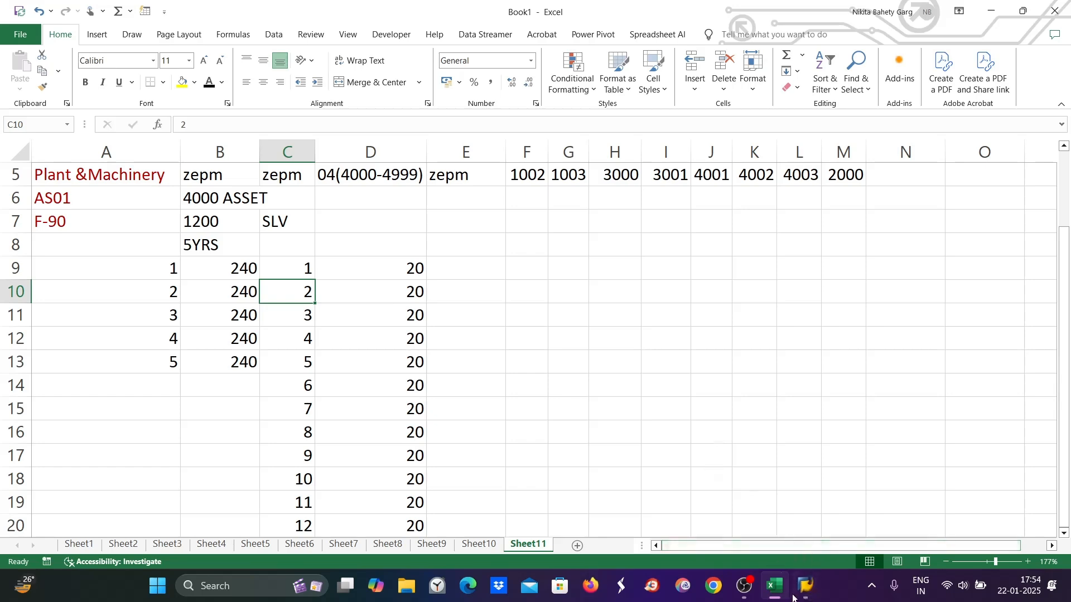
# Load asset 4000 and view its posted values: 240 yearly, 20 per period
pyautogui.moveTo(806, 586)
pyautogui.click(825, 521)
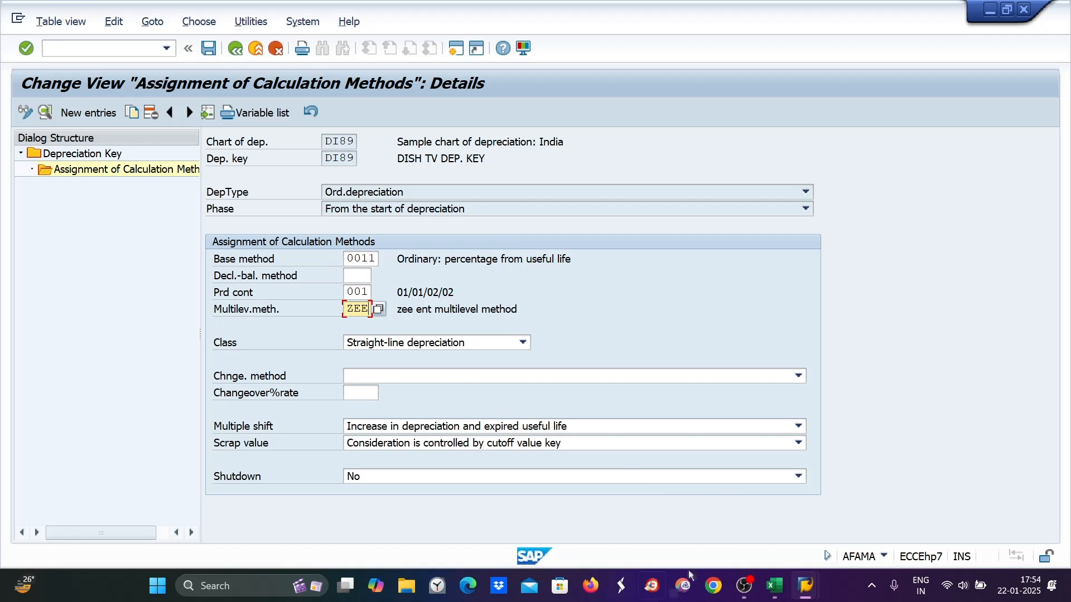
pyautogui.moveTo(806, 585)
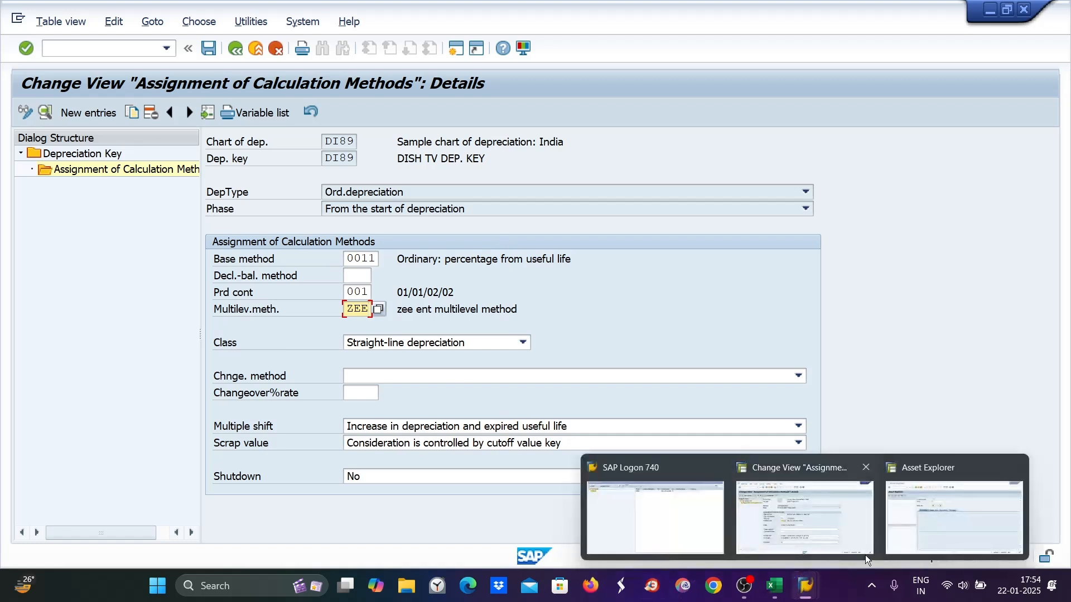
pyautogui.click(893, 517)
pyautogui.write('4000')
pyautogui.press('Return')
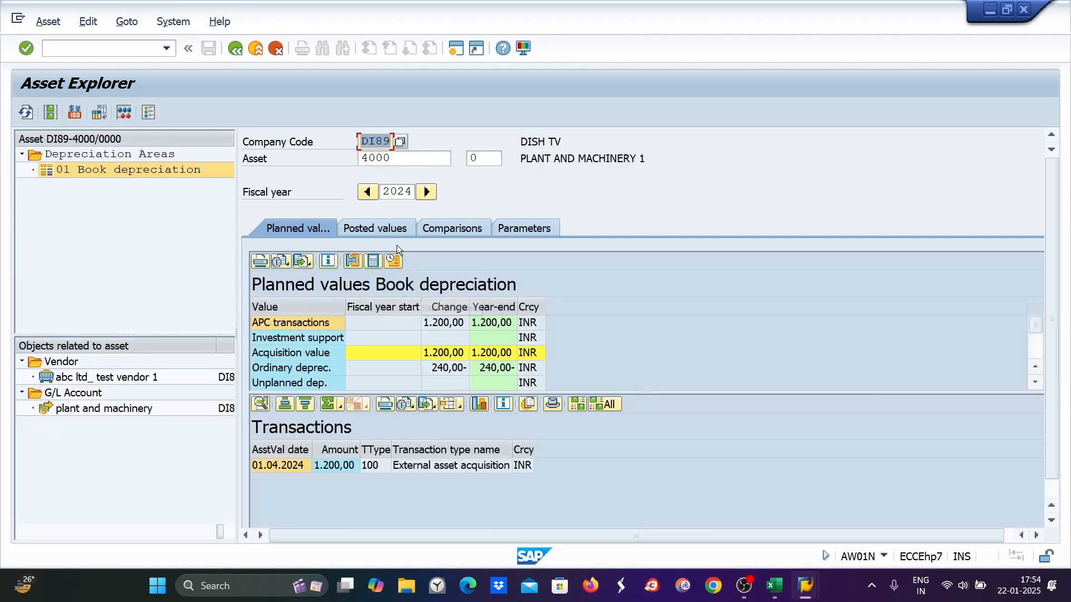
pyautogui.click(389, 229)
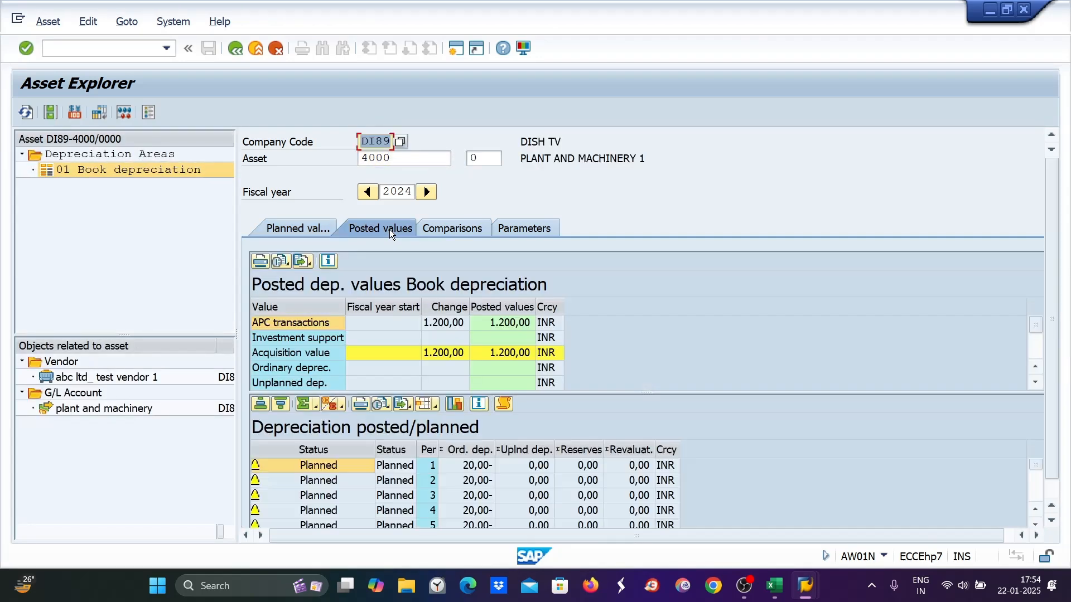
pyautogui.click(776, 592)
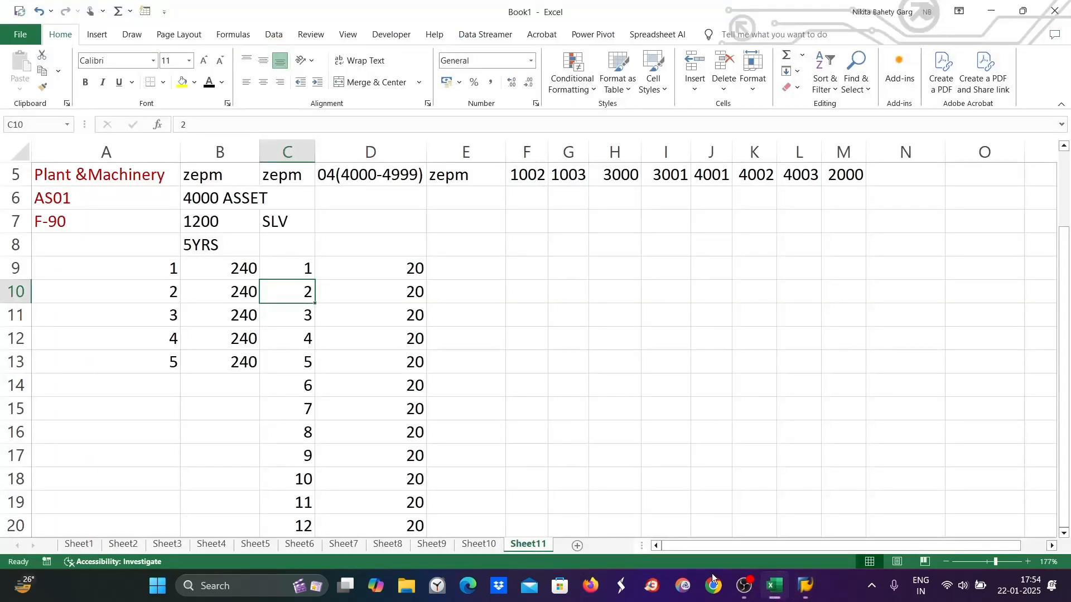
# Type the heading 'unplanned run' in E8 and widen column E to fit
pyautogui.scroll(-1, 384, 312)
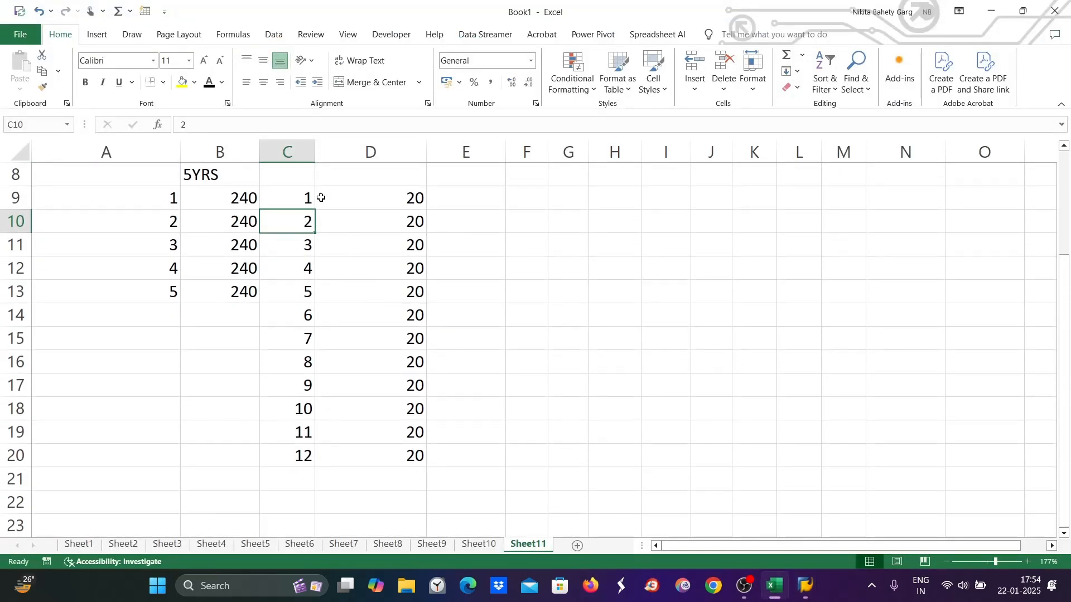
pyautogui.click(300, 202)
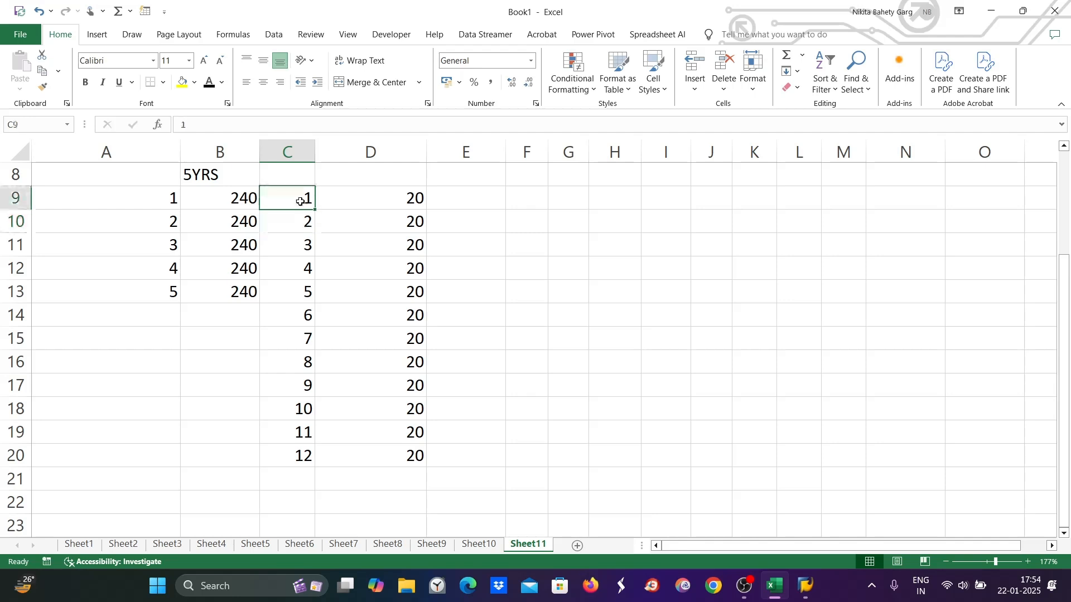
pyautogui.click(300, 223)
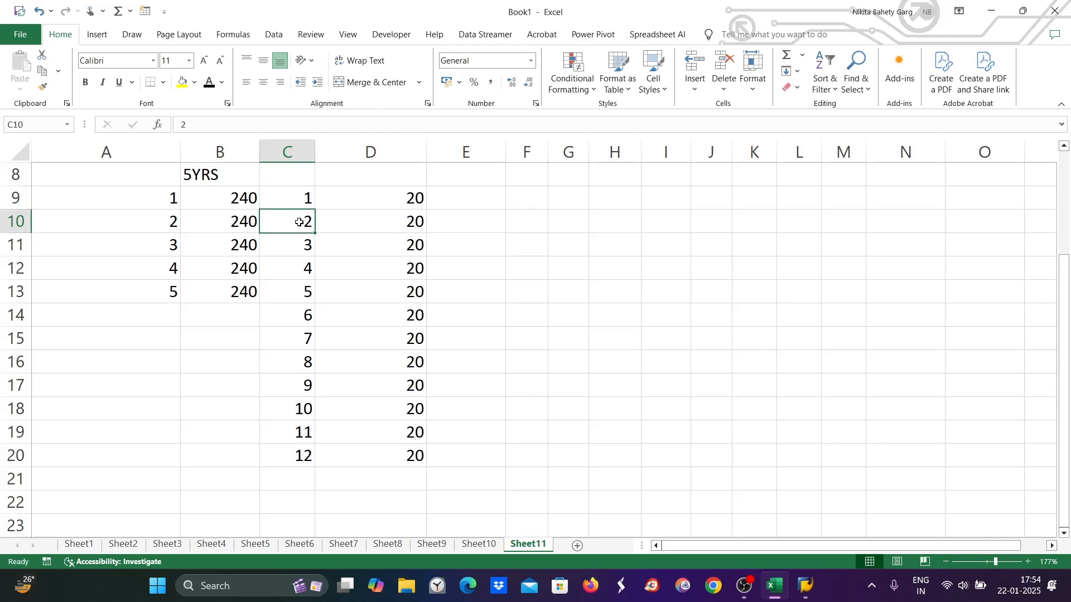
pyautogui.scroll(1, 494, 198)
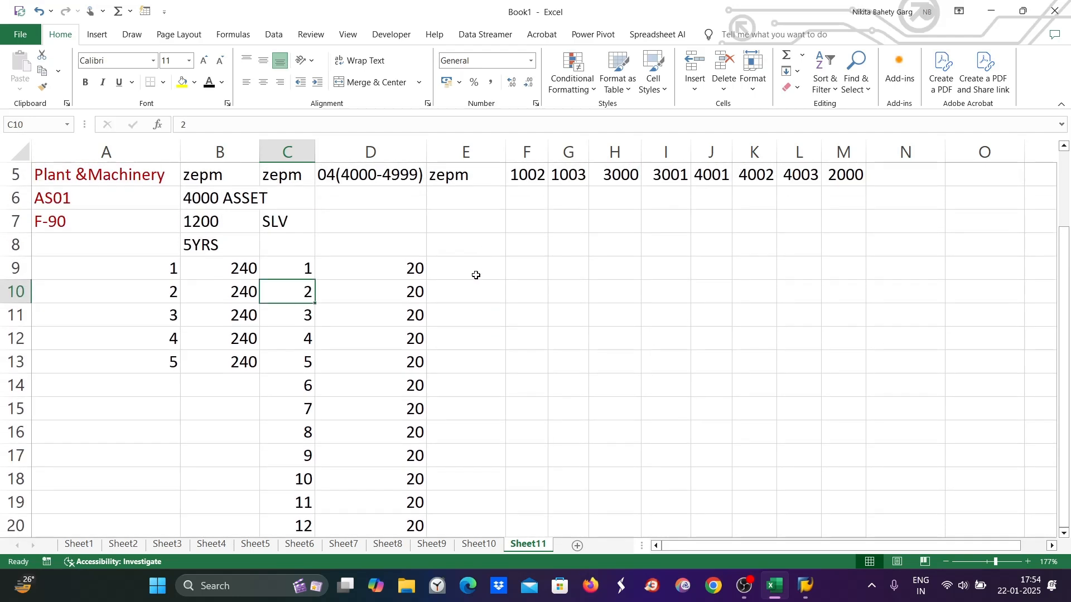
pyautogui.doubleClick(467, 242)
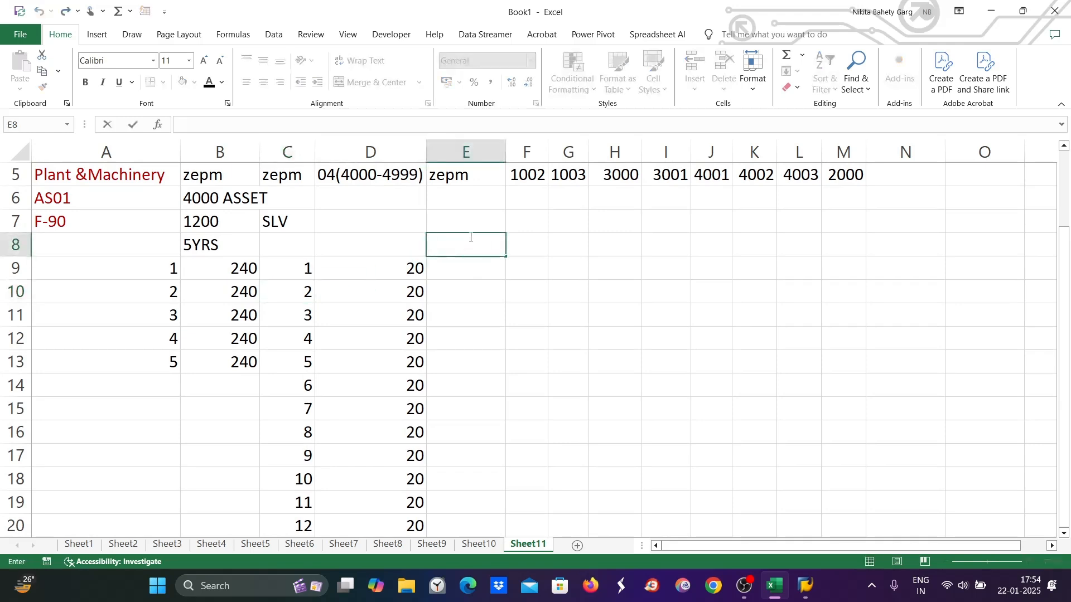
pyautogui.write('unplanne')
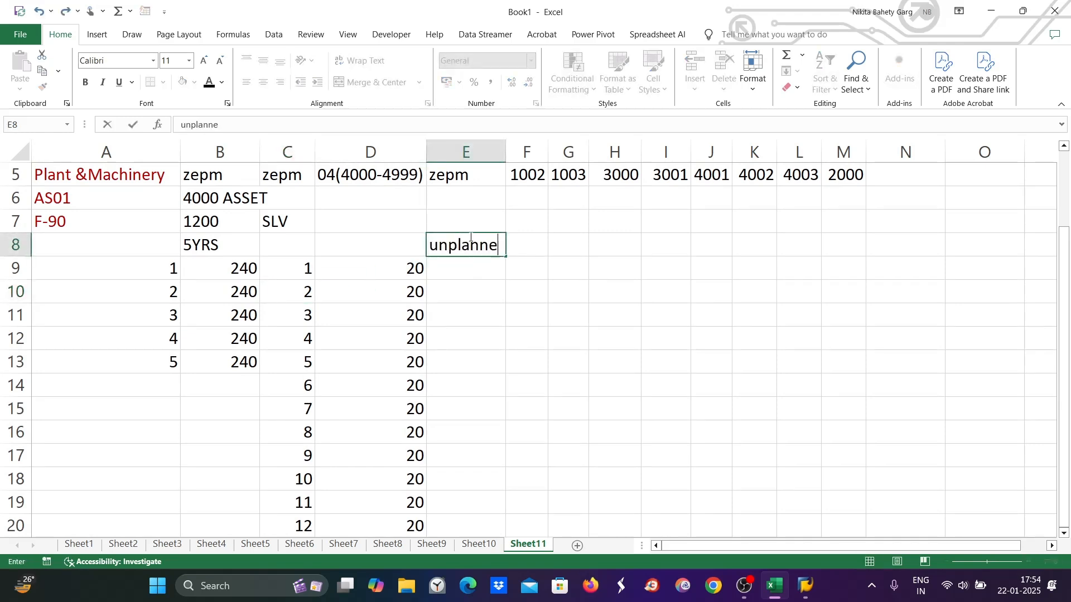
pyautogui.write('d run')
pyautogui.click(513, 314)
pyautogui.moveTo(504, 147); pyautogui.dragTo(574, 147)
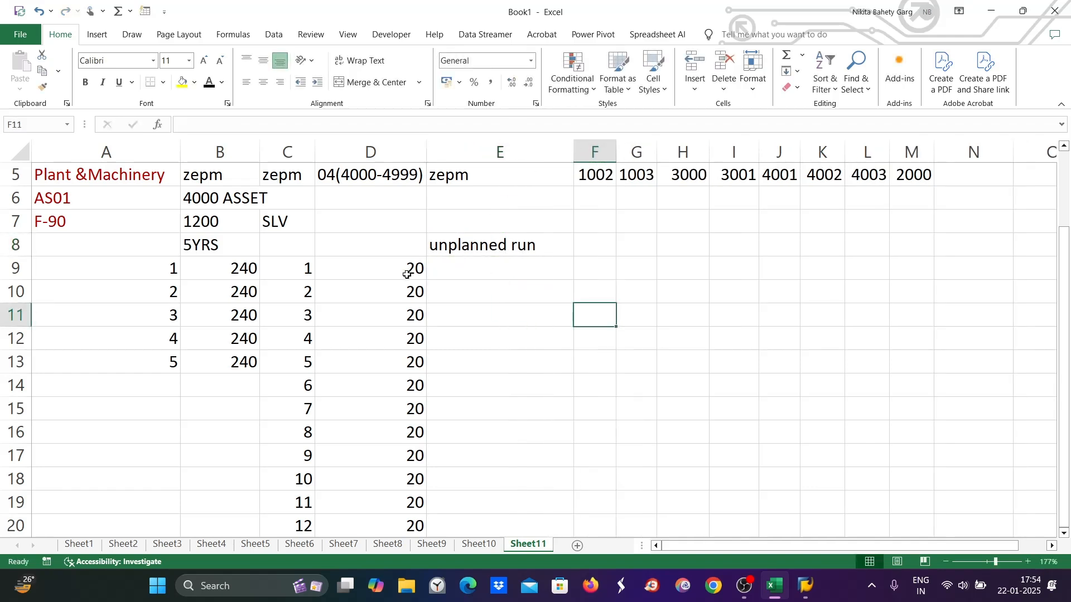
# Try a 'Catchup' label in E7, clear it, and review the 20-per-period amounts
pyautogui.click(305, 288)
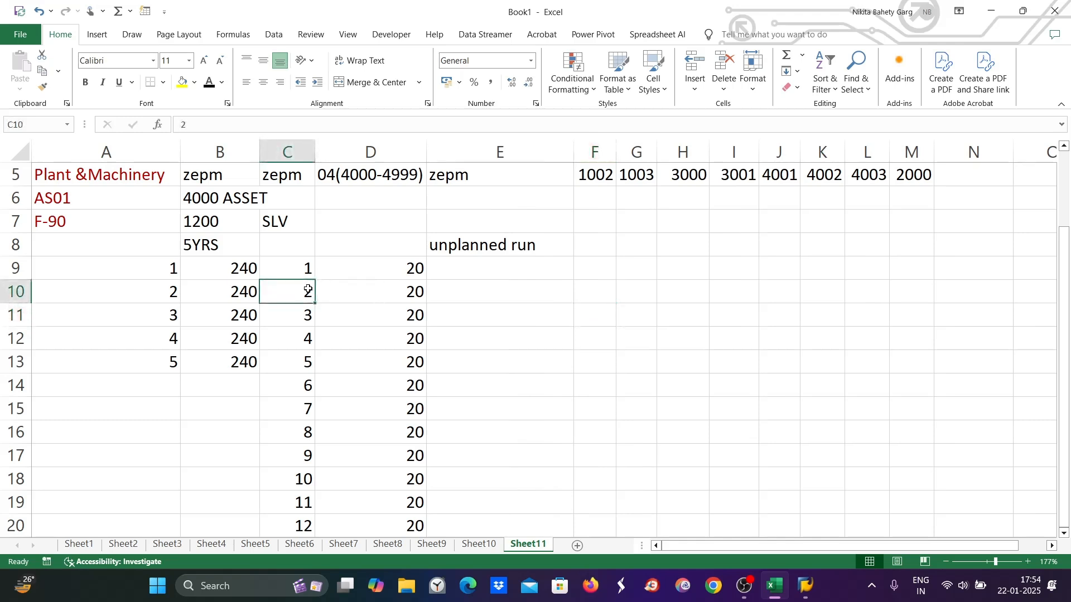
pyautogui.click(405, 266)
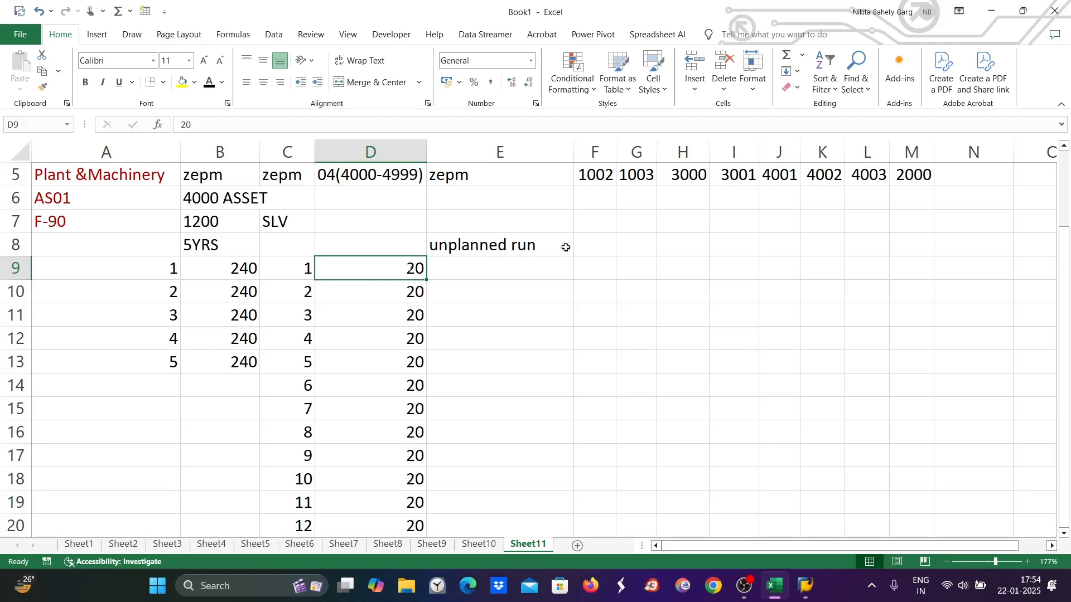
pyautogui.doubleClick(499, 223)
pyautogui.write('Catchup')
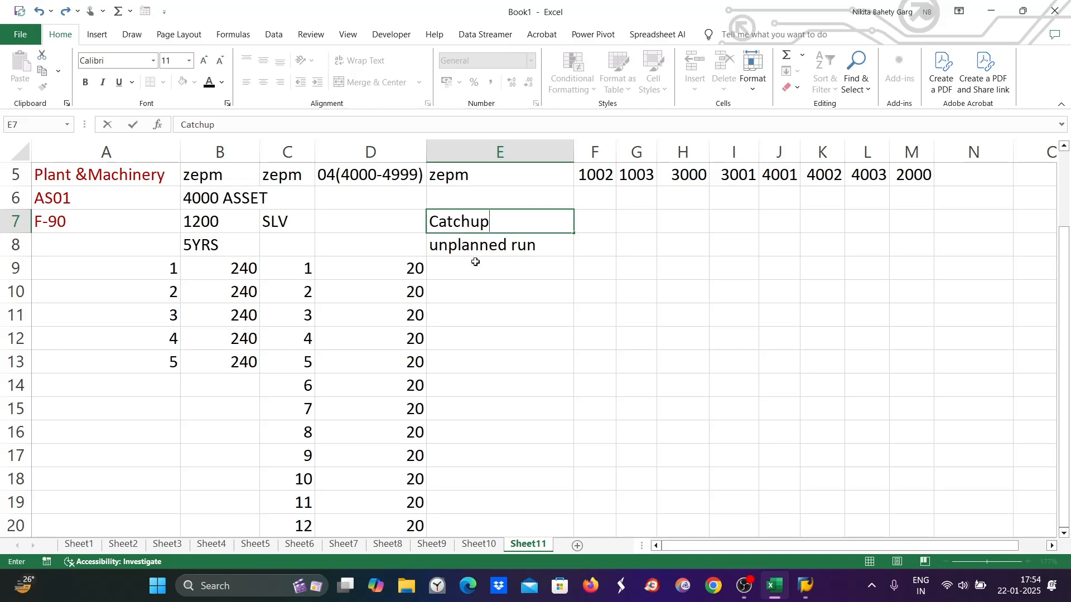
pyautogui.doubleClick(501, 224)
pyautogui.press('BackSpace')
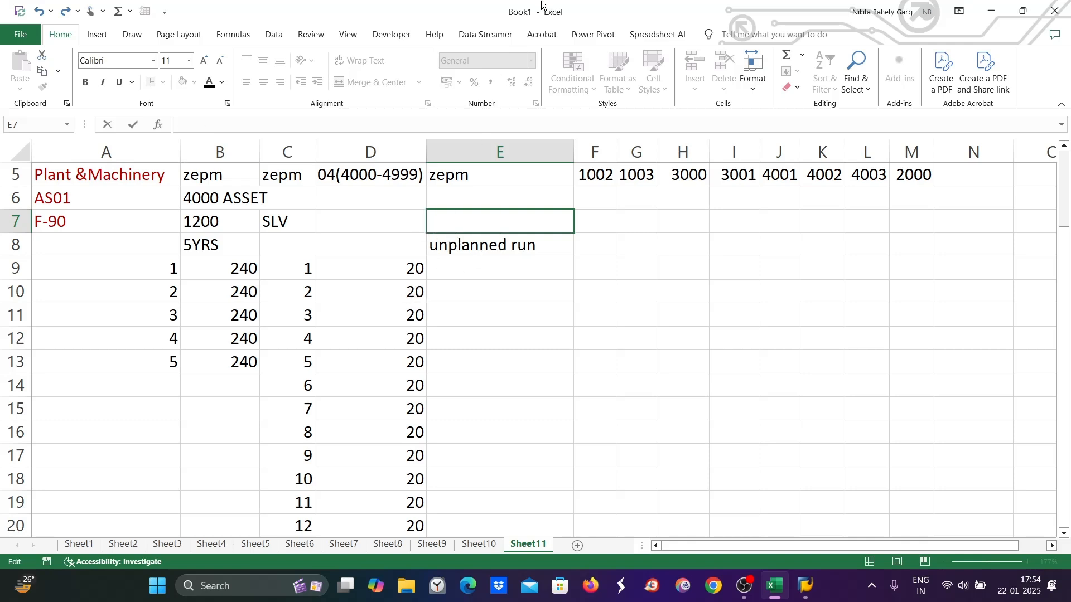
pyautogui.click(405, 266)
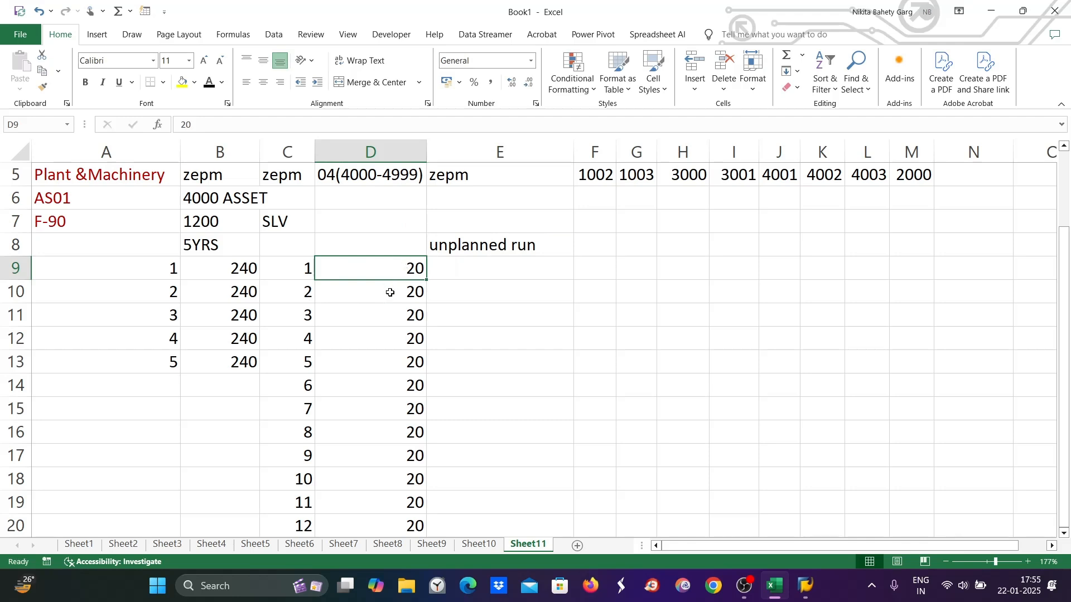
pyautogui.click(509, 291)
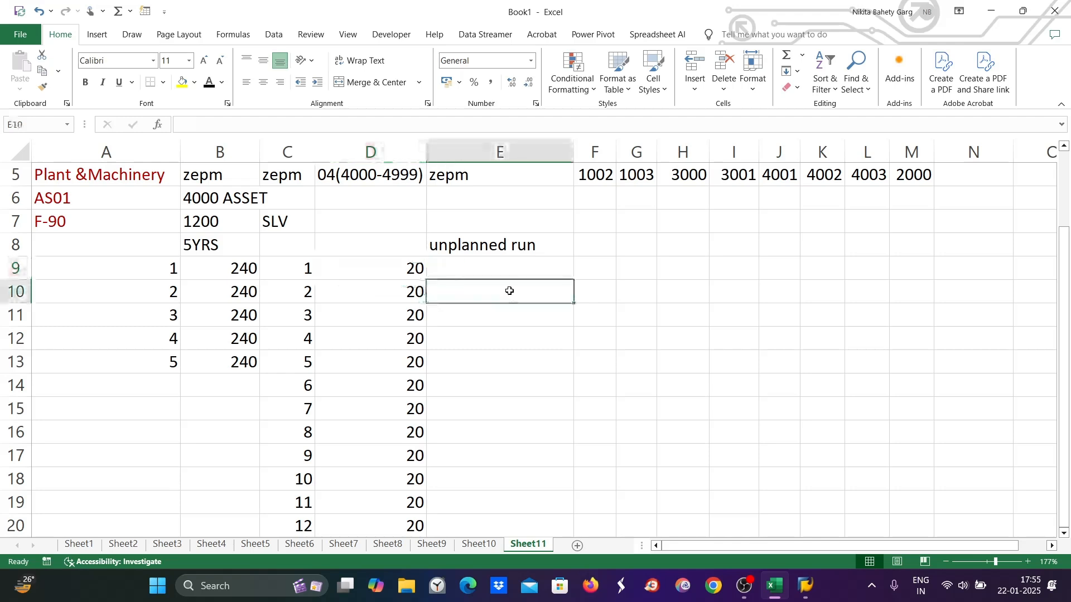
pyautogui.click(411, 269)
pyautogui.click(407, 298)
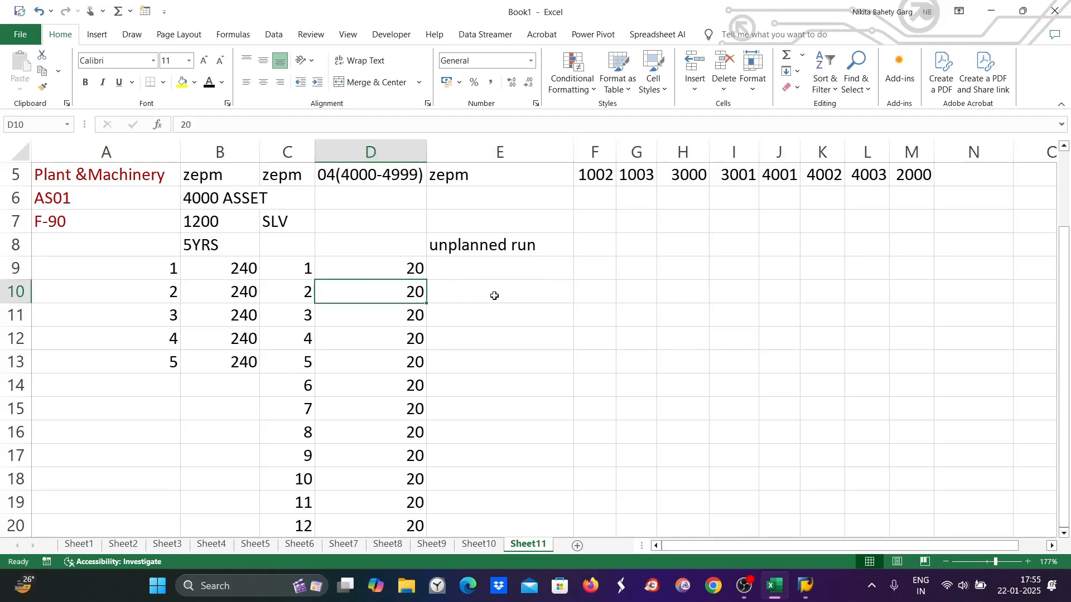
# Enter 40 in E10 and 20 in E11, filling 20 down through row 20
pyautogui.click(493, 296)
pyautogui.write('40')
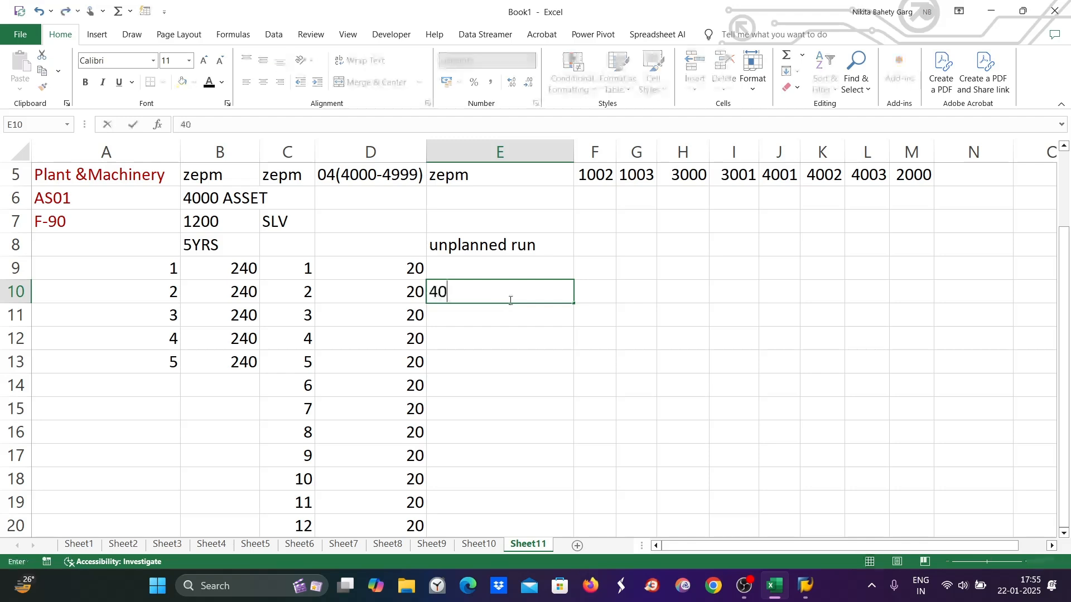
pyautogui.press('Return')
pyautogui.press('Return')
pyautogui.press('Return')
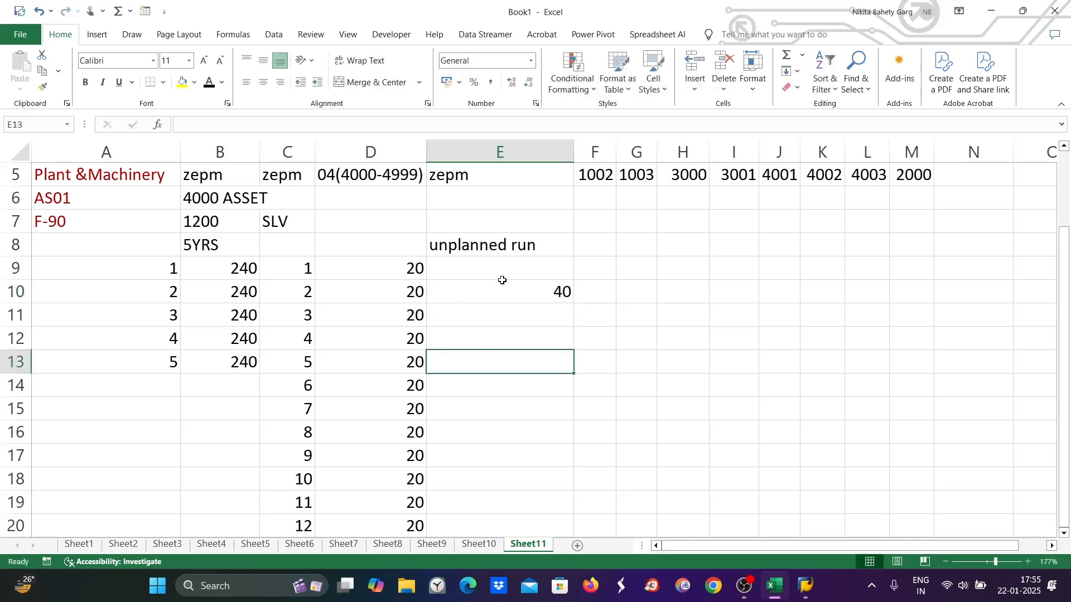
pyautogui.click(532, 318)
pyautogui.write('20')
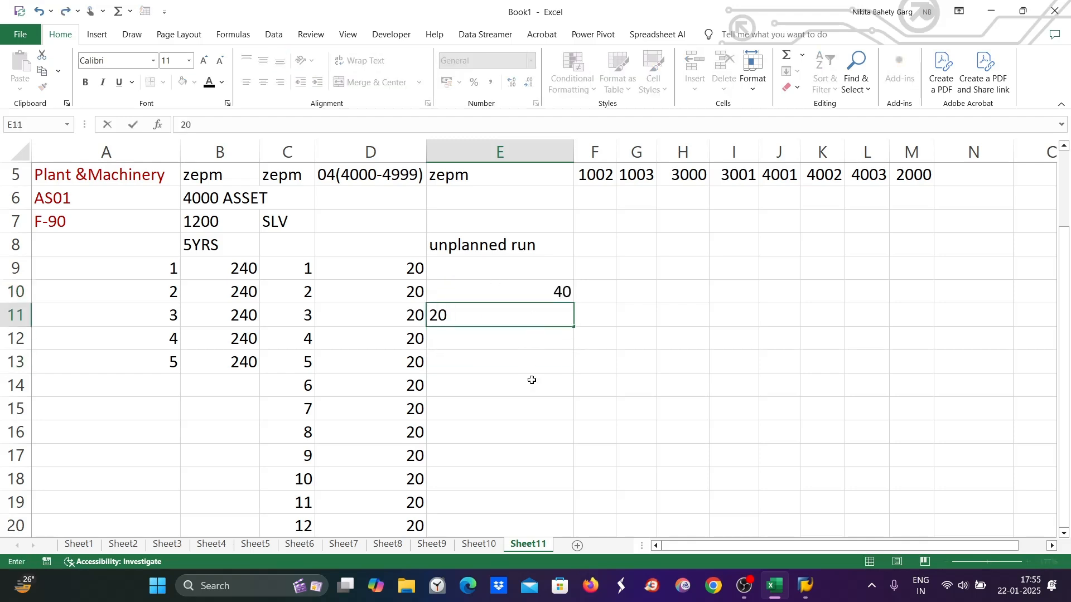
pyautogui.press('Return')
pyautogui.press('Return')
pyautogui.press('Return')
pyautogui.click(558, 315)
pyautogui.moveTo(573, 327); pyautogui.dragTo(555, 460)
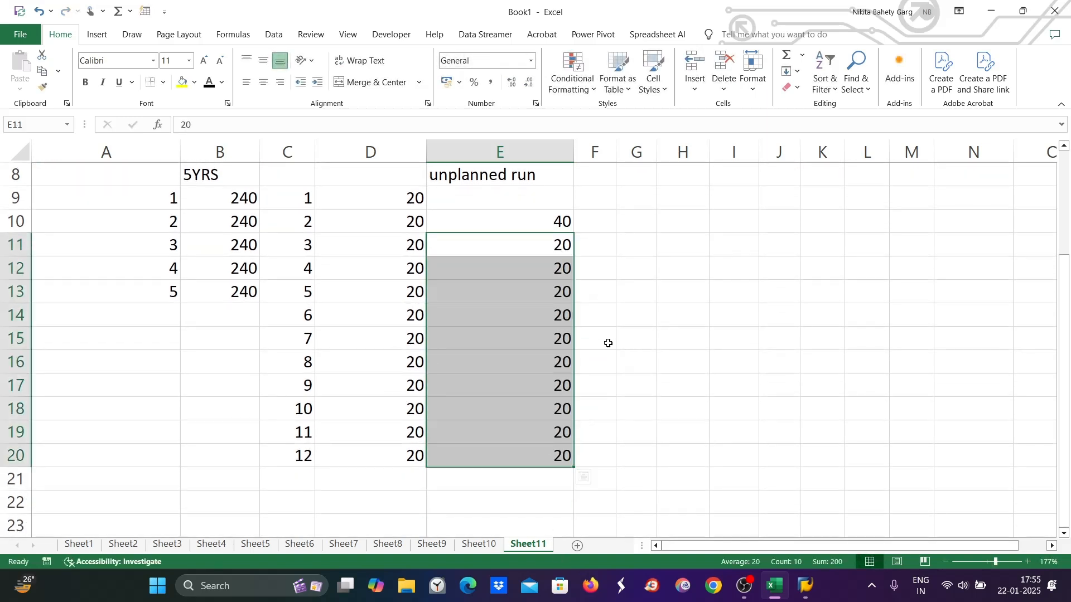
# Enter a mistyped 'atch-up' label in E6, then delete it
pyautogui.scroll(1, 608, 343)
pyautogui.doubleClick(471, 222)
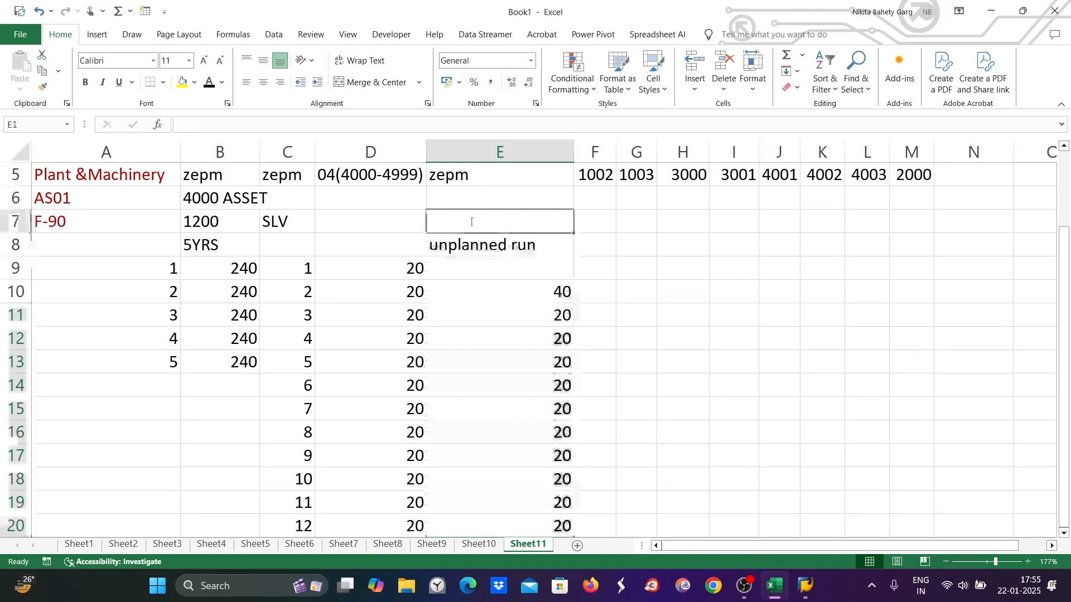
pyautogui.click(524, 198)
pyautogui.write('atch-up')
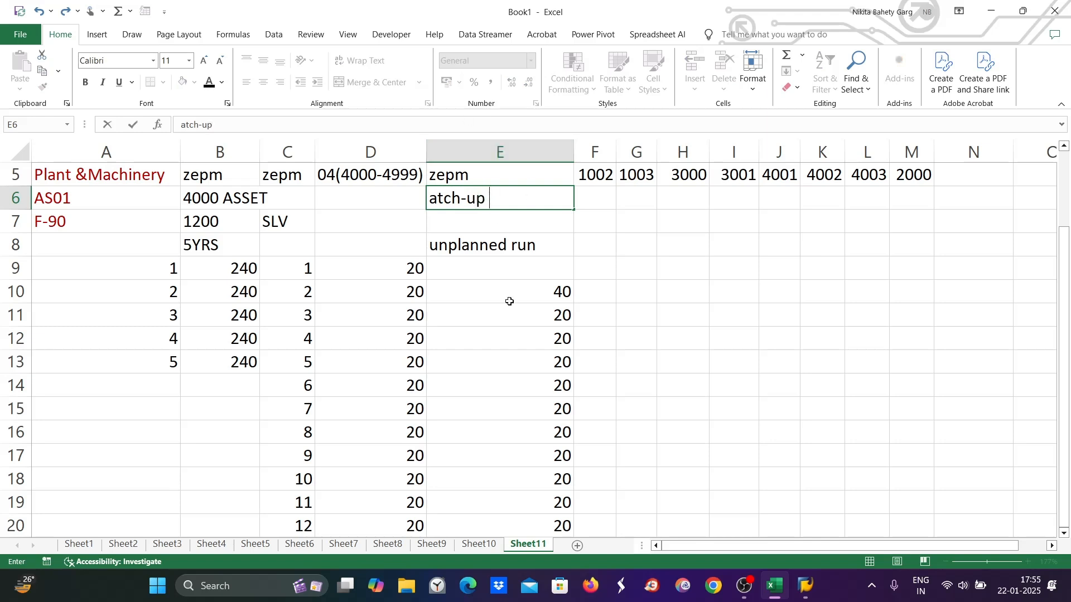
pyautogui.click(512, 273)
pyautogui.click(440, 199)
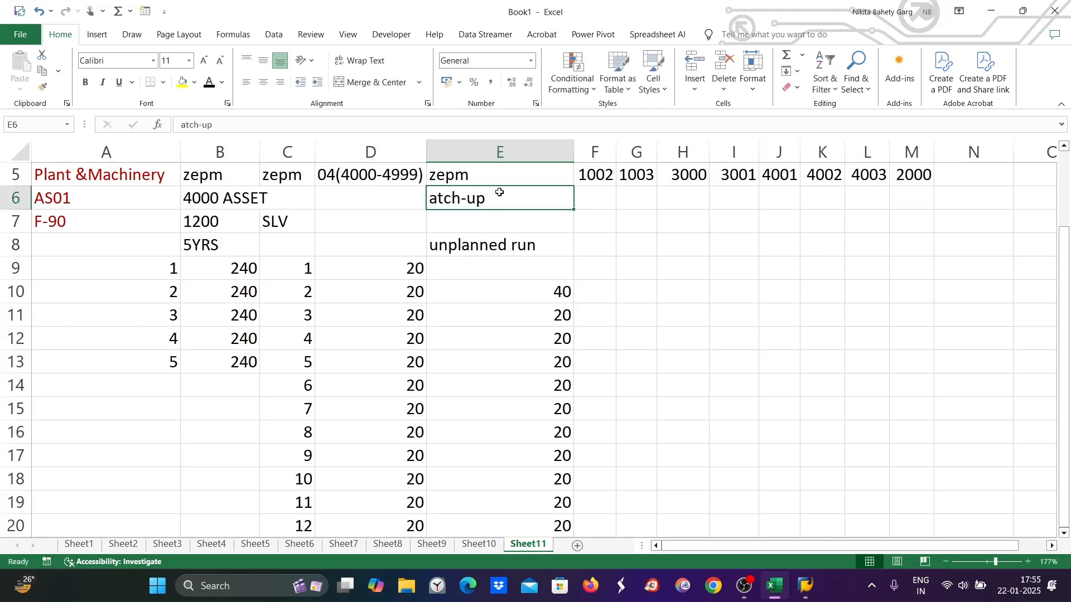
pyautogui.press('Delete')
# Enter 'Catch up ways' in E7 and fill the cell yellow
pyautogui.click(463, 226)
pyautogui.doubleClick(463, 226)
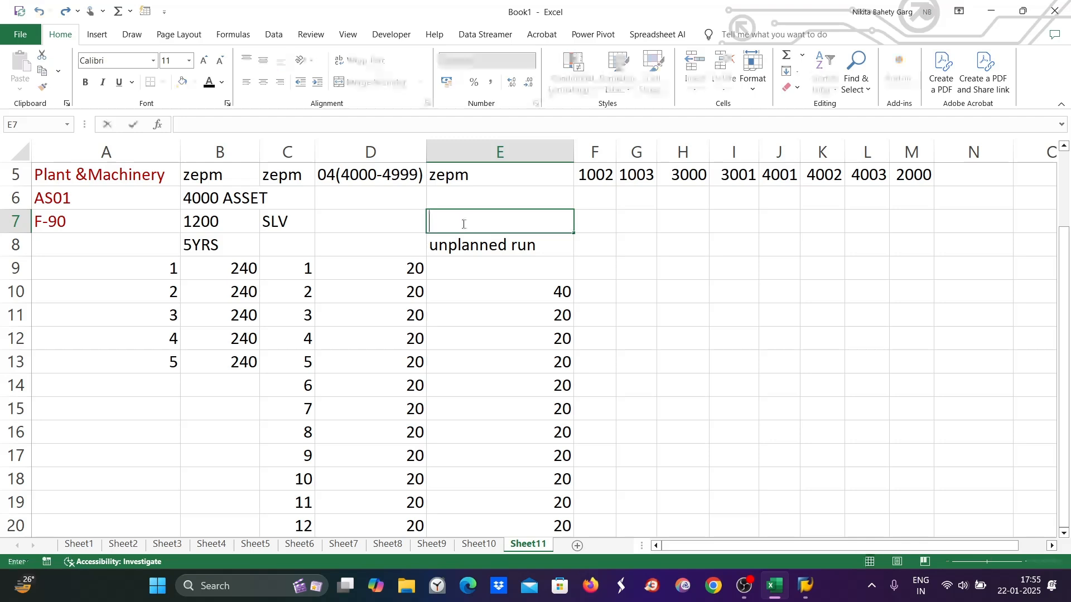
pyautogui.write('Catch up')
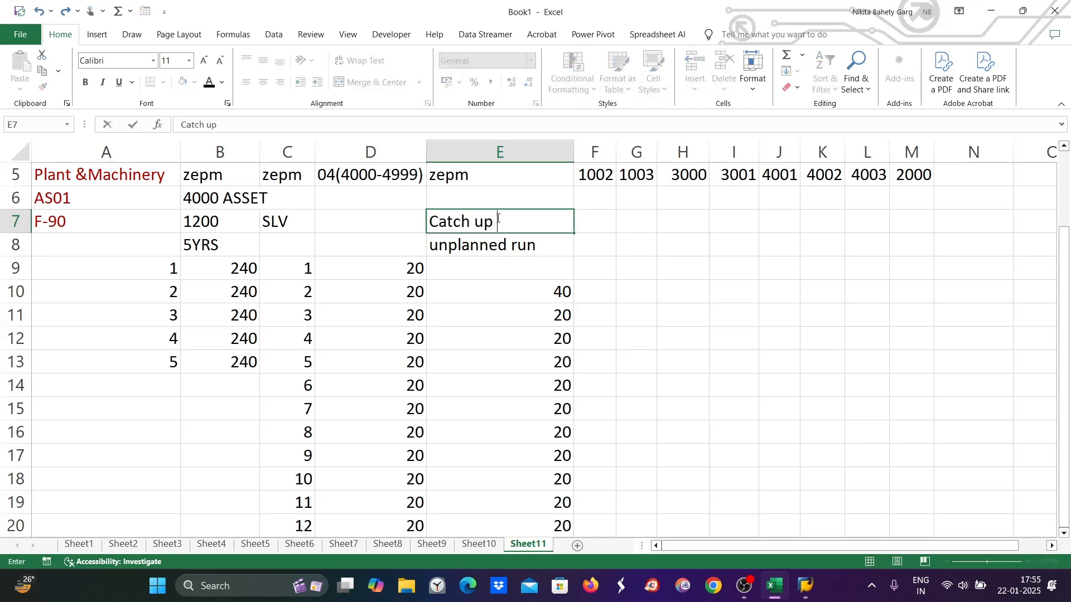
pyautogui.write(' ways')
pyautogui.click(527, 272)
pyautogui.click(510, 218)
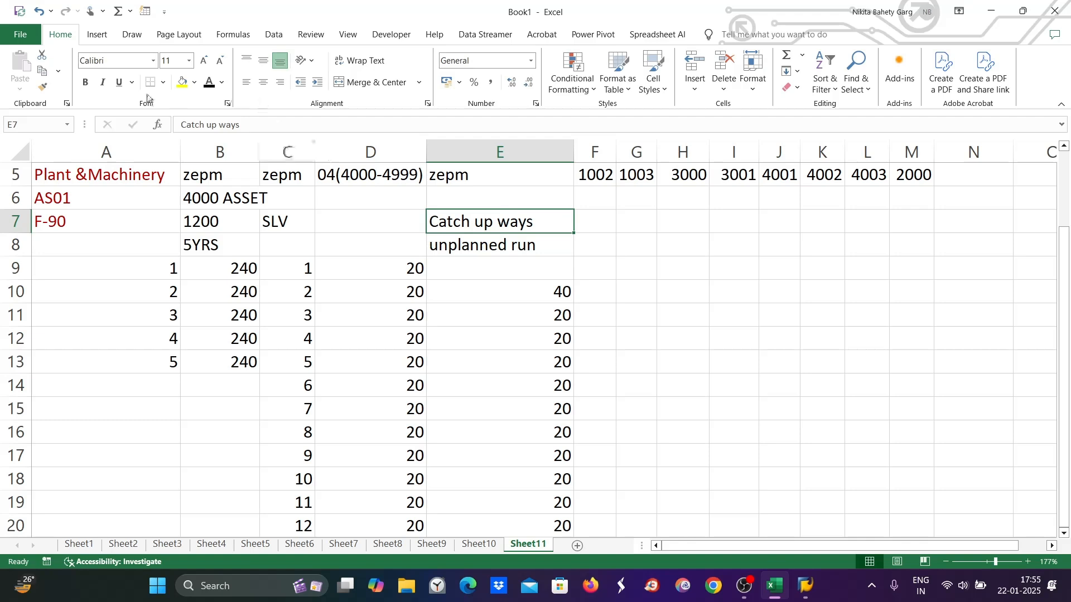
pyautogui.click(182, 85)
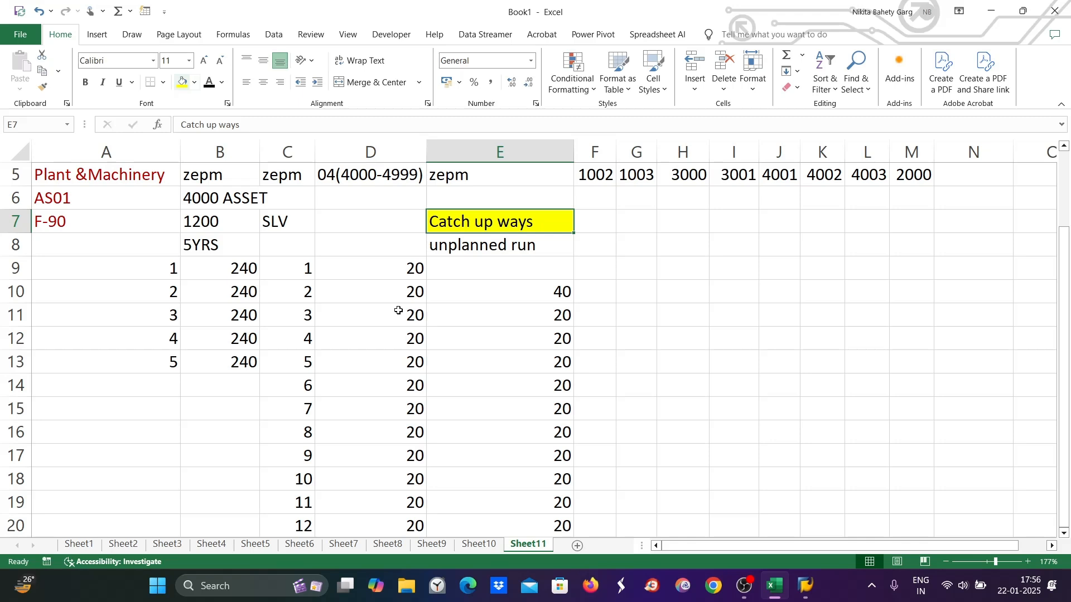
pyautogui.click(562, 295)
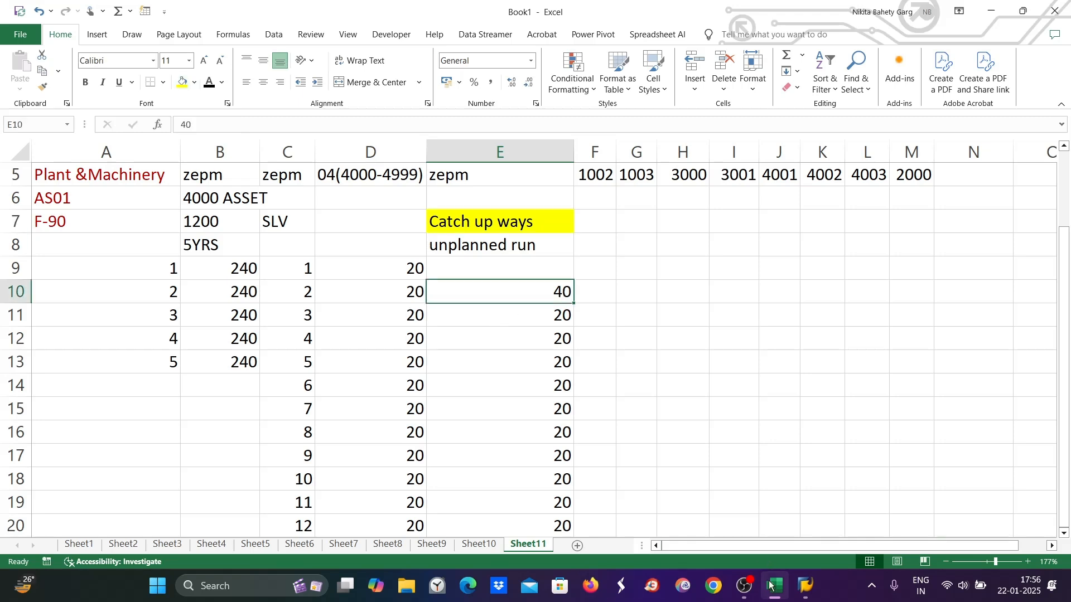
# Start transaction AFAB in a new session from the Asset Explorer window
pyautogui.moveTo(810, 590)
pyautogui.click(952, 505)
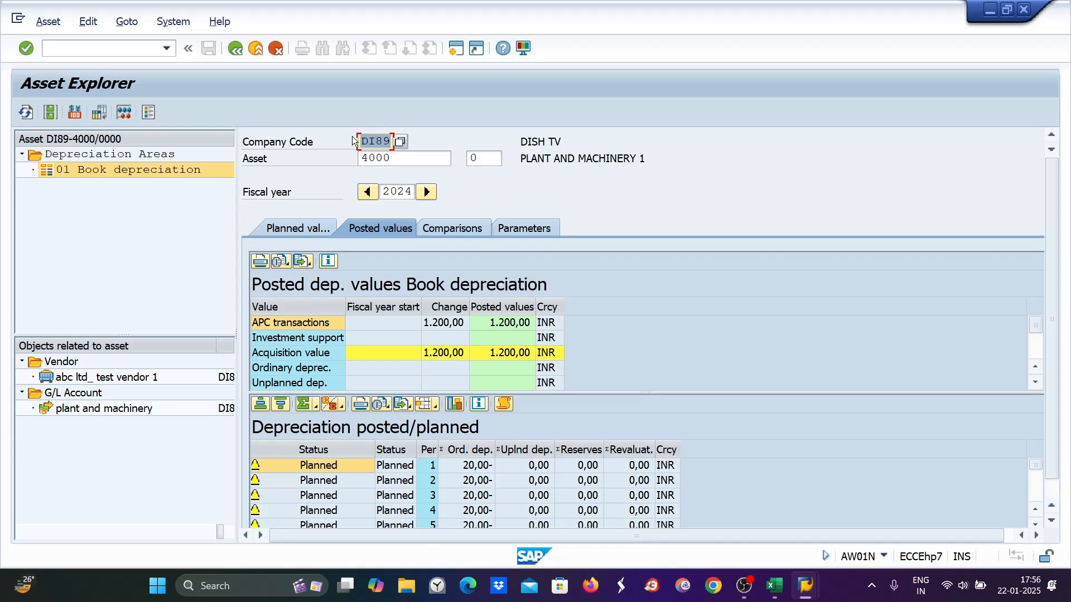
pyautogui.click(457, 49)
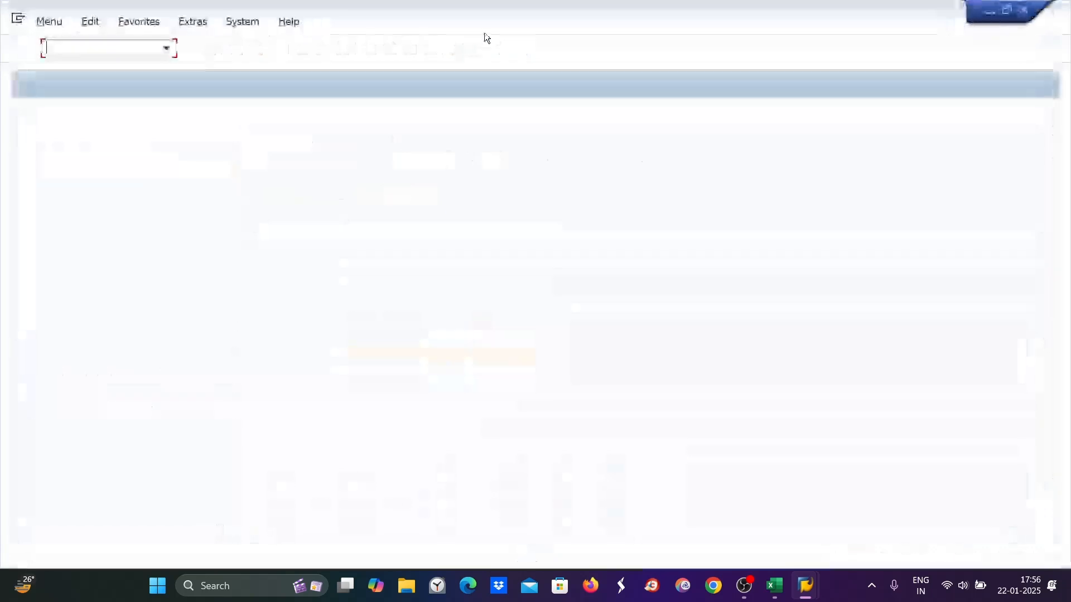
pyautogui.write('afa')
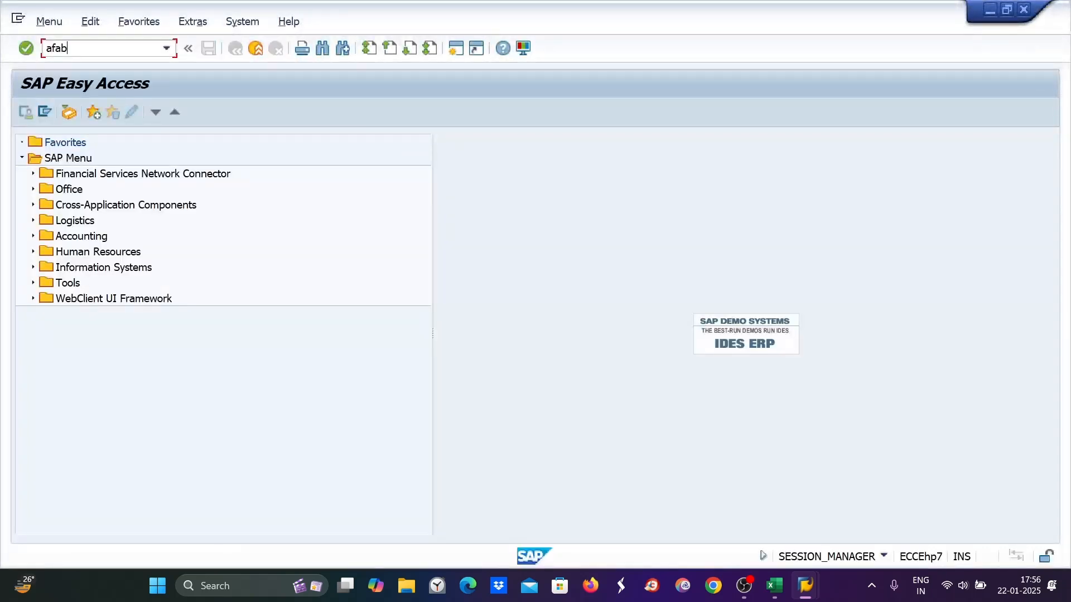
pyautogui.write('b')
pyautogui.press('Return')
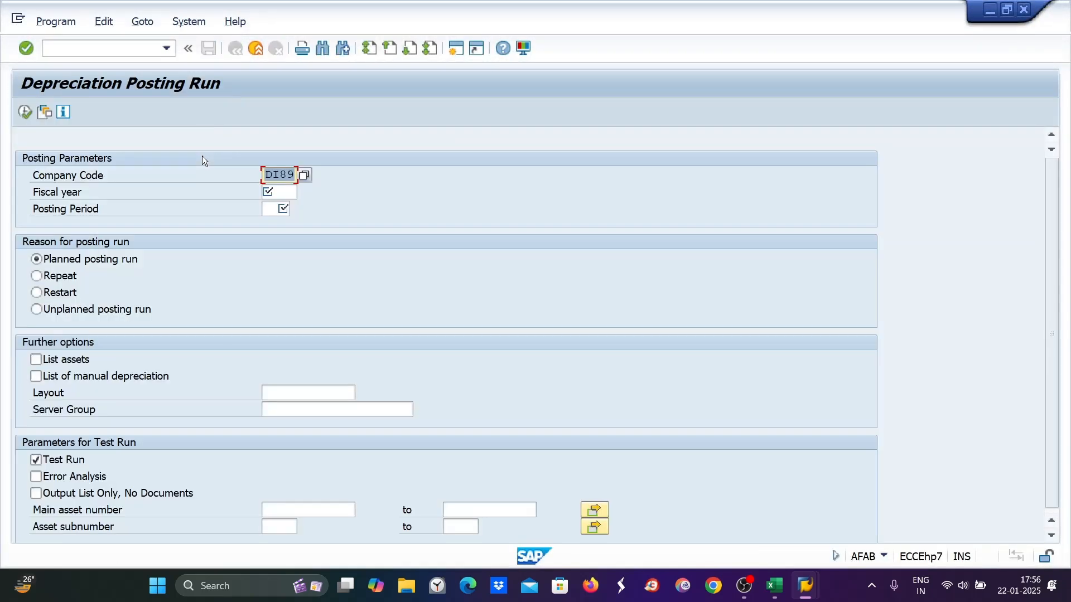
# Set fiscal year 2024, period 2, unplanned posting run, with Test Run unchecked
pyautogui.click(291, 192)
pyautogui.write('2024')
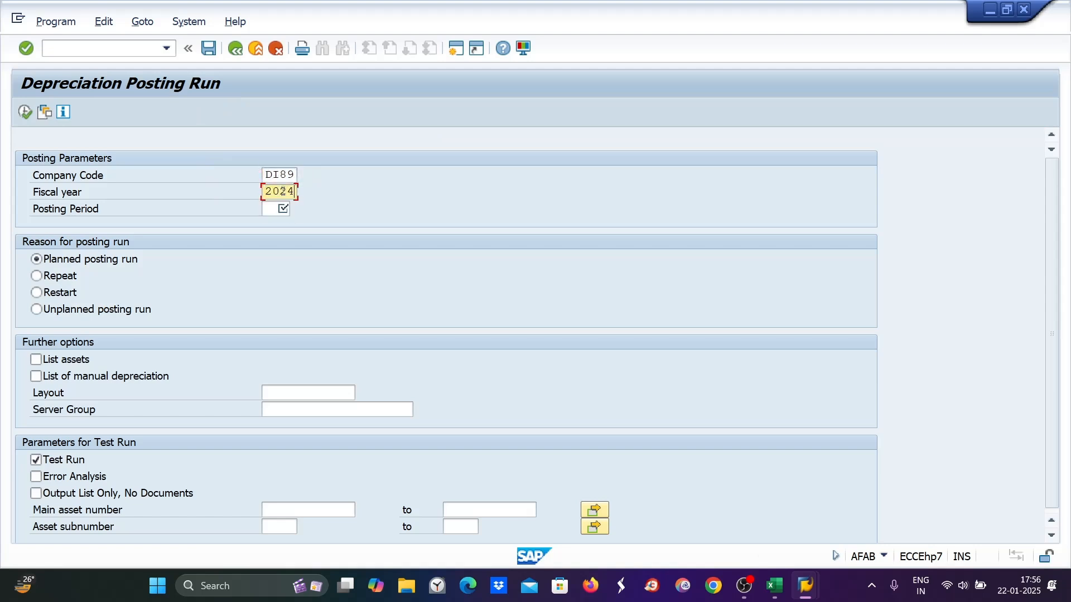
pyautogui.press('Tab')
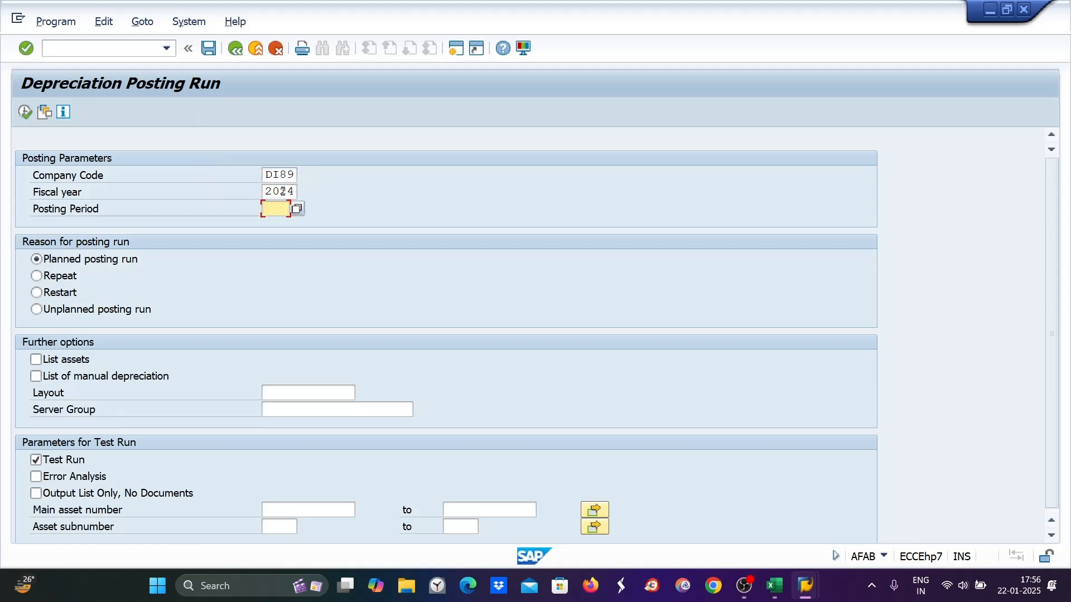
pyautogui.write('2')
pyautogui.click(37, 310)
pyautogui.click(36, 464)
pyautogui.click(56, 23)
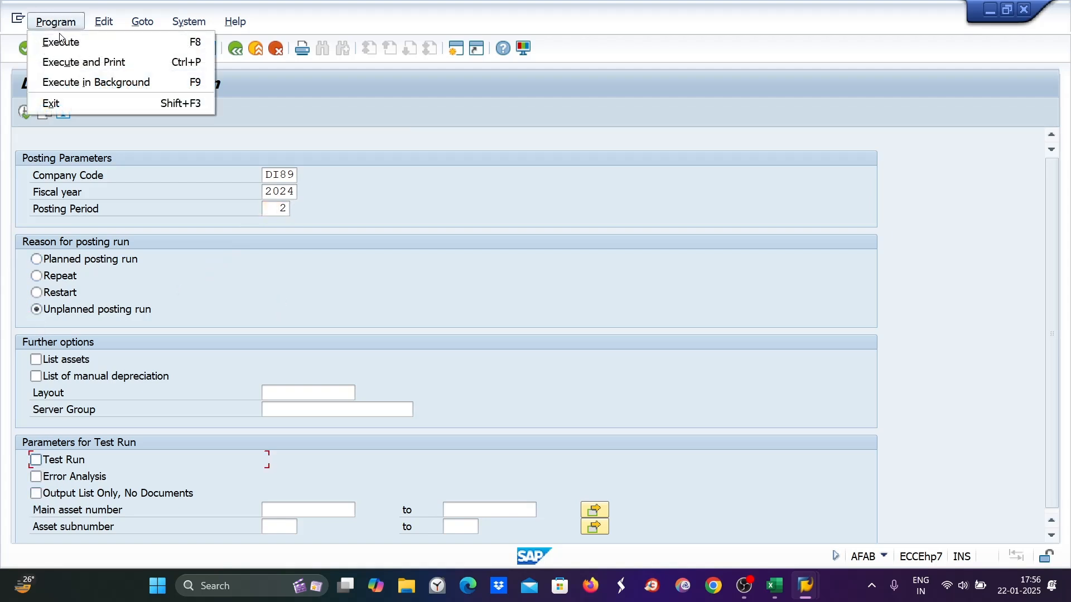
# Schedule the posting run as an immediate background job on output device LP01
pyautogui.click(69, 82)
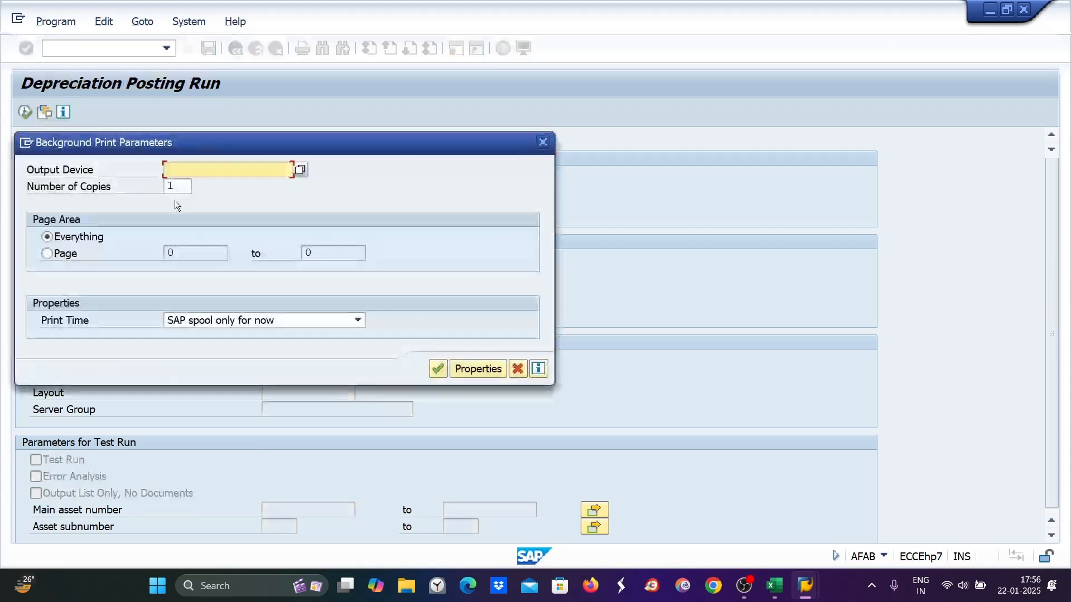
pyautogui.write('lp01')
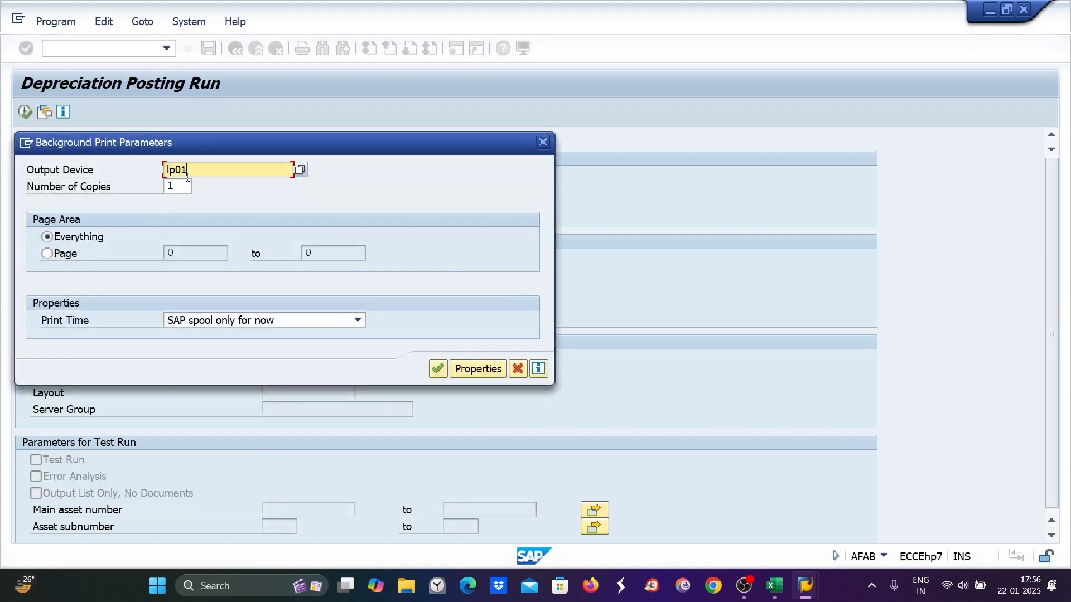
pyautogui.press('Return')
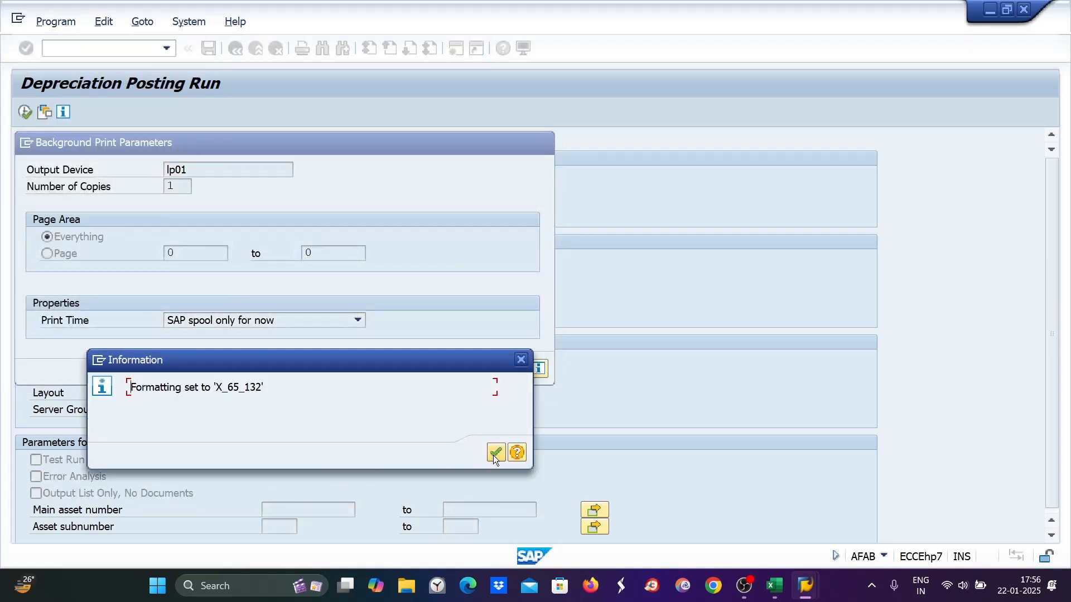
pyautogui.click(495, 453)
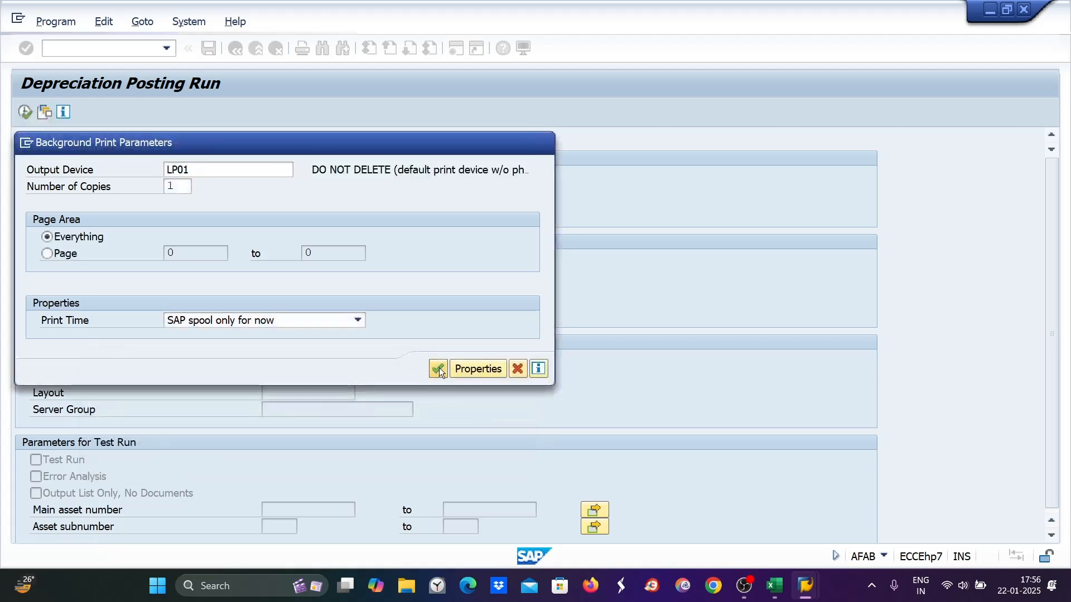
pyautogui.click(439, 367)
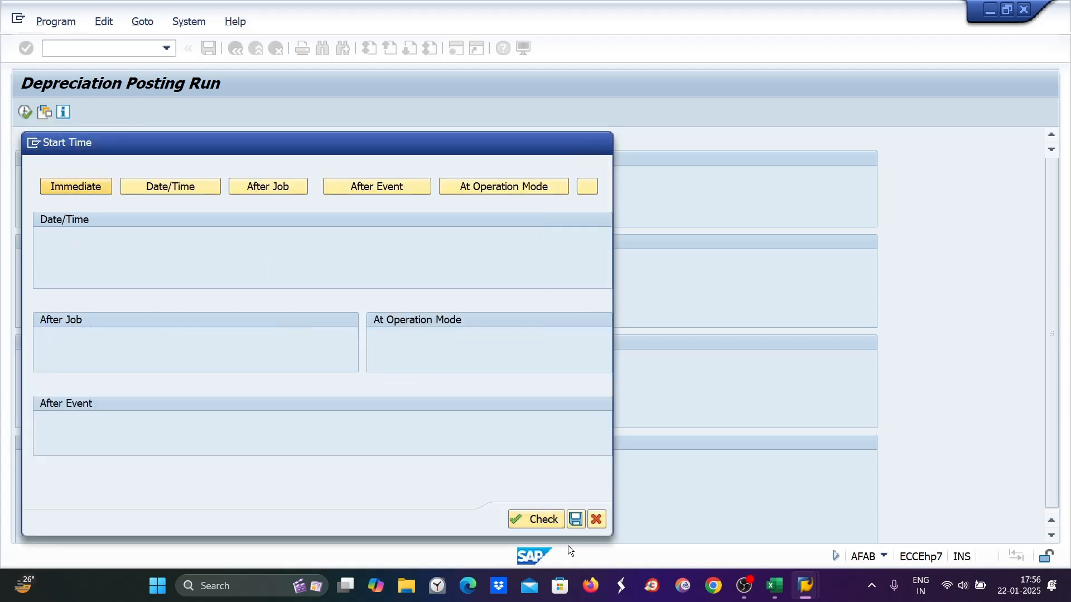
pyautogui.click(437, 521)
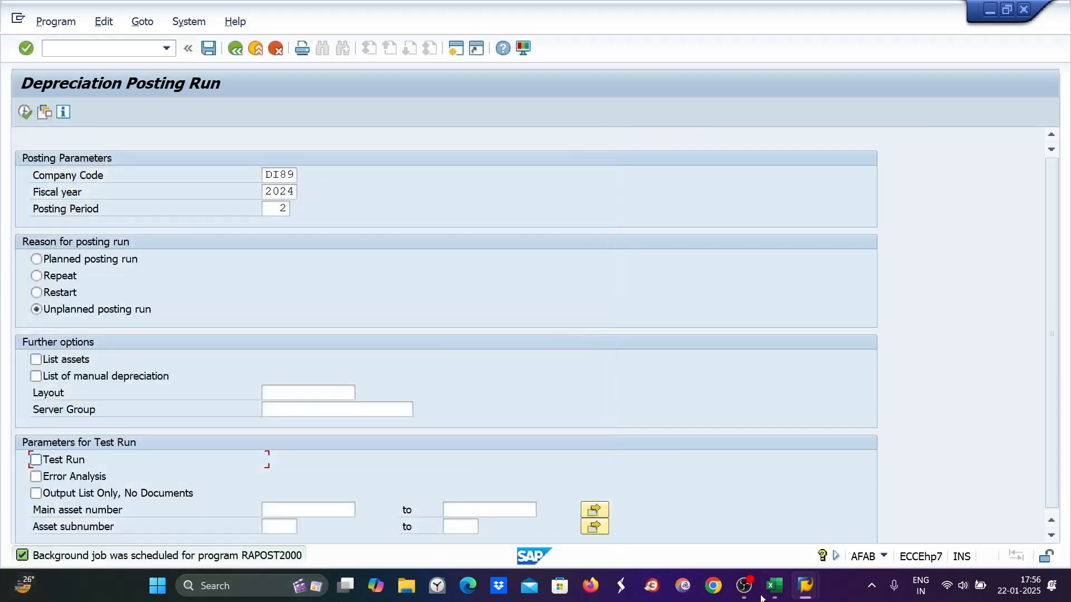
# Refresh asset 4000's posted values and confirm period 2 shows 40 INR posted, later periods 20 planned
pyautogui.moveTo(806, 585)
pyautogui.click(856, 514)
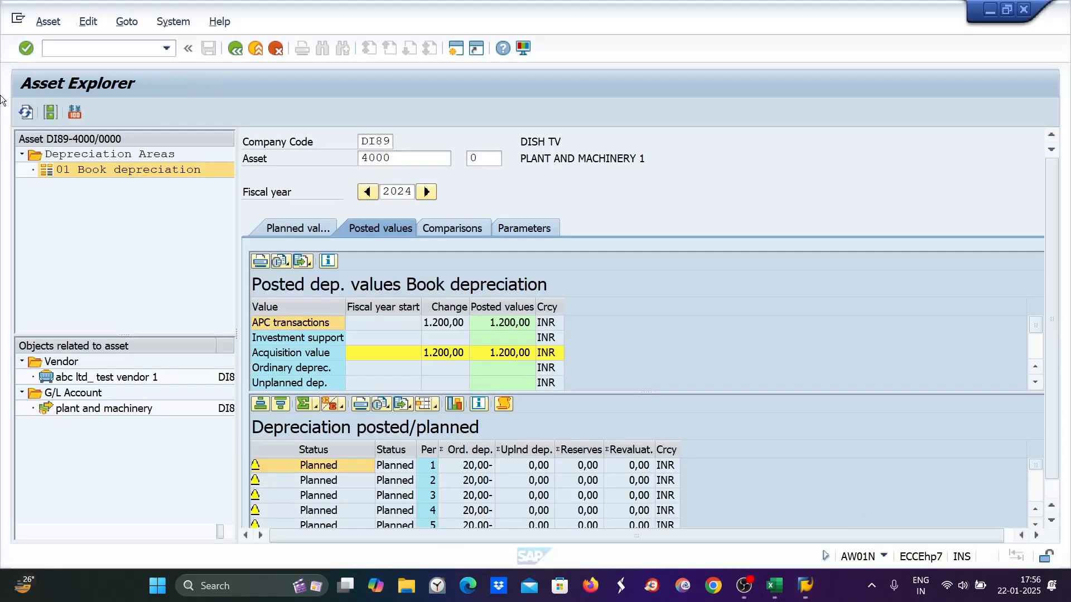
pyautogui.click(26, 112)
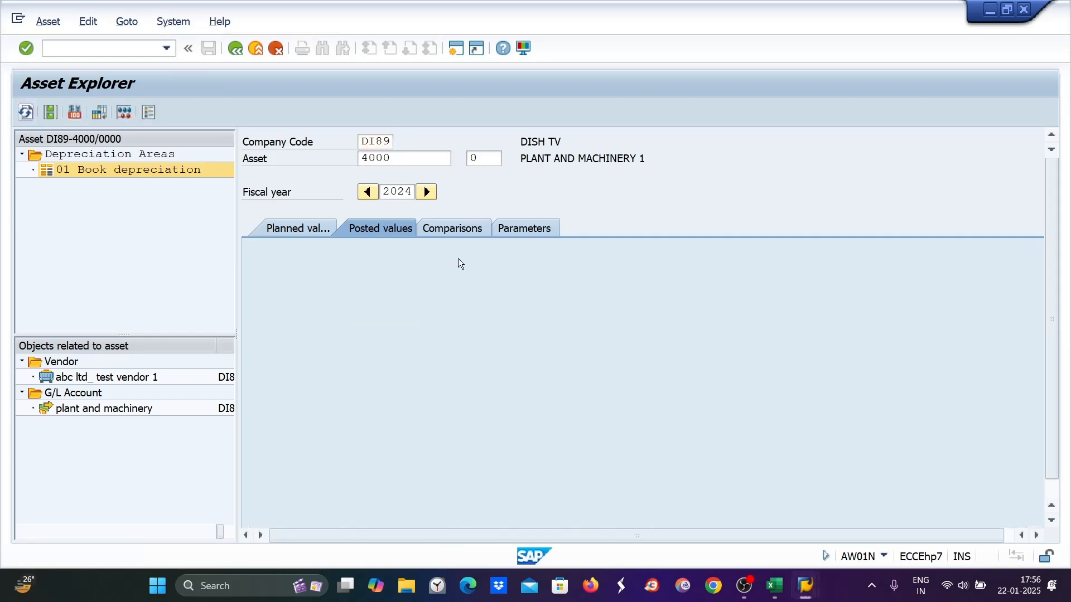
pyautogui.click(387, 229)
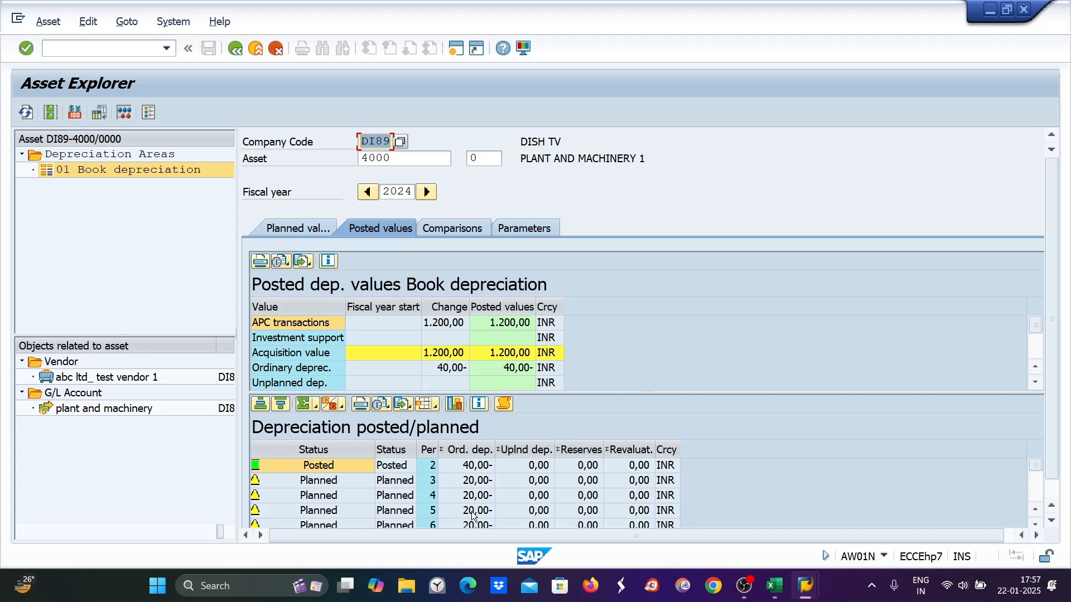
pyautogui.scroll(-1, 548, 483)
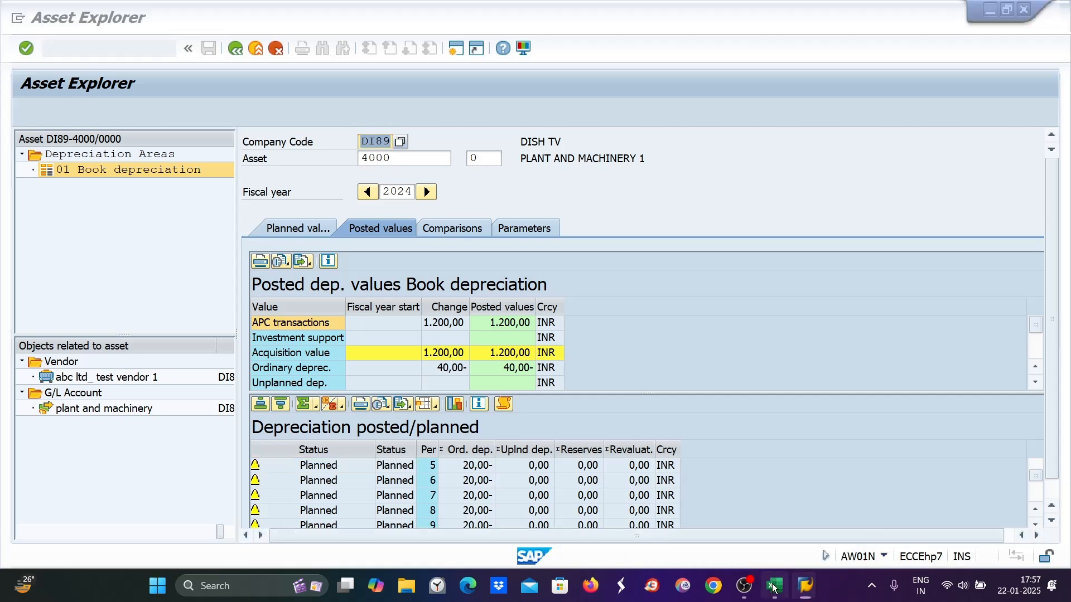
pyautogui.click(774, 585)
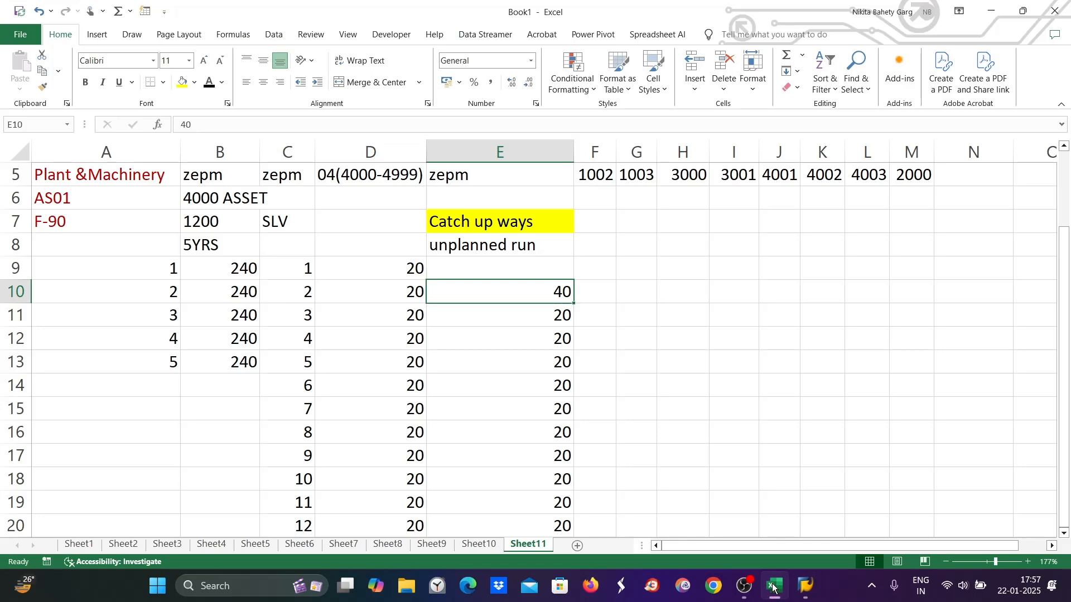
# Colour the period 3 and 4 amounts of 20 in E11:E12 red
pyautogui.doubleClick(632, 286)
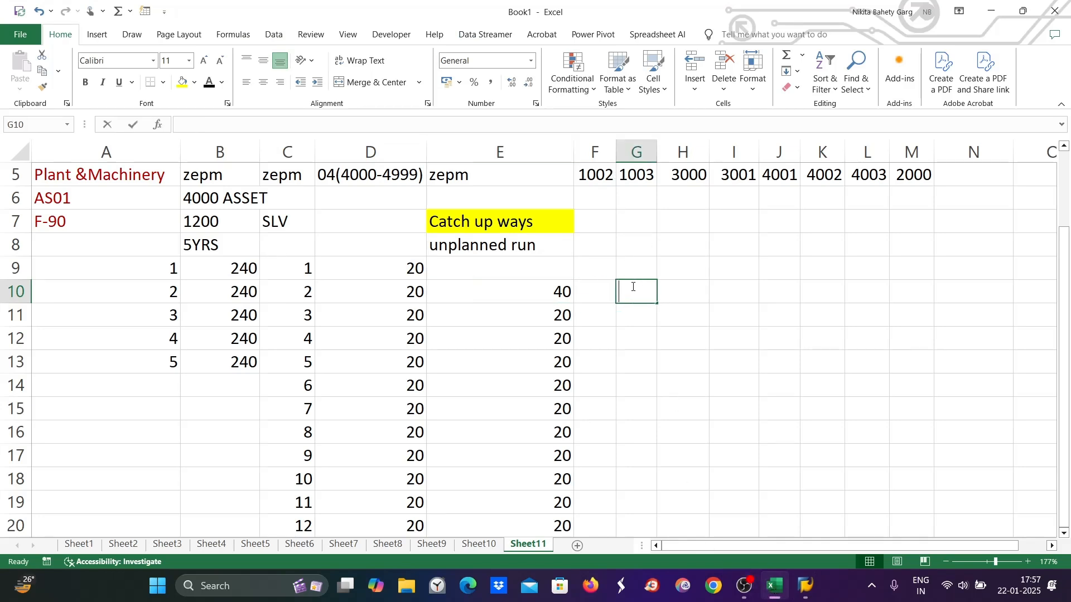
pyautogui.moveTo(530, 316); pyautogui.dragTo(524, 342)
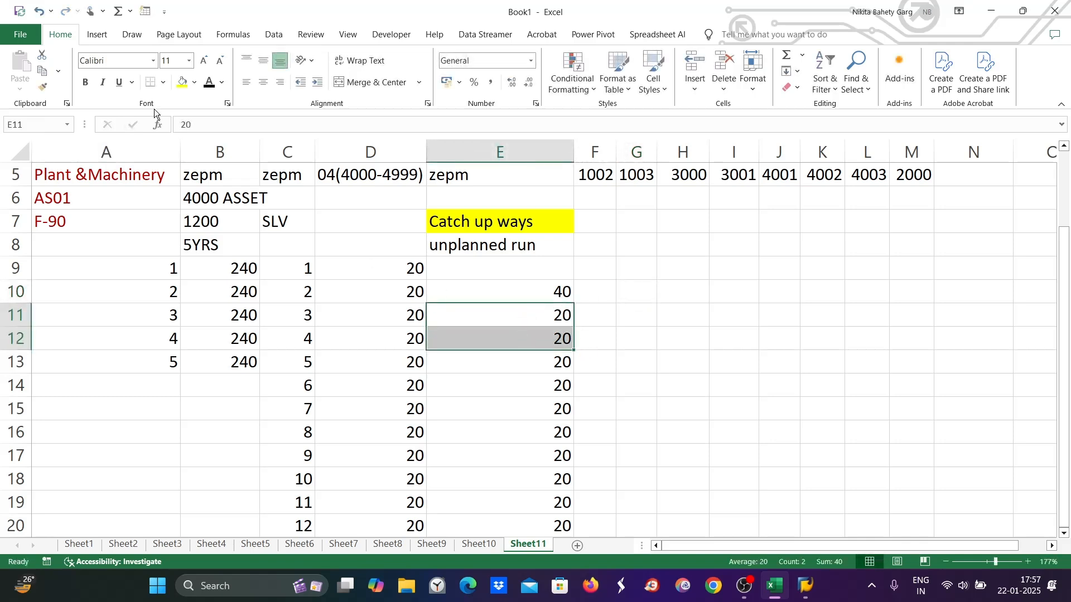
pyautogui.click(222, 82)
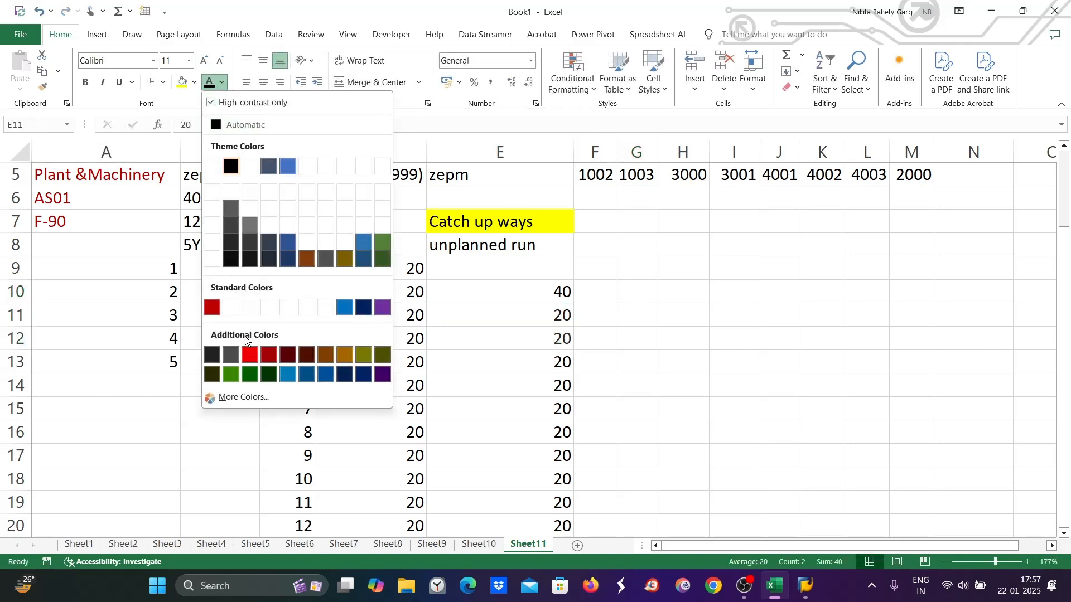
pyautogui.click(212, 308)
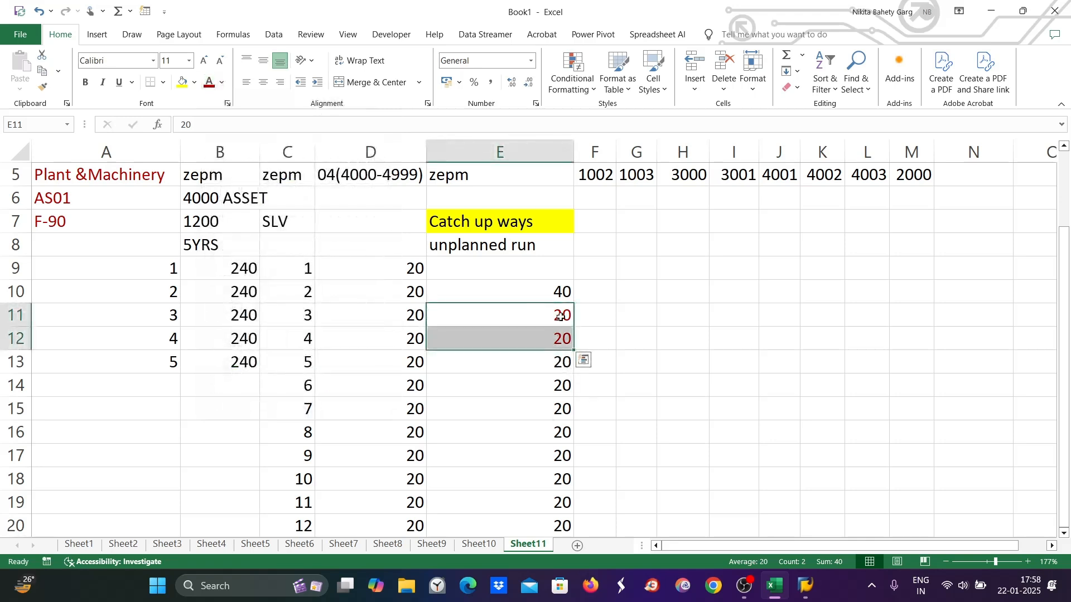
pyautogui.click(546, 365)
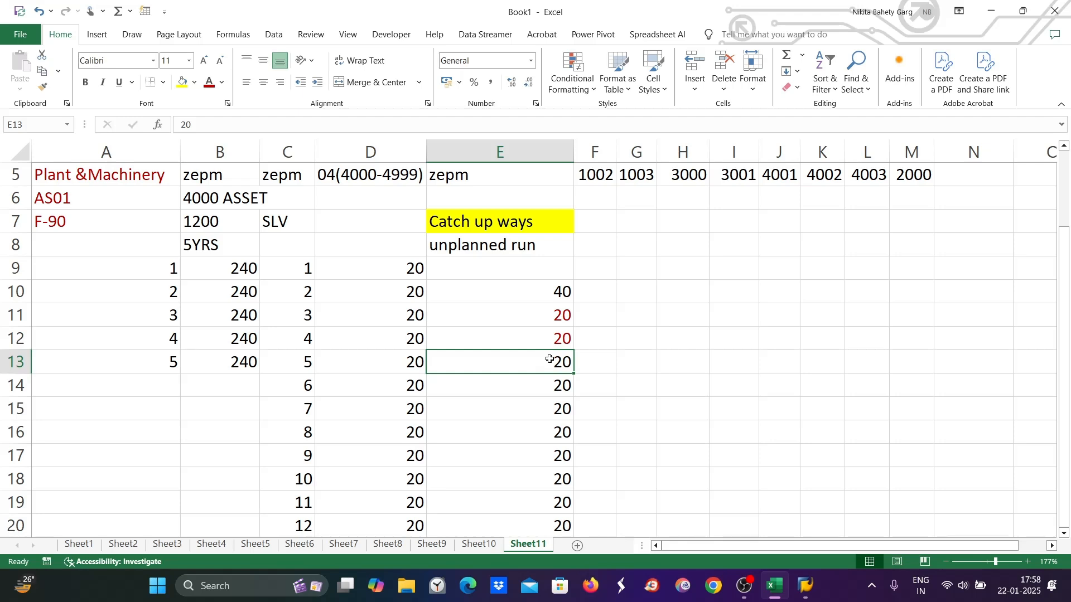
pyautogui.moveTo(581, 314); pyautogui.dragTo(585, 335)
# Merge F11:F12, enter the catch-up amount 40, and review the column E amounts
pyautogui.click(373, 81)
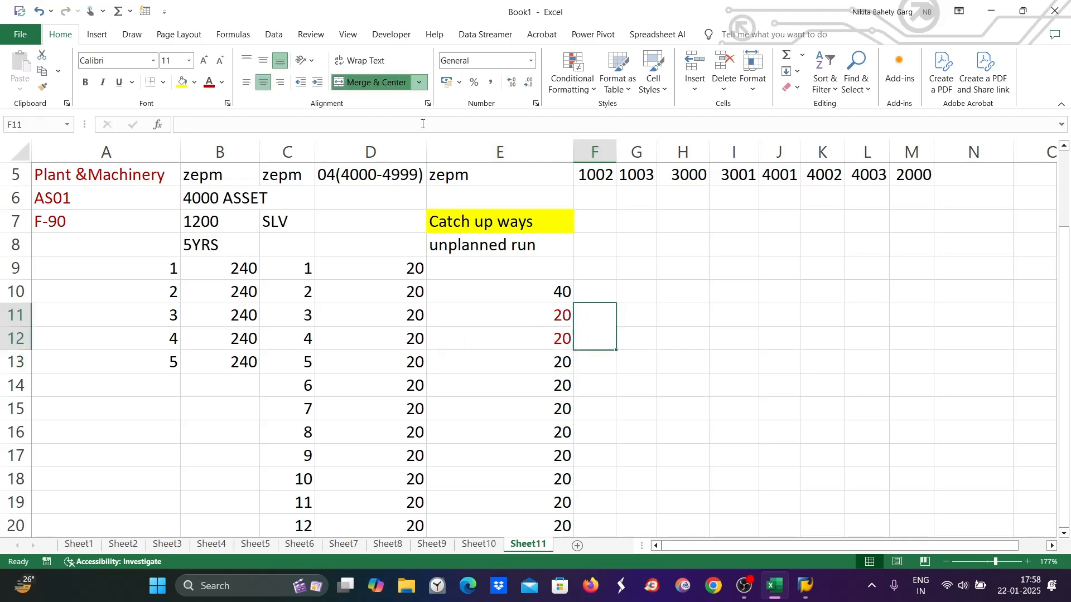
pyautogui.write('40')
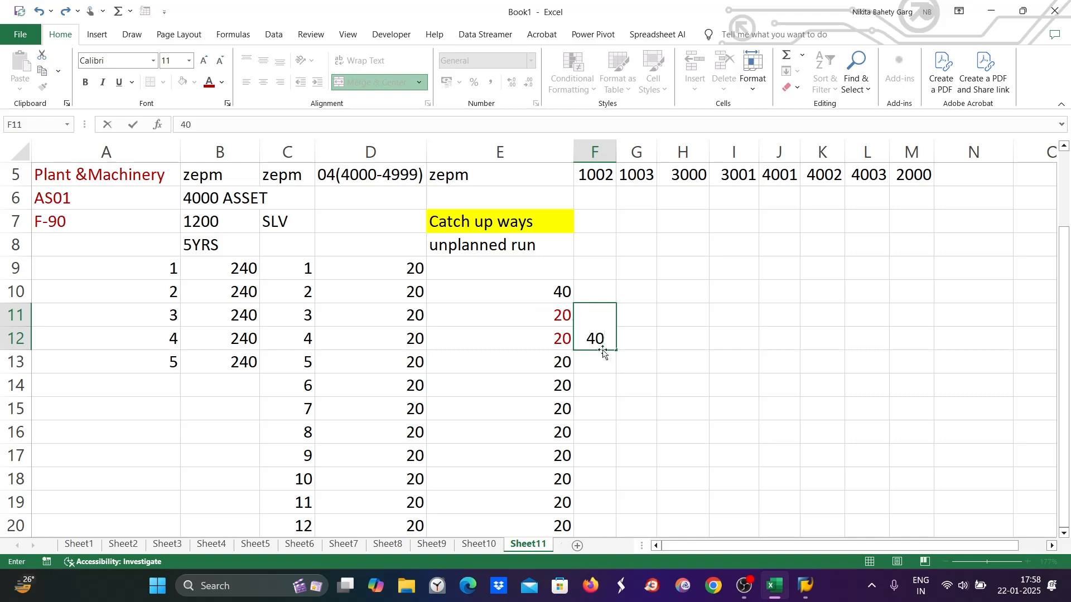
pyautogui.click(532, 366)
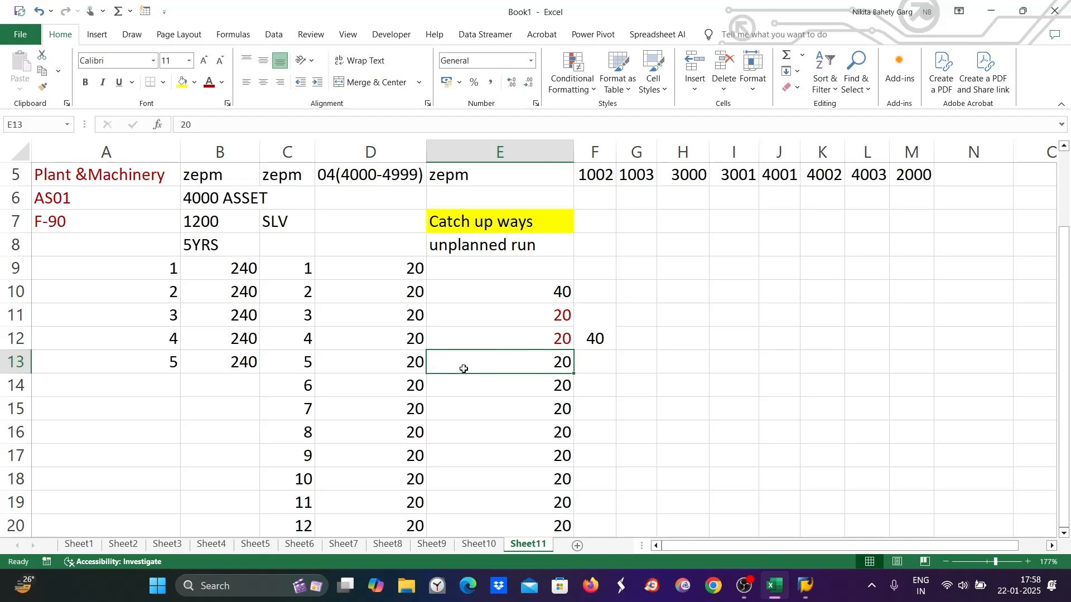
pyautogui.click(480, 388)
pyautogui.click(497, 411)
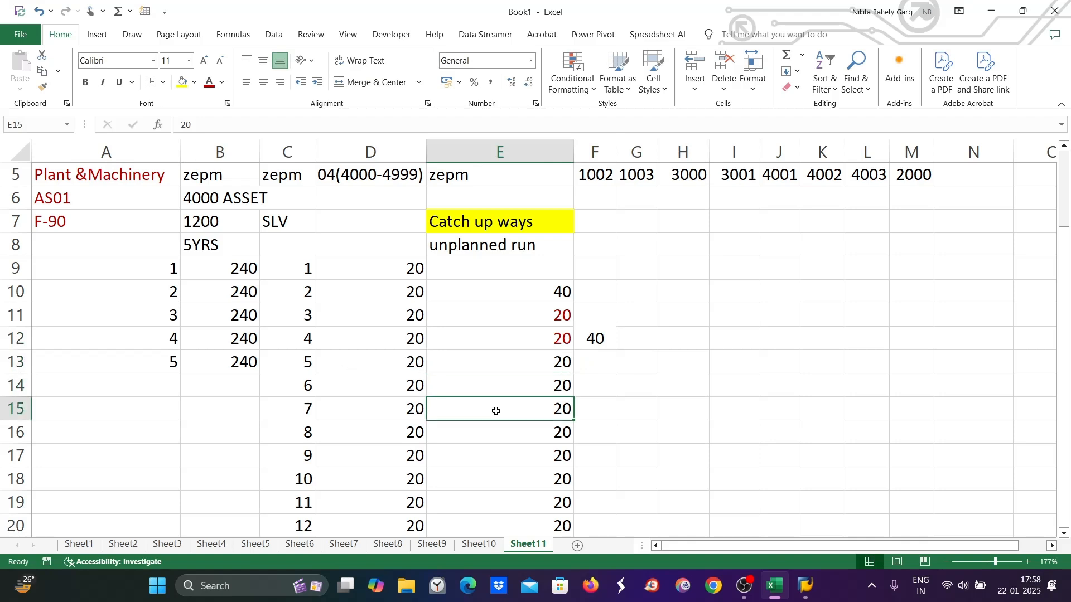
pyautogui.press('Down')
pyautogui.press('Down')
pyautogui.press('Down')
pyautogui.press('Down')
pyautogui.press('Down')
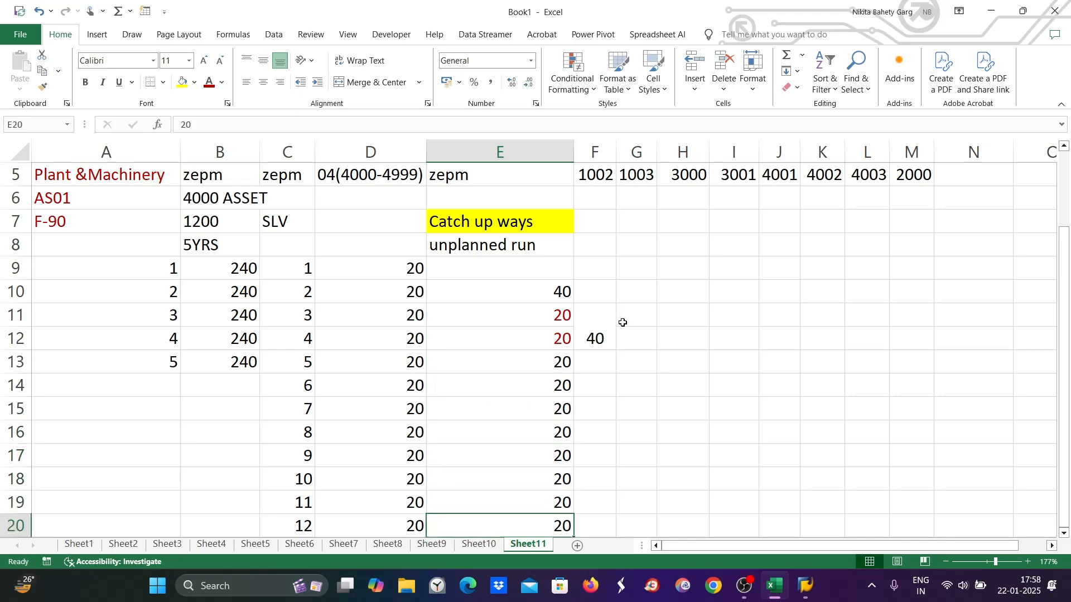
# Compare the 40 catch-up cell with the amounts from period 5 onward
pyautogui.click(605, 339)
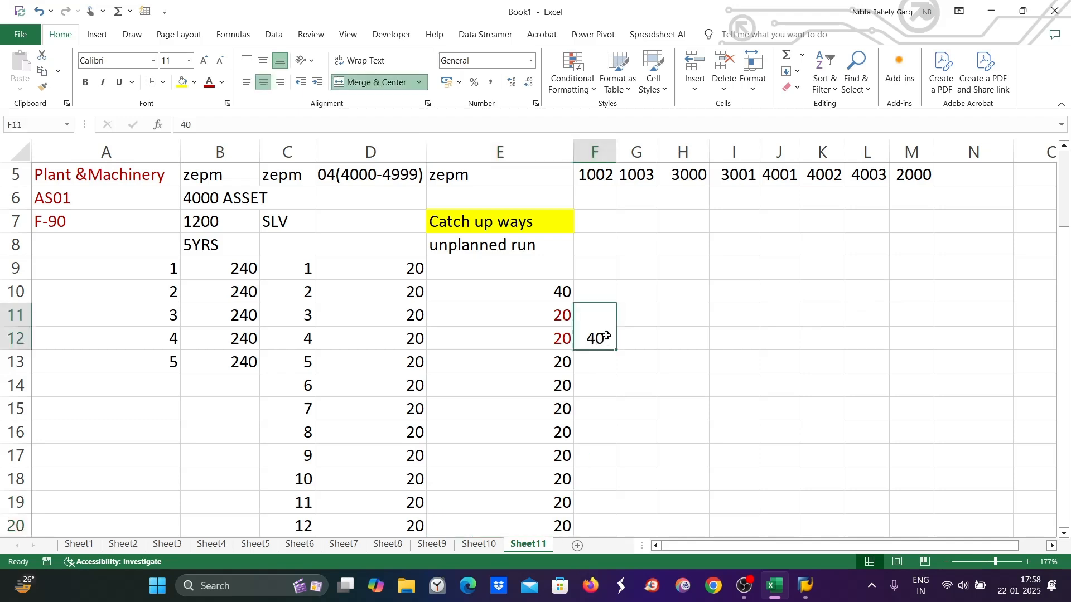
pyautogui.doubleClick(608, 339)
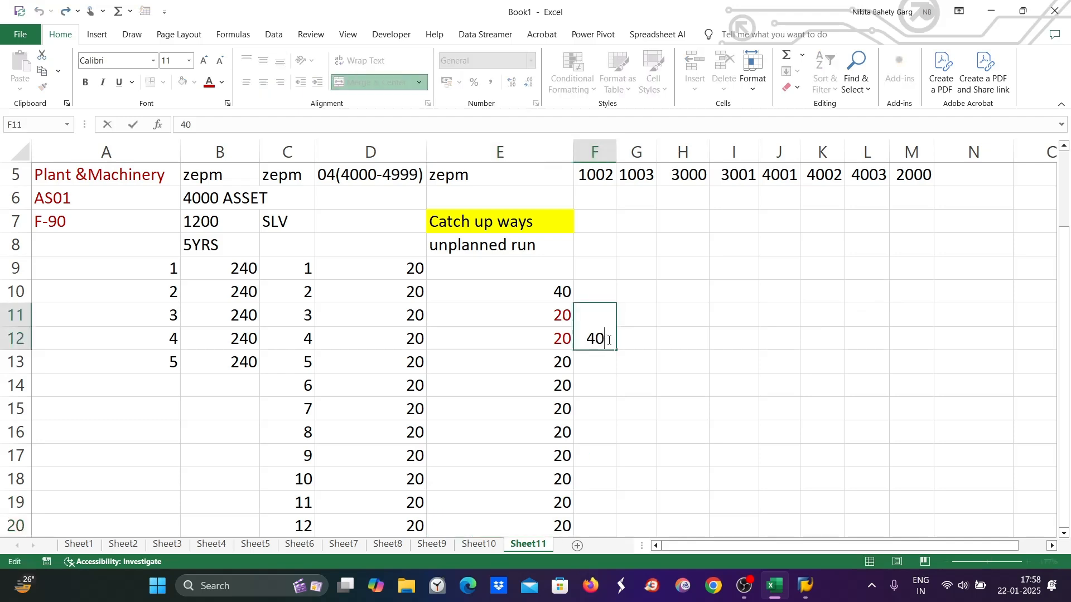
pyautogui.click(625, 341)
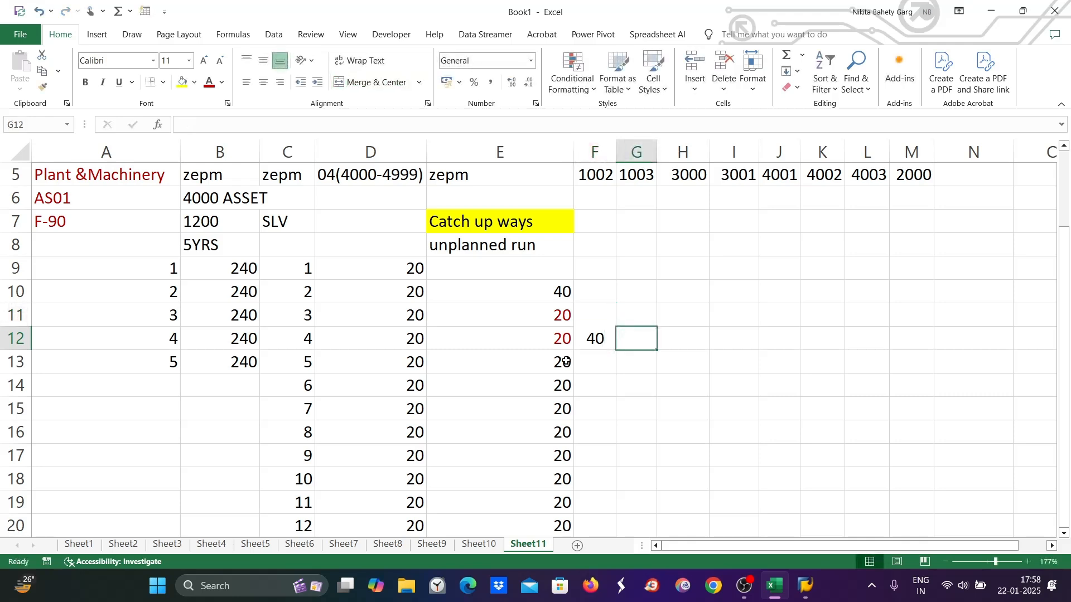
pyautogui.click(563, 362)
pyautogui.click(558, 386)
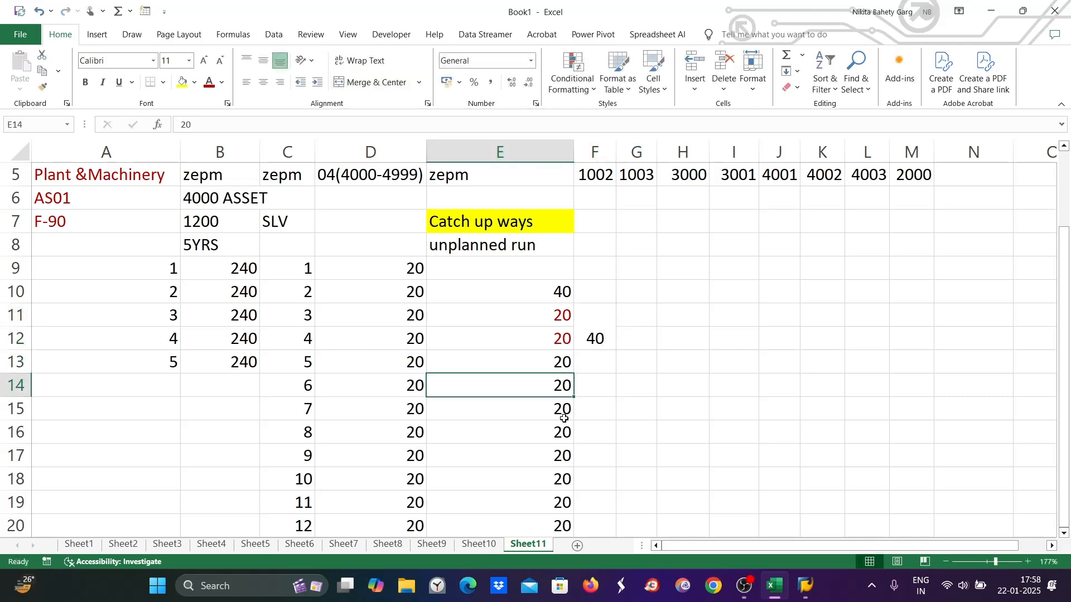
pyautogui.click(560, 411)
pyautogui.click(562, 435)
pyautogui.click(566, 469)
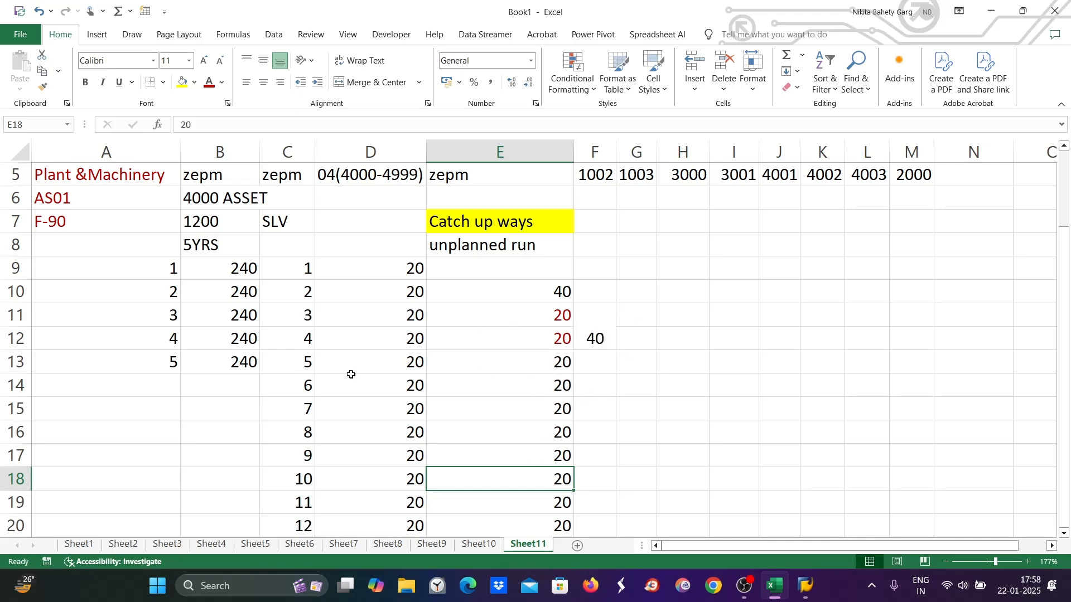
# Append /8=5 to the catch-up cell so it reads 40/8=5
pyautogui.click(595, 339)
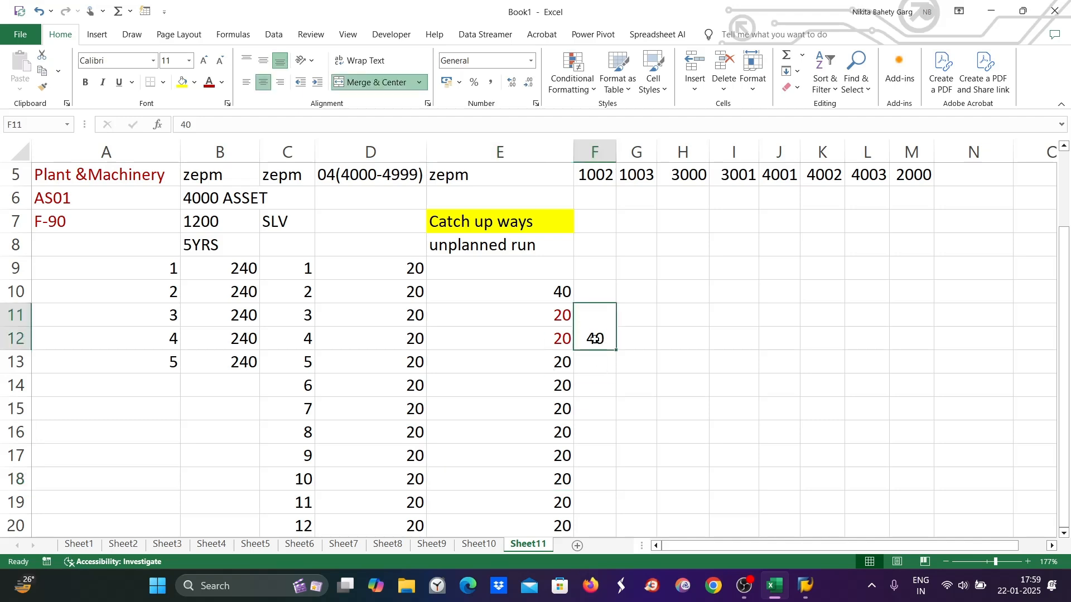
pyautogui.click(559, 366)
pyautogui.click(558, 385)
pyautogui.click(560, 408)
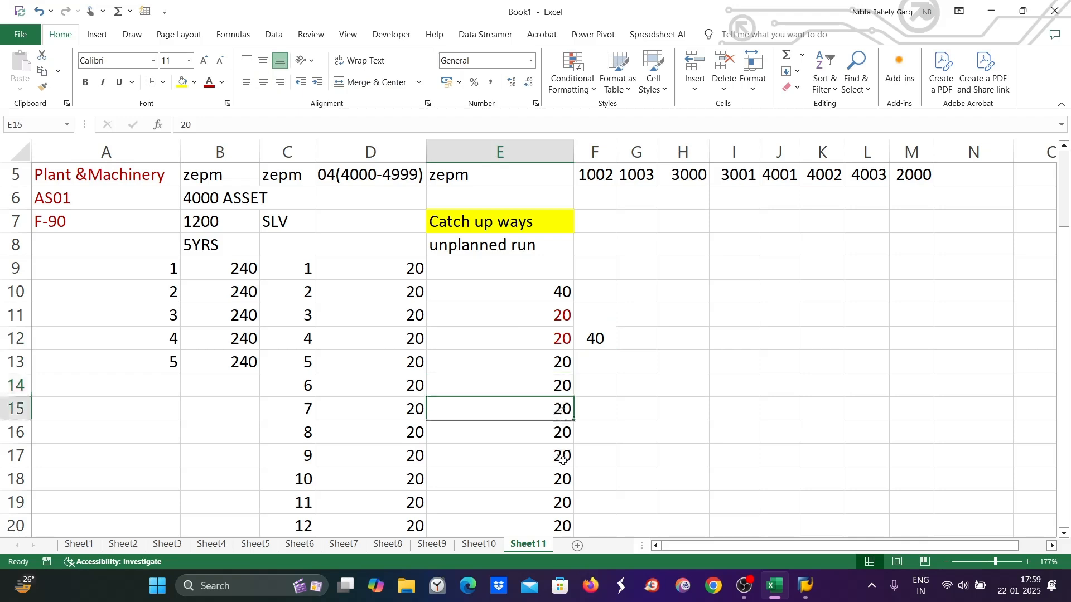
pyautogui.click(605, 337)
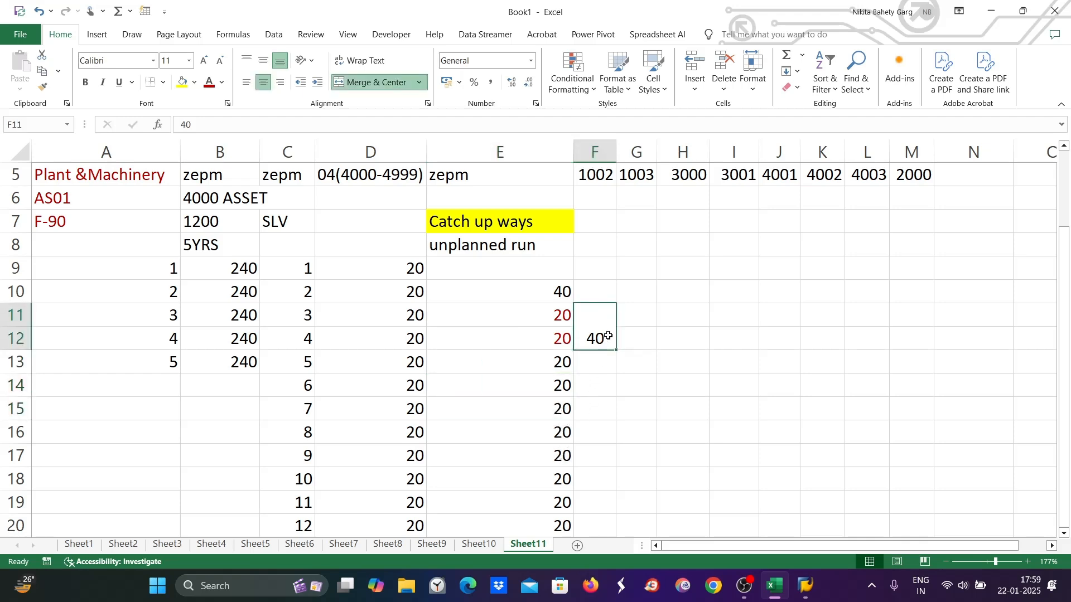
pyautogui.doubleClick(608, 336)
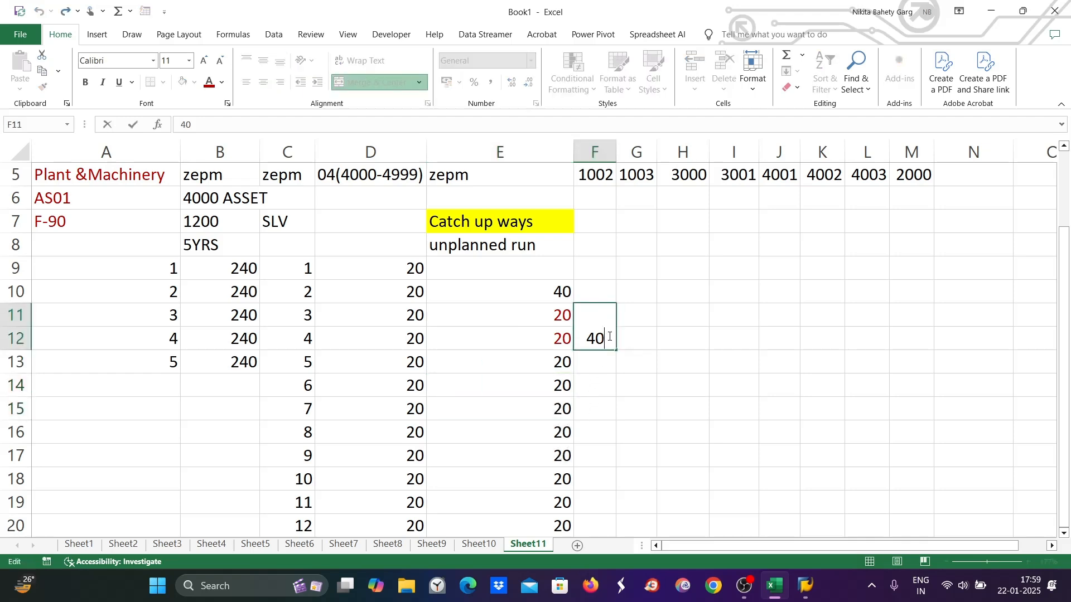
pyautogui.write('/8=5')
# Widen column F to fit 40/8=5 and fill F13:F20 with 5
pyautogui.click(664, 403)
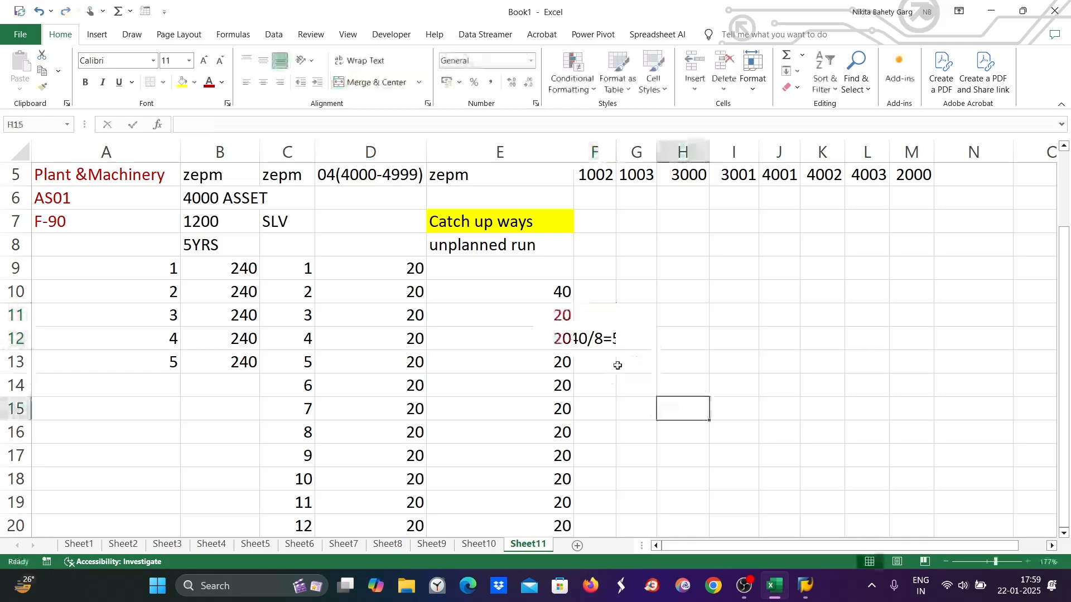
pyautogui.moveTo(617, 151); pyautogui.dragTo(680, 152)
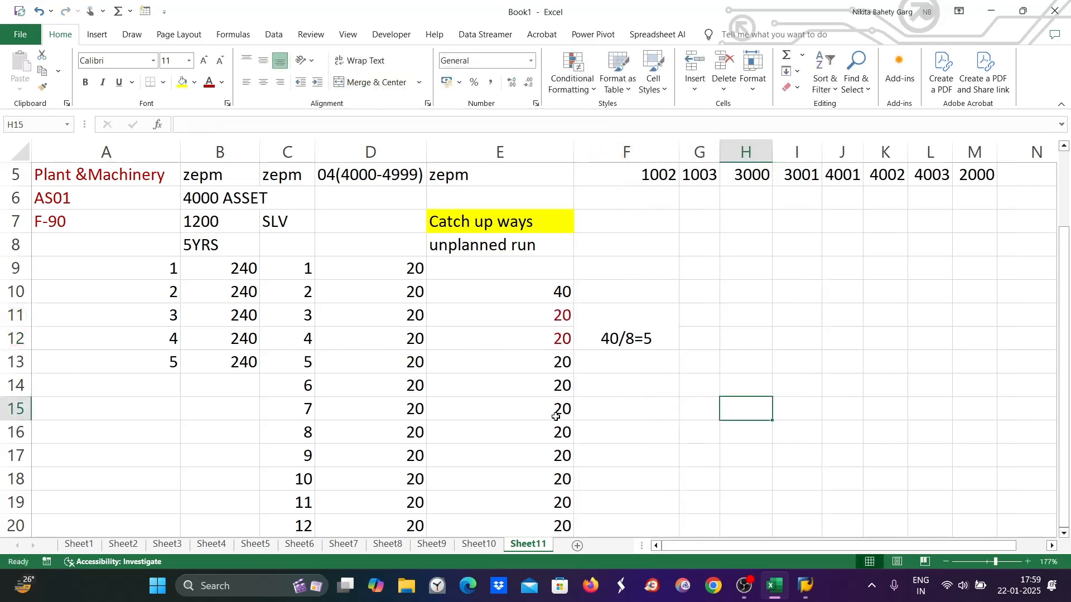
pyautogui.click(604, 362)
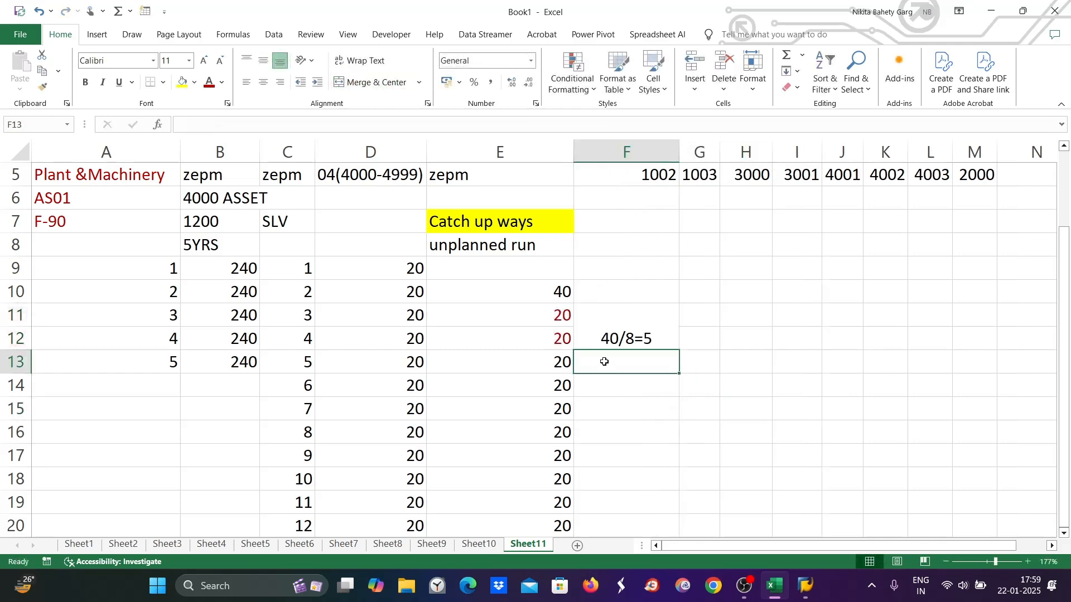
pyautogui.write('+5')
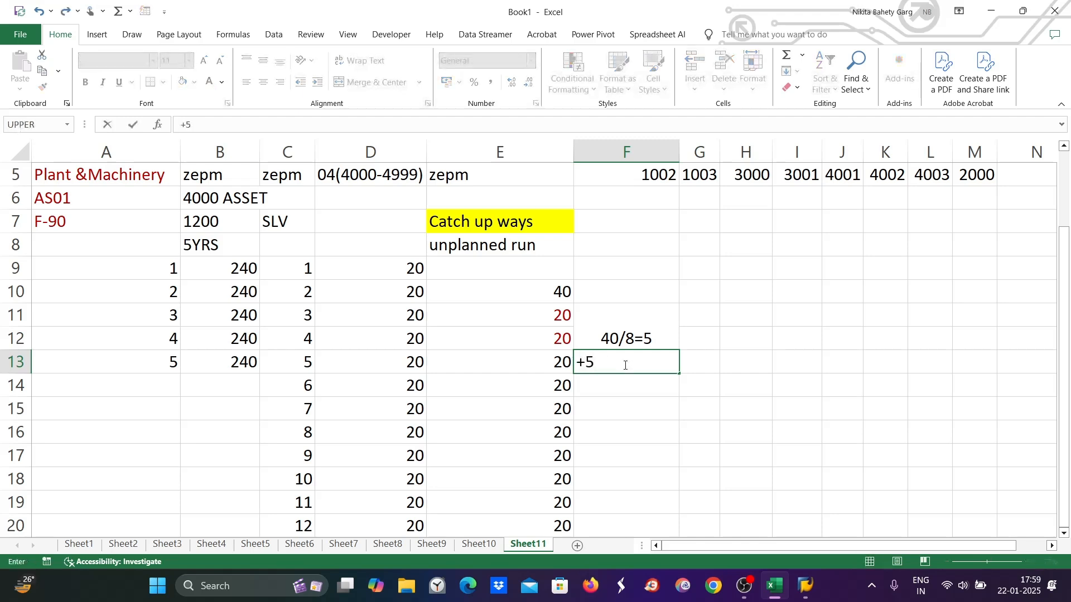
pyautogui.moveTo(677, 378); pyautogui.dragTo(667, 463)
# Fill G13:G20 with 25 per period
pyautogui.click(708, 289)
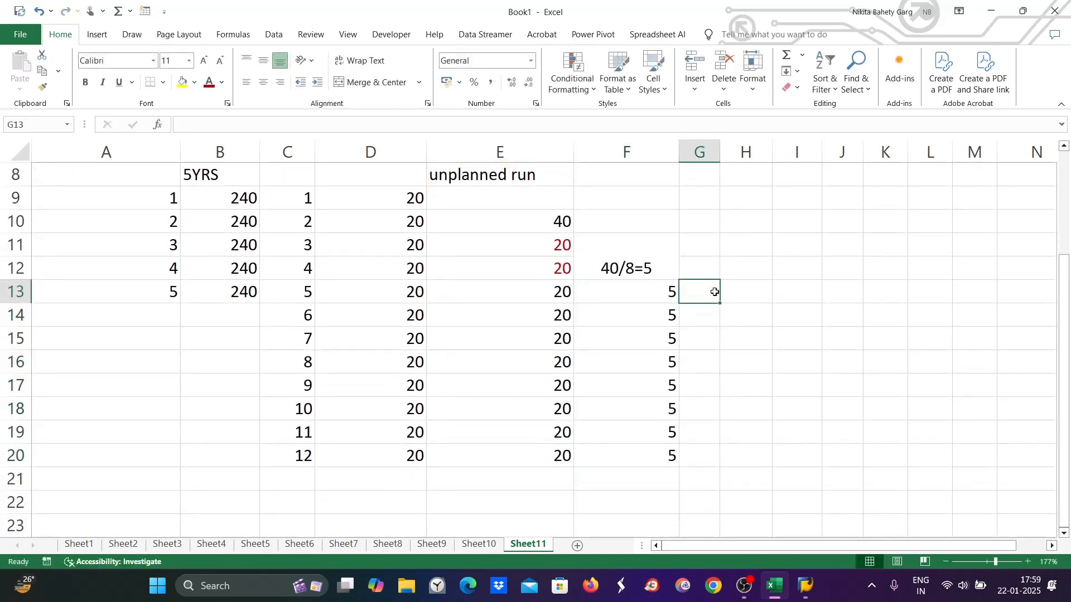
pyautogui.write('25')
pyautogui.click(729, 354)
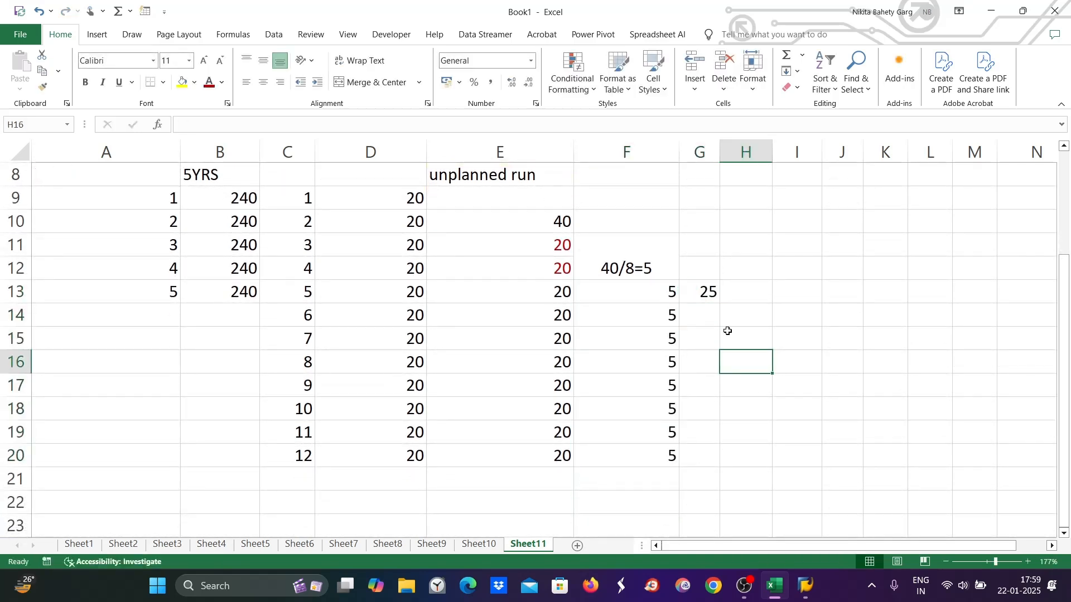
pyautogui.click(712, 292)
pyautogui.moveTo(717, 307); pyautogui.dragTo(724, 463)
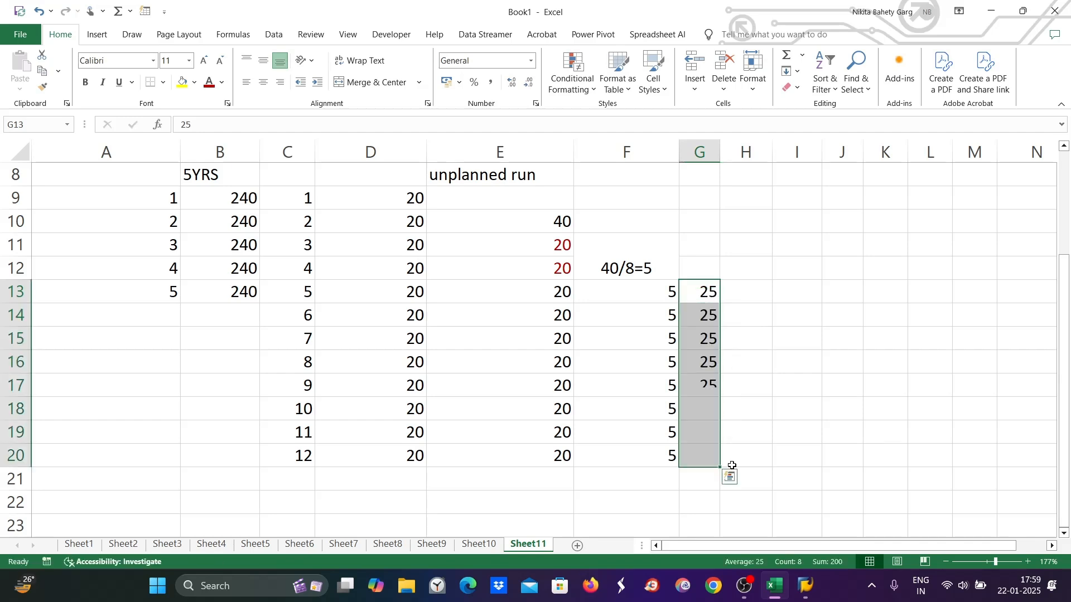
pyautogui.scroll(1, 667, 285)
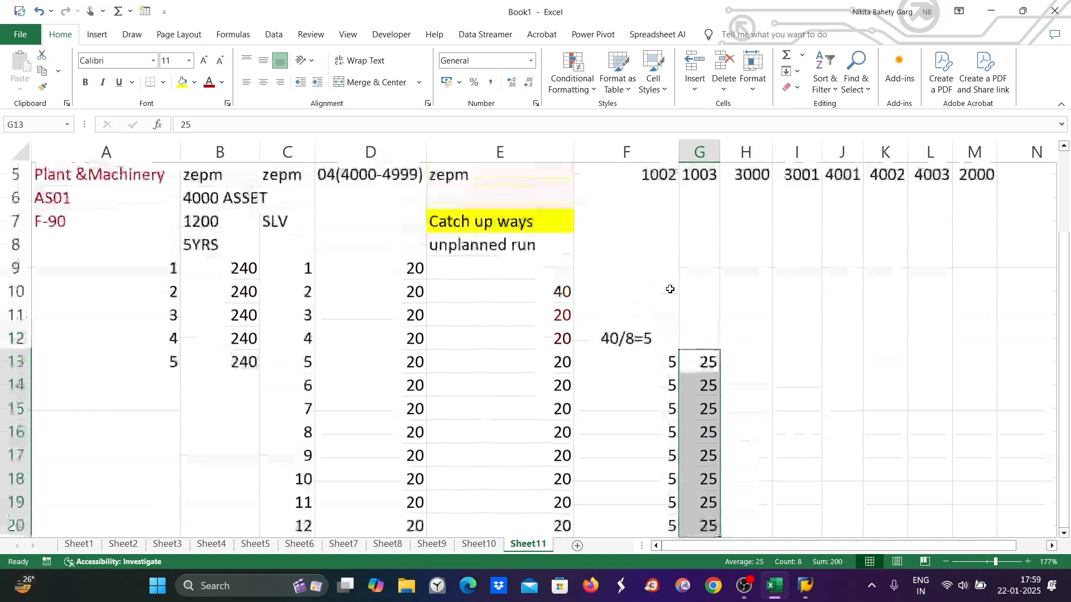
pyautogui.moveTo(629, 218); pyautogui.dragTo(701, 220)
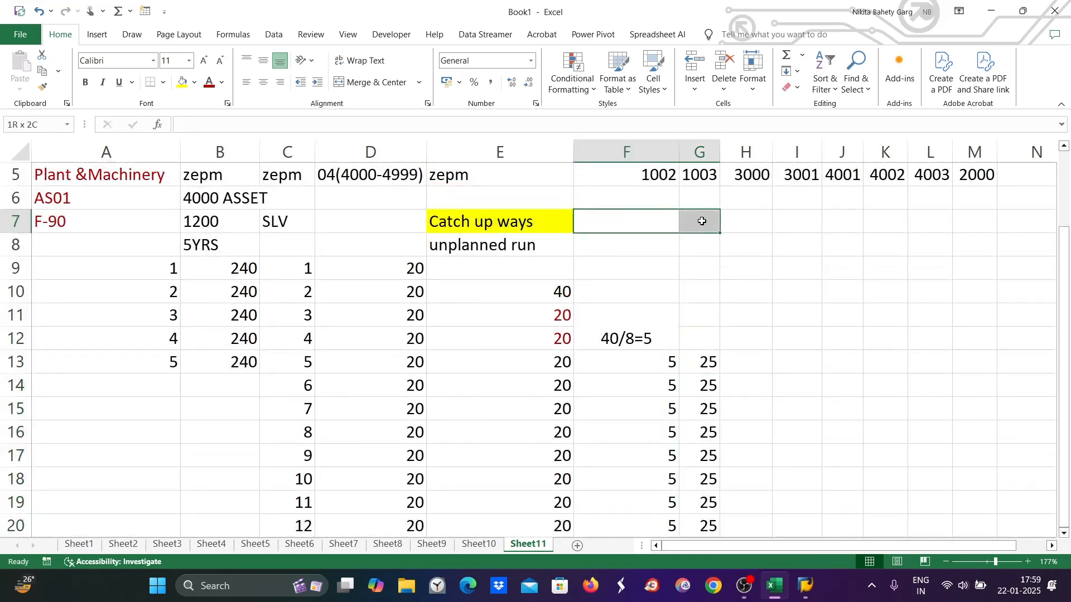
# Merge F7:G7 into a yellow-filled 'Smoothing ways' heading beside Catch up ways
pyautogui.click(376, 80)
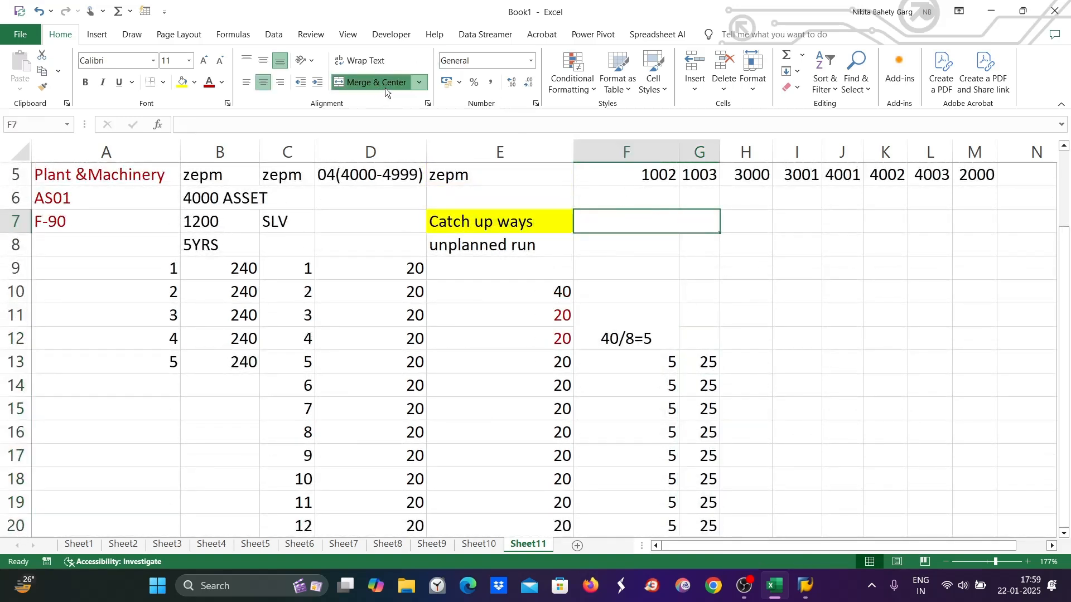
pyautogui.doubleClick(693, 219)
pyautogui.write('Sm')
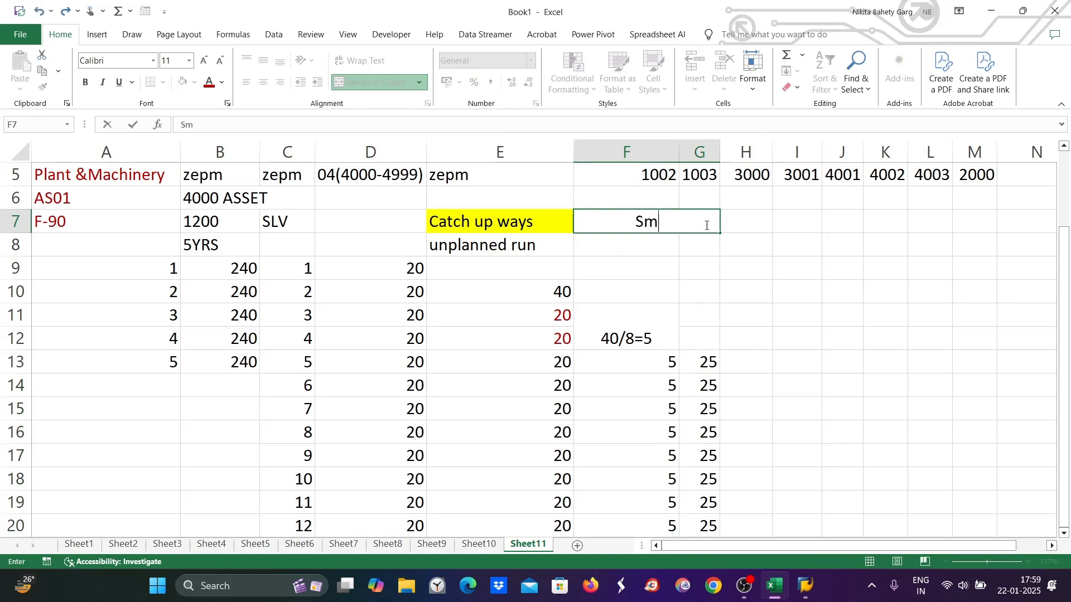
pyautogui.write('oothing')
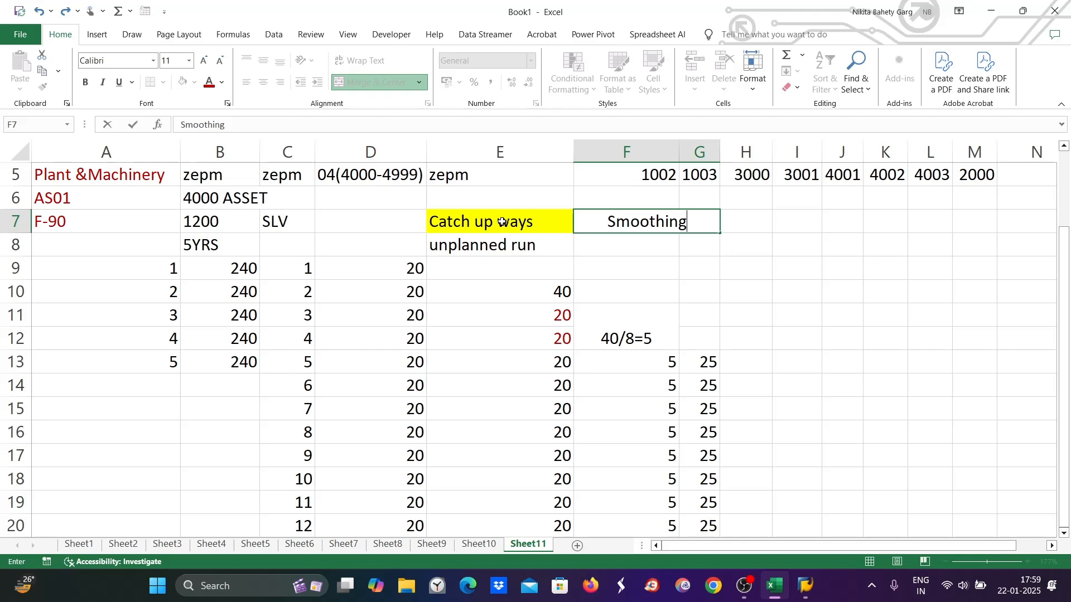
pyautogui.write(' ways')
pyautogui.click(614, 290)
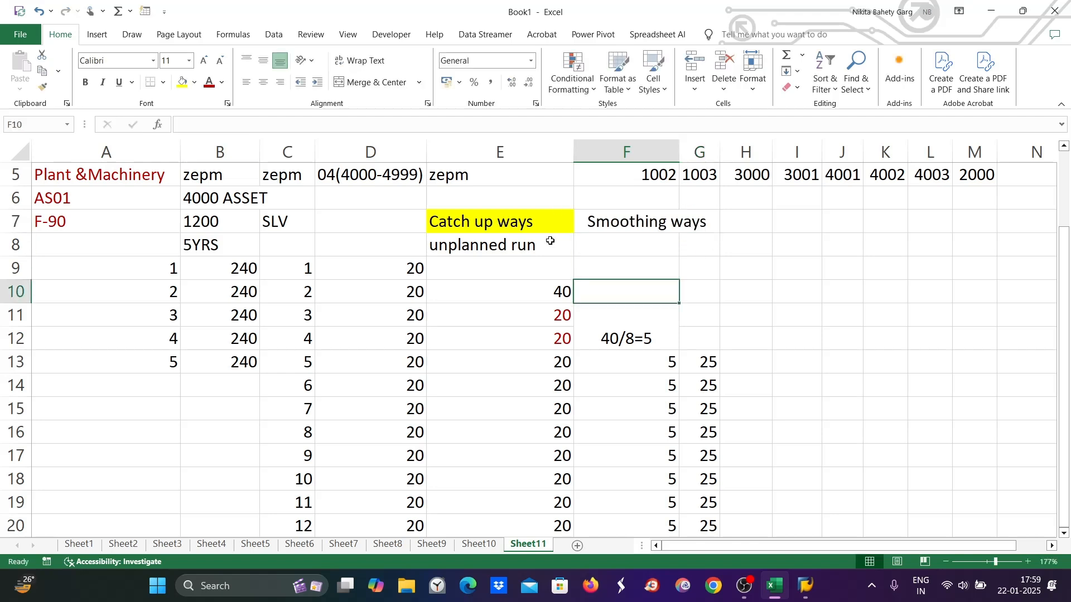
pyautogui.click(532, 227)
pyautogui.click(628, 221)
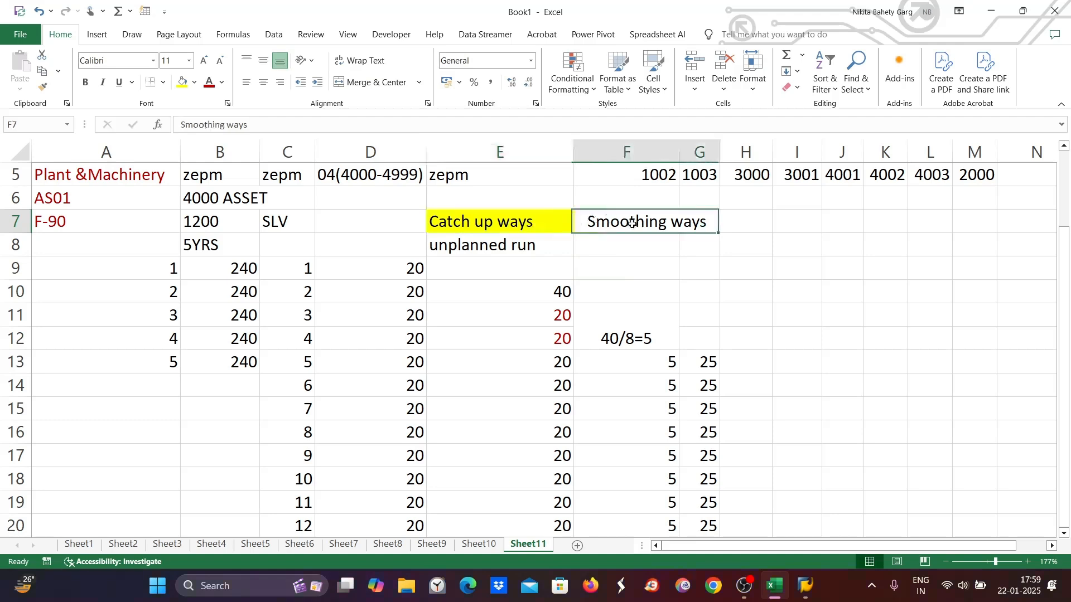
pyautogui.click(181, 82)
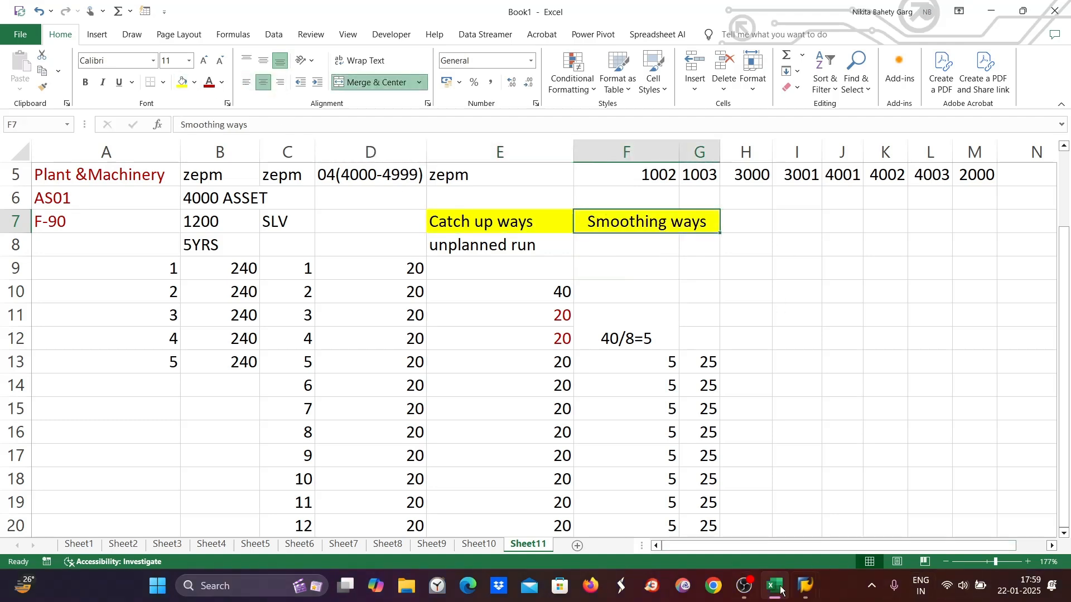
pyautogui.moveTo(799, 593)
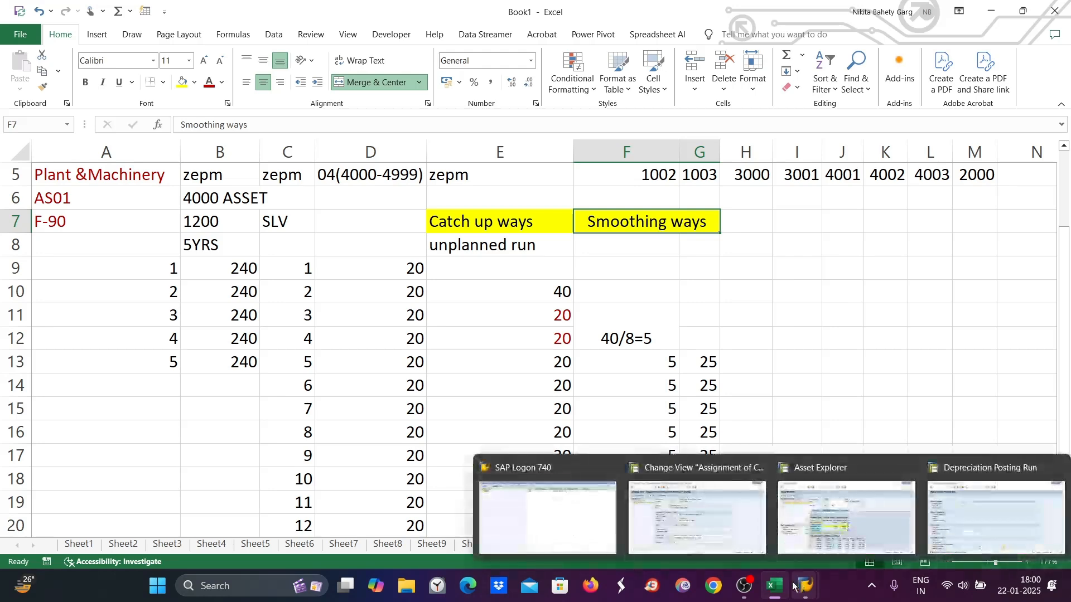
pyautogui.click(697, 516)
# Start the posting rules transaction via /noa and position on company code DI89 (DISH TV)
pyautogui.click(57, 51)
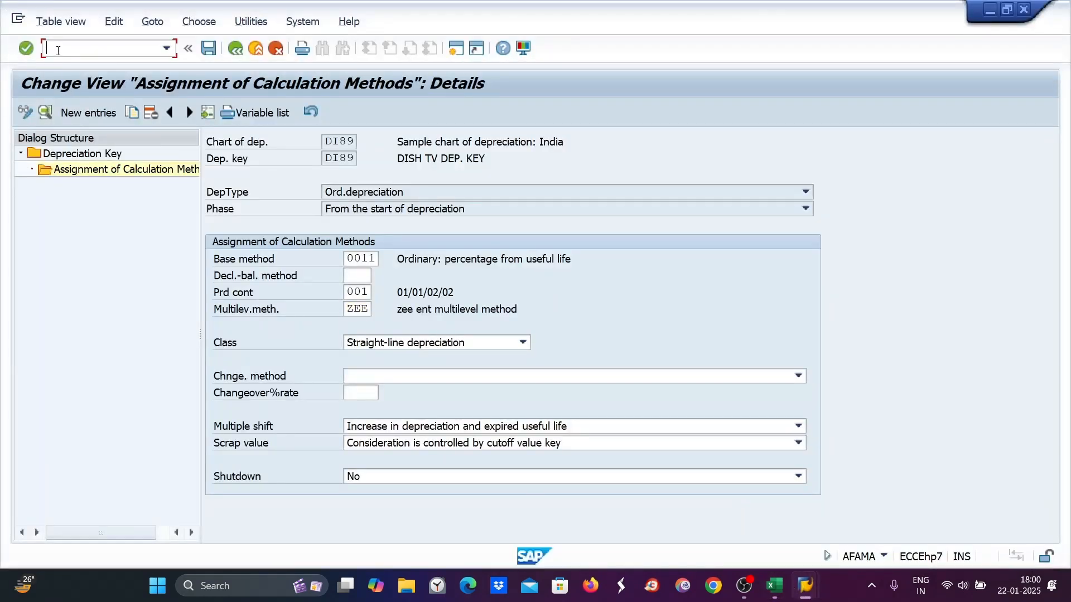
pyautogui.write('/noayr')
pyautogui.press('Return')
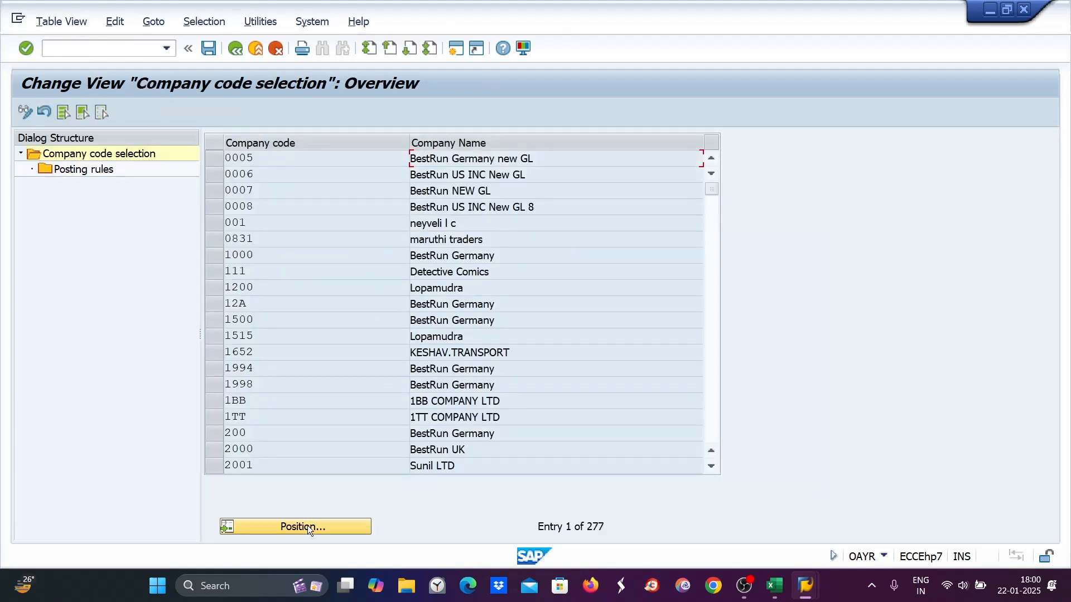
pyautogui.click(306, 527)
pyautogui.write('di89')
pyautogui.press('Return')
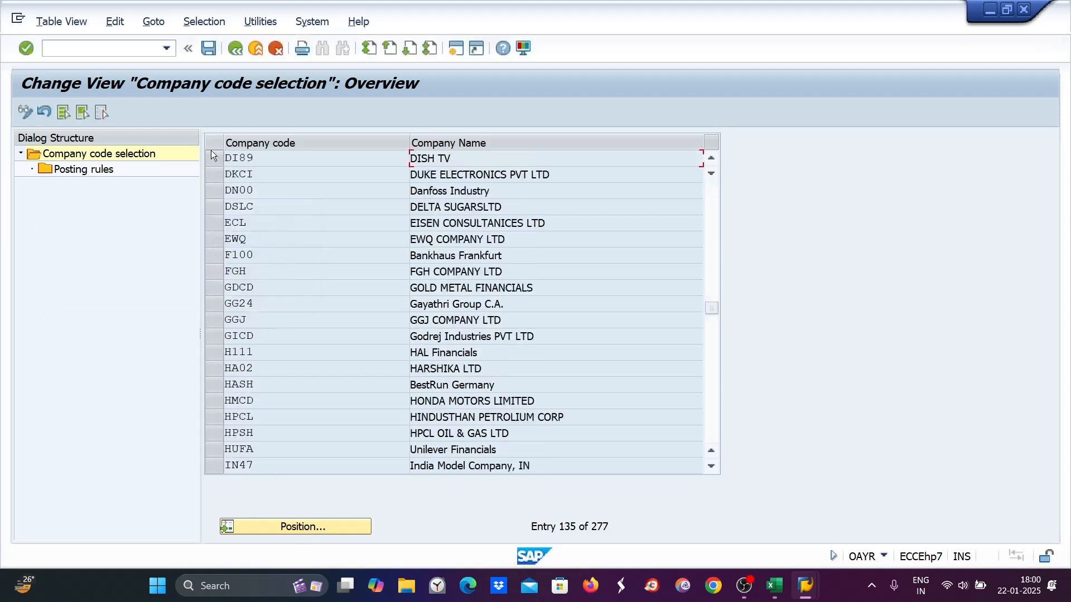
pyautogui.click(214, 158)
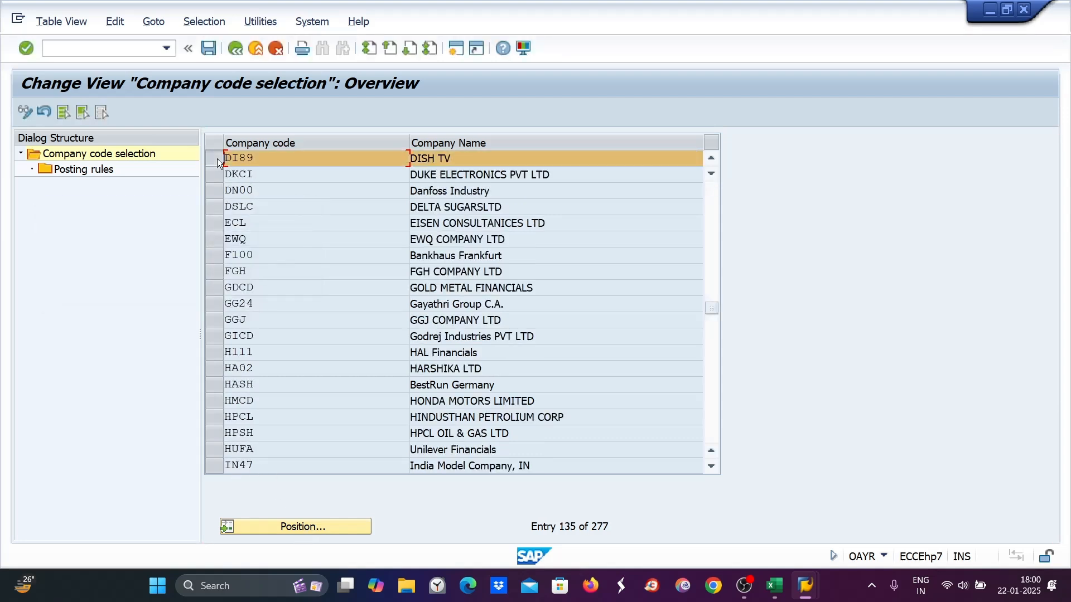
# Open DI89's posting rules and check asset 4000's planned depreciation of 20 per period
pyautogui.doubleClick(88, 168)
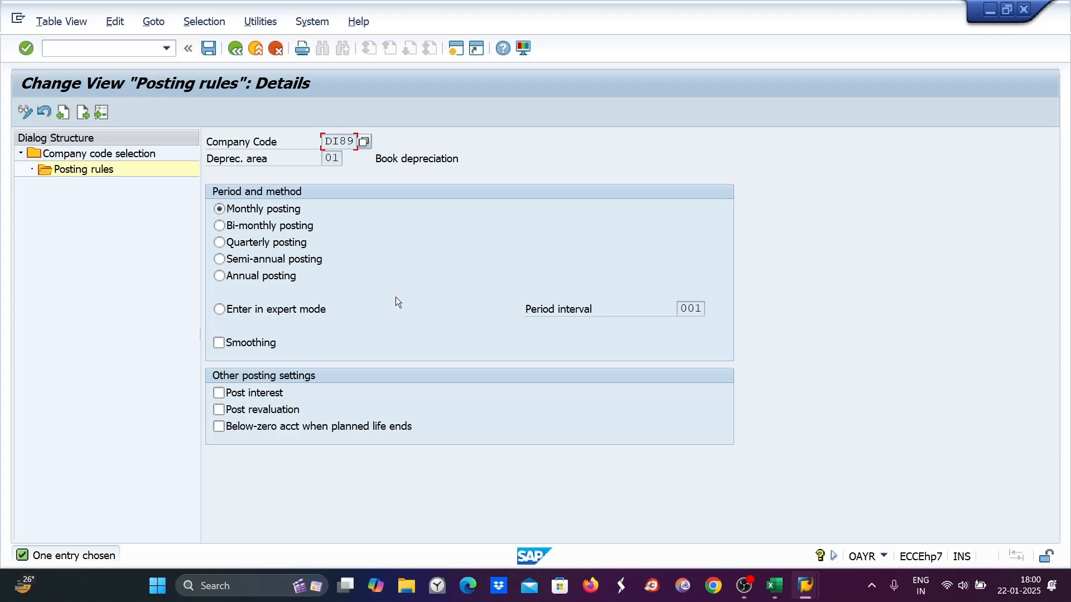
pyautogui.moveTo(777, 590)
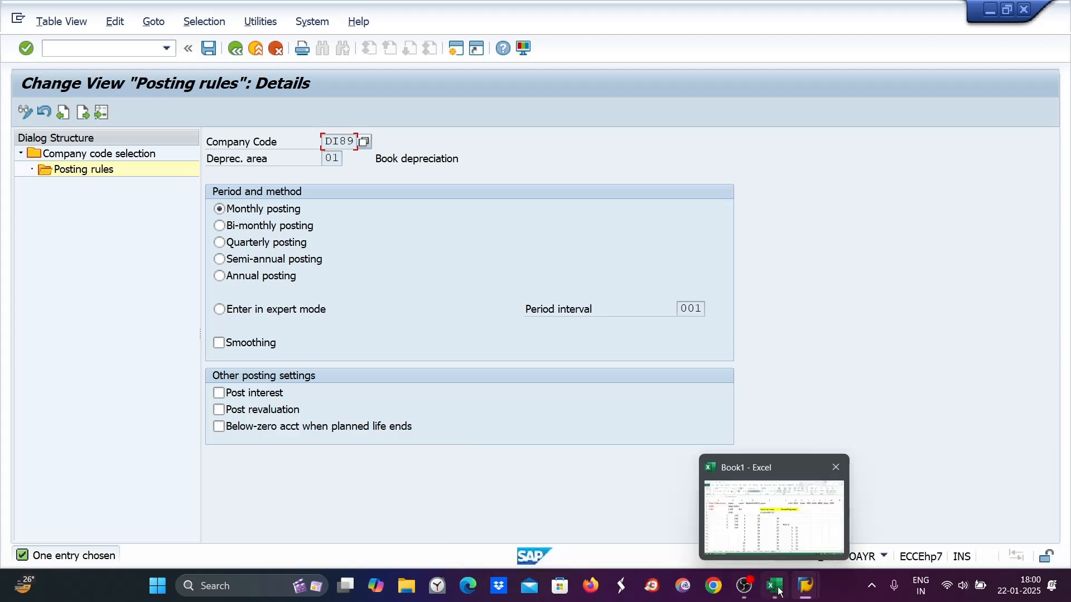
pyautogui.click(858, 512)
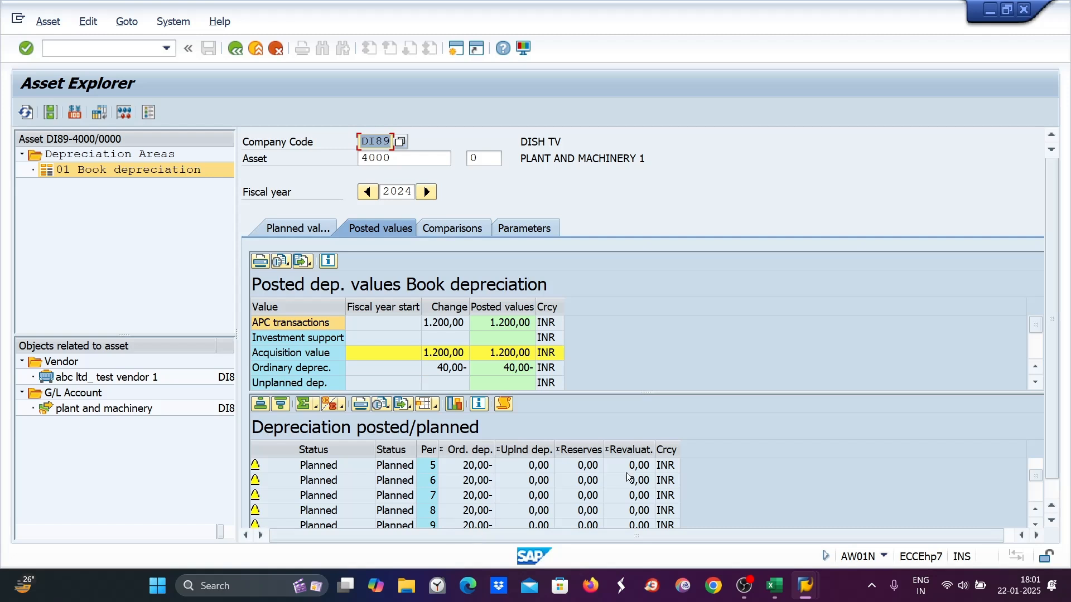
pyautogui.moveTo(779, 587)
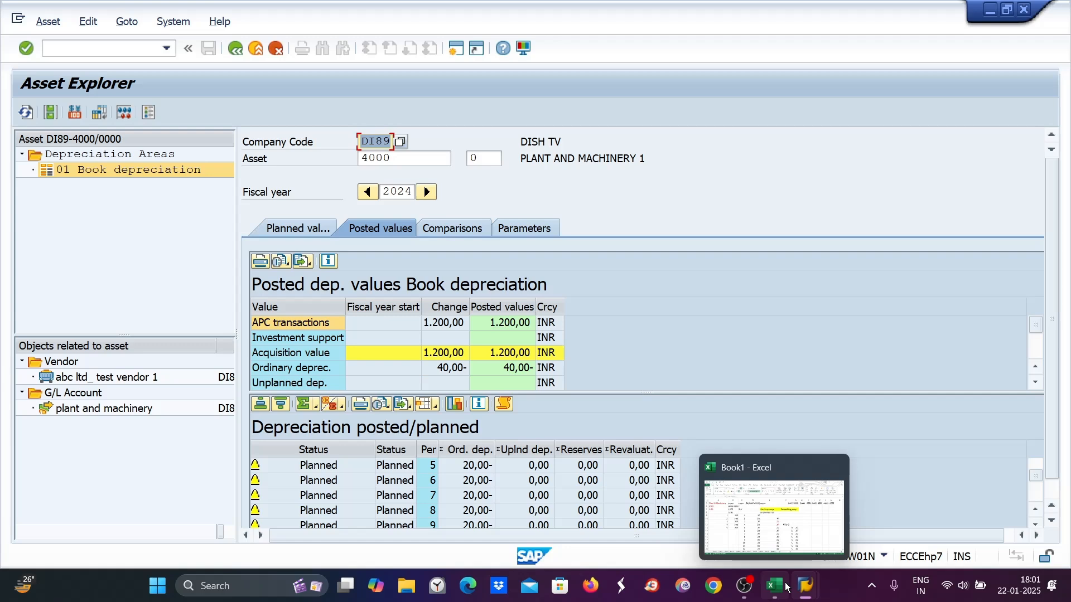
pyautogui.click(681, 504)
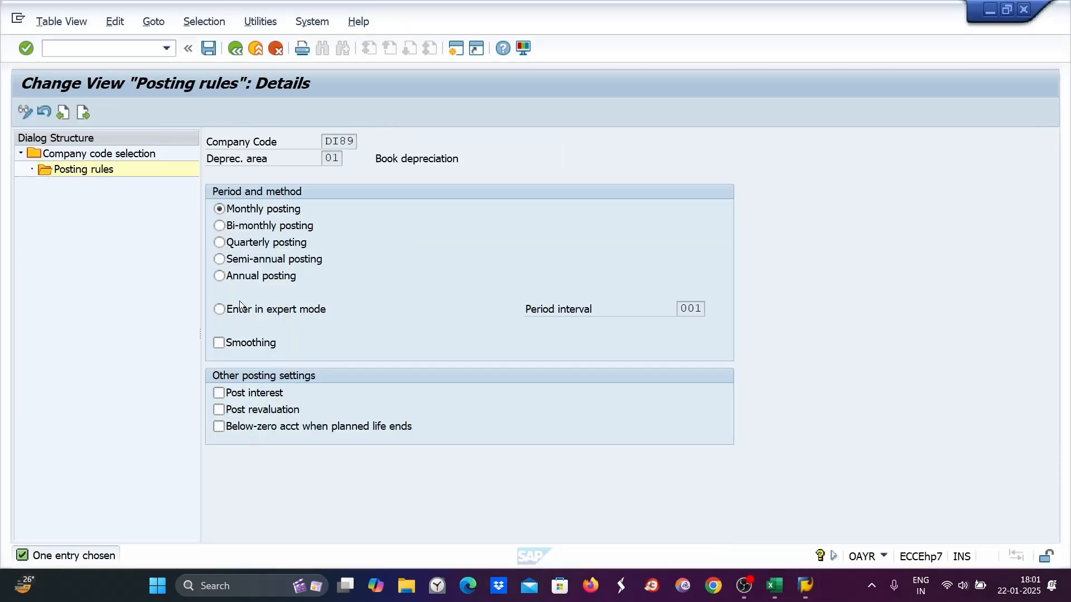
# Tick Smoothing in DI89's area 01 posting rules and save under the customizing request
pyautogui.click(220, 344)
pyautogui.hotkey('ctrl', 's')
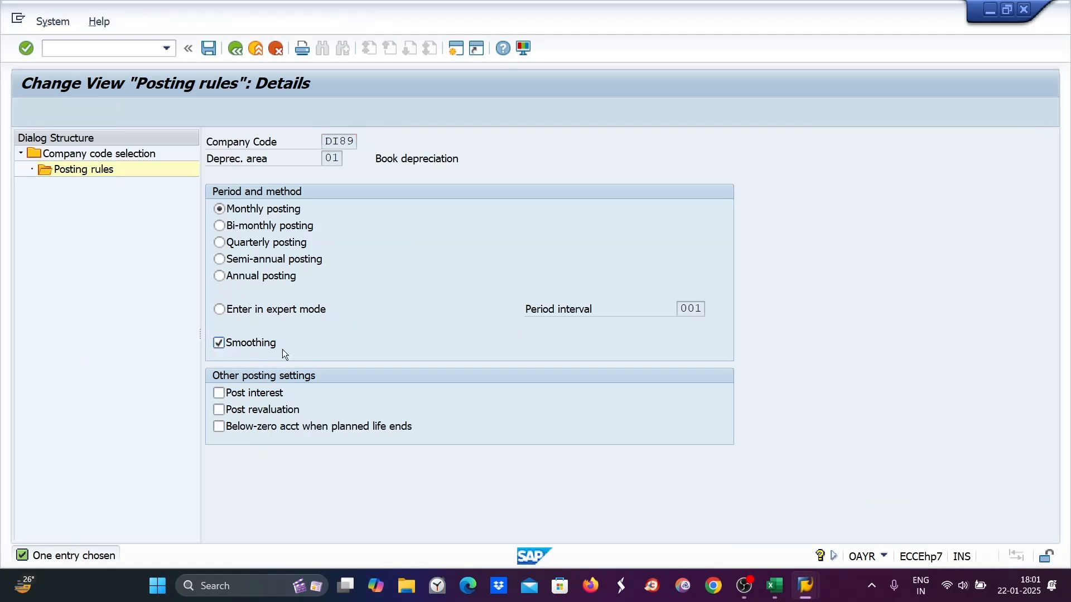
pyautogui.click(336, 286)
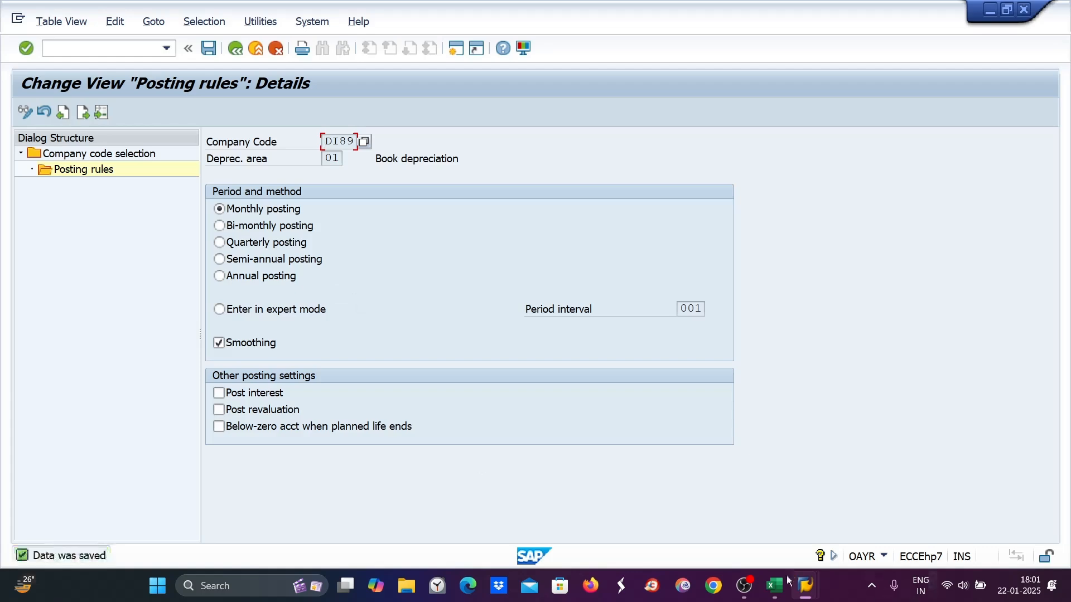
pyautogui.moveTo(799, 587)
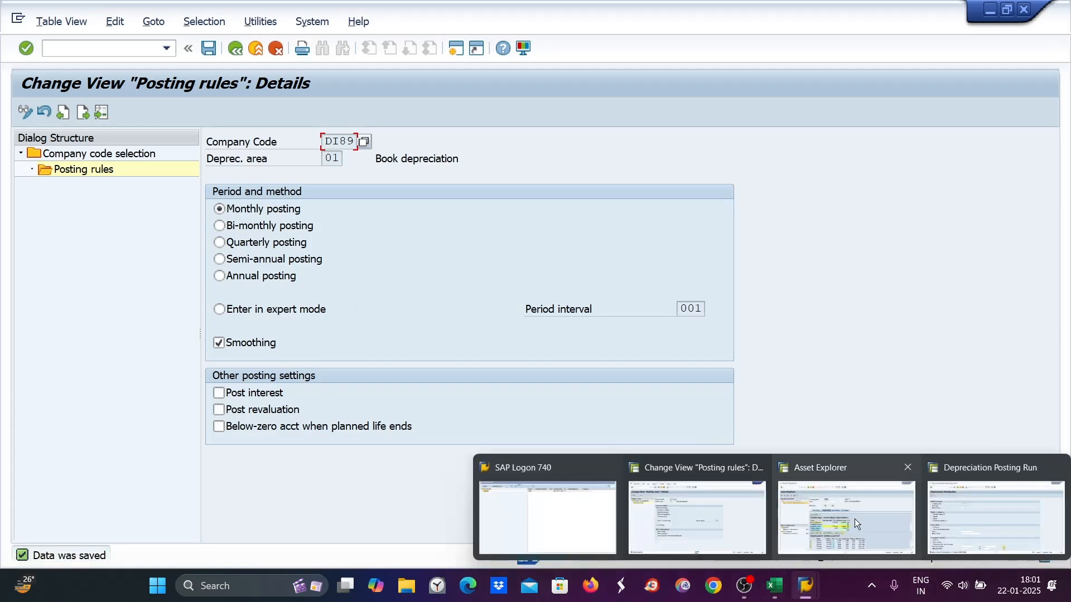
pyautogui.moveTo(855, 519)
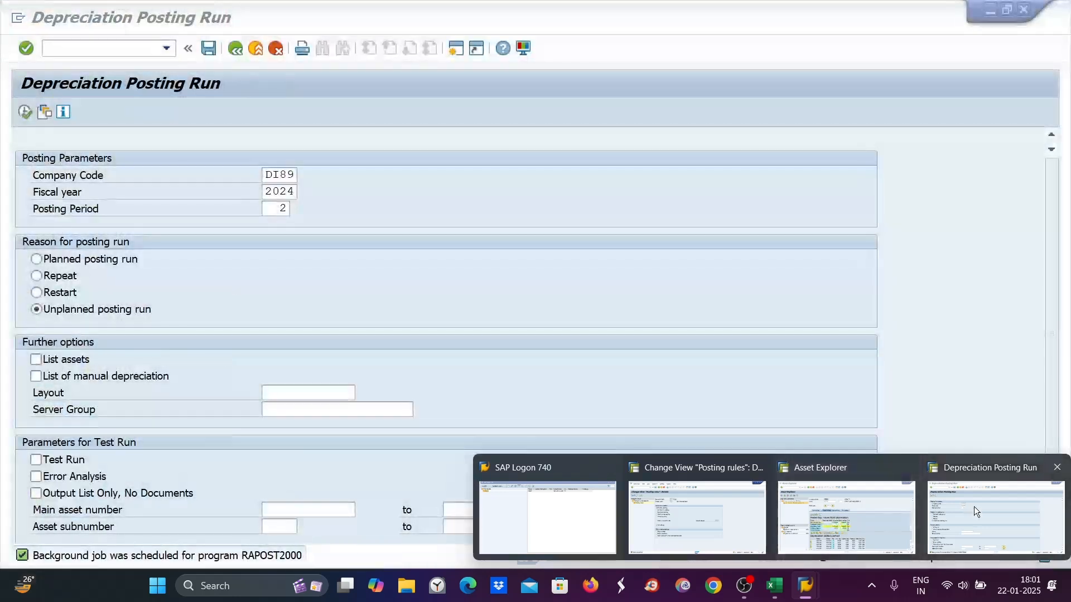
# Set the depreciation posting run's posting period to 5
pyautogui.click(974, 507)
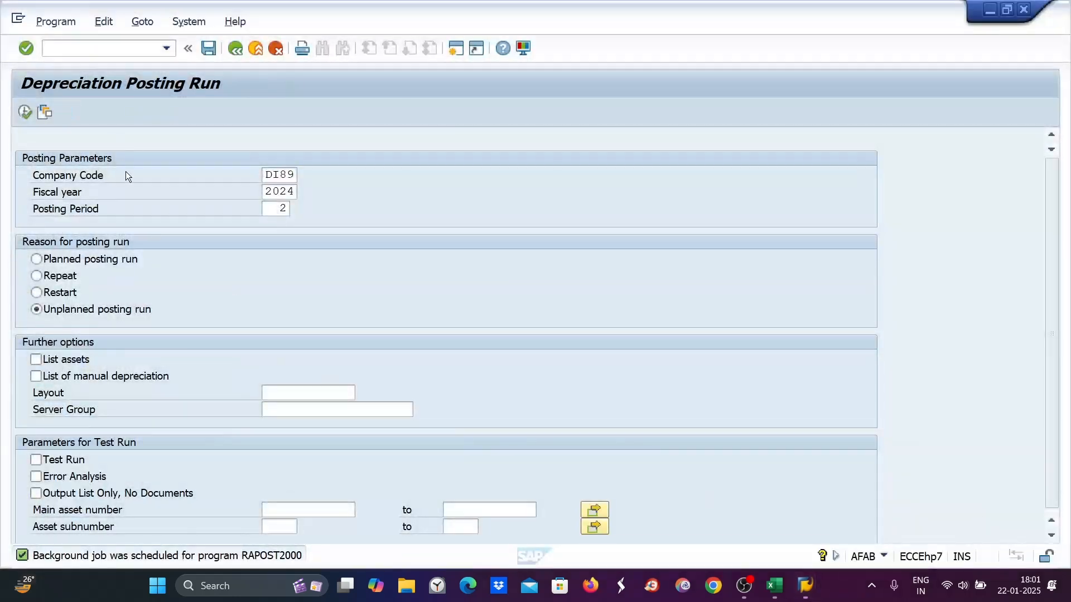
pyautogui.doubleClick(280, 208)
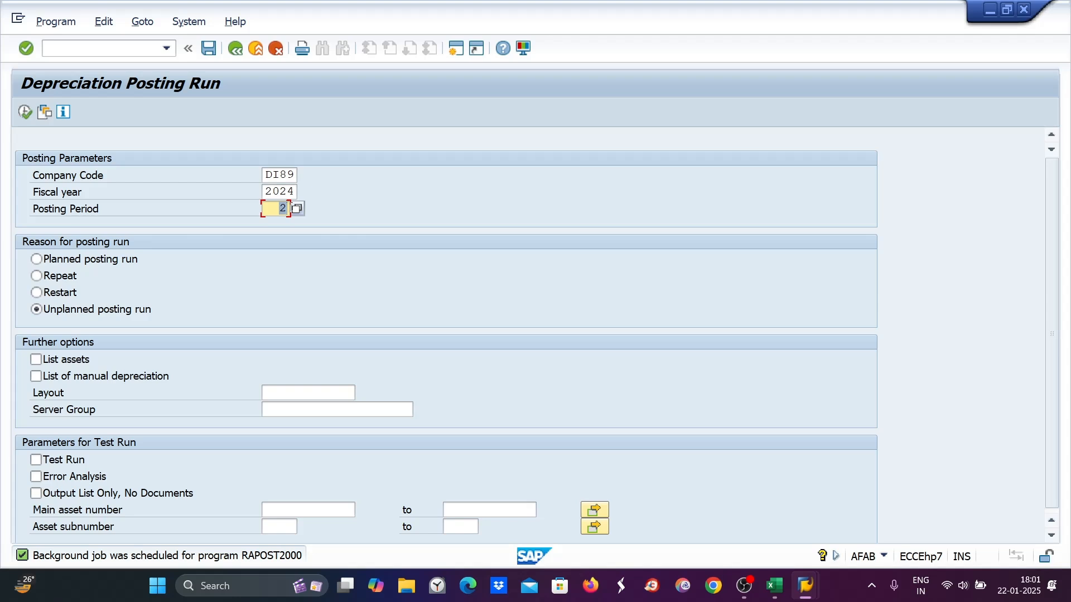
pyautogui.press('BackSpace')
pyautogui.write('5')
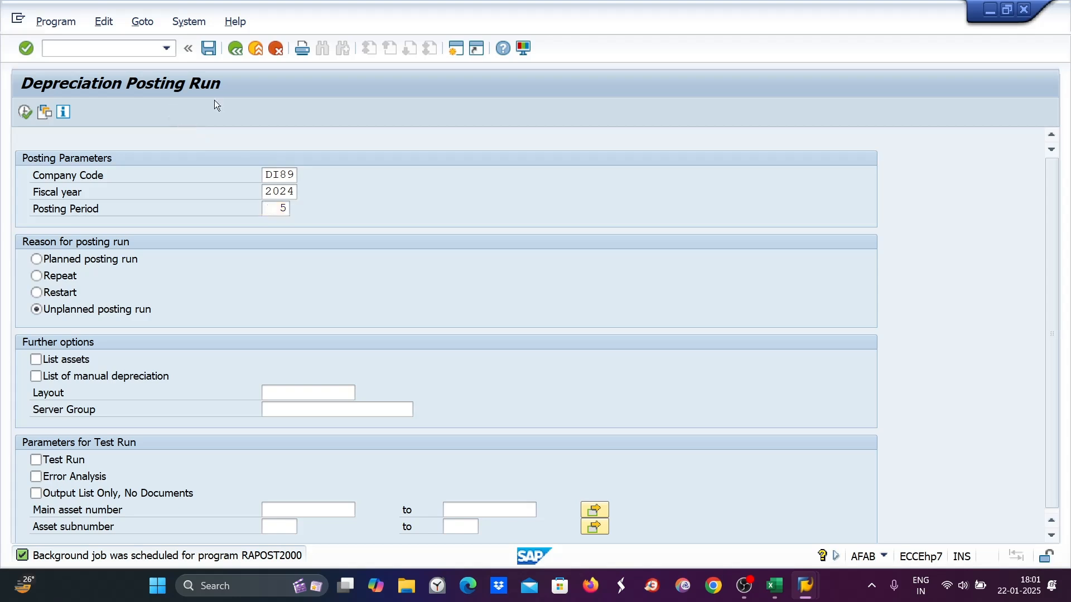
pyautogui.press('Return')
# Schedule the run as an immediate background job with output device lp01
pyautogui.click(141, 21)
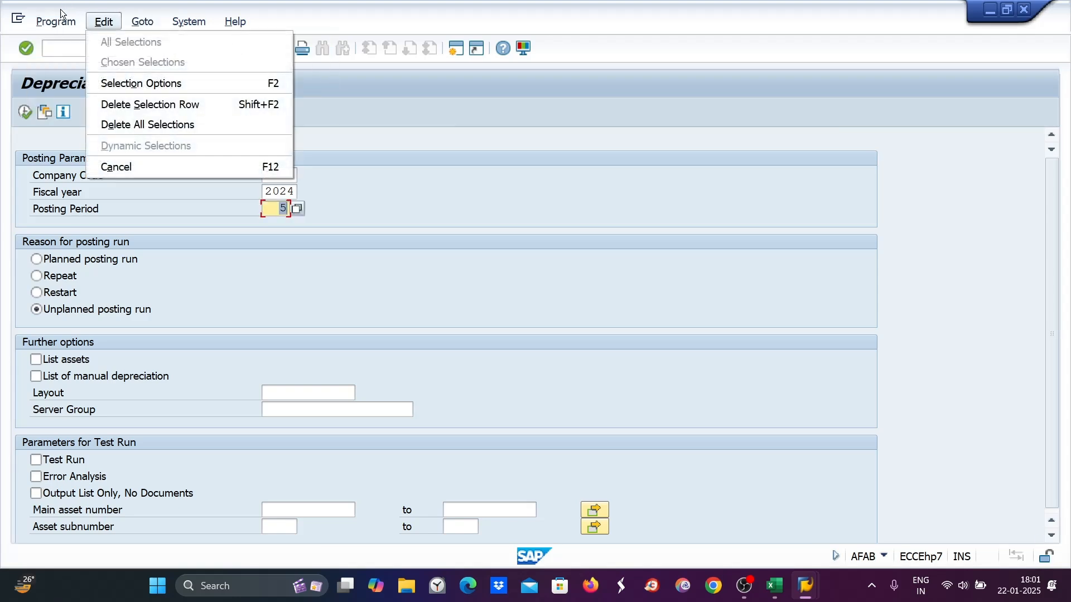
pyautogui.click(55, 78)
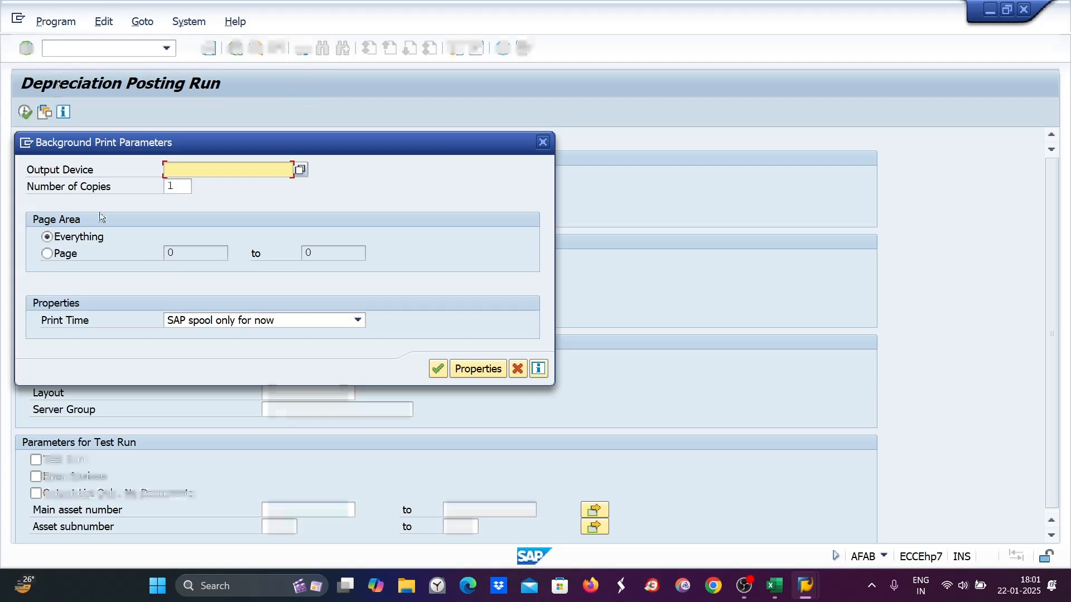
pyautogui.write('l')
pyautogui.click(209, 187)
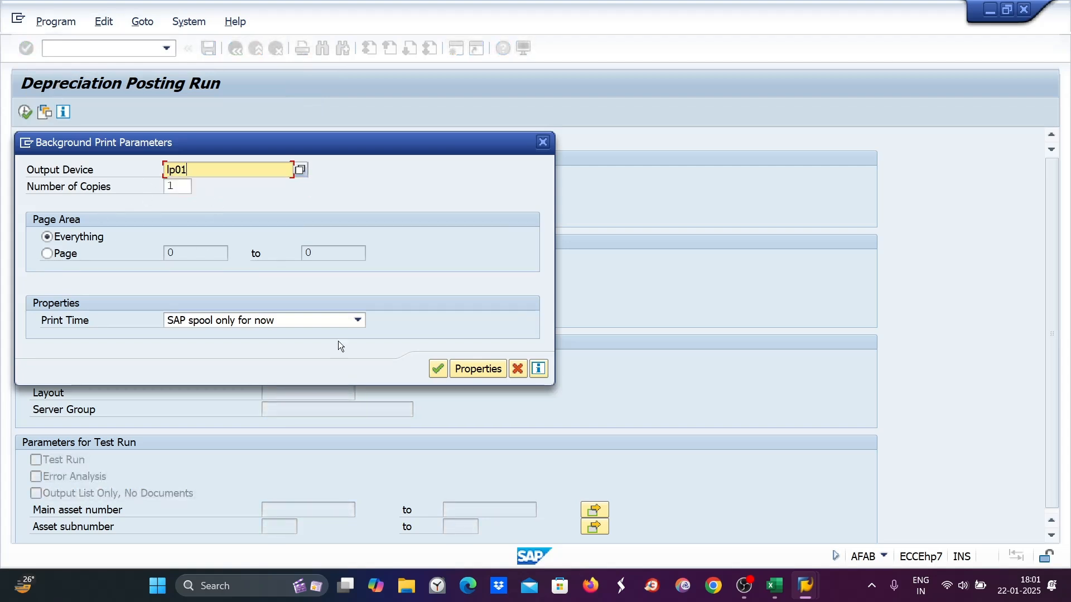
pyautogui.click(438, 368)
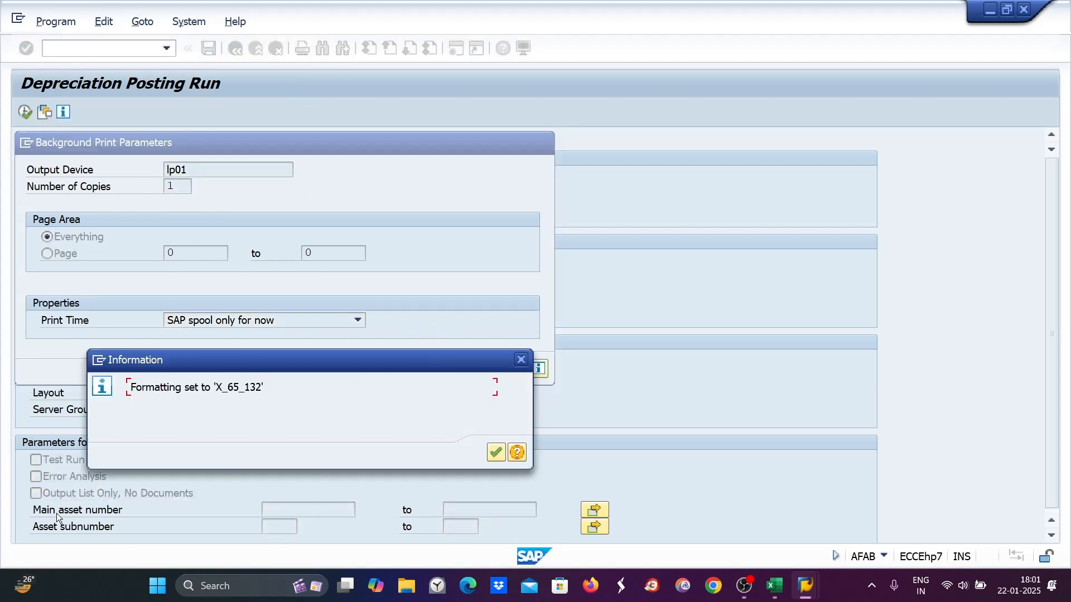
pyautogui.click(496, 453)
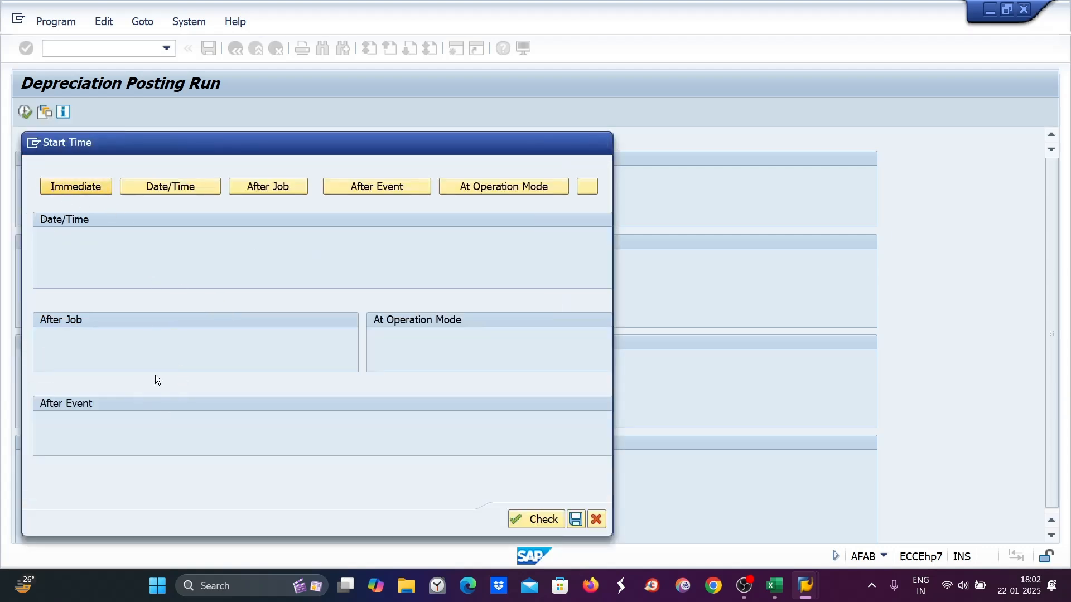
pyautogui.click(62, 190)
pyautogui.click(438, 519)
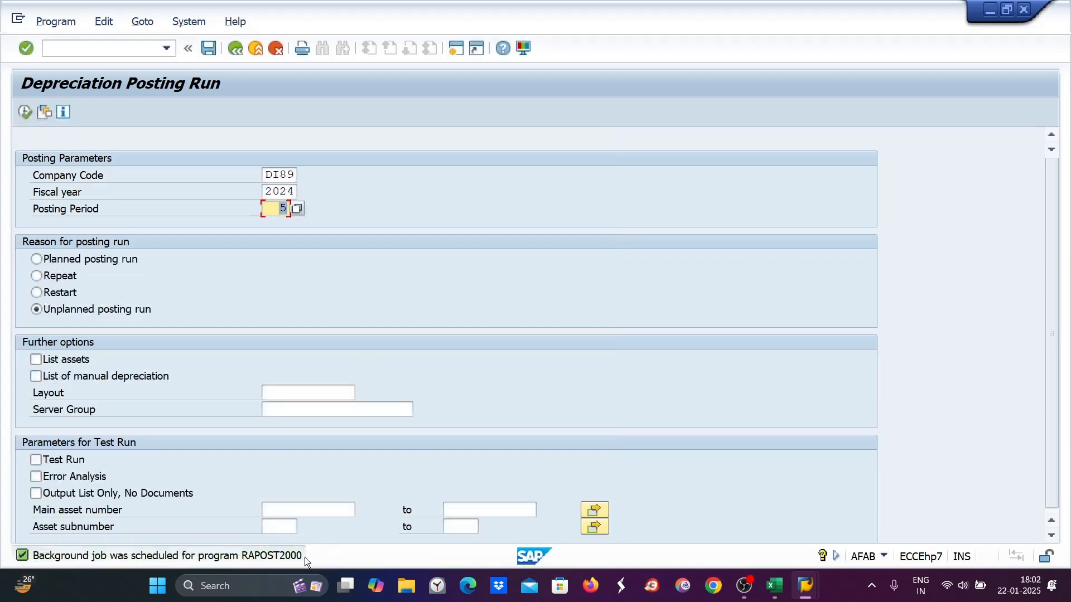
pyautogui.moveTo(806, 585)
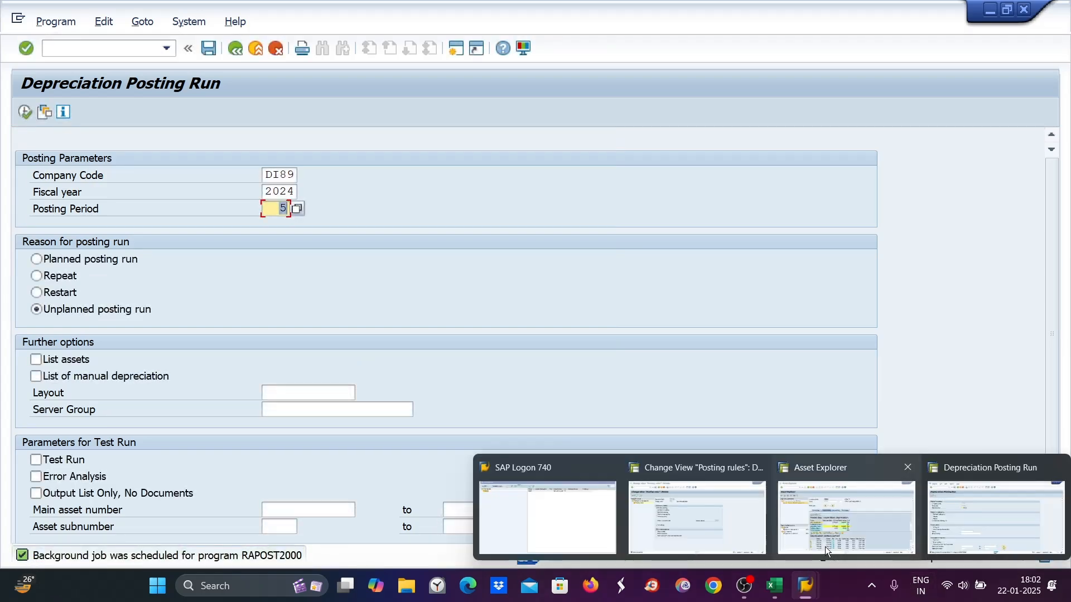
pyautogui.click(844, 519)
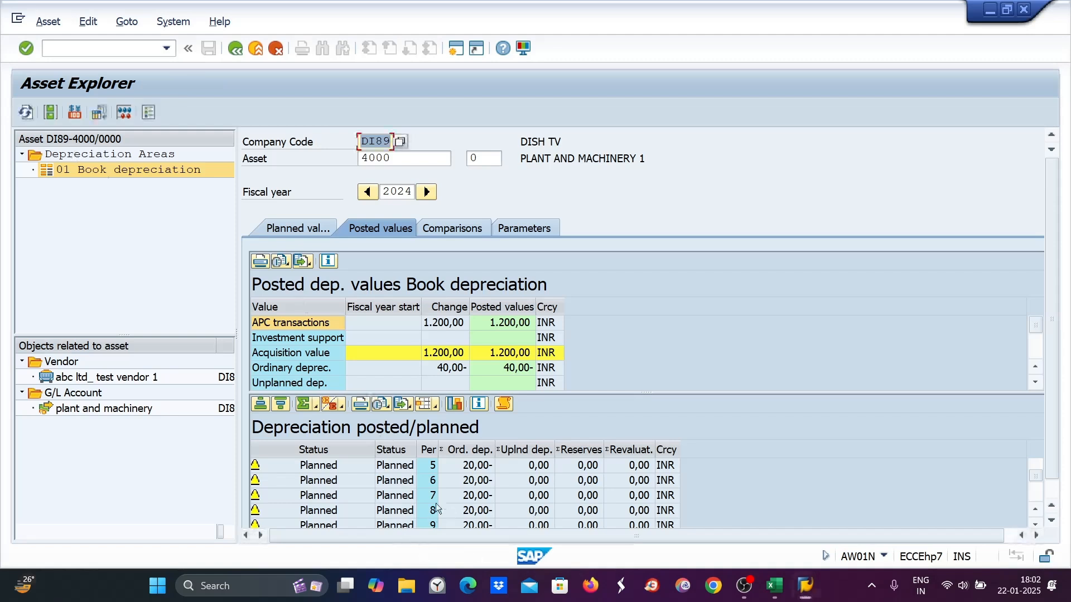
# Scroll asset 4000's table to period 2: 40 posted, later periods planned at 20
pyautogui.scroll(1, 452, 495)
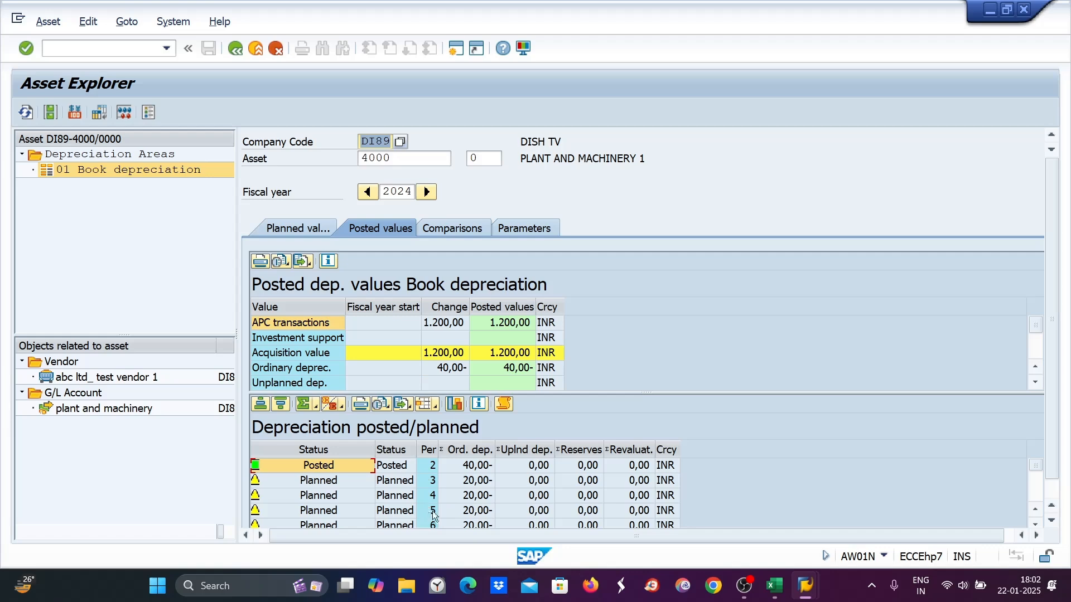
pyautogui.click(715, 549)
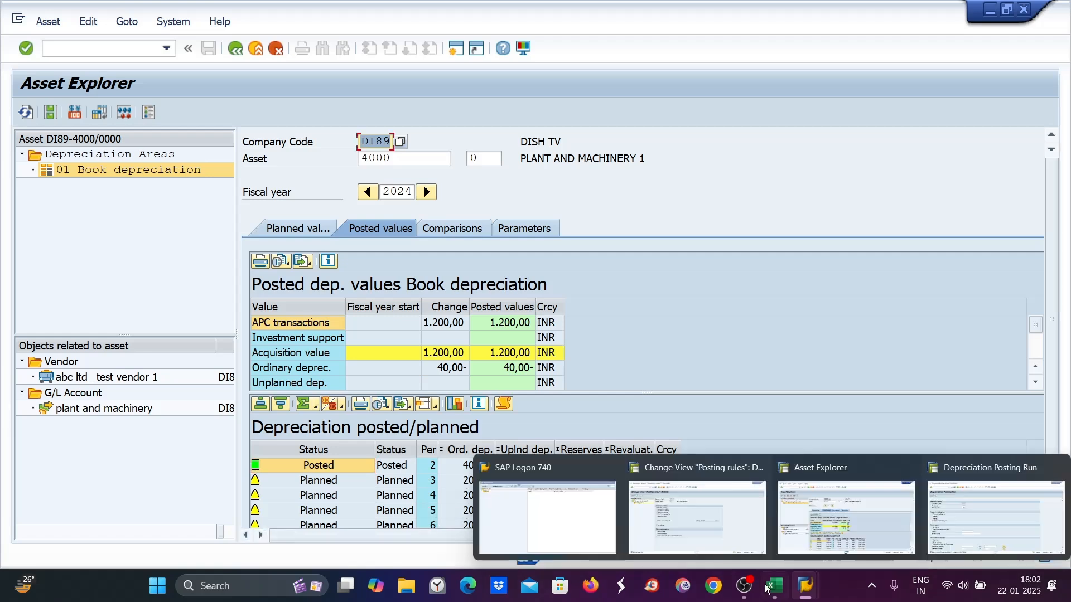
pyautogui.click(775, 586)
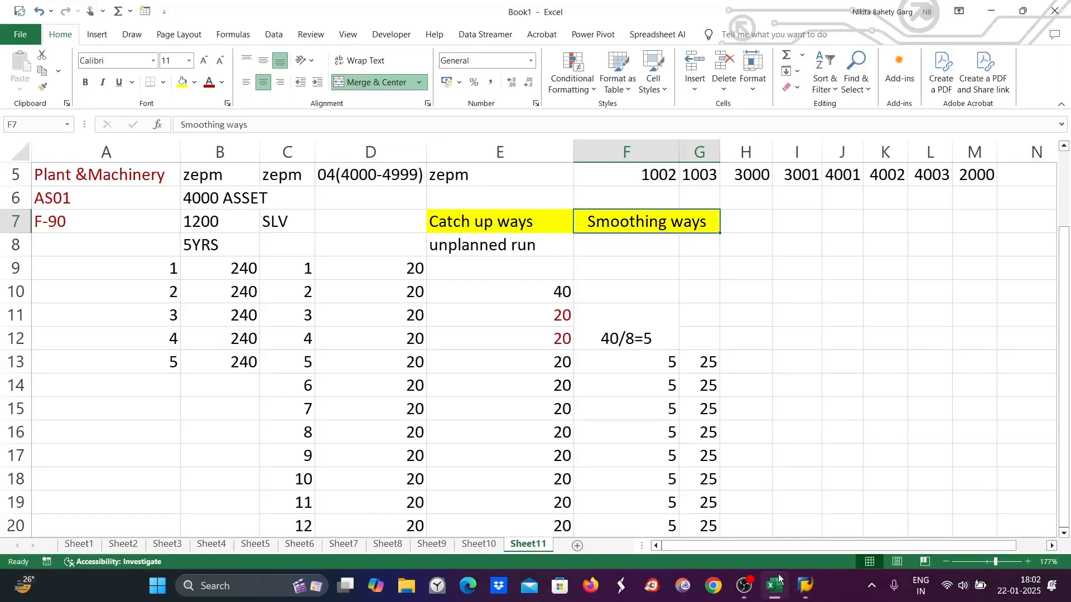
# Check the 25-per-period smoothing values in cells G13 to G15, then return to Asset Explorer
pyautogui.click(704, 365)
pyautogui.click(704, 386)
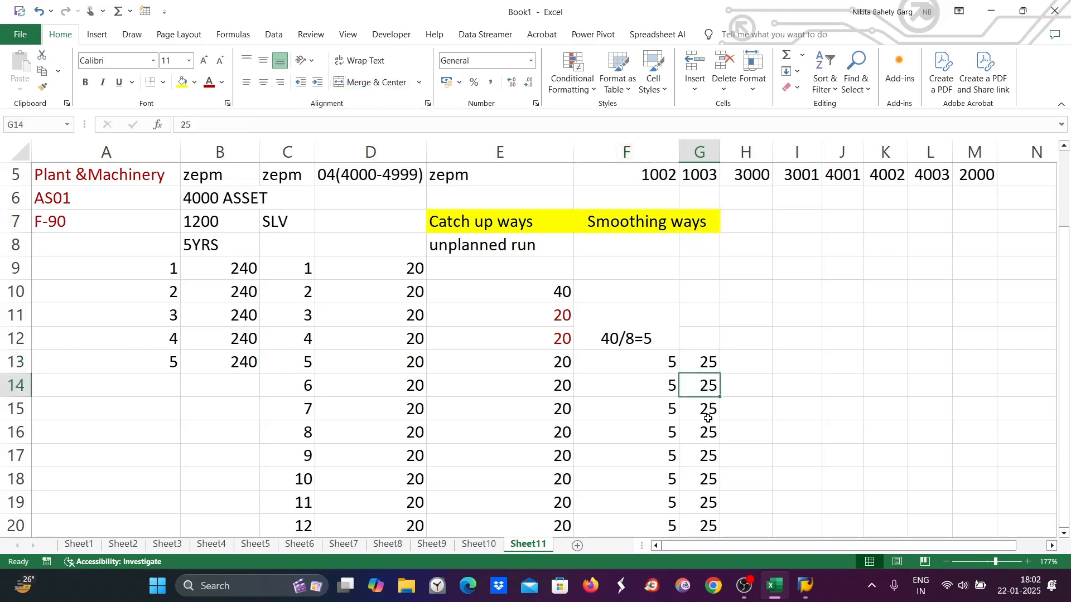
pyautogui.click(707, 417)
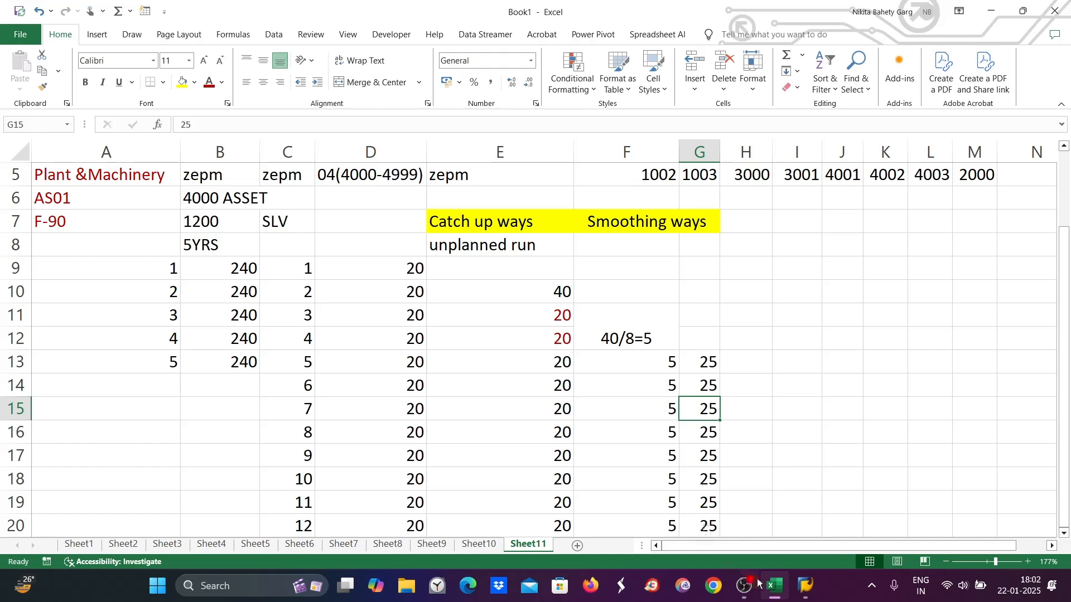
pyautogui.moveTo(805, 585)
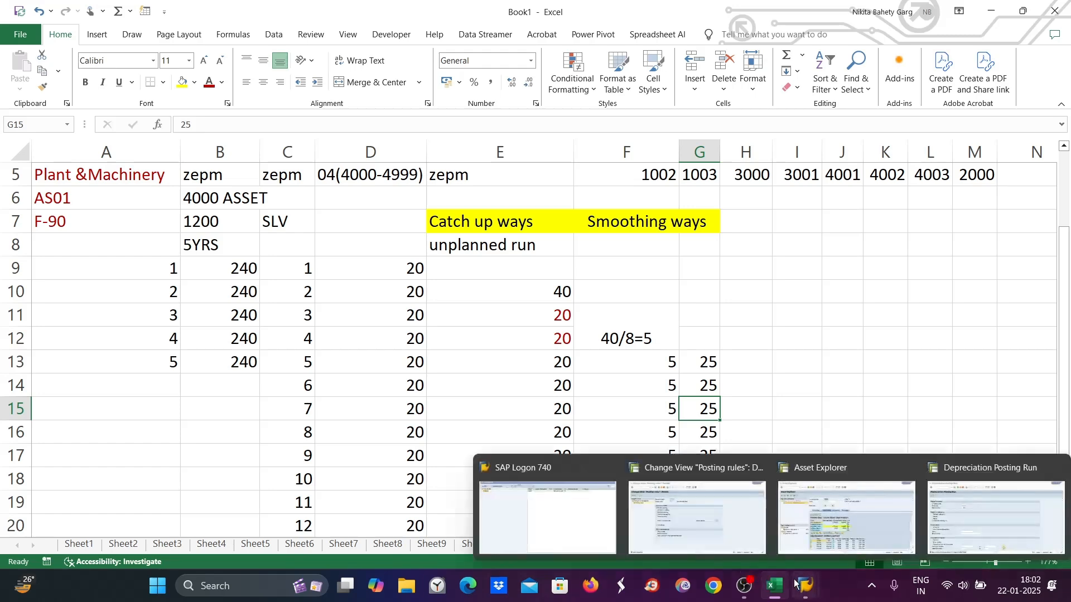
pyautogui.click(856, 520)
# Refresh asset 4000's posted values to verify period 5 and later periods show 25, then return to Excel
pyautogui.click(26, 112)
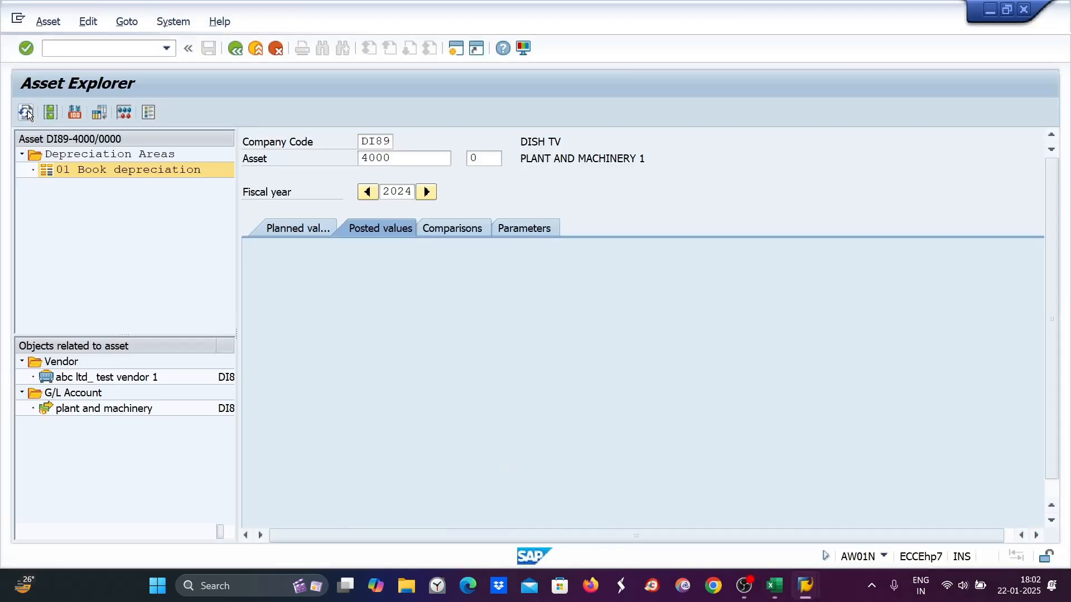
pyautogui.click(387, 229)
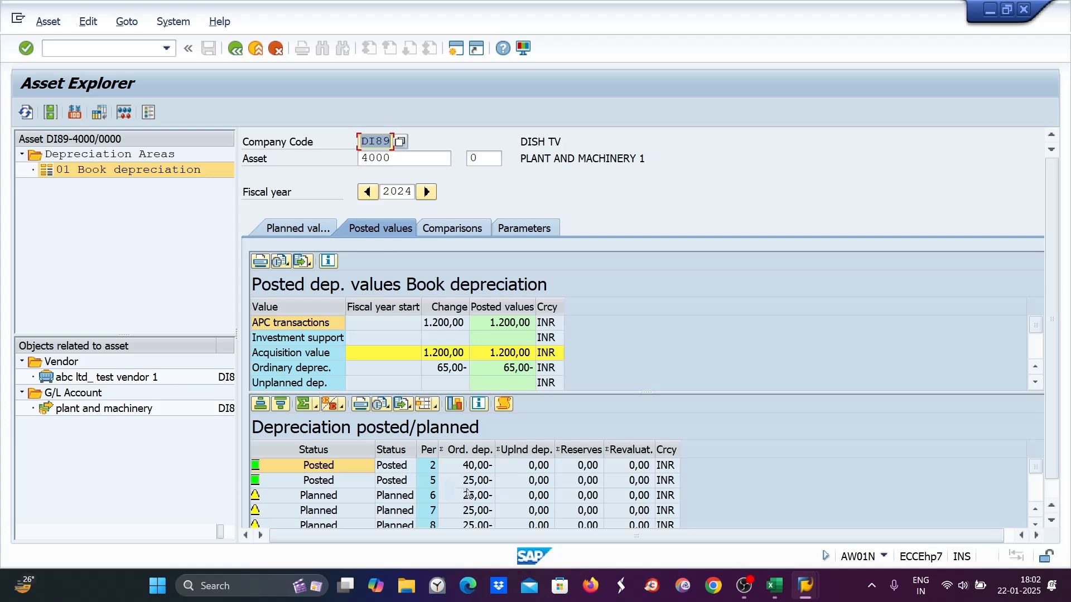
pyautogui.scroll(-1, 470, 495)
pyautogui.scroll(-1, 473, 513)
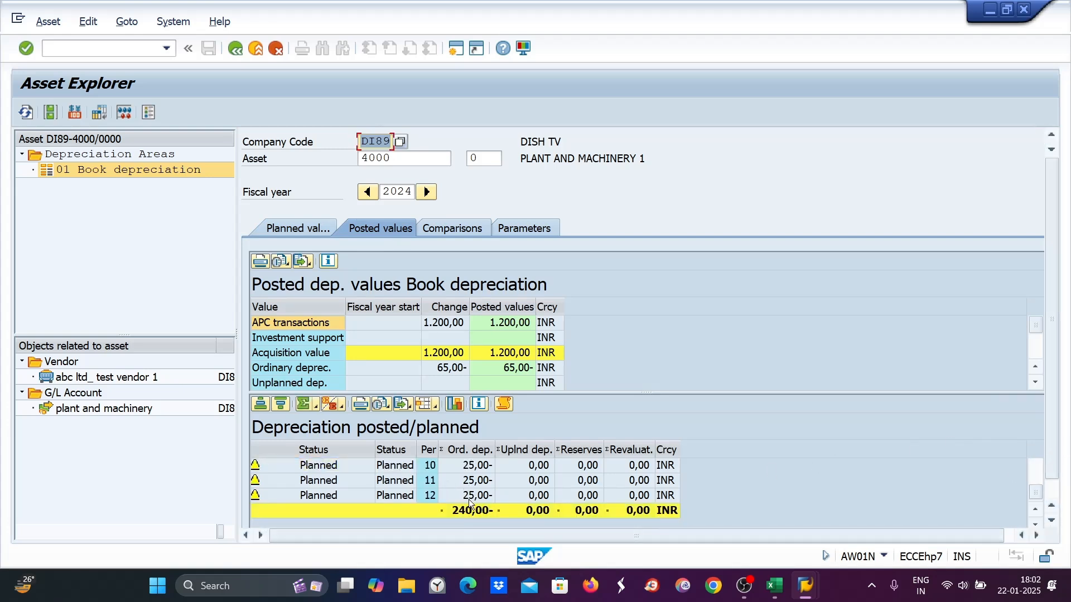
pyautogui.moveTo(774, 586)
pyautogui.click(808, 539)
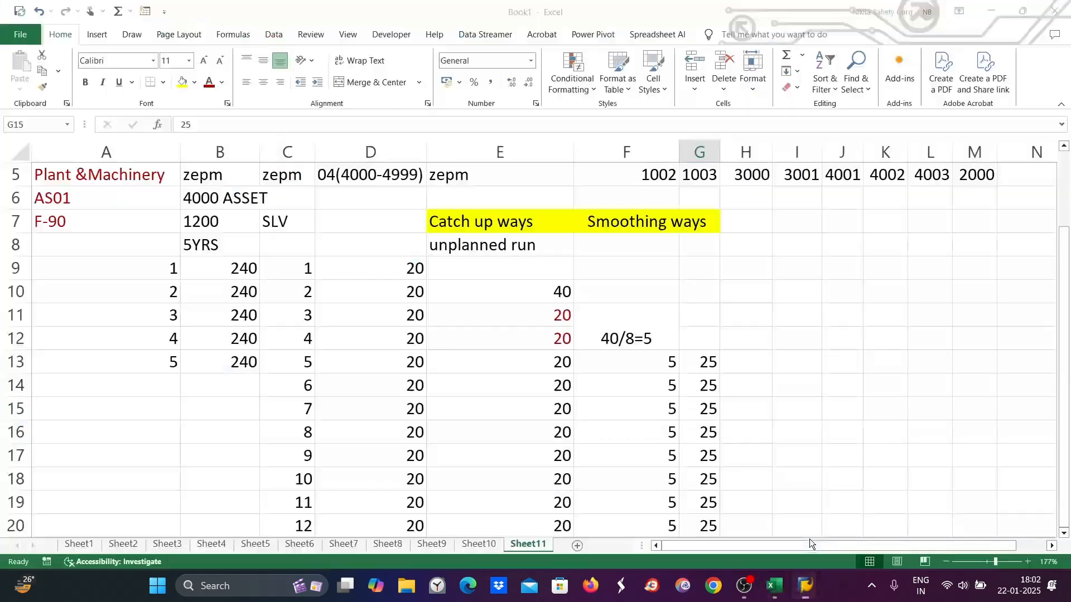